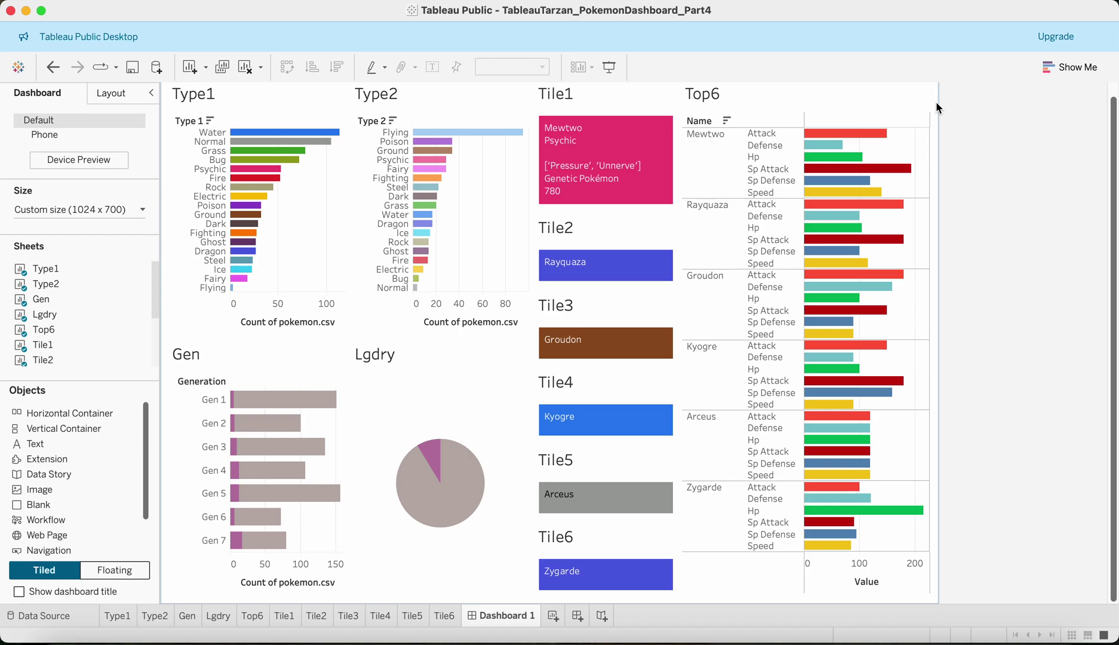
pyautogui.click(939, 154)
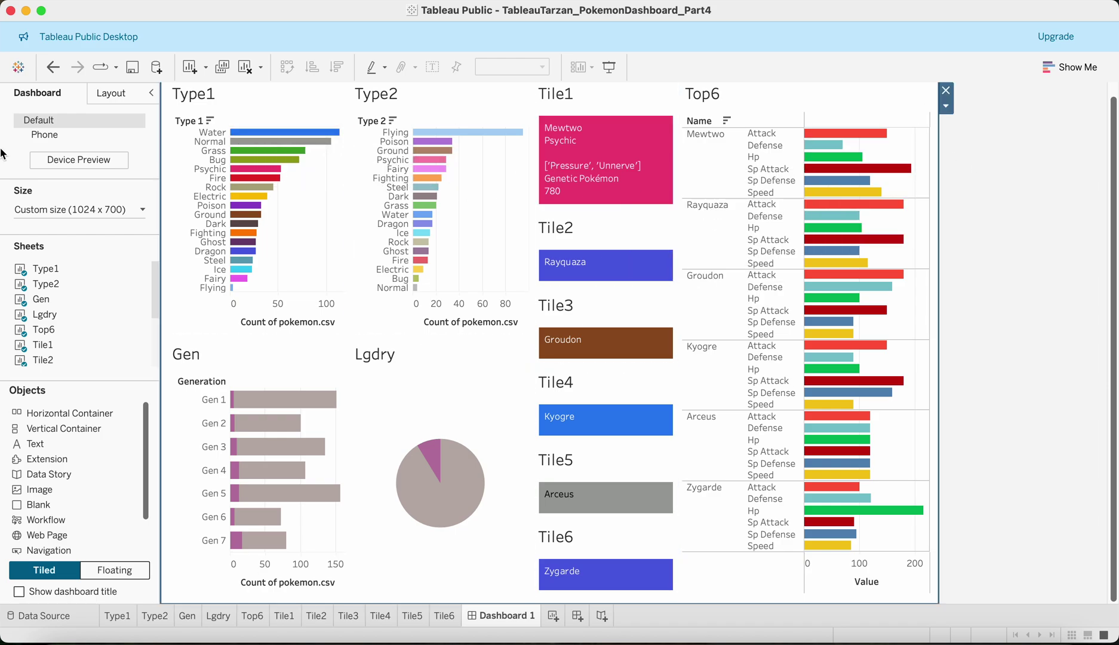
pyautogui.click(111, 93)
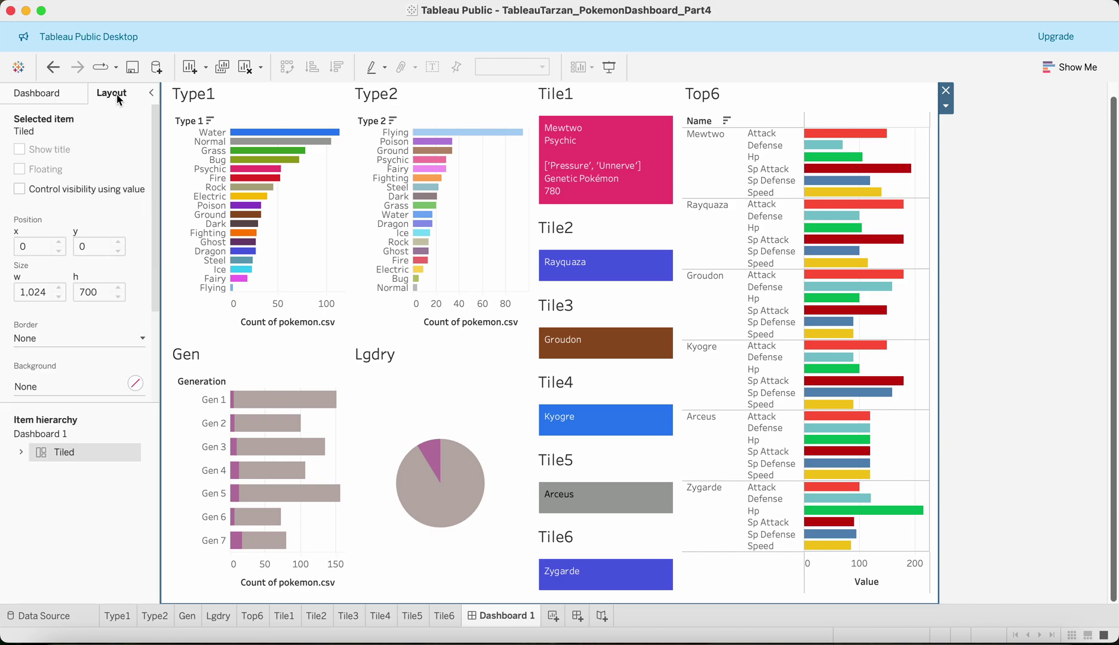
pyautogui.click(48, 390)
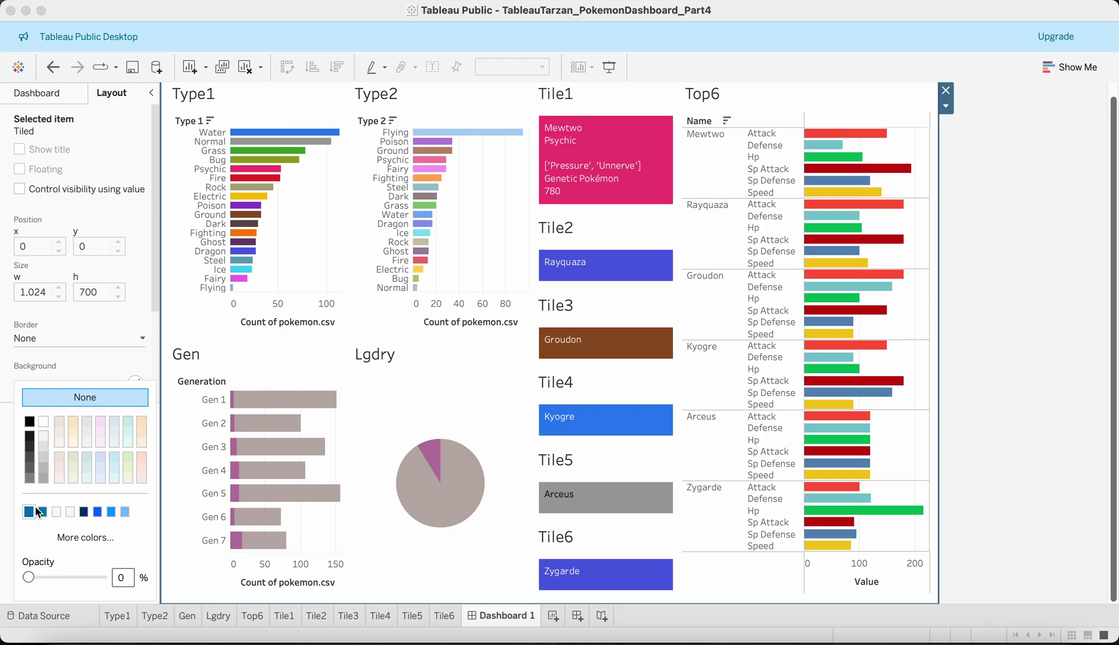
pyautogui.click(70, 536)
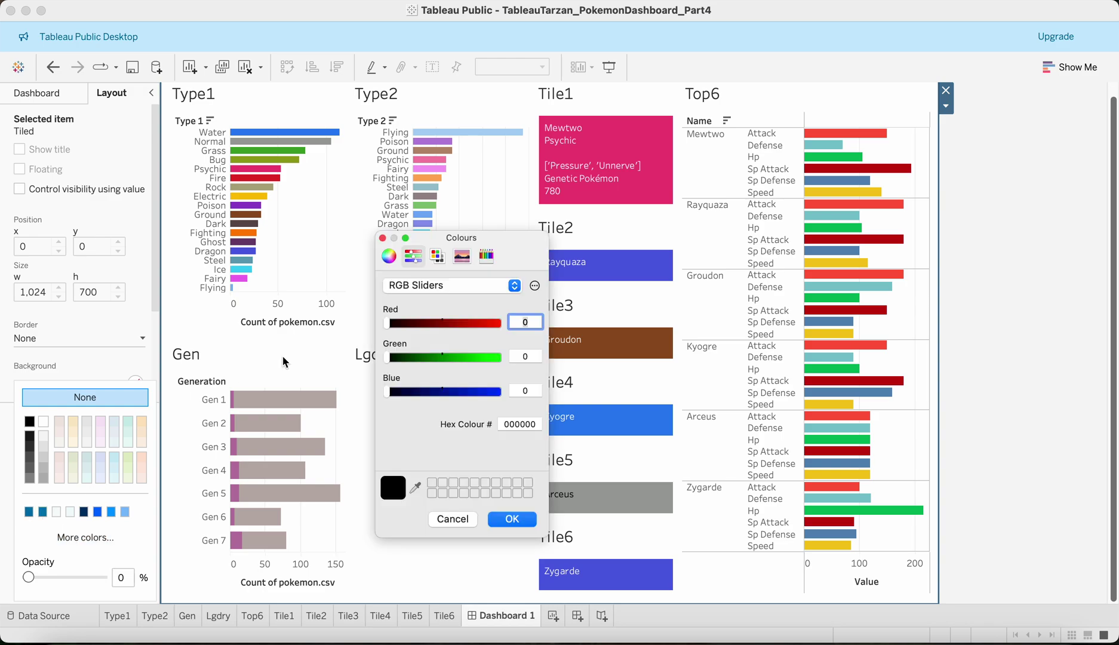
pyautogui.click(389, 256)
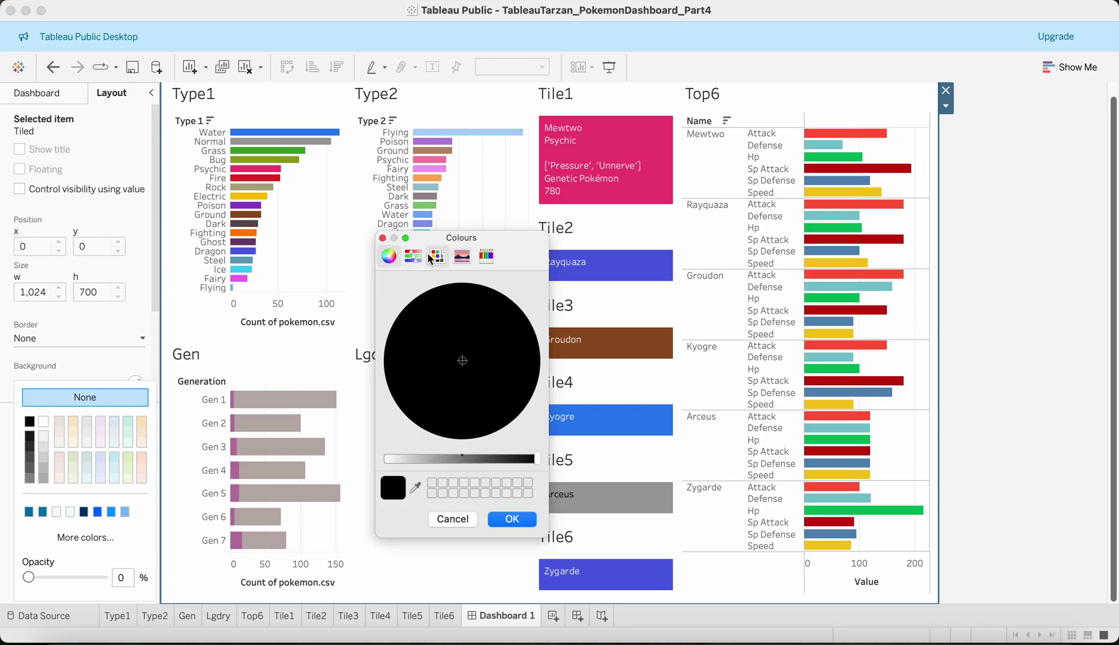
pyautogui.click(437, 256)
pyautogui.click(461, 256)
pyautogui.click(491, 259)
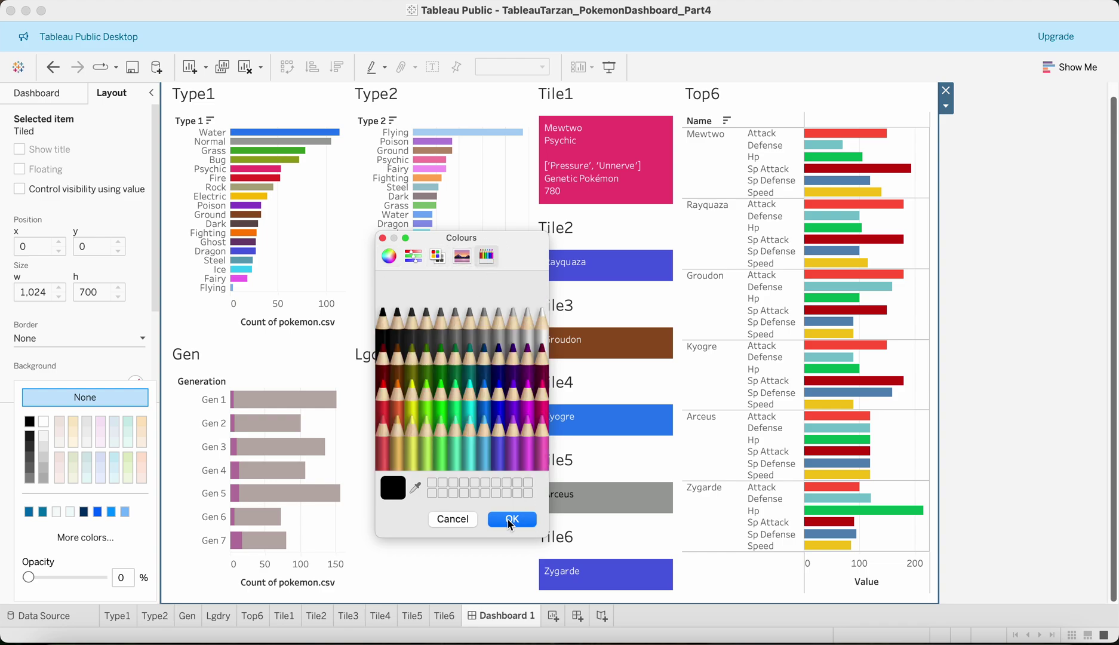
pyautogui.click(449, 522)
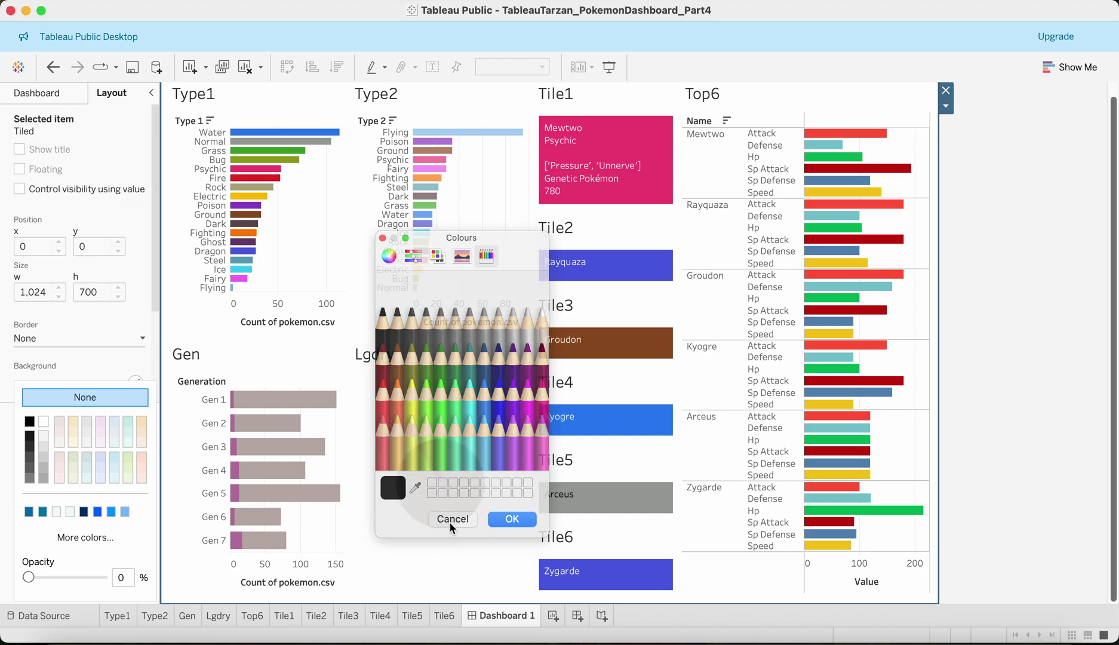
pyautogui.click(995, 326)
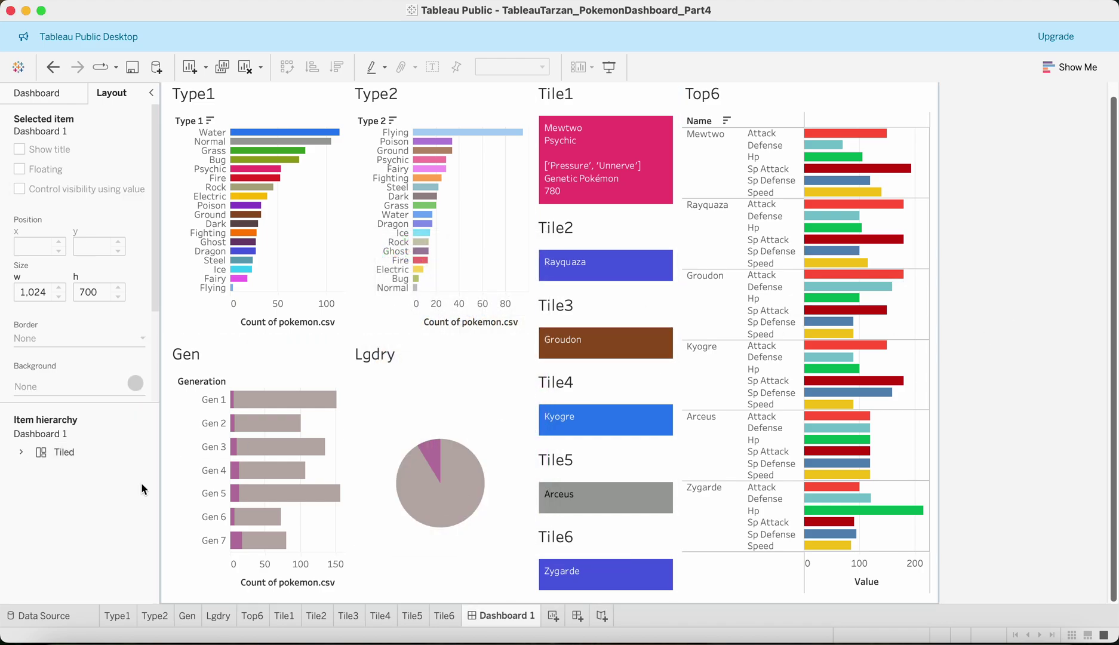
# Step: Show the title on Dashboard 1
pyautogui.click(40, 99)
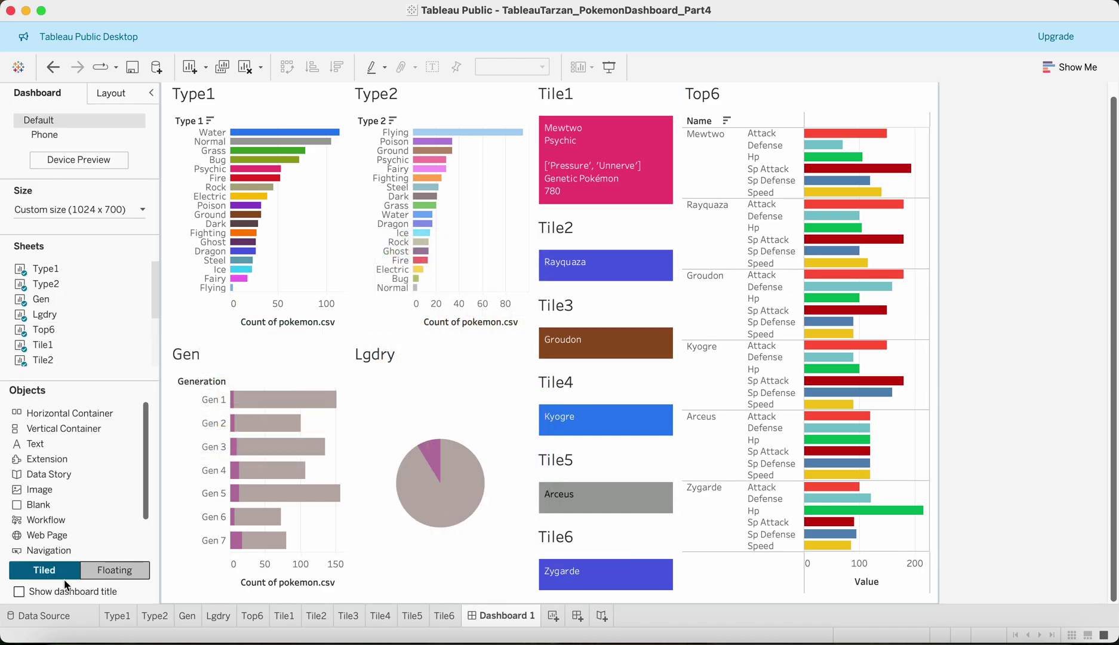
pyautogui.click(18, 592)
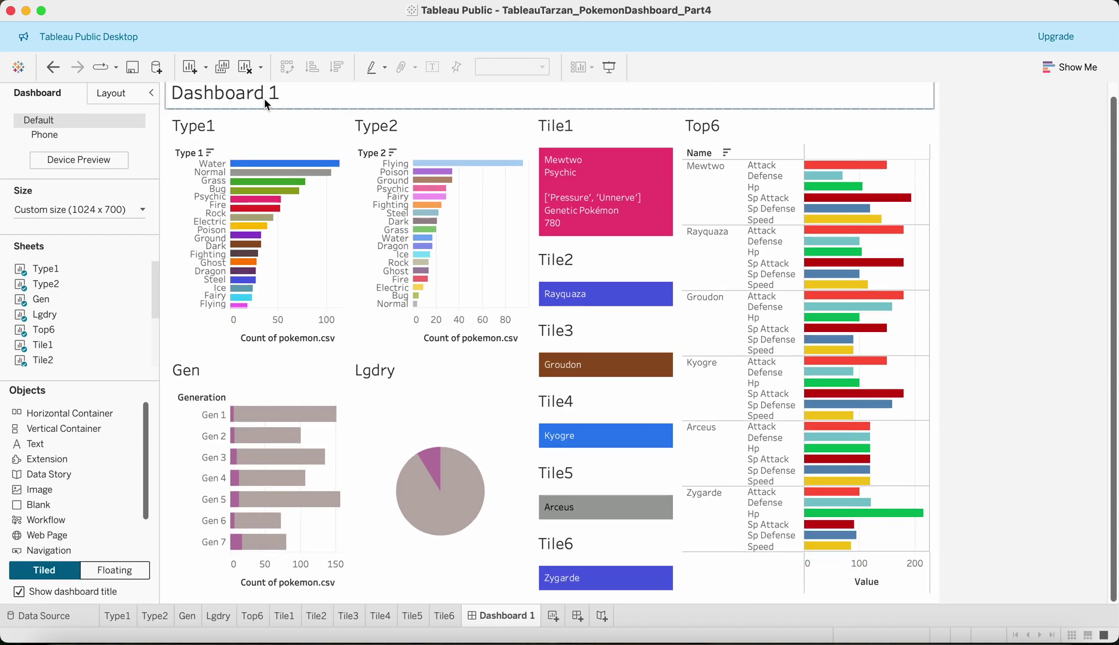
pyautogui.moveTo(35, 507); pyautogui.dragTo(792, 101)
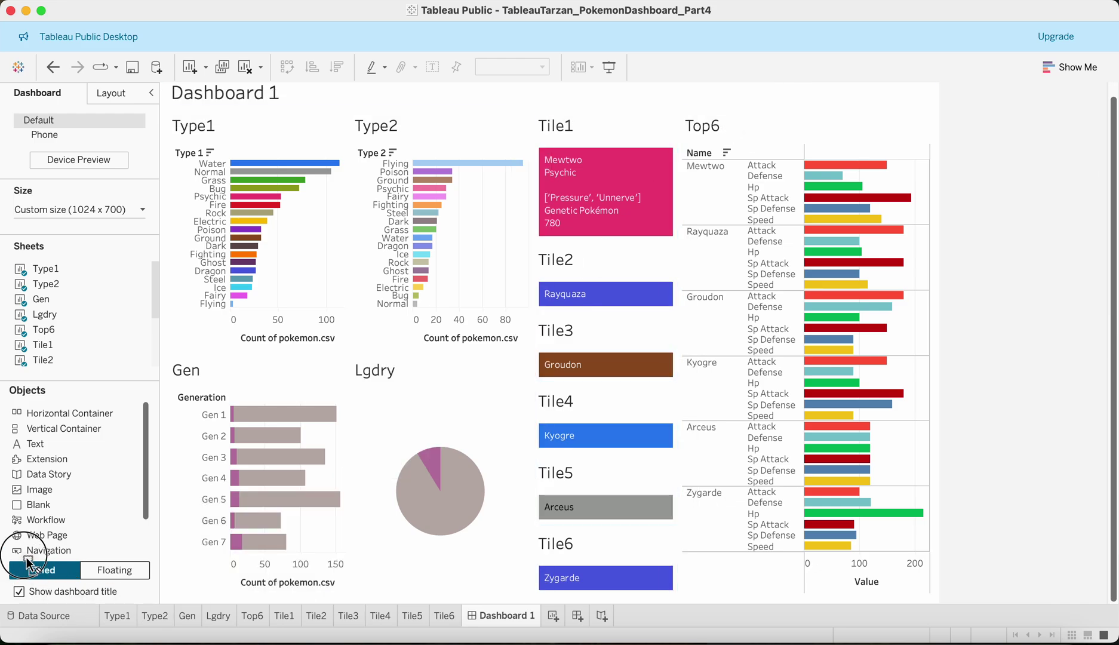
pyautogui.click(114, 570)
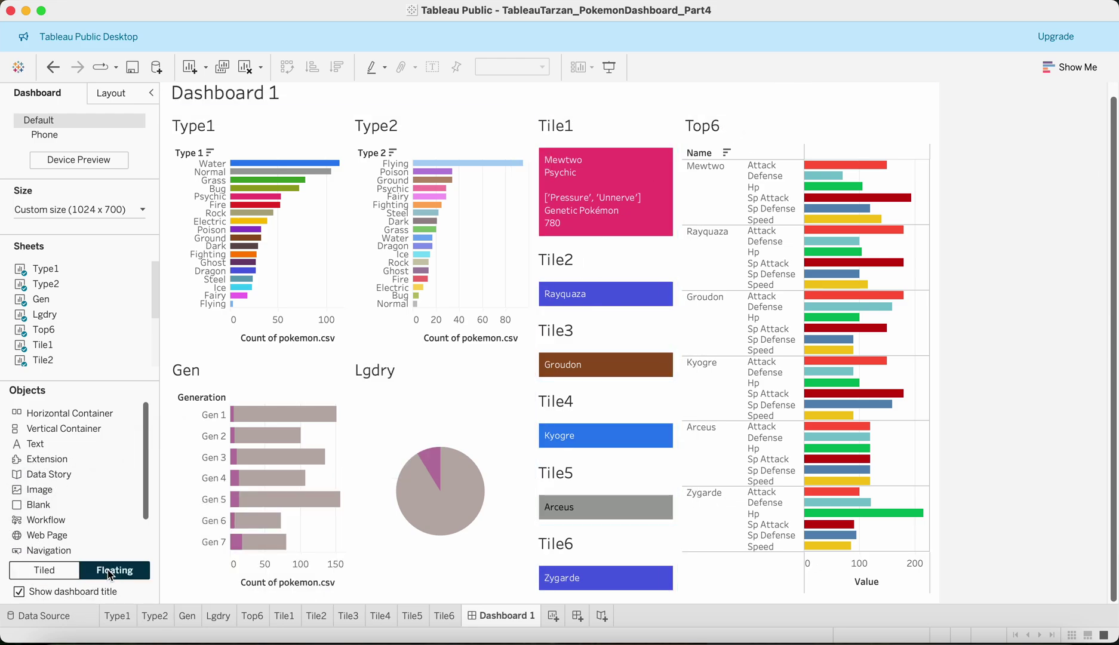
pyautogui.click(46, 570)
pyautogui.moveTo(48, 474); pyautogui.dragTo(916, 189)
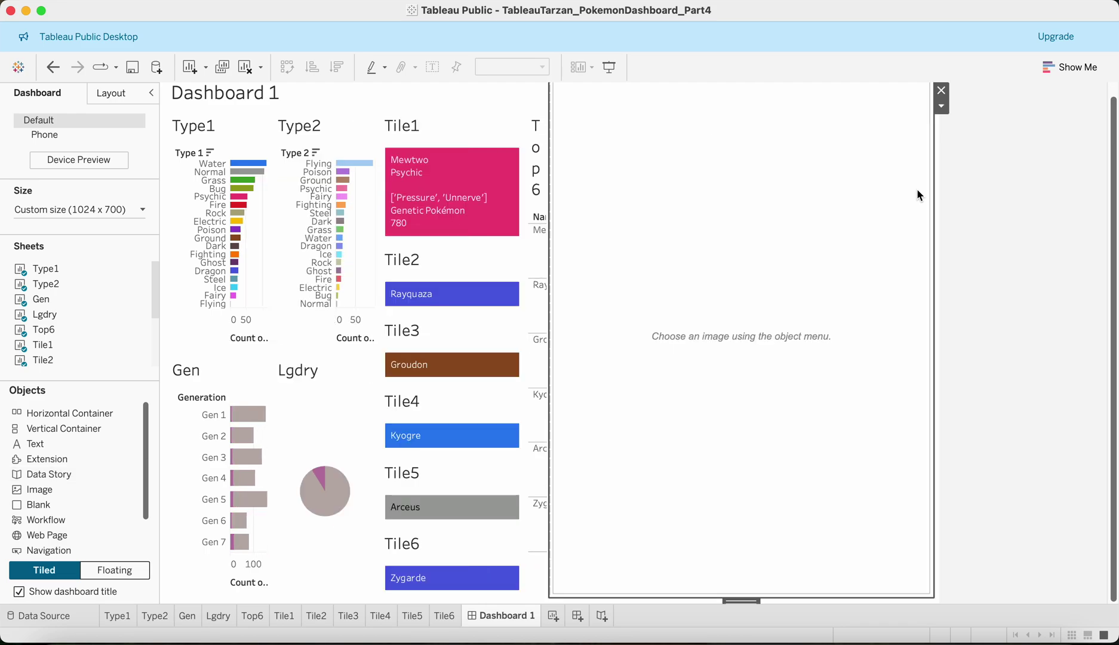
pyautogui.click(943, 88)
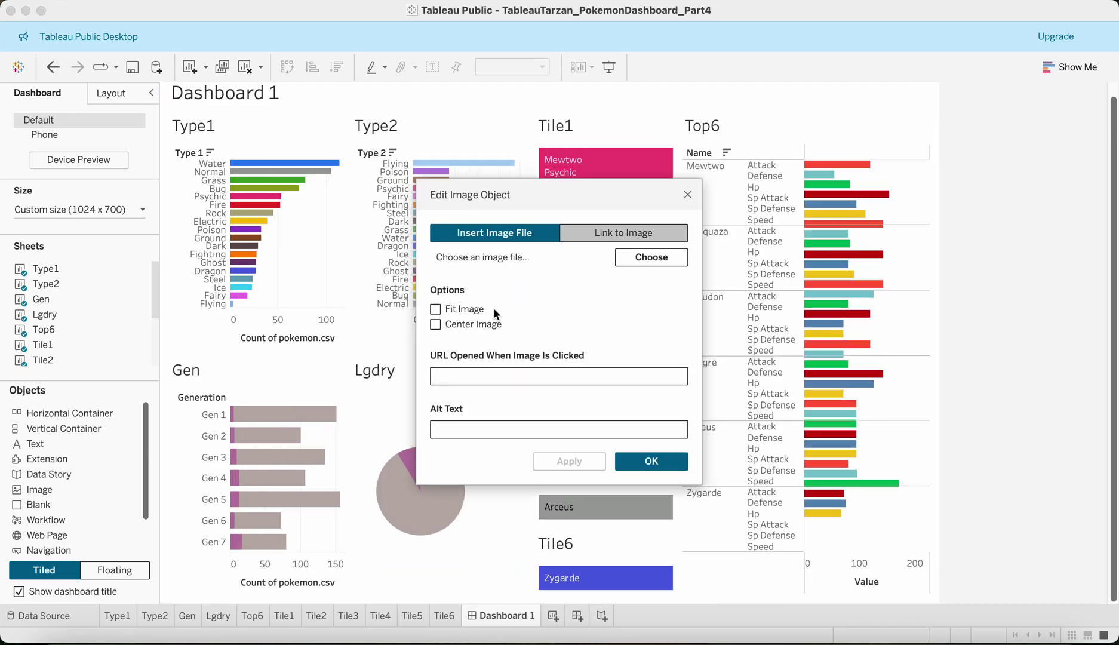
pyautogui.click(687, 195)
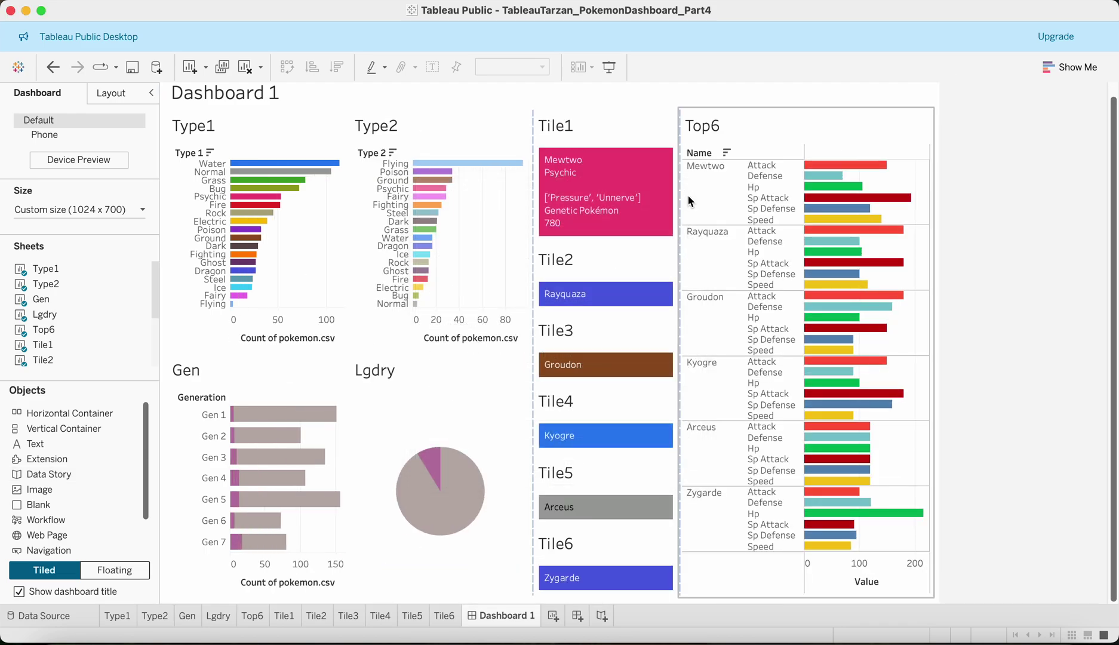
# Step: Add a floating image object over the upper part of Top6, using Pokemon_logo.png from the Pokemon Dashboard folder with Fit Image on
pyautogui.click(105, 570)
pyautogui.moveTo(39, 489); pyautogui.dragTo(738, 103)
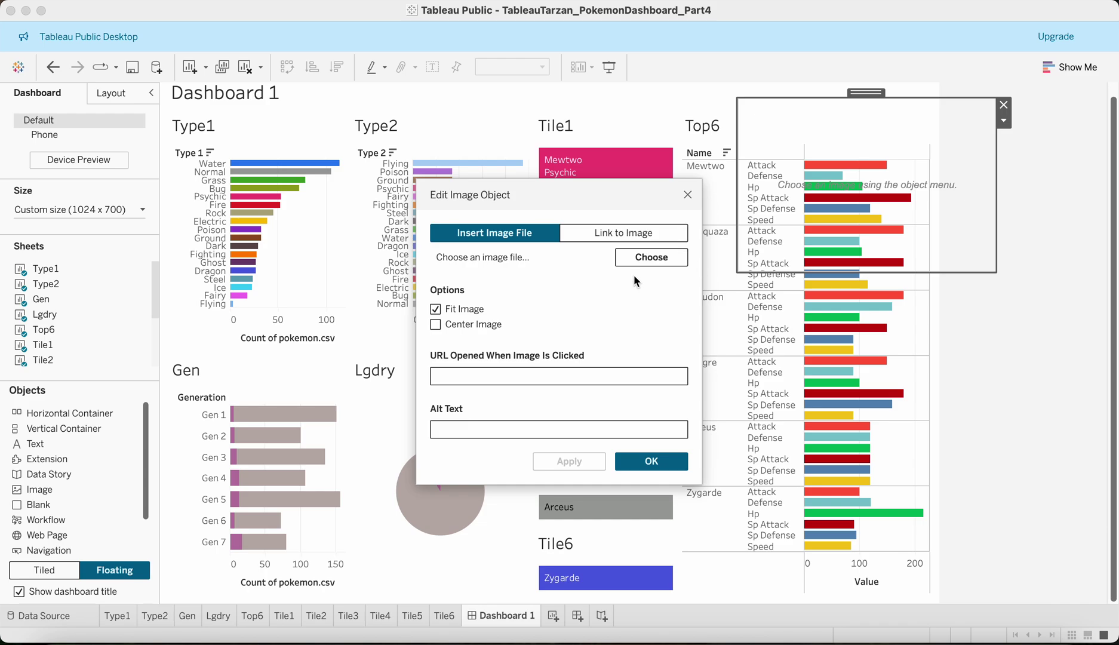
pyautogui.click(643, 263)
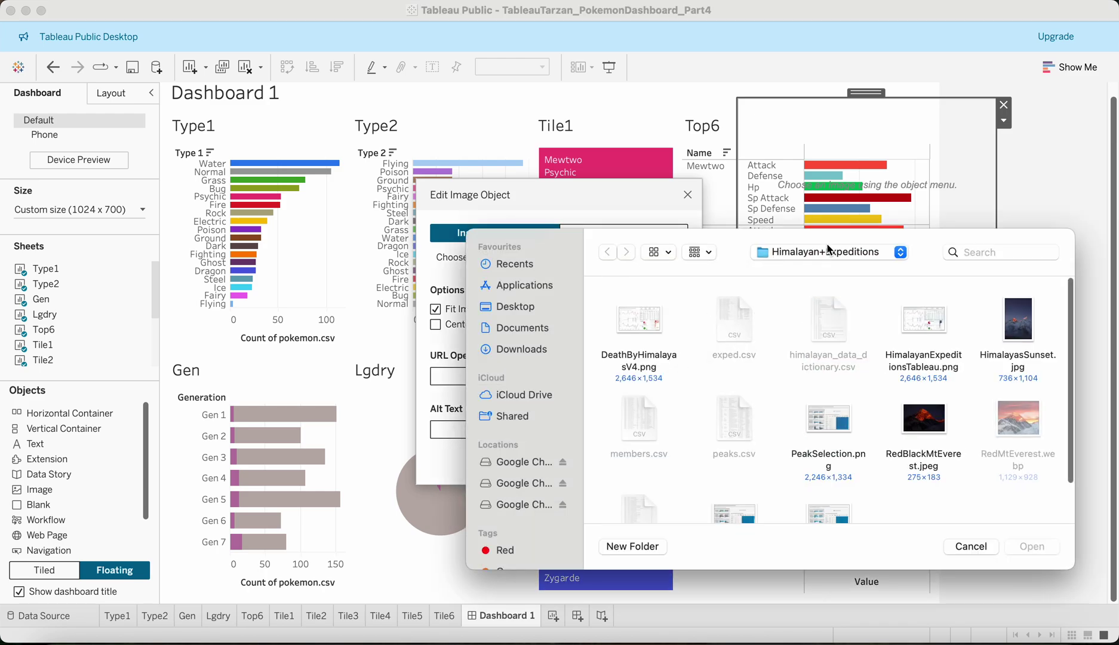
pyautogui.click(821, 257)
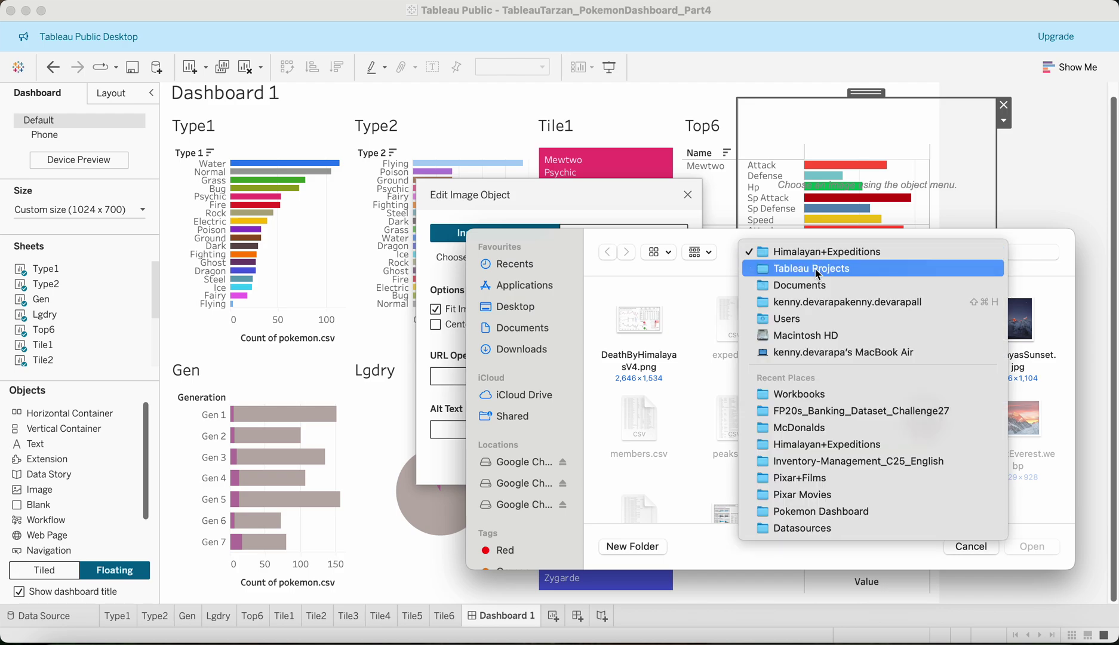
pyautogui.click(817, 270)
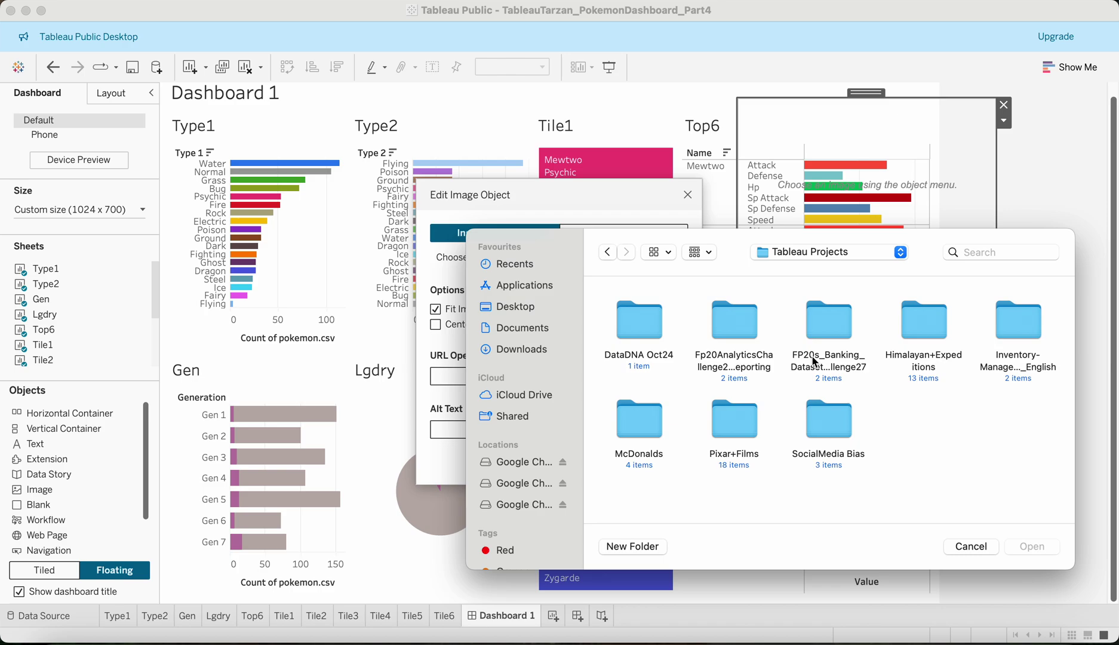
pyautogui.click(800, 258)
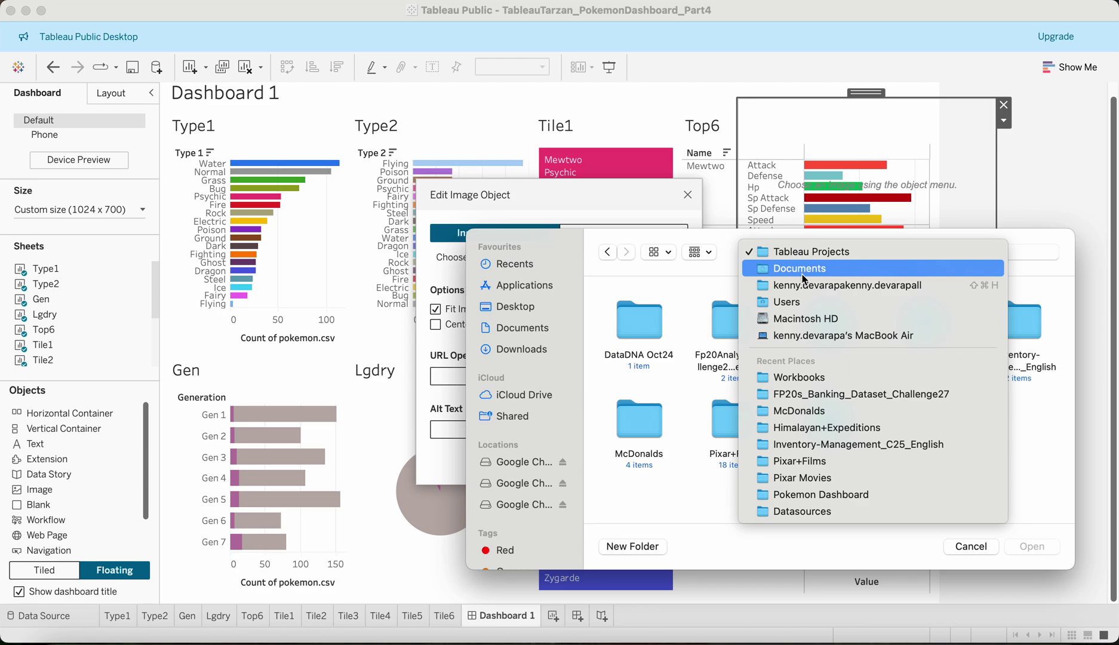
pyautogui.click(800, 495)
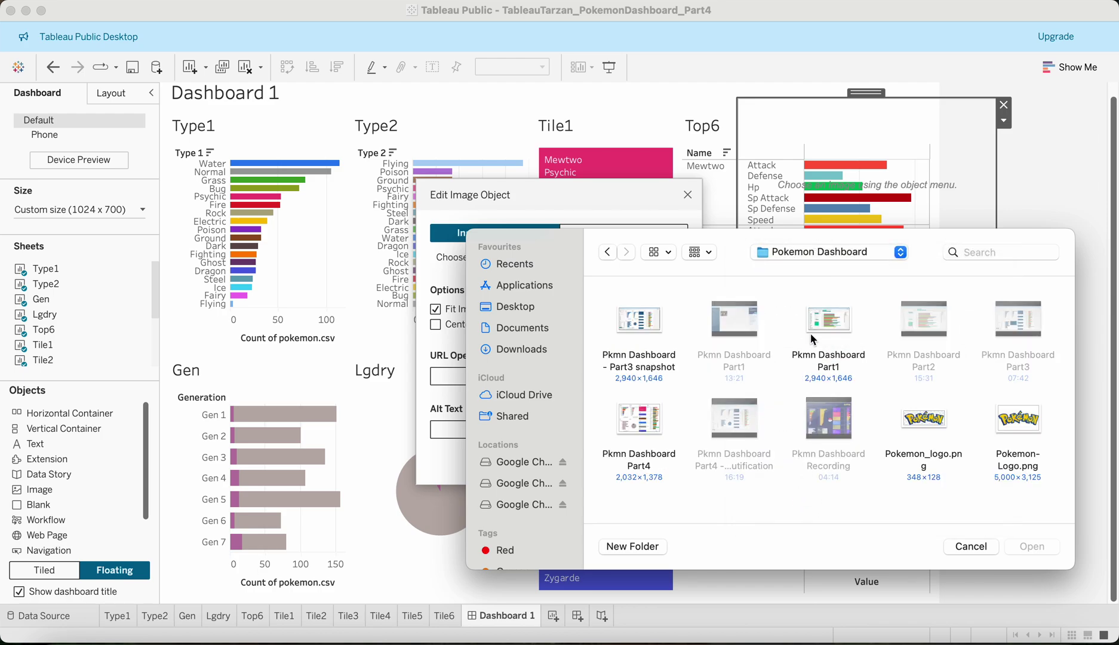
pyautogui.click(1017, 419)
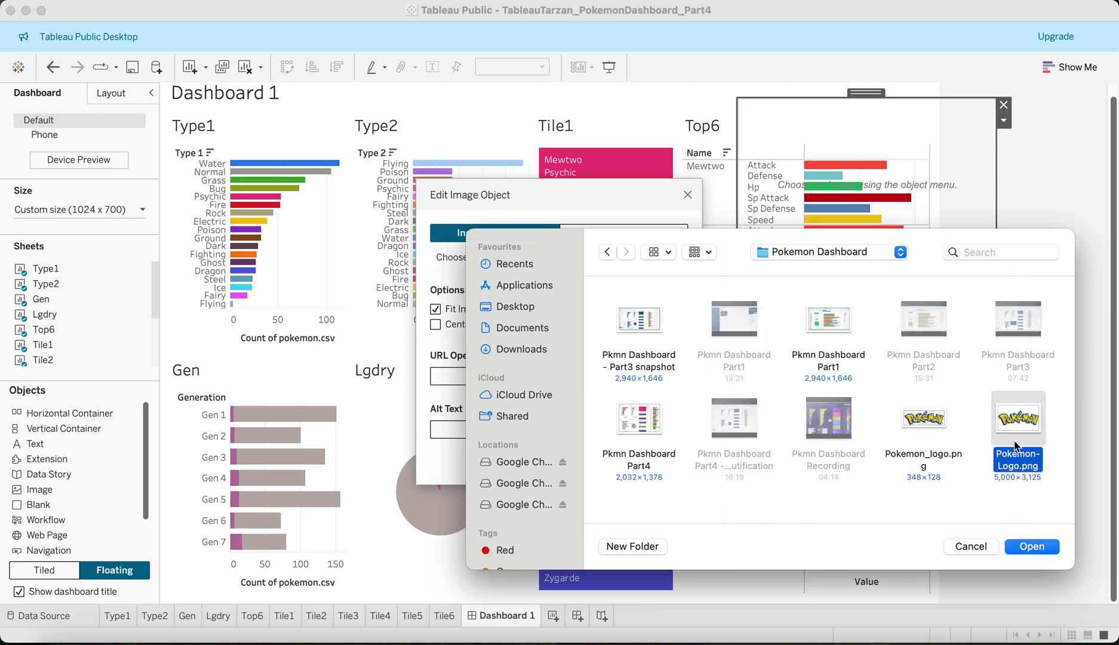
pyautogui.click(933, 420)
pyautogui.click(1035, 551)
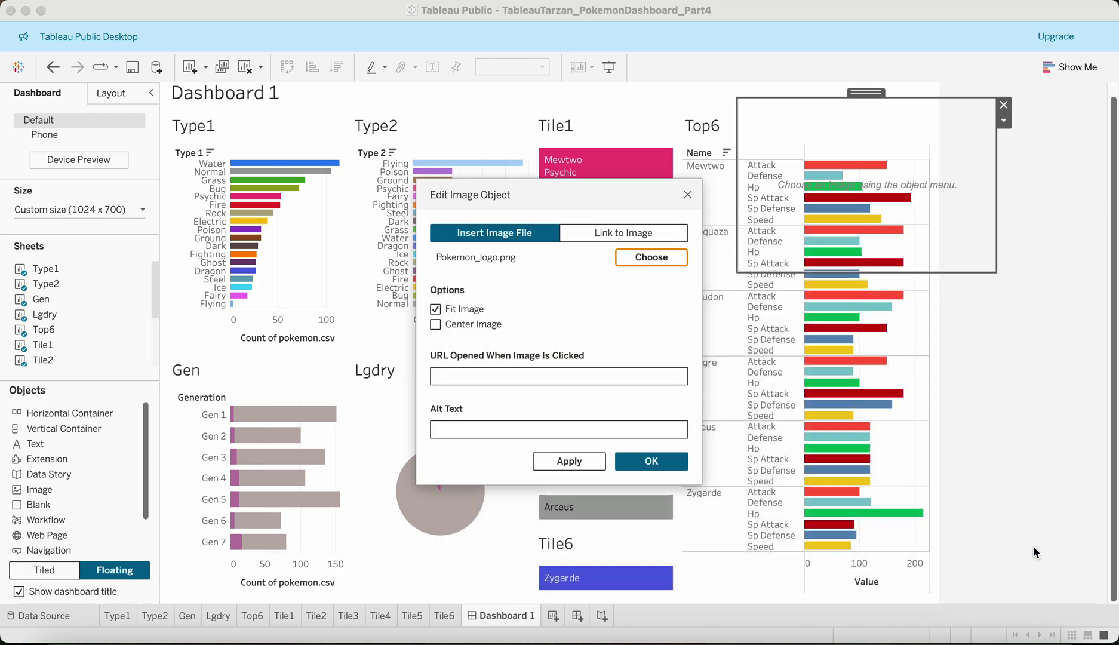
pyautogui.click(652, 461)
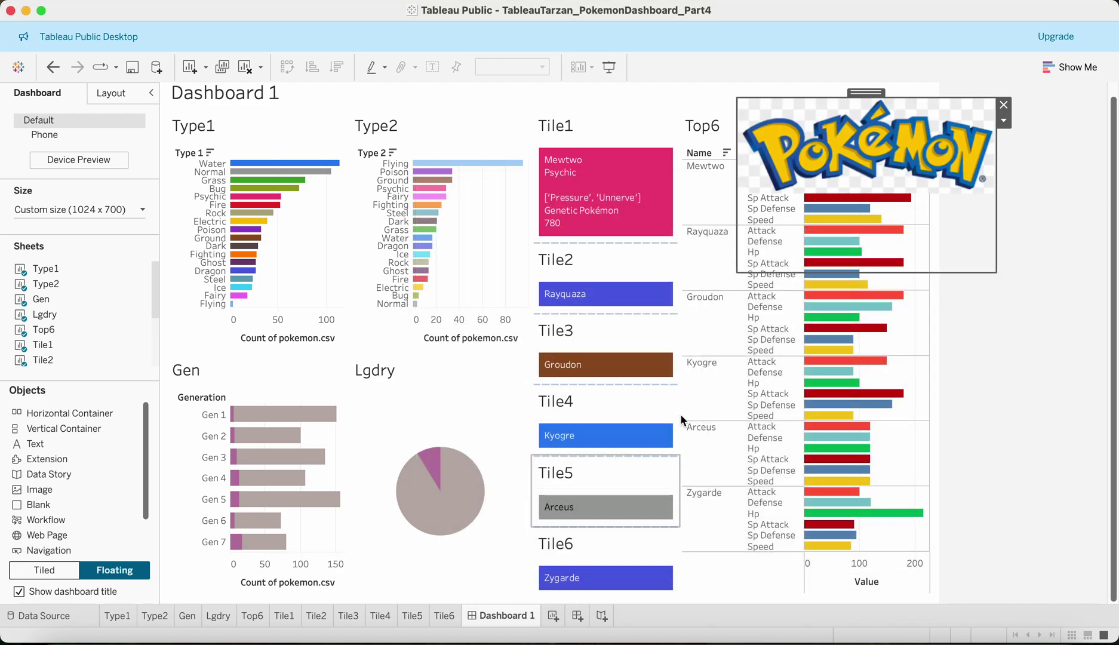
# Step: Replace the floating image's file with Pokemon-Logo.png from the Pokemon Dashboard folder
pyautogui.click(1003, 121)
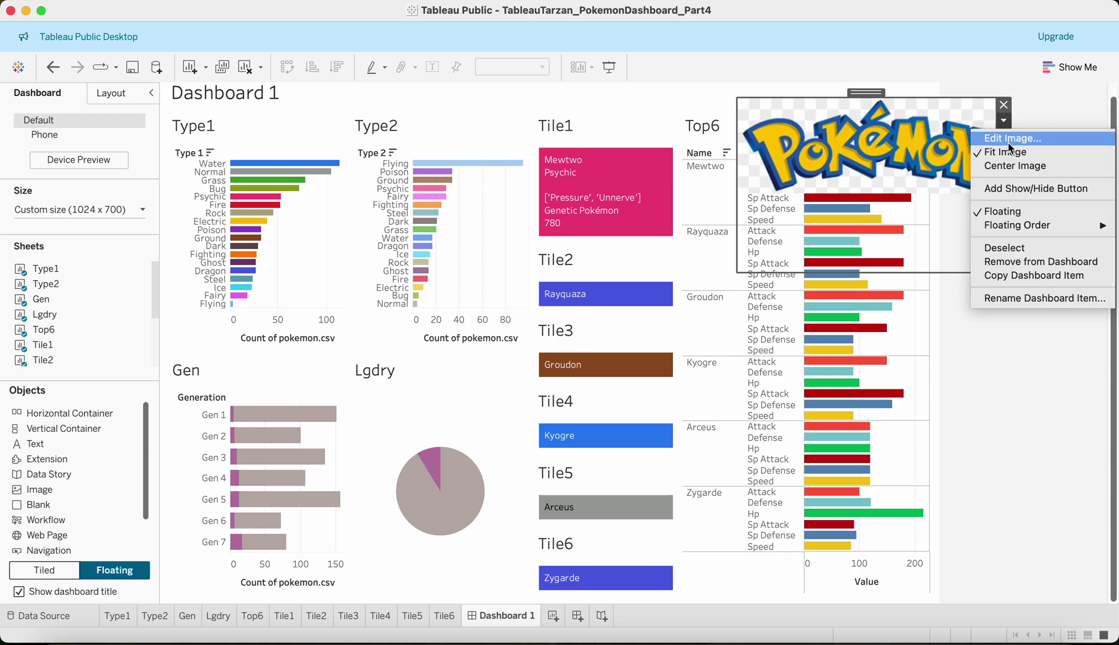
pyautogui.click(1010, 140)
pyautogui.click(635, 258)
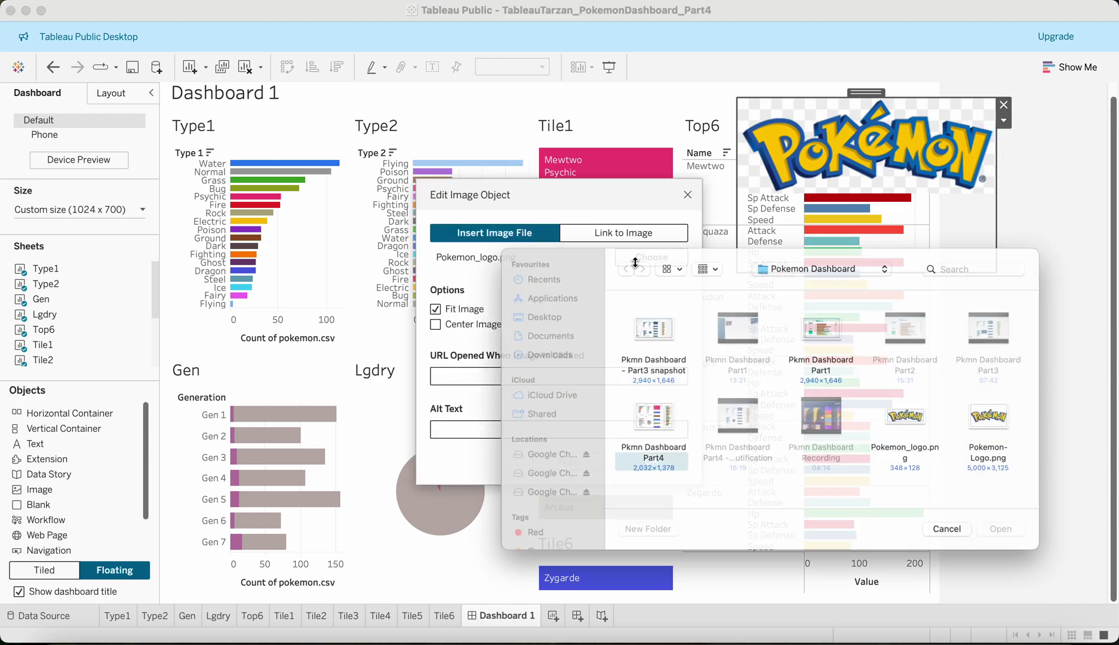
pyautogui.click(1017, 421)
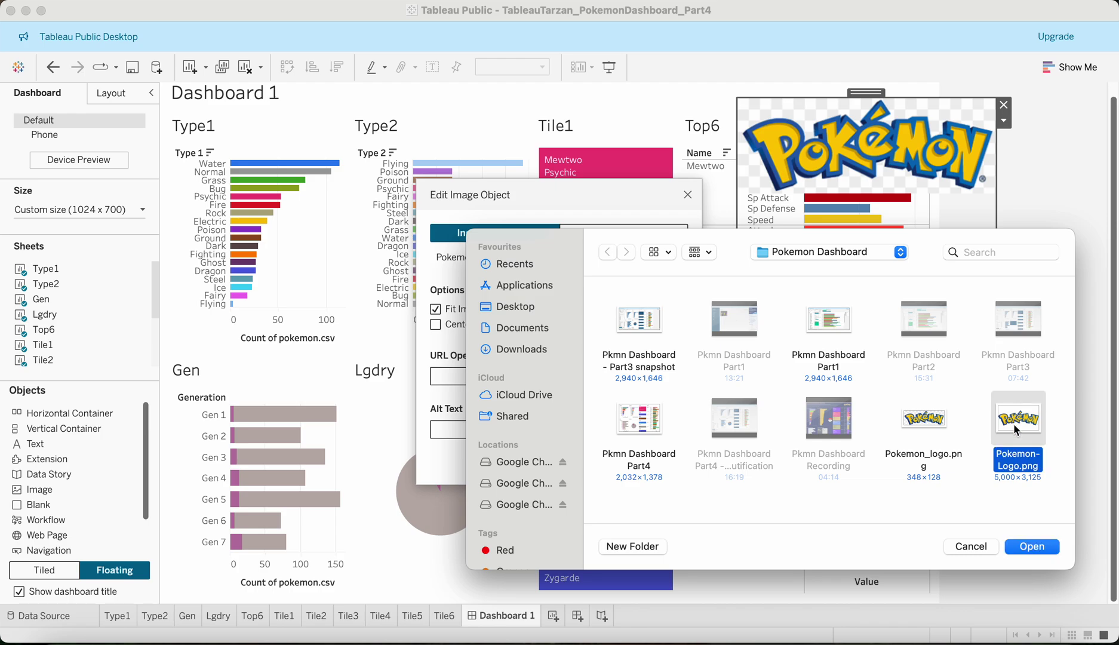
pyautogui.click(1027, 547)
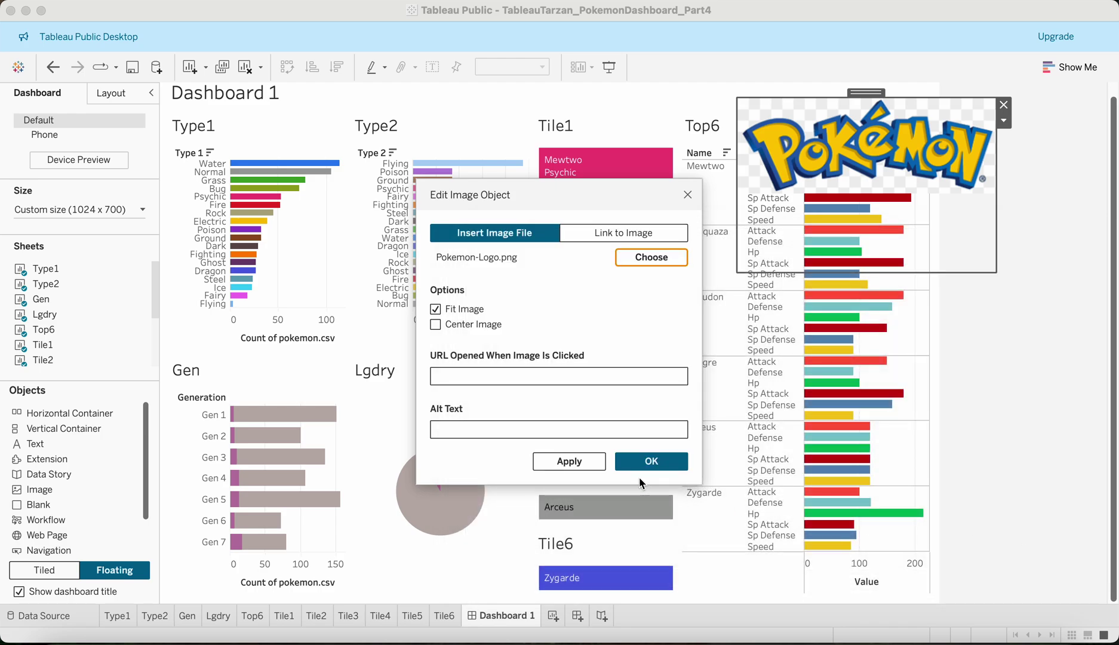
pyautogui.click(651, 462)
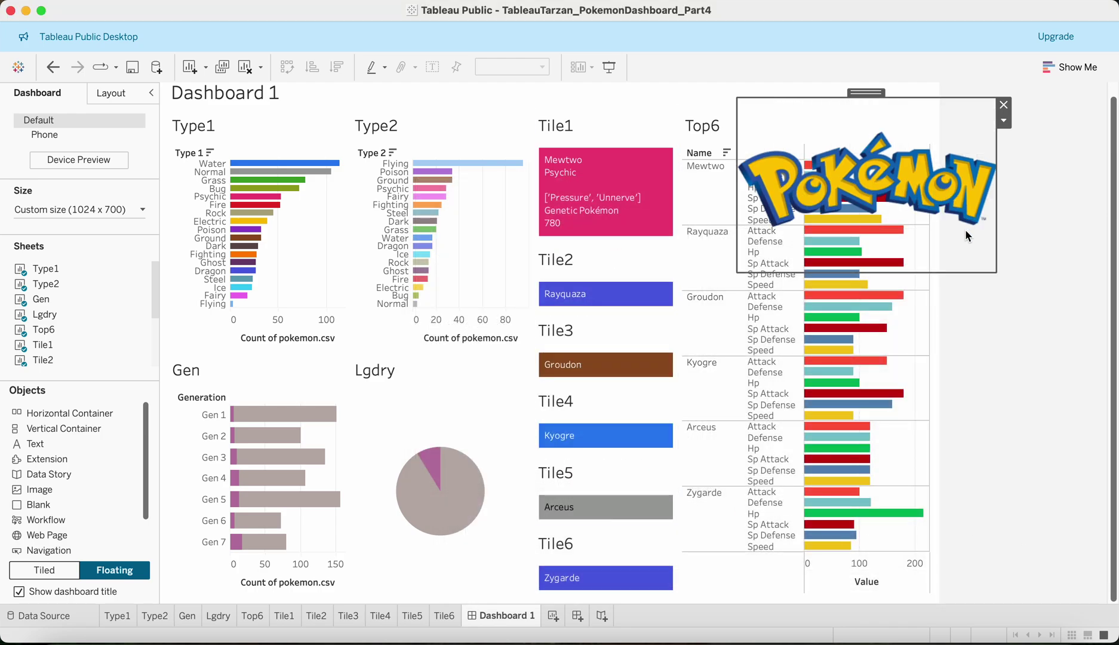
# Step: Shrink the floating Pokémon logo and place it in the dashboard's upper-right corner, level with the title
pyautogui.click(867, 166)
pyautogui.moveTo(870, 95); pyautogui.dragTo(811, 82)
pyautogui.moveTo(679, 260); pyautogui.dragTo(862, 95)
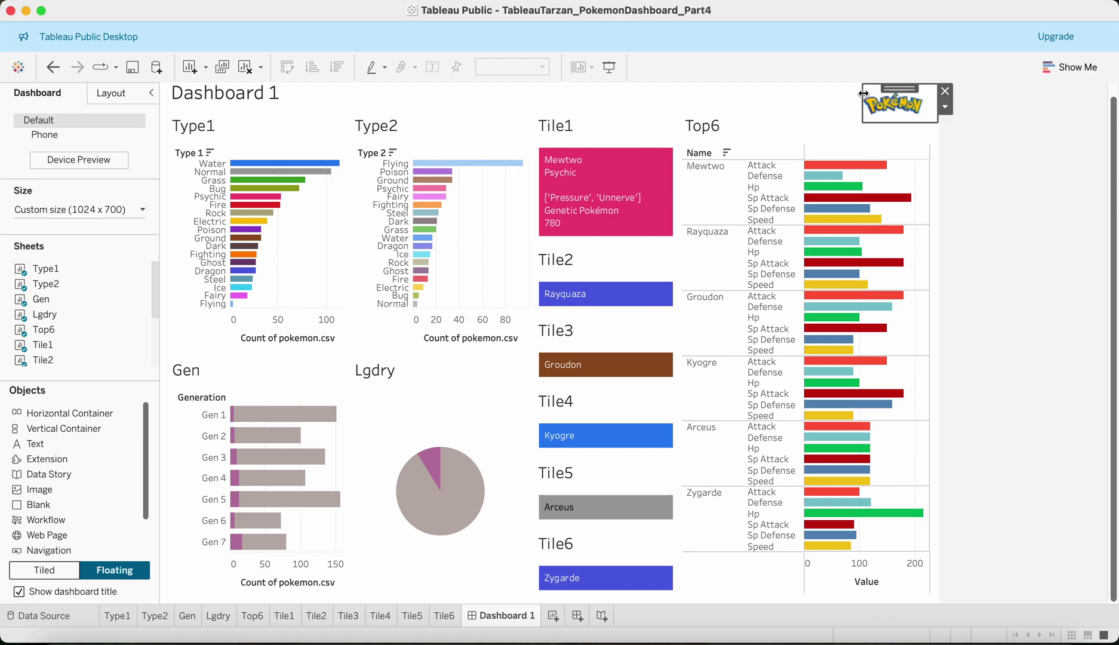
# Step: Set the background of the dashboard's Tiled container to the dark blue sampled from the Pokémon logo
pyautogui.click(938, 135)
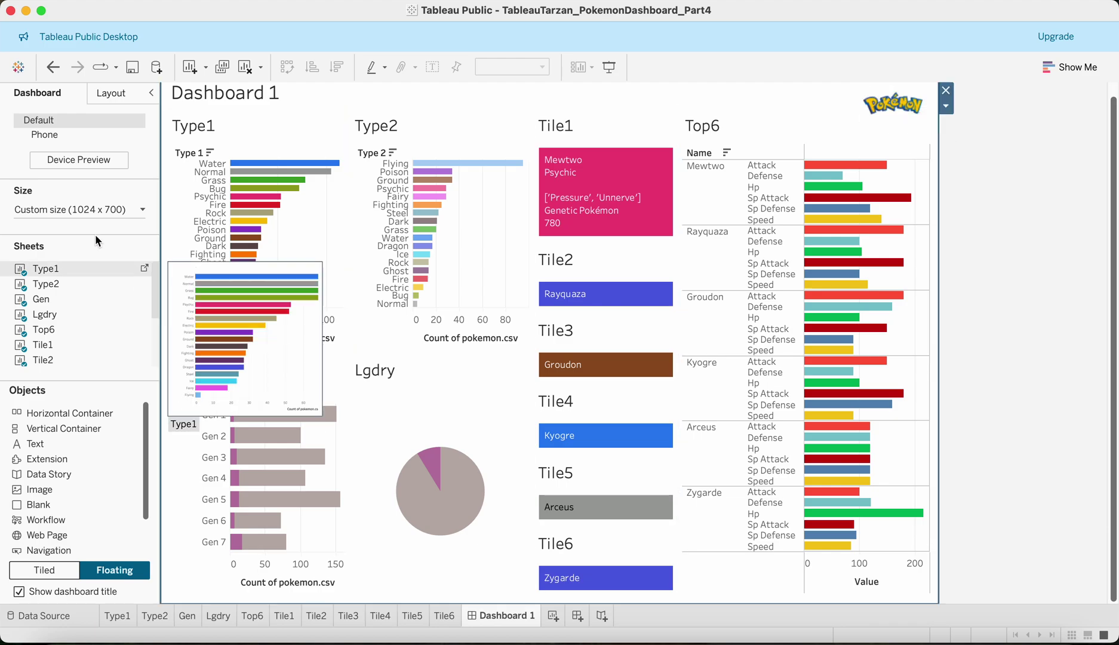
pyautogui.click(120, 94)
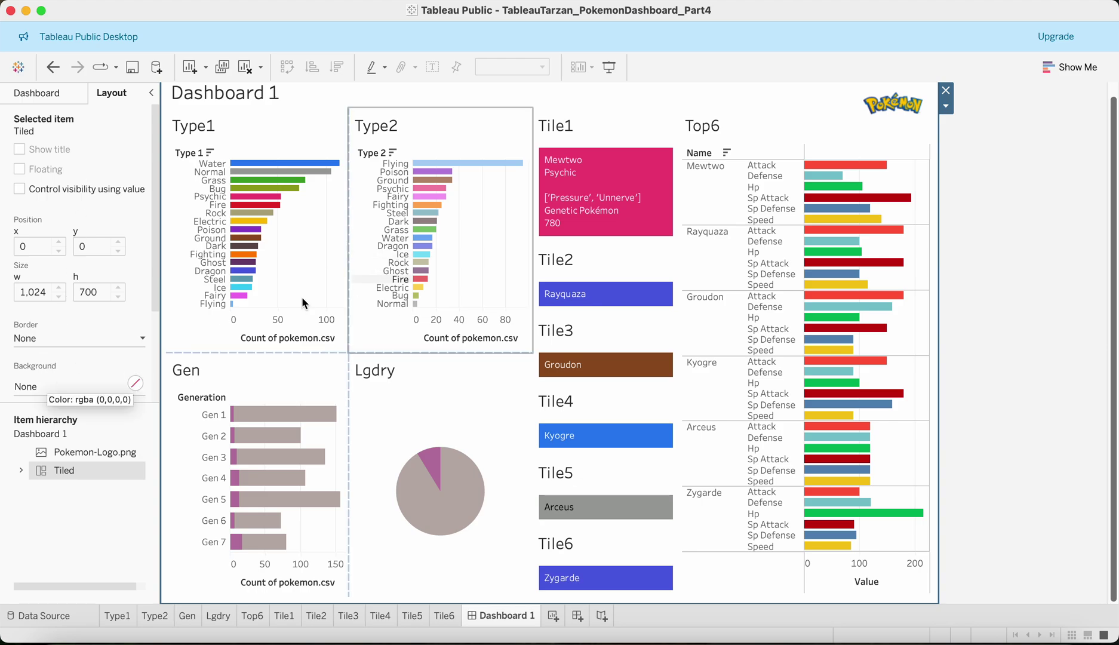
pyautogui.click(37, 386)
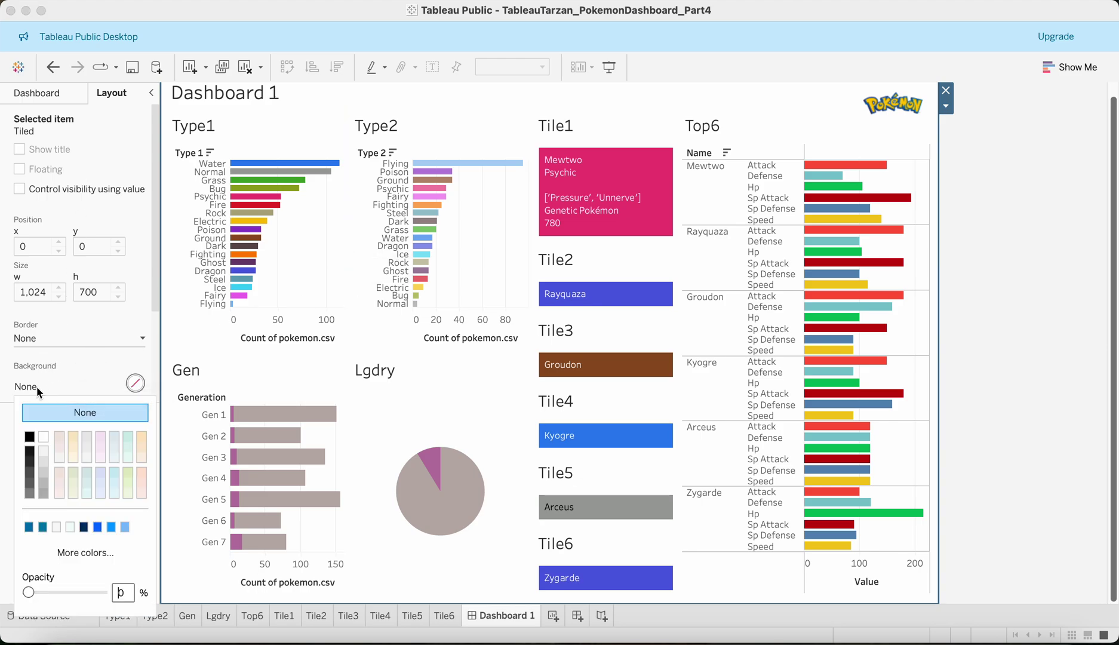
pyautogui.click(68, 555)
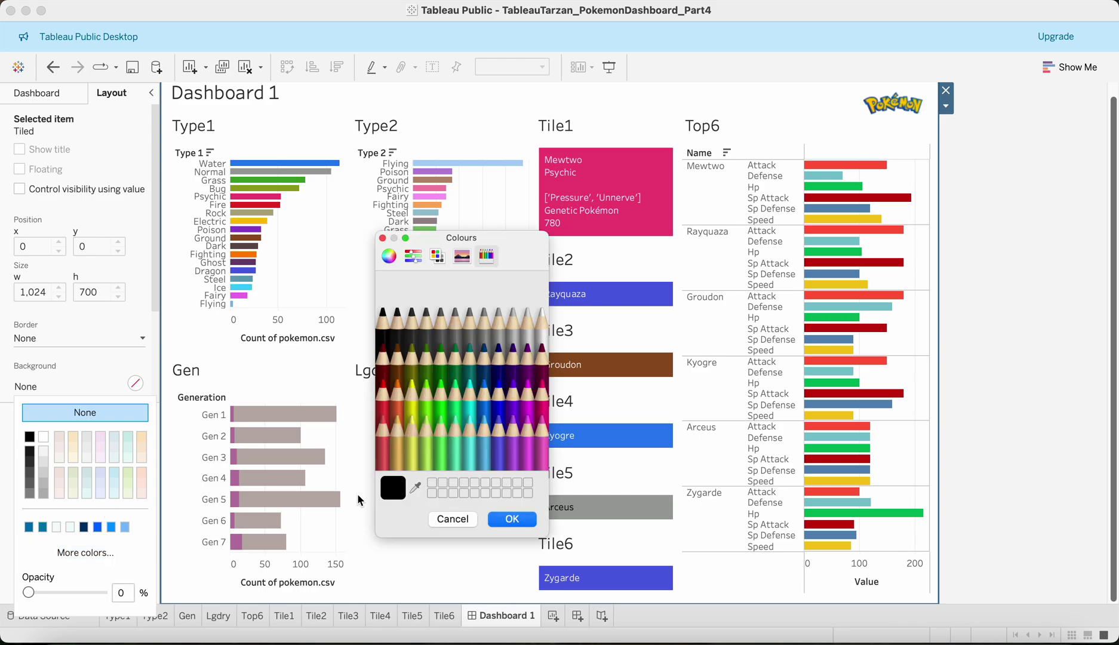
pyautogui.click(389, 256)
pyautogui.click(416, 488)
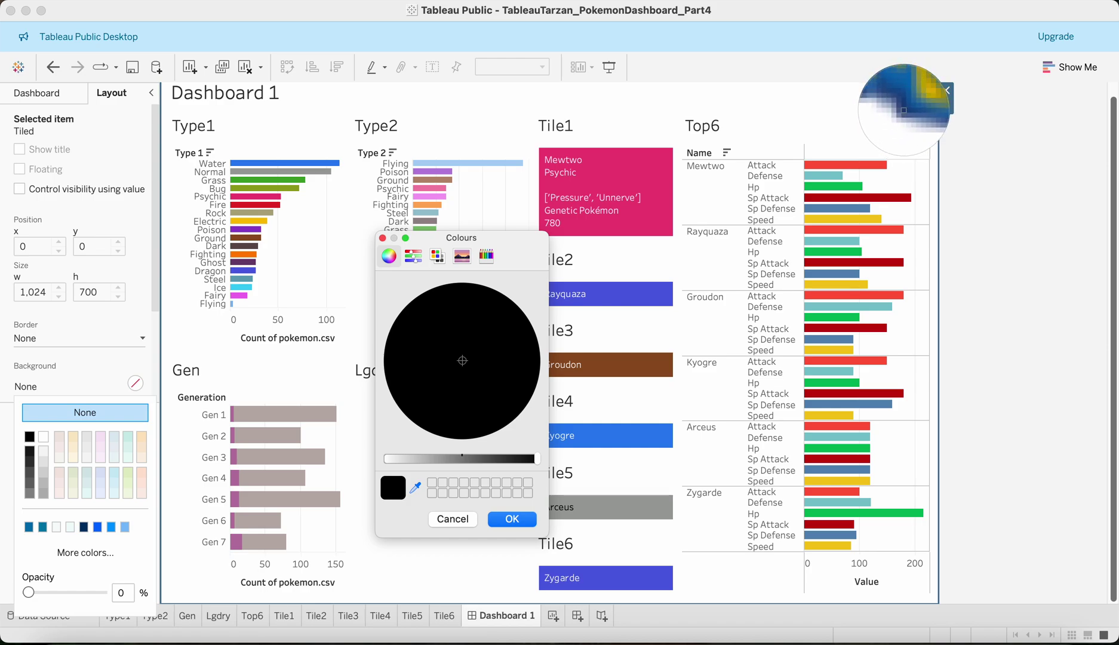
pyautogui.click(904, 111)
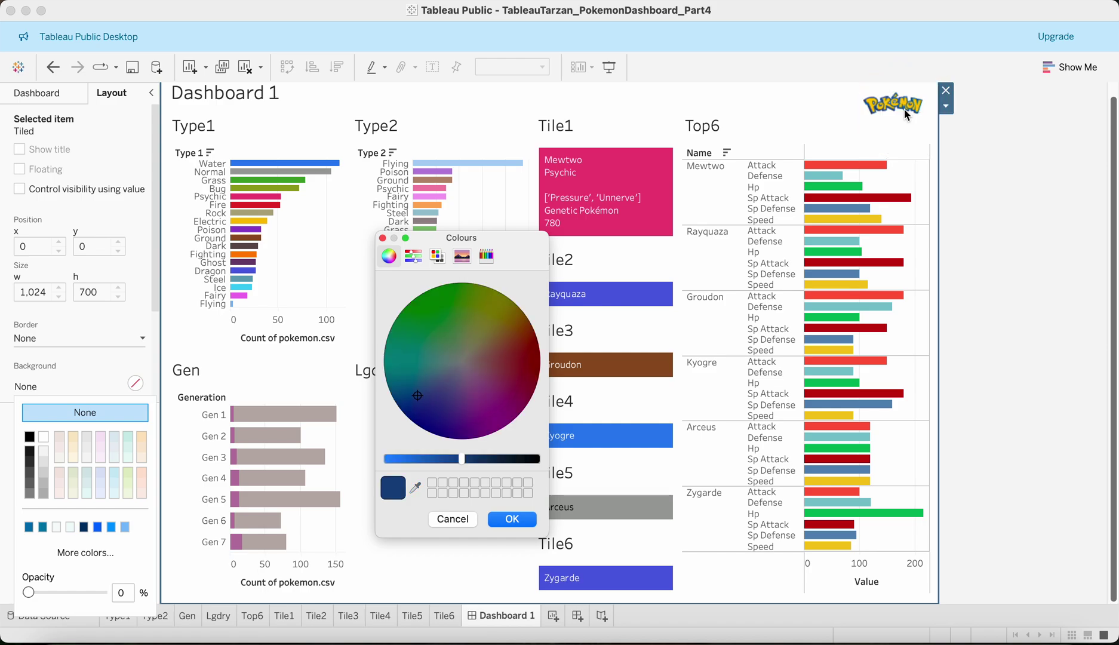
pyautogui.click(512, 518)
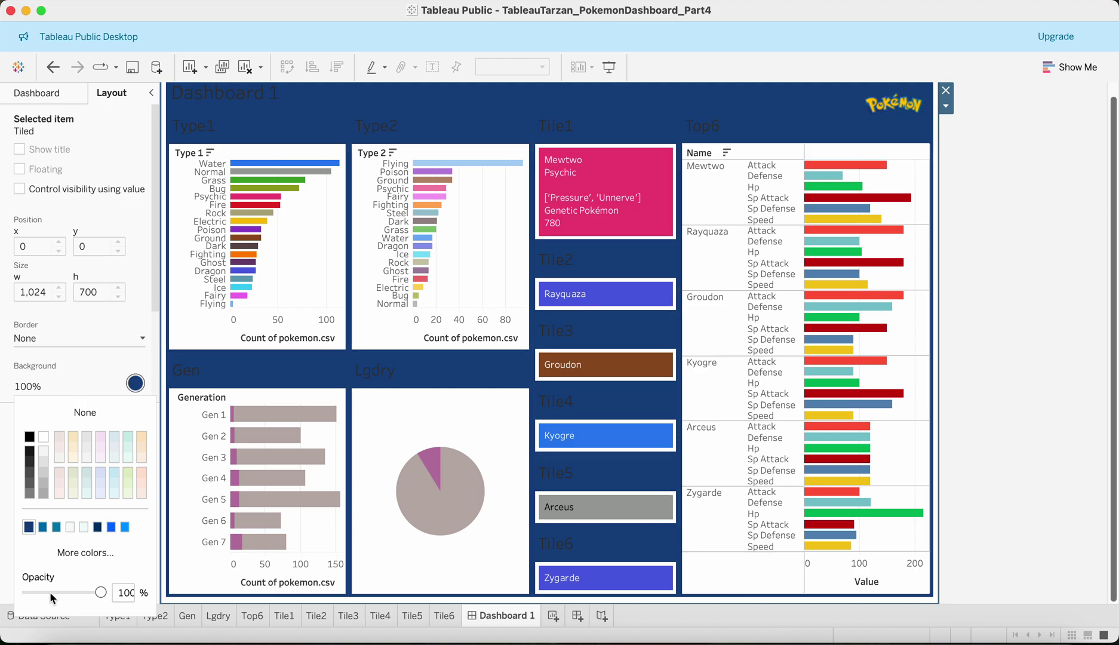
# Step: Darken the Tiled container's blue background to a deep navy by lowering the colour's brightness
pyautogui.click(78, 556)
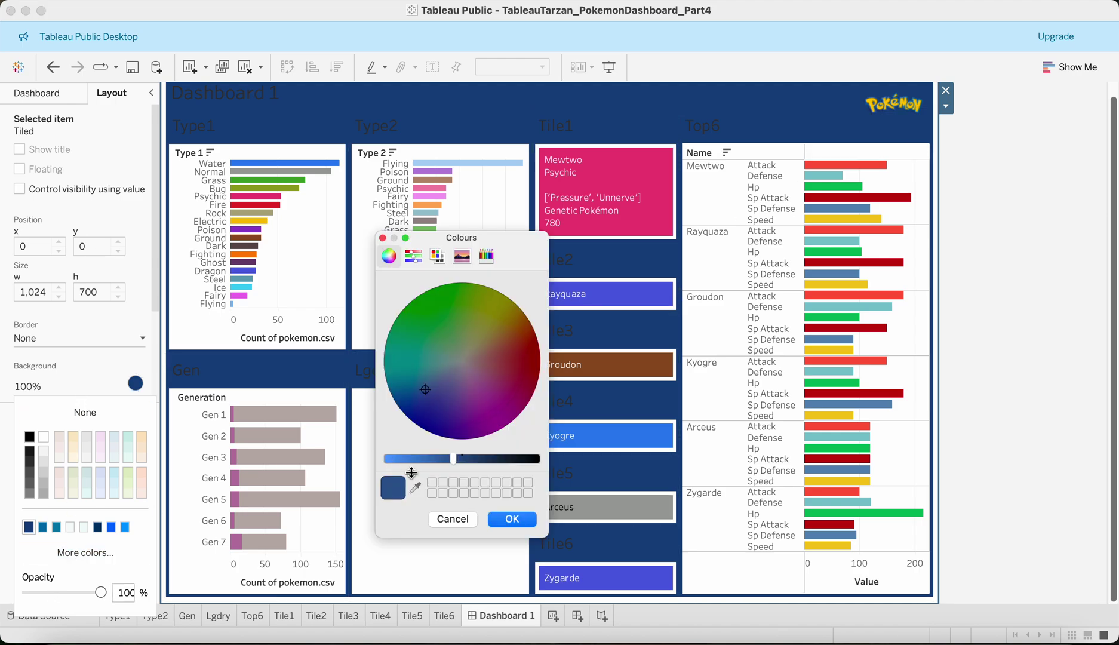
pyautogui.click(484, 459)
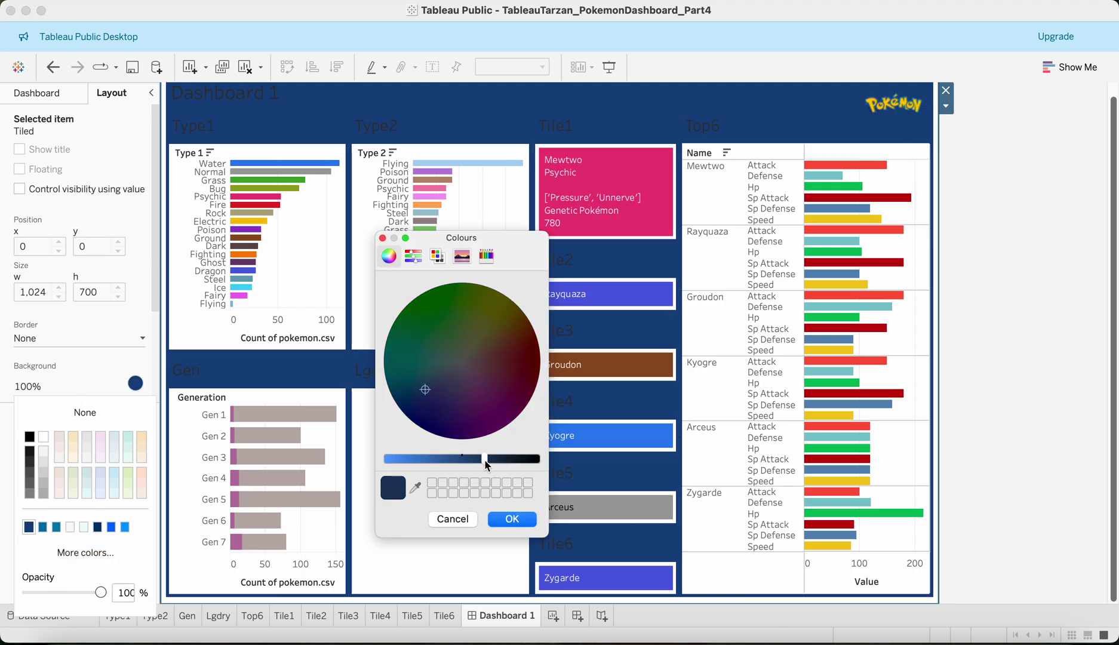
pyautogui.click(512, 519)
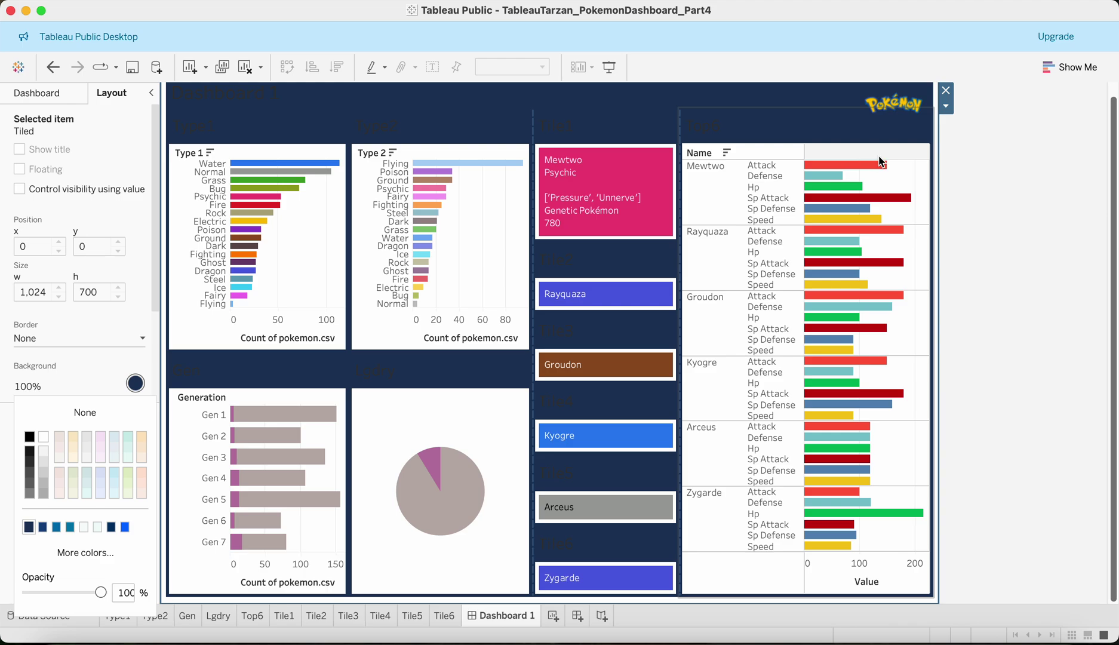
# Step: Set the default worksheet shading of the Type1 chart to None
pyautogui.click(295, 254)
pyautogui.rightClick(295, 253)
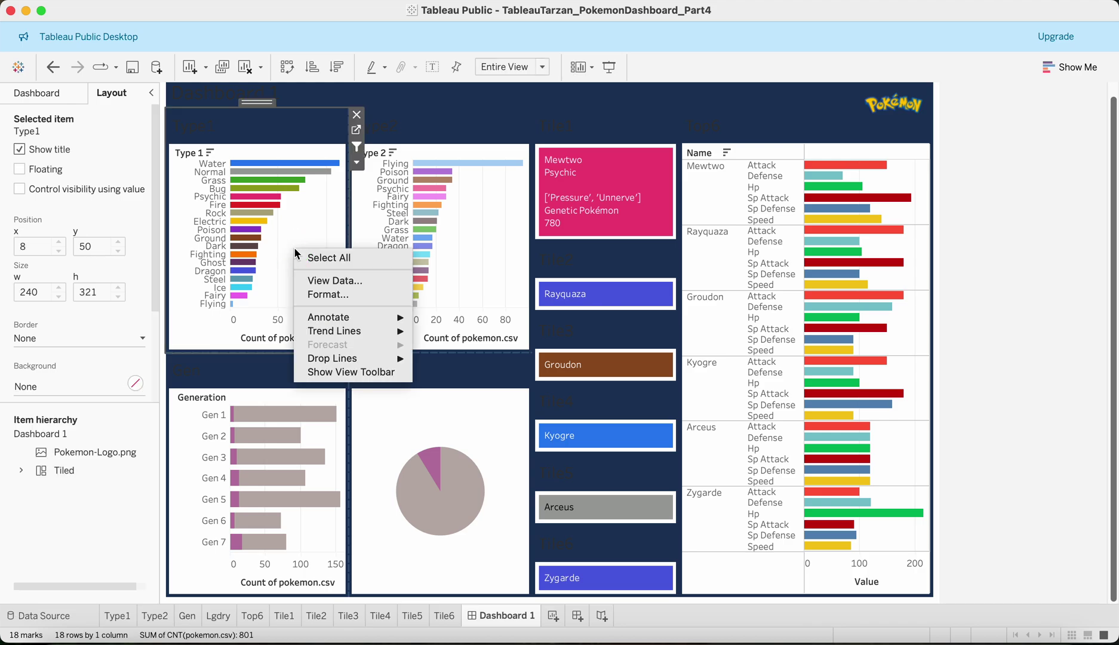
pyautogui.click(322, 294)
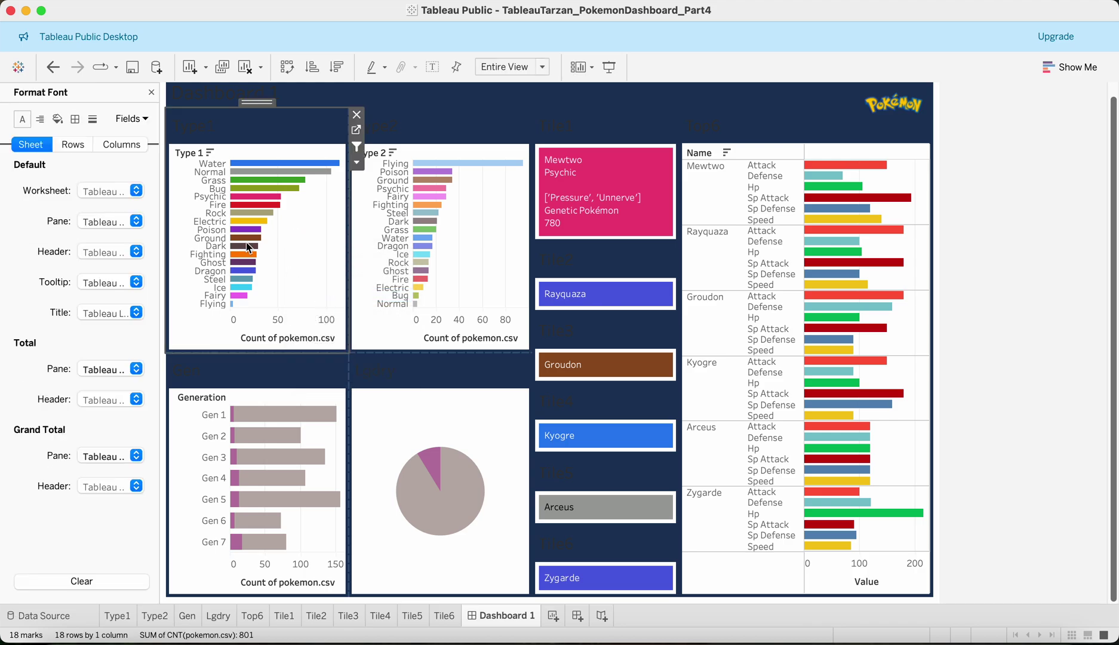
pyautogui.click(56, 118)
pyautogui.click(98, 192)
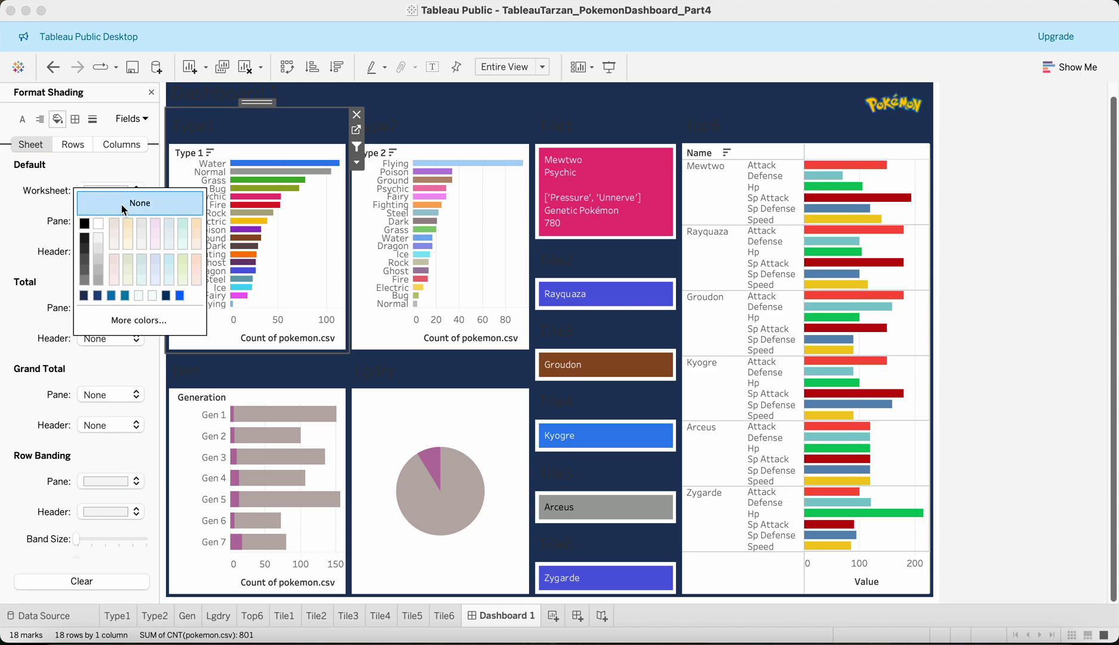
pyautogui.click(96, 195)
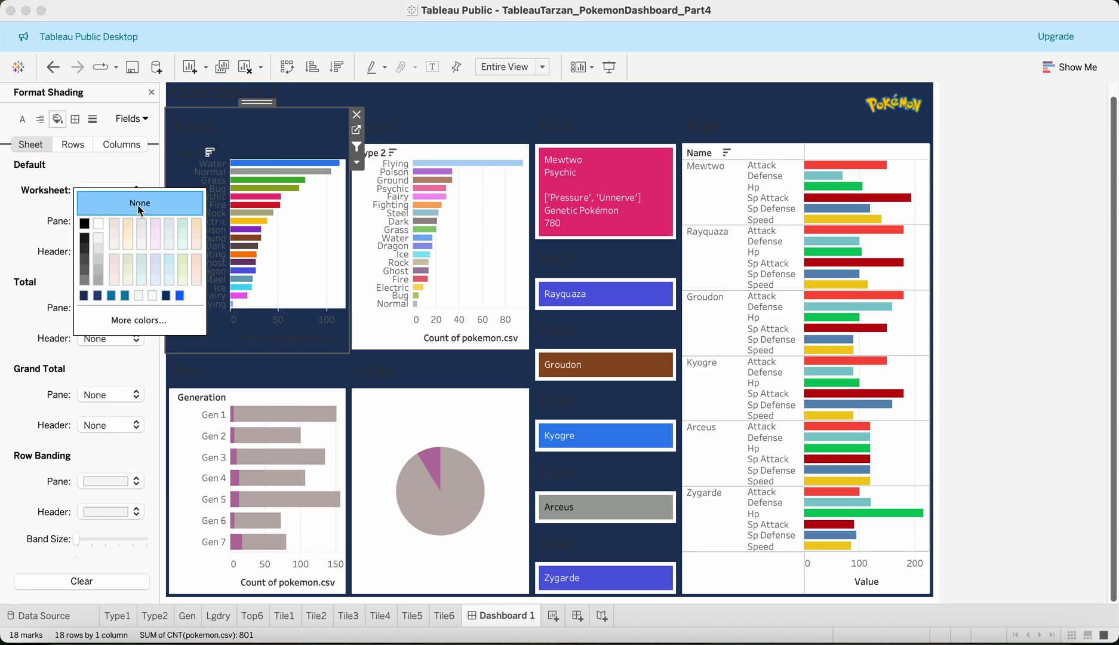
# Step: Set the default worksheet shading of the Type2 bar chart and the Lgdry pie chart to None
pyautogui.click(482, 259)
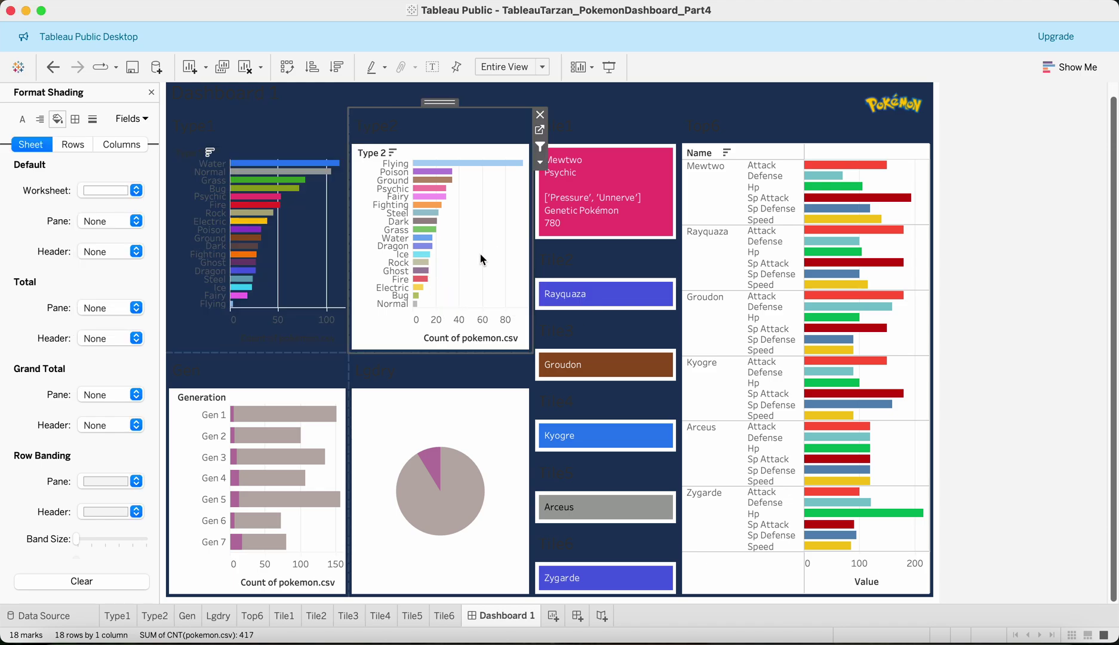
pyautogui.click(97, 190)
pyautogui.click(138, 217)
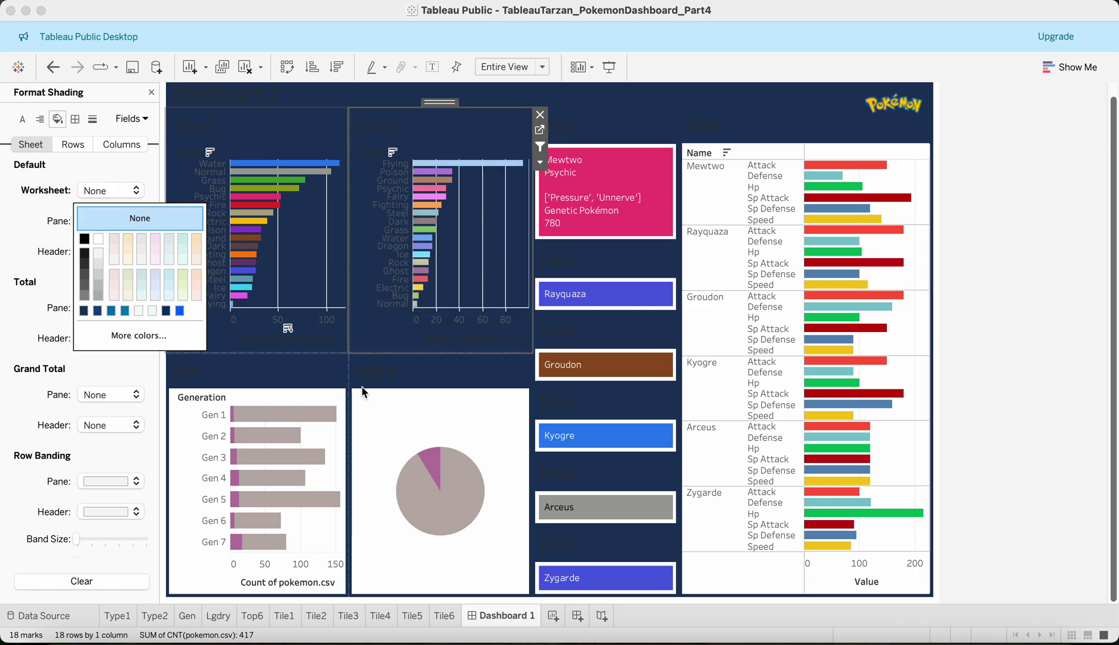
pyautogui.click(391, 433)
pyautogui.click(102, 192)
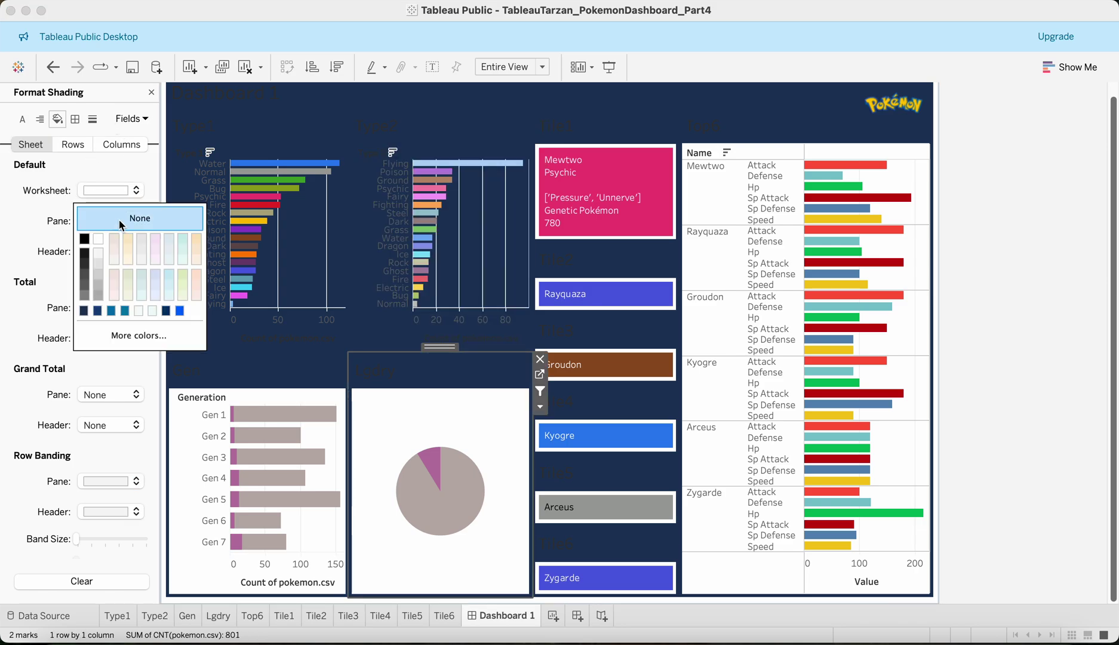
pyautogui.click(139, 217)
# Step: Set the default worksheet shading of the Gen and Top6 charts to None
pyautogui.click(271, 402)
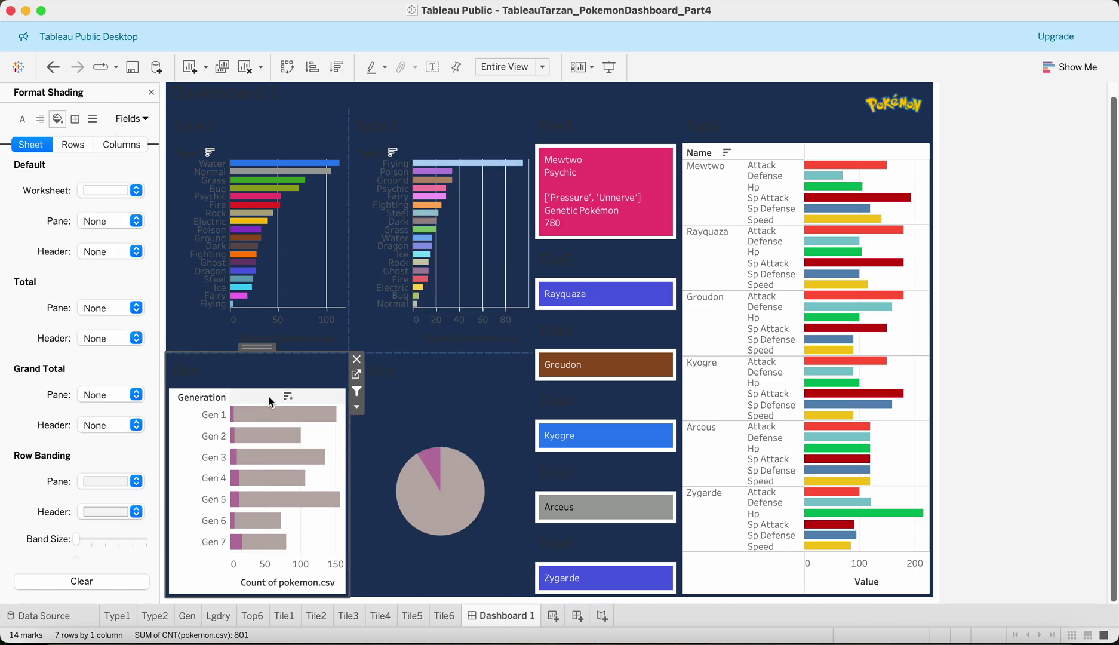
pyautogui.click(115, 187)
pyautogui.click(133, 220)
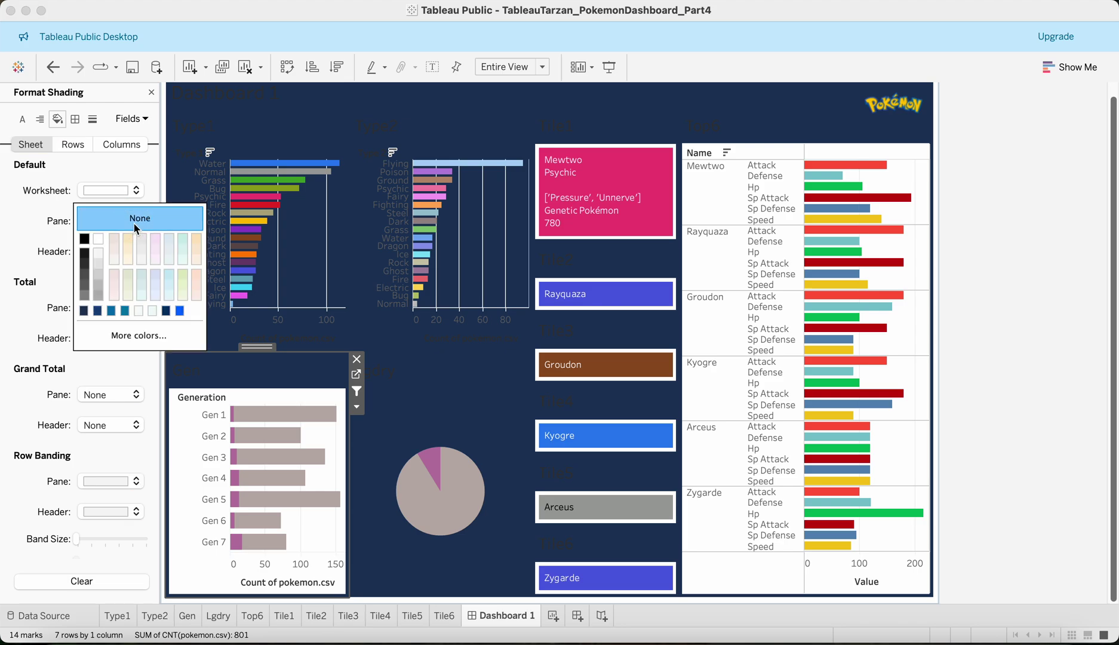
pyautogui.click(888, 175)
pyautogui.click(106, 193)
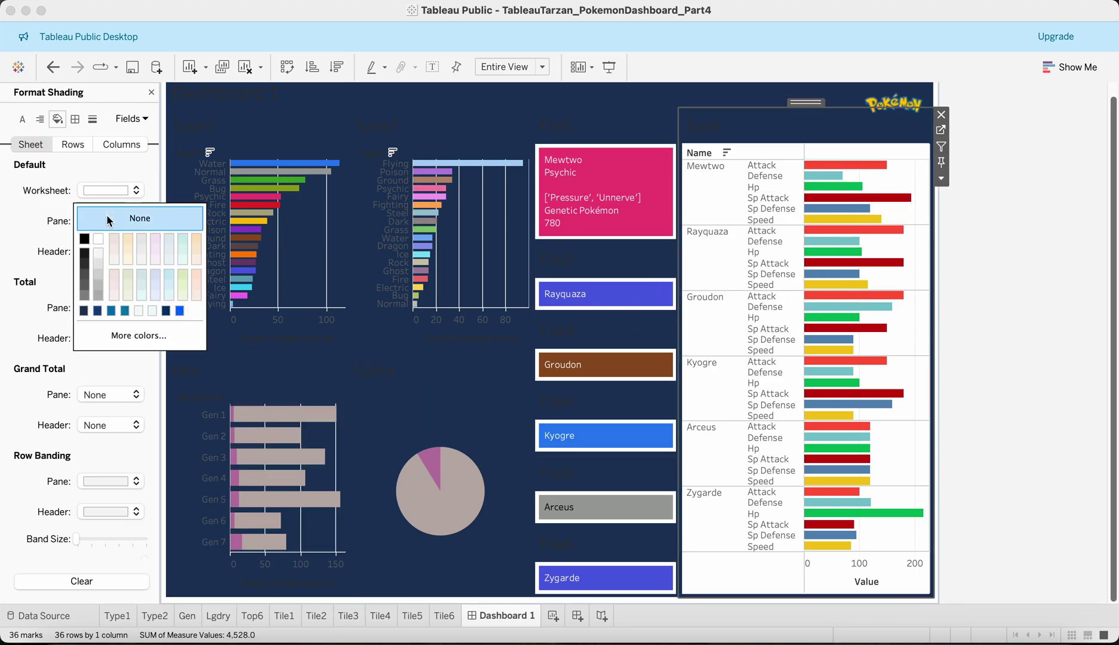
pyautogui.click(138, 219)
# Step: Set the default worksheet shading of the Mewtwo and Rayquaza tiles to None
pyautogui.moveTo(628, 153)
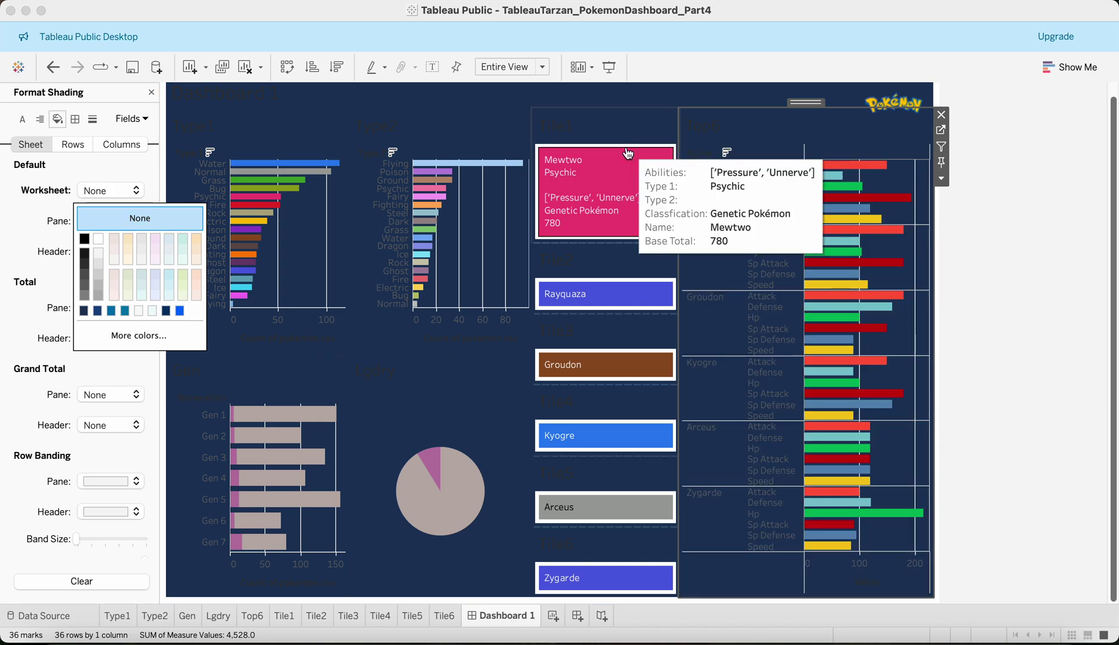
pyautogui.click(582, 239)
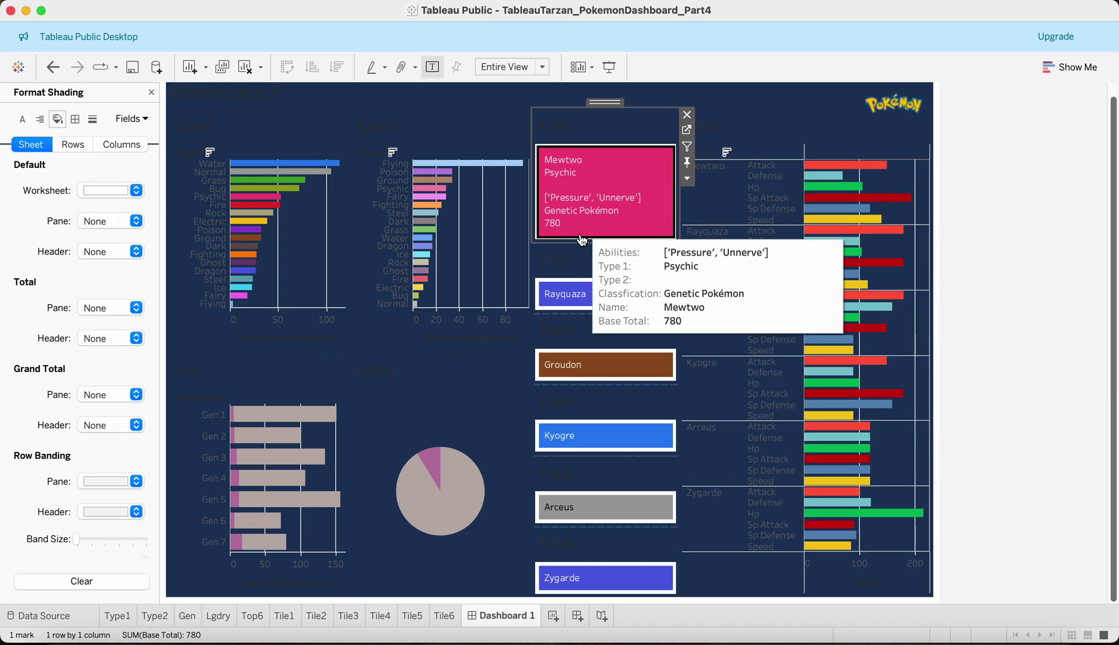
pyautogui.click(117, 191)
pyautogui.click(621, 293)
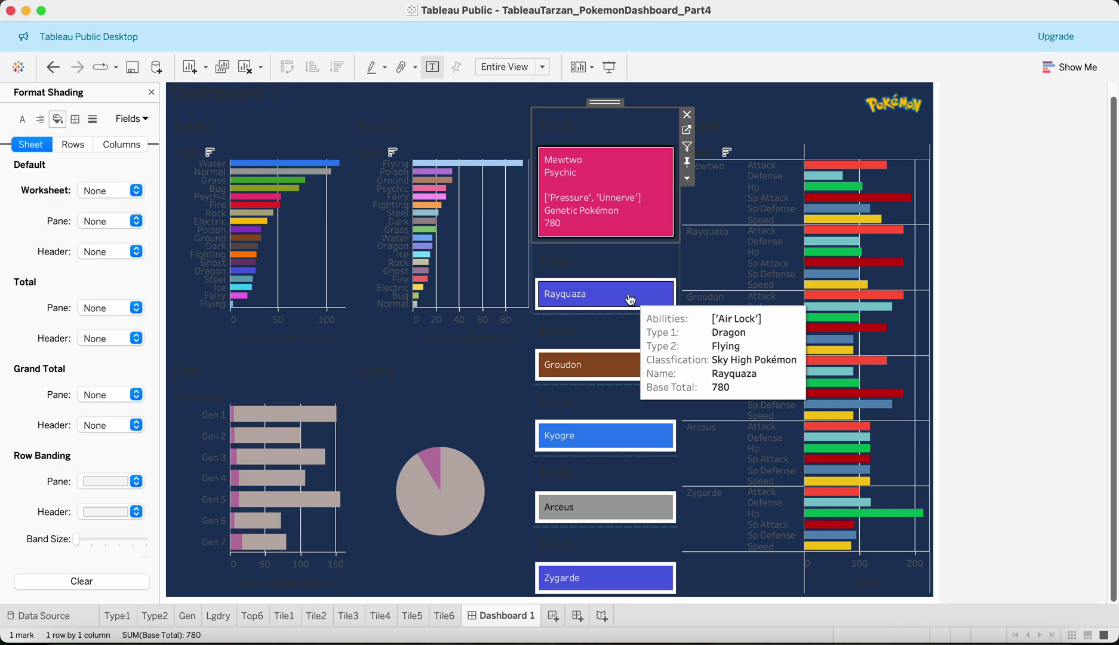
pyautogui.click(105, 192)
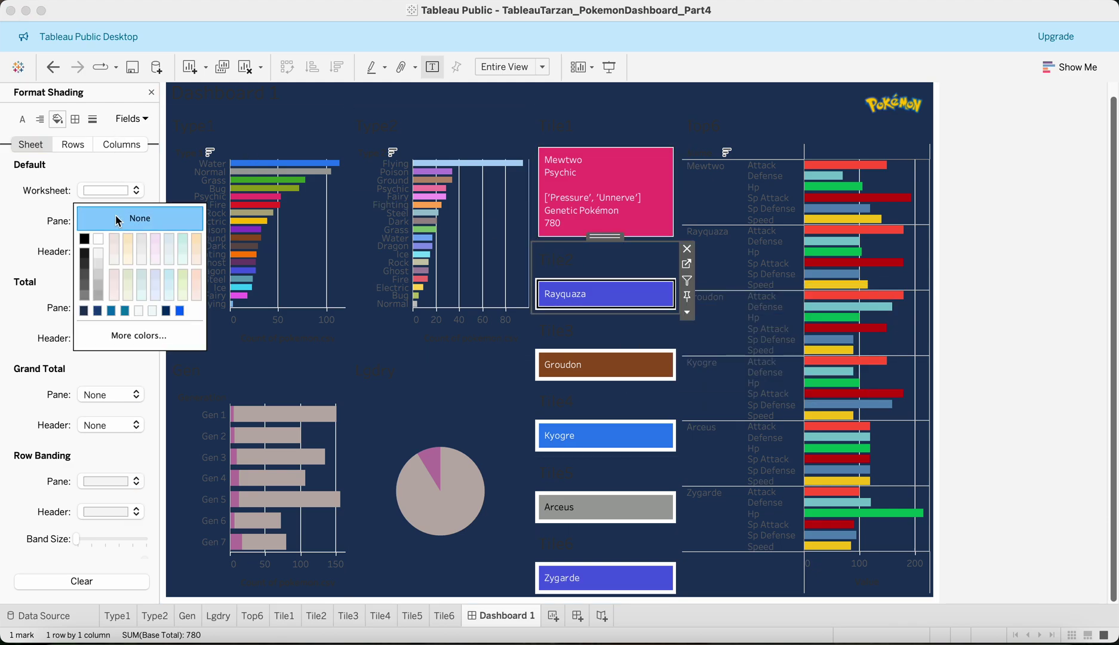
# Step: Set the default worksheet shading of the Groudon and Kyogre tiles to None
pyautogui.click(542, 365)
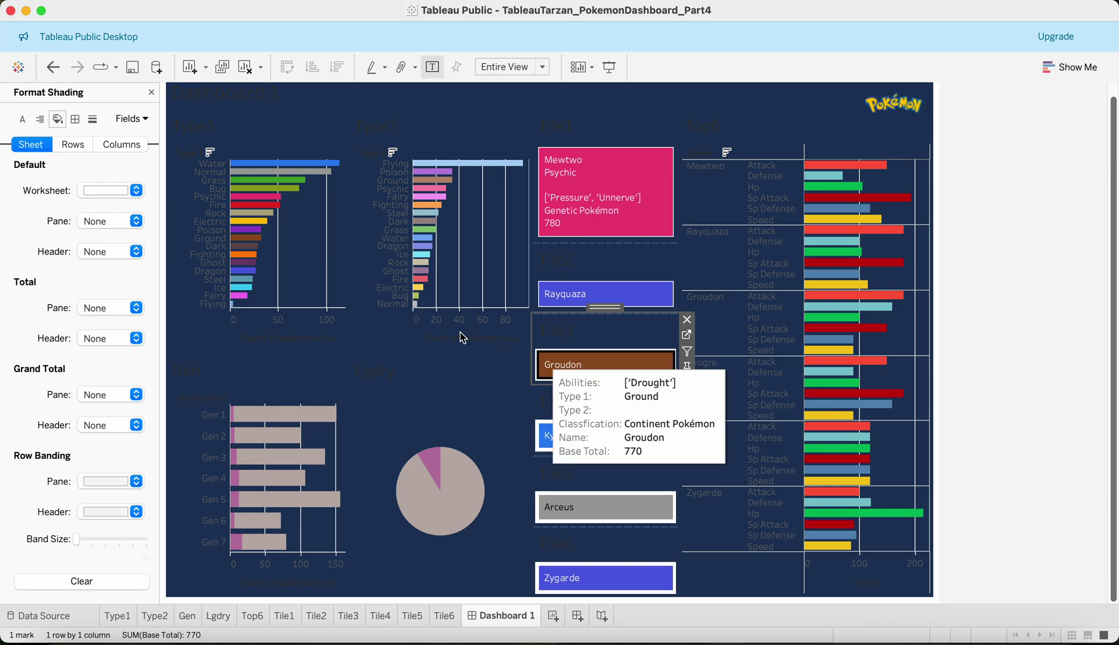
pyautogui.click(115, 196)
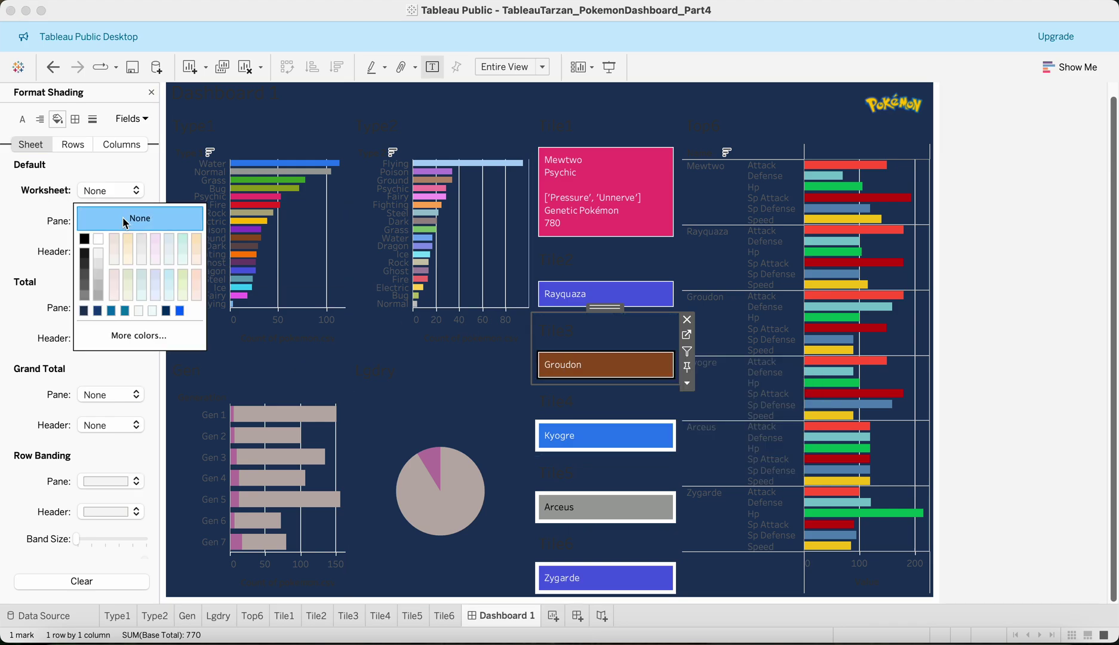
pyautogui.click(574, 424)
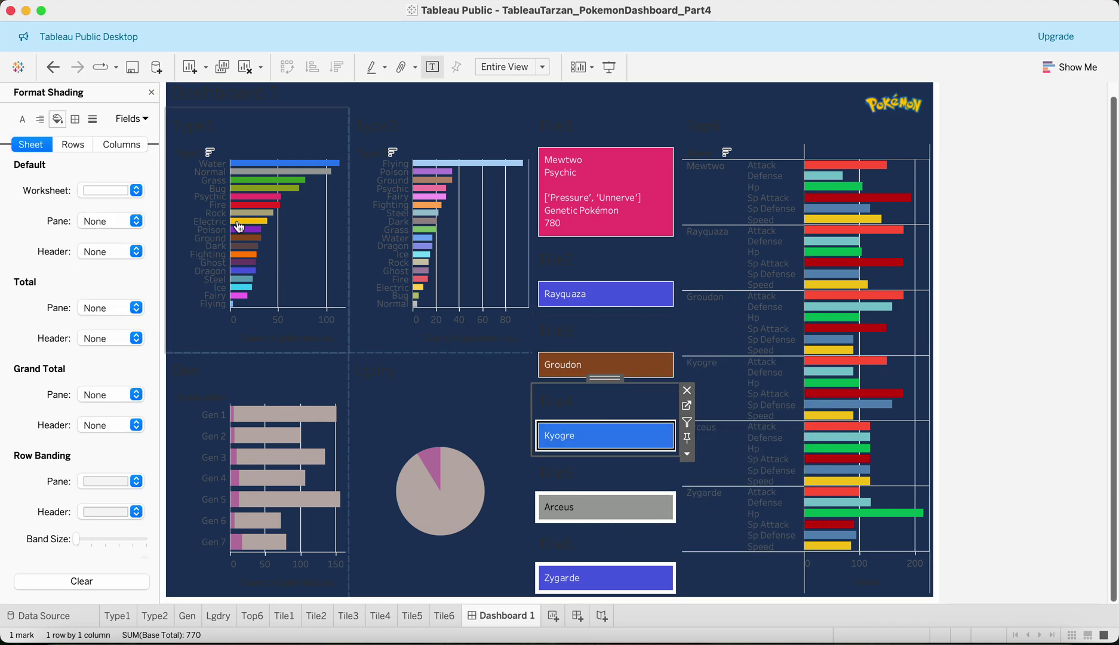
pyautogui.click(133, 194)
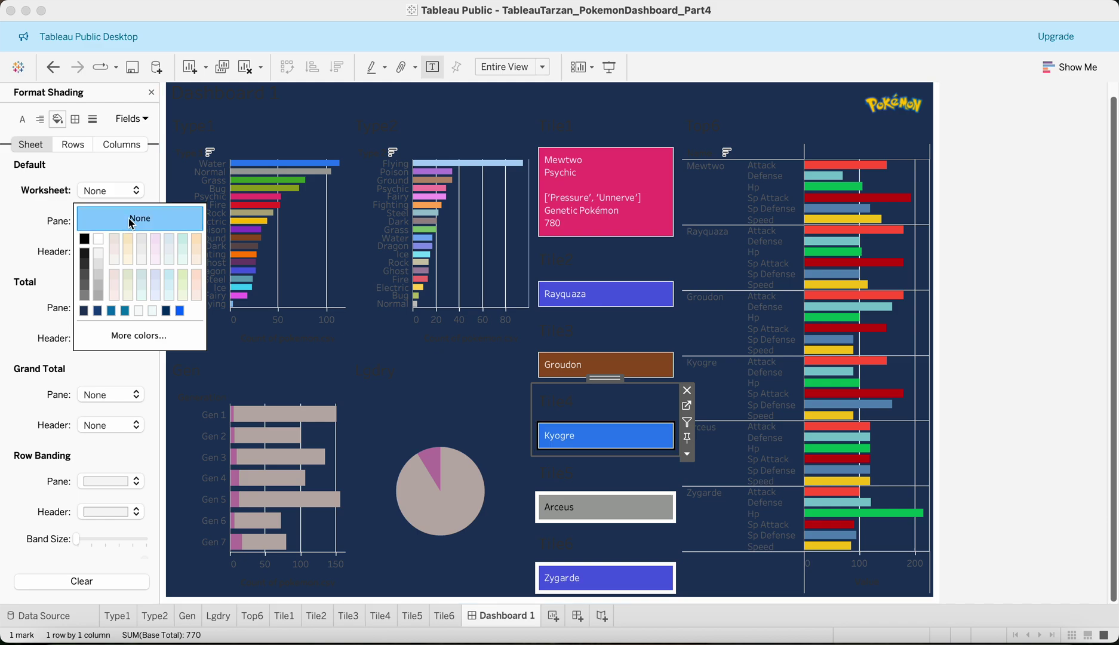
# Step: Set the default worksheet shading of the Arceus and Zygarde tiles to None
pyautogui.click(559, 513)
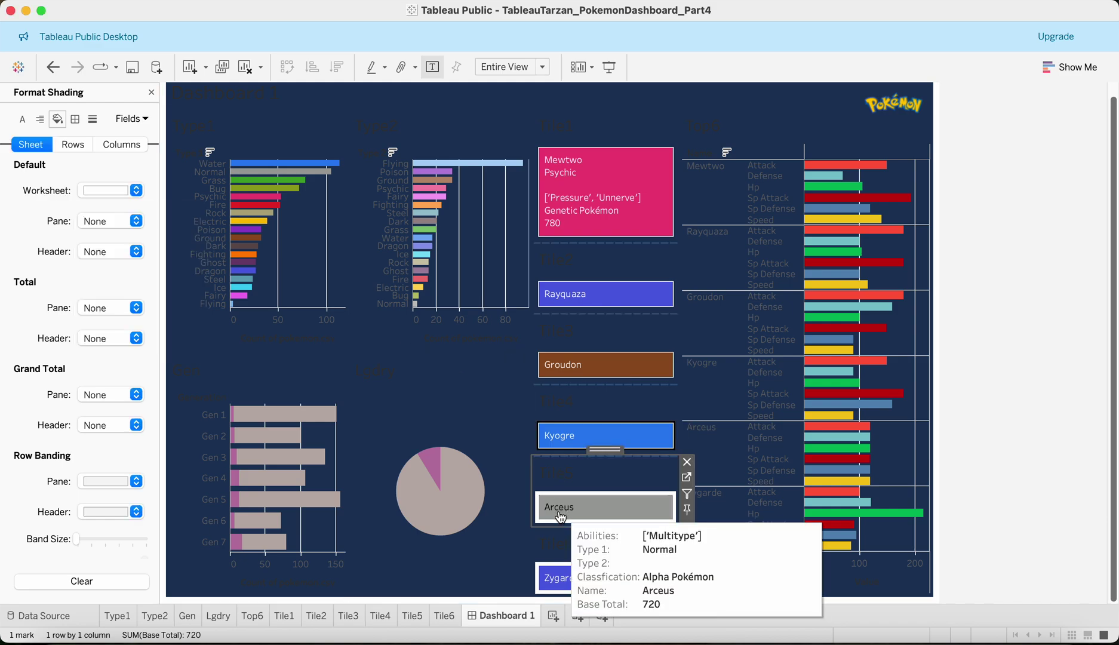
pyautogui.click(133, 191)
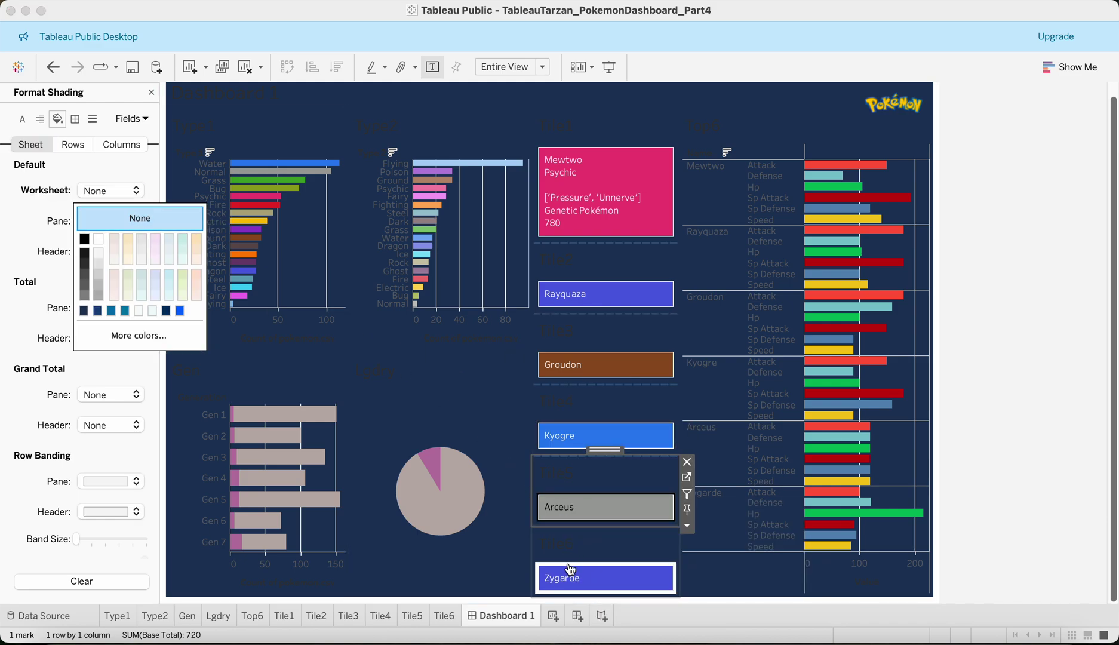
pyautogui.click(568, 574)
pyautogui.click(121, 191)
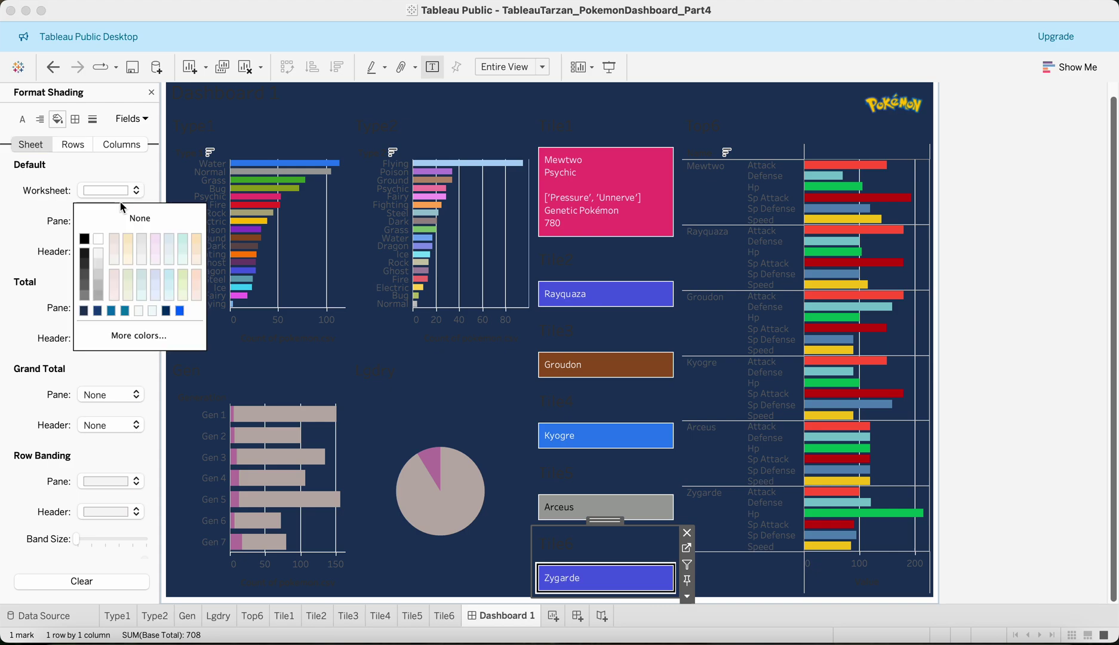
pyautogui.click(116, 218)
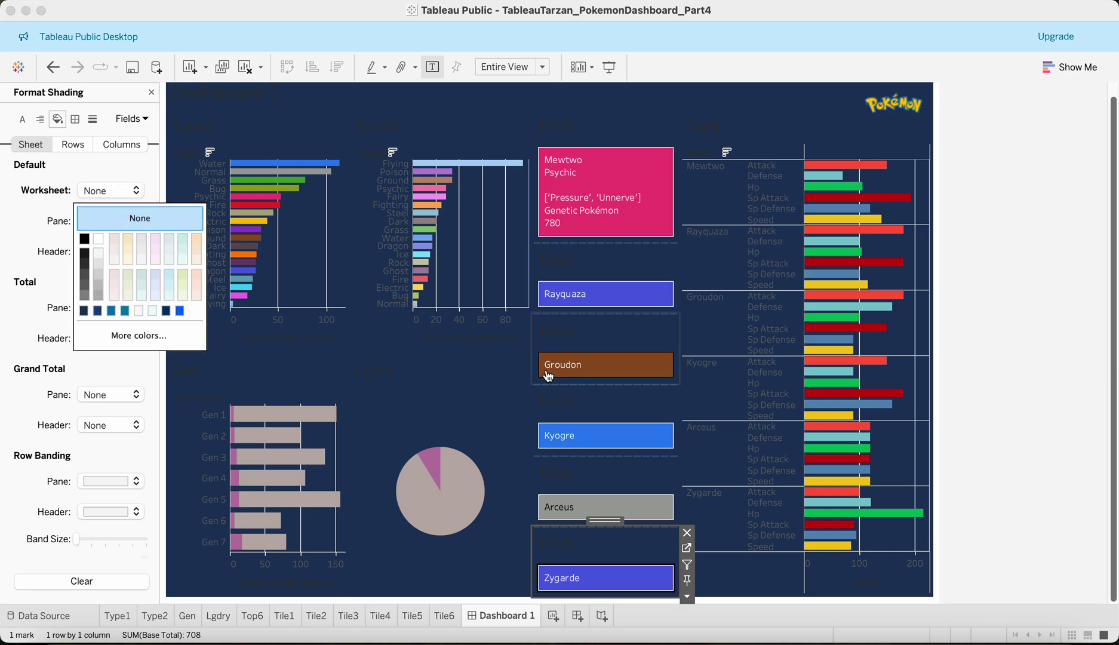
# Step: Remove the grid lines of the Type1 bar chart by setting them to None
pyautogui.click(435, 393)
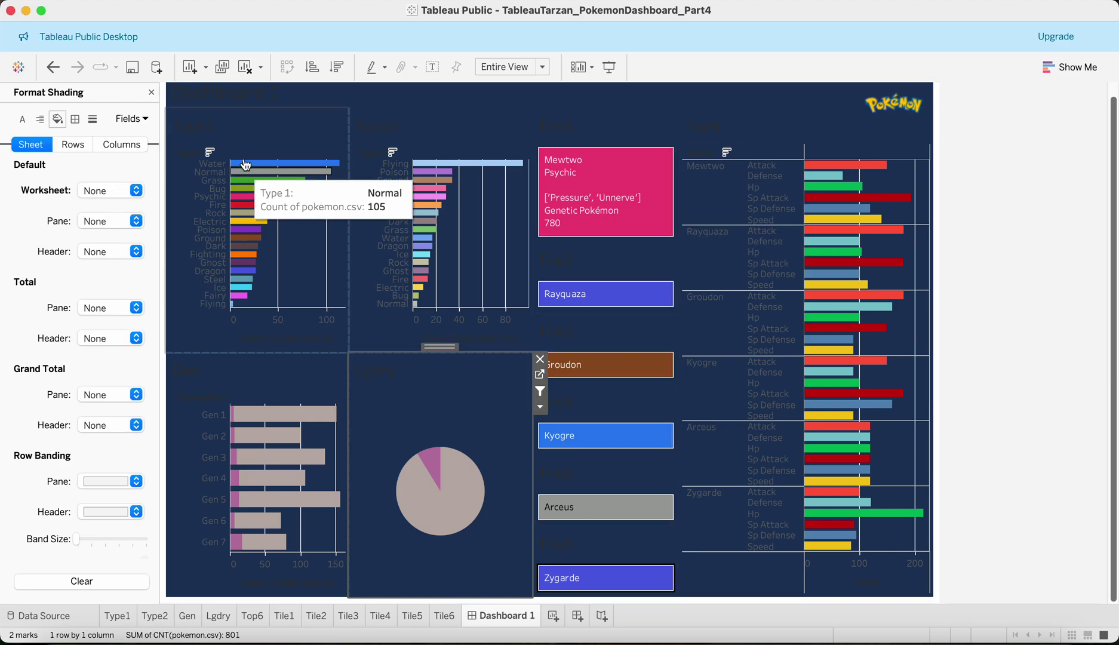
pyautogui.click(300, 244)
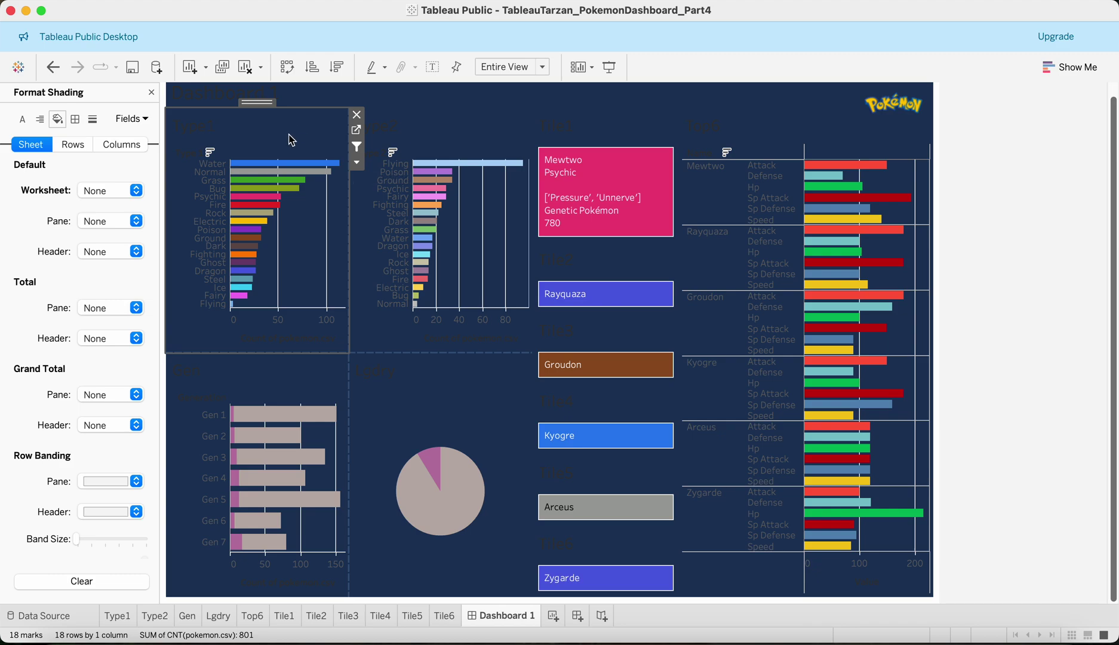
pyautogui.click(92, 122)
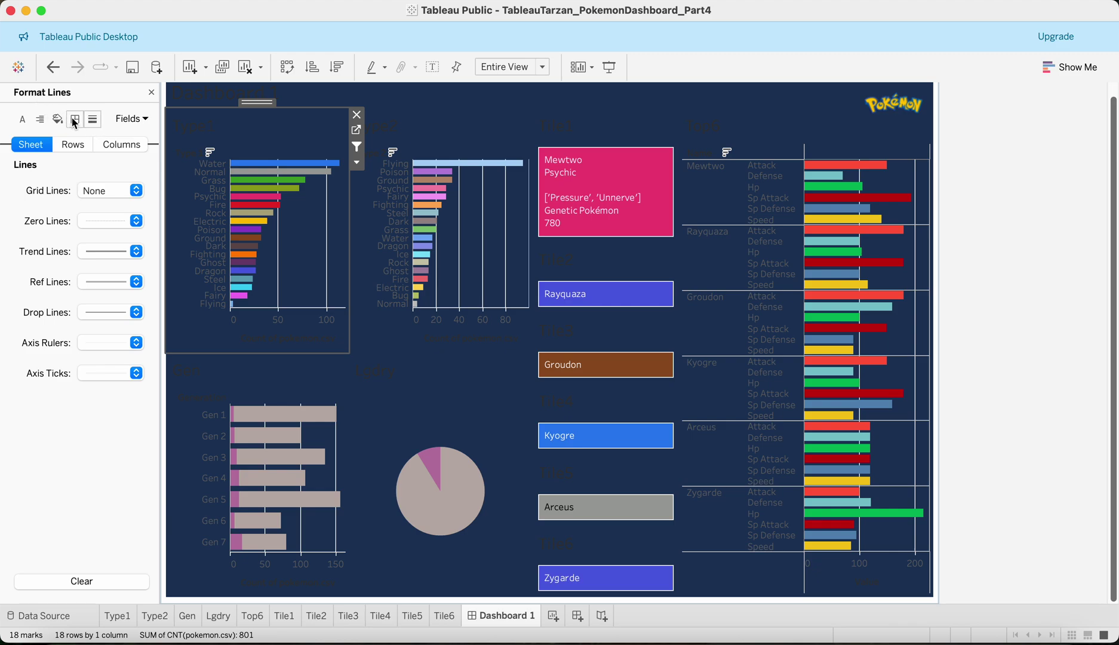
pyautogui.click(74, 119)
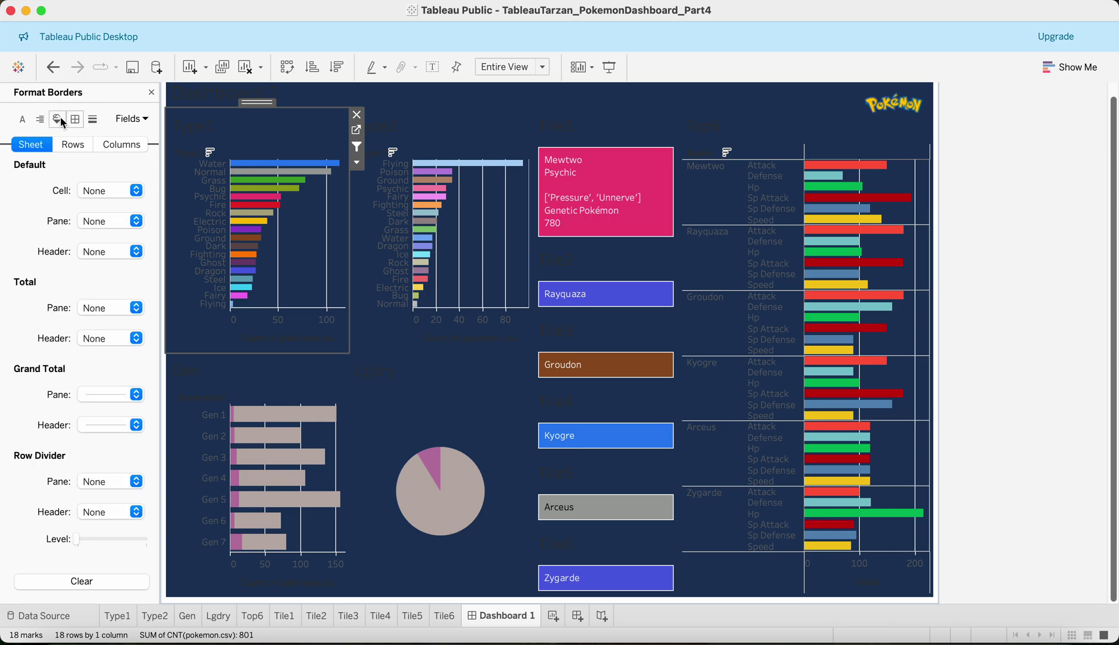
pyautogui.click(60, 120)
pyautogui.click(94, 120)
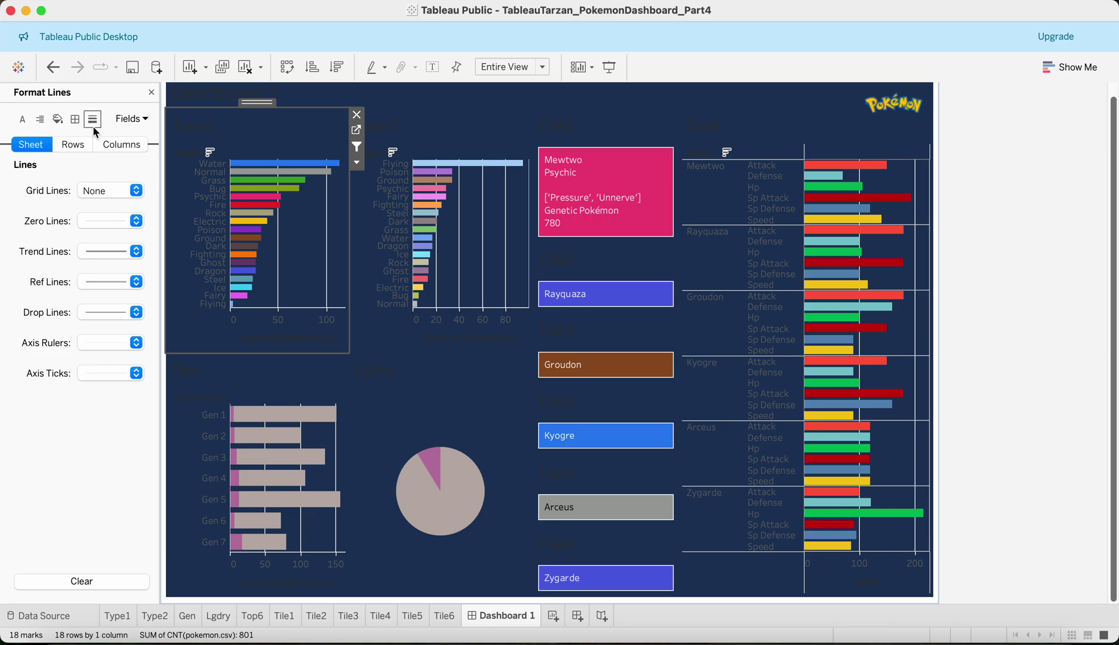
pyautogui.click(111, 191)
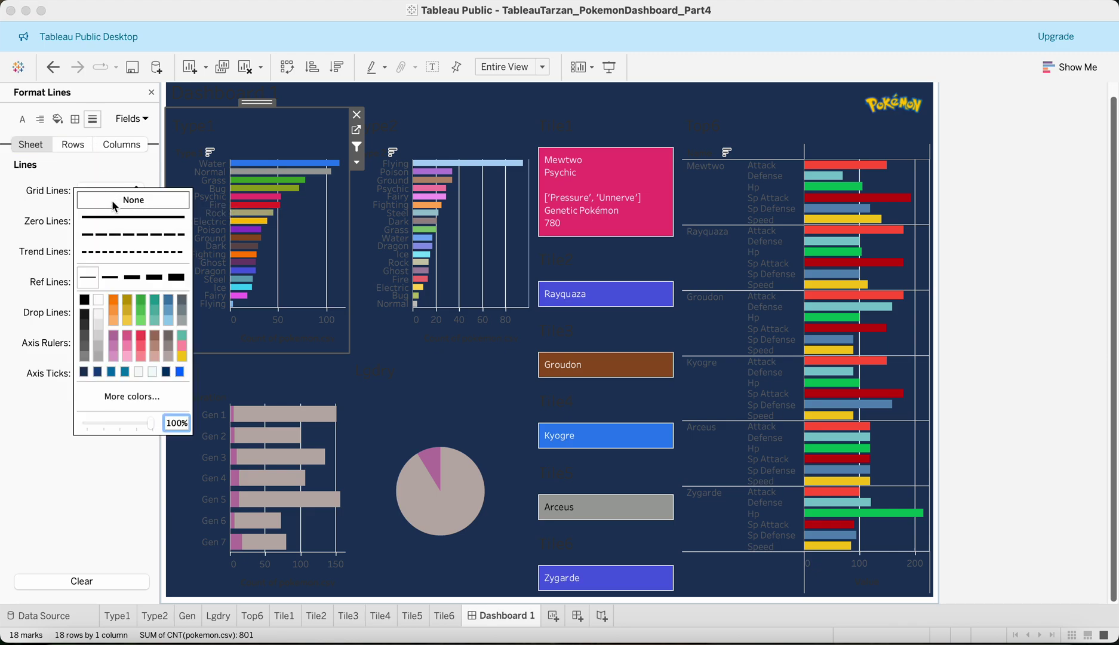
pyautogui.click(125, 218)
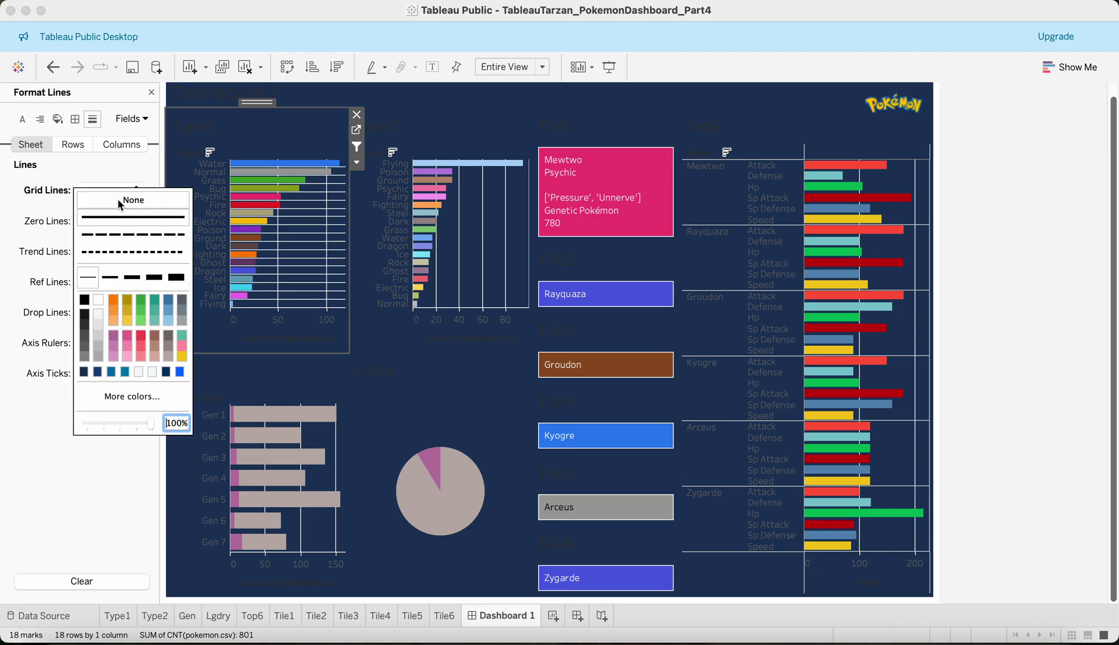
pyautogui.click(118, 198)
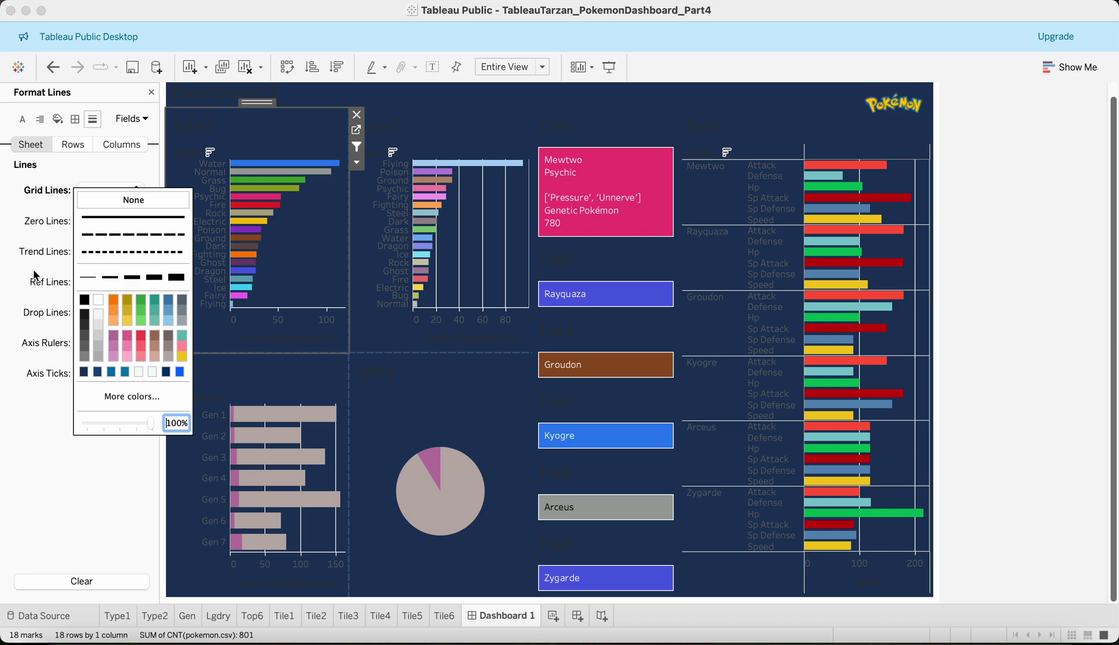
pyautogui.click(28, 427)
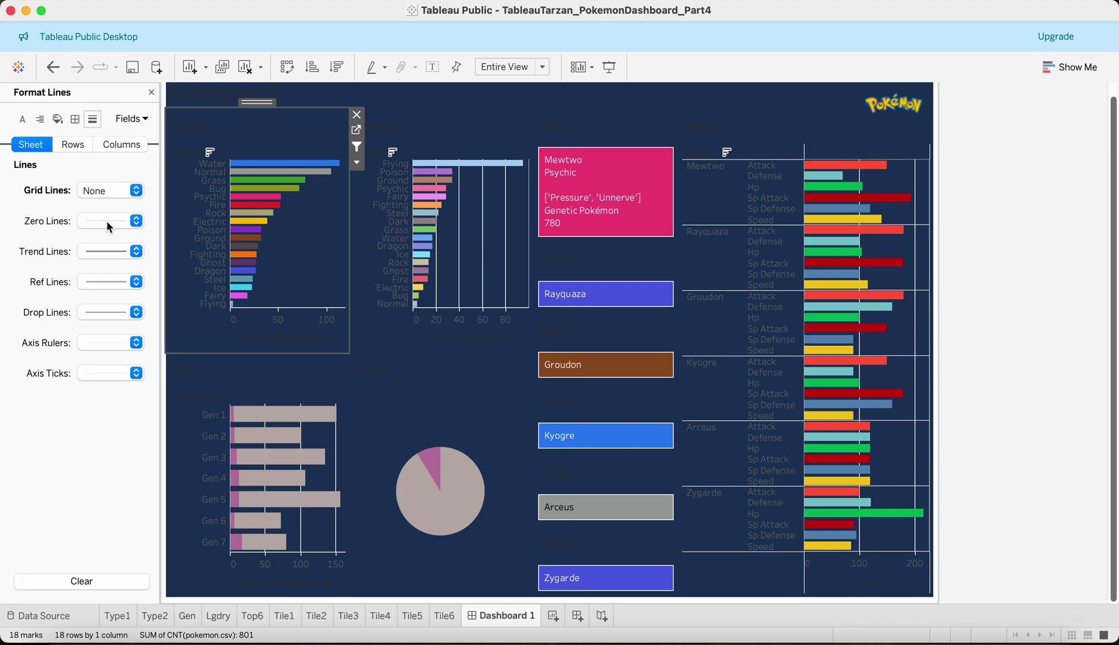
# Step: Recolour the axis rulers of the Type1 bar chart to dark gray
pyautogui.click(110, 343)
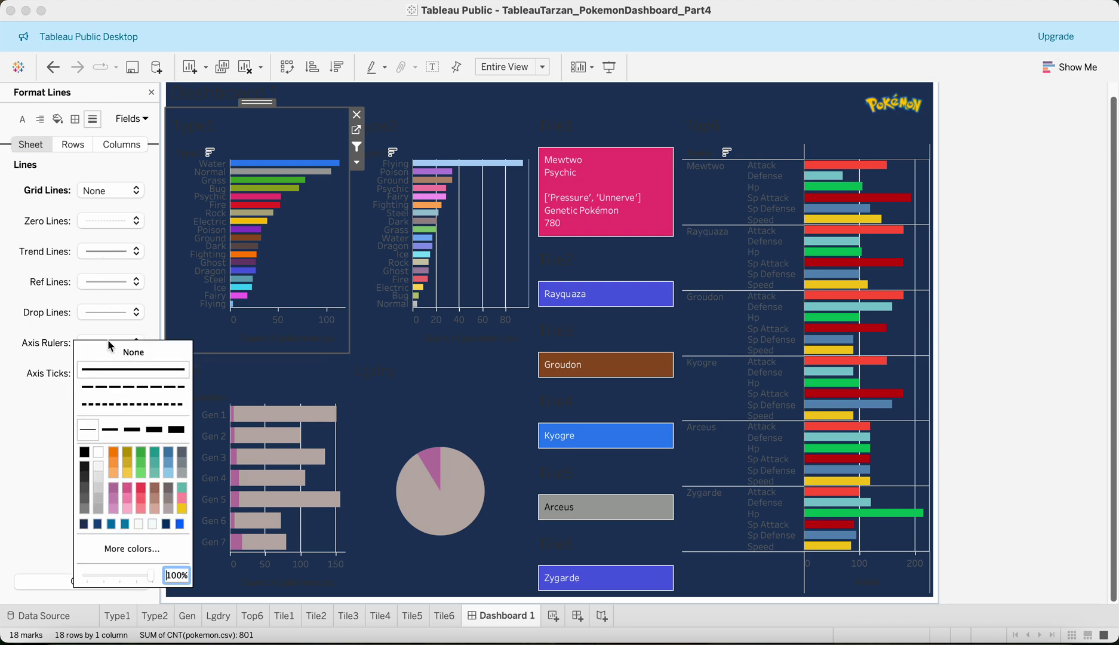
pyautogui.click(87, 478)
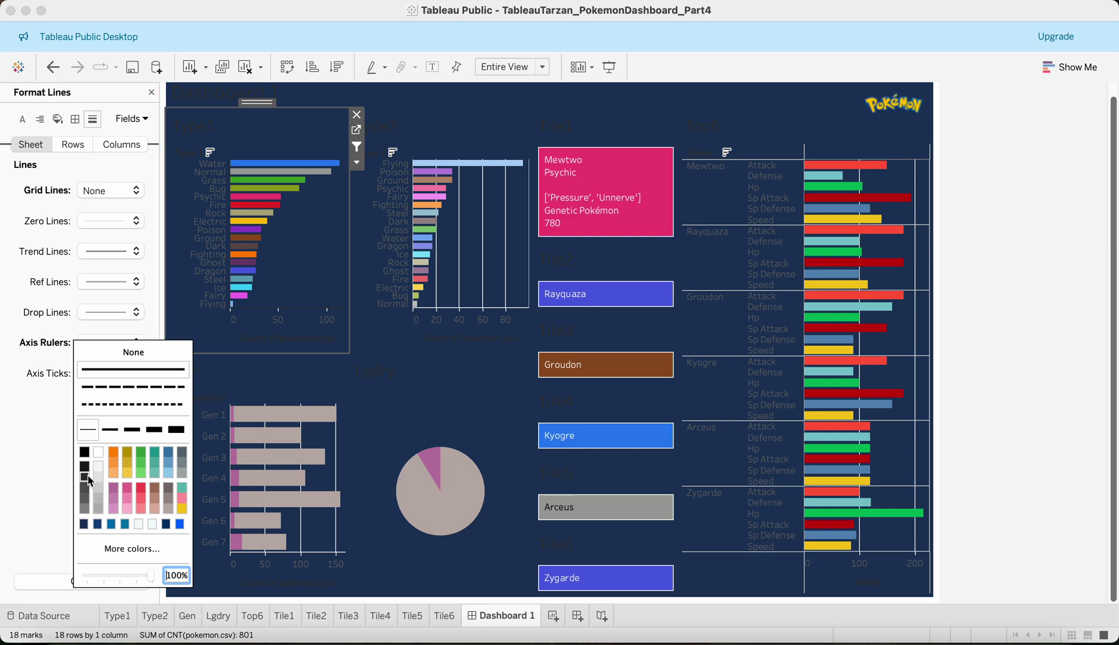
pyautogui.click(88, 507)
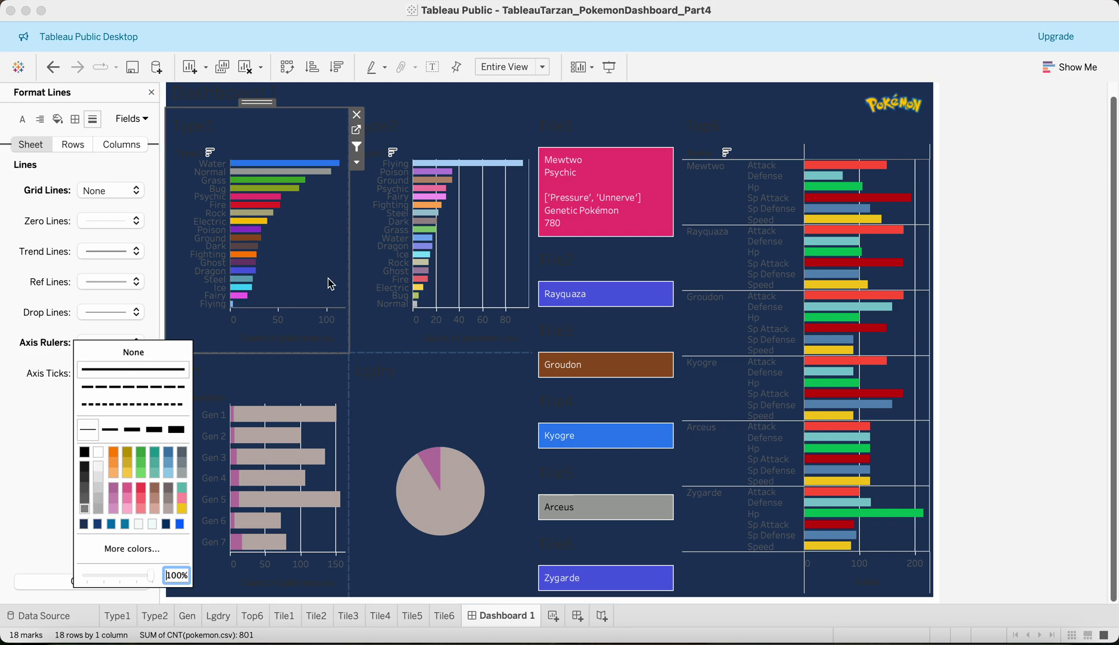
# Step: Set the Type2 chart's grid lines to None and recolour its axis rulers to dark gray
pyautogui.click(473, 263)
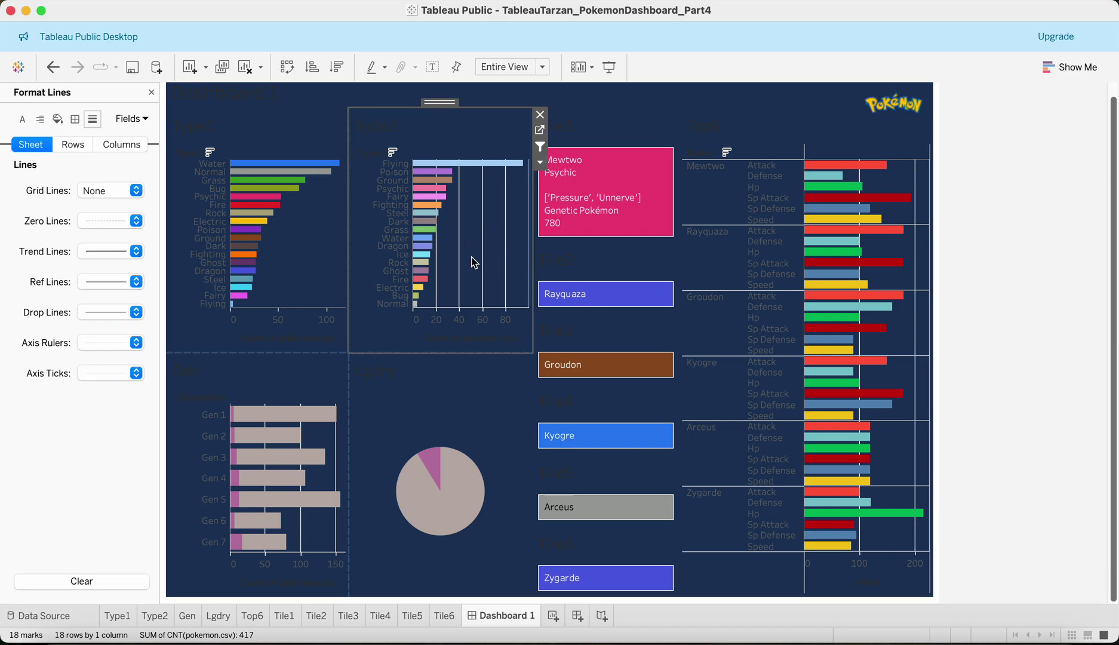
pyautogui.click(103, 192)
pyautogui.click(113, 240)
pyautogui.click(114, 191)
pyautogui.click(113, 193)
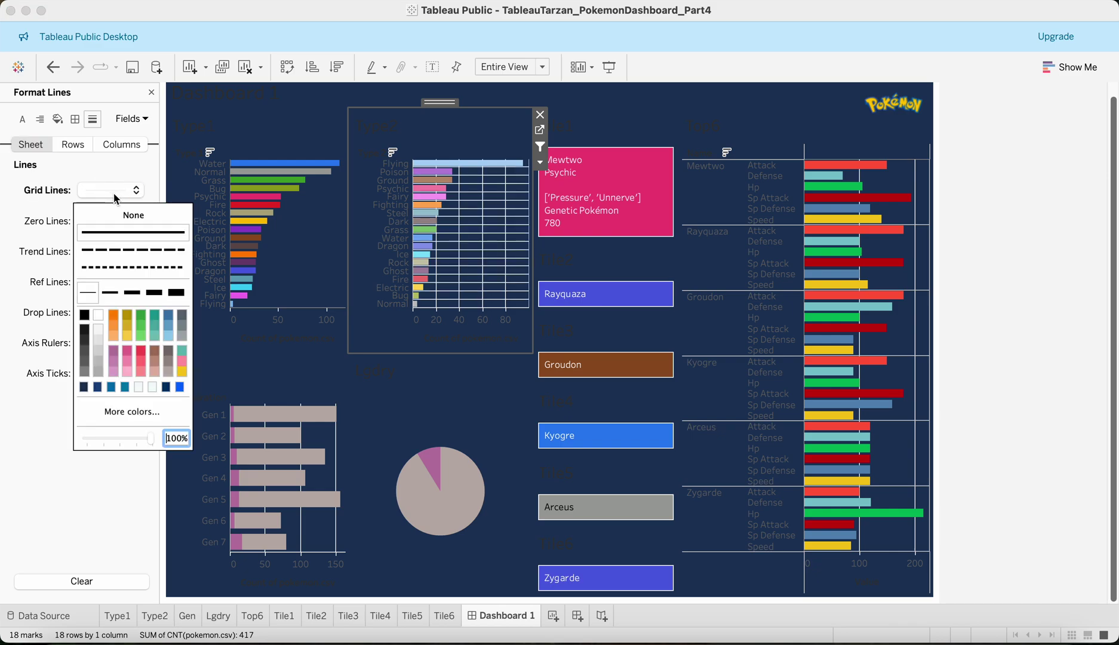
pyautogui.click(115, 215)
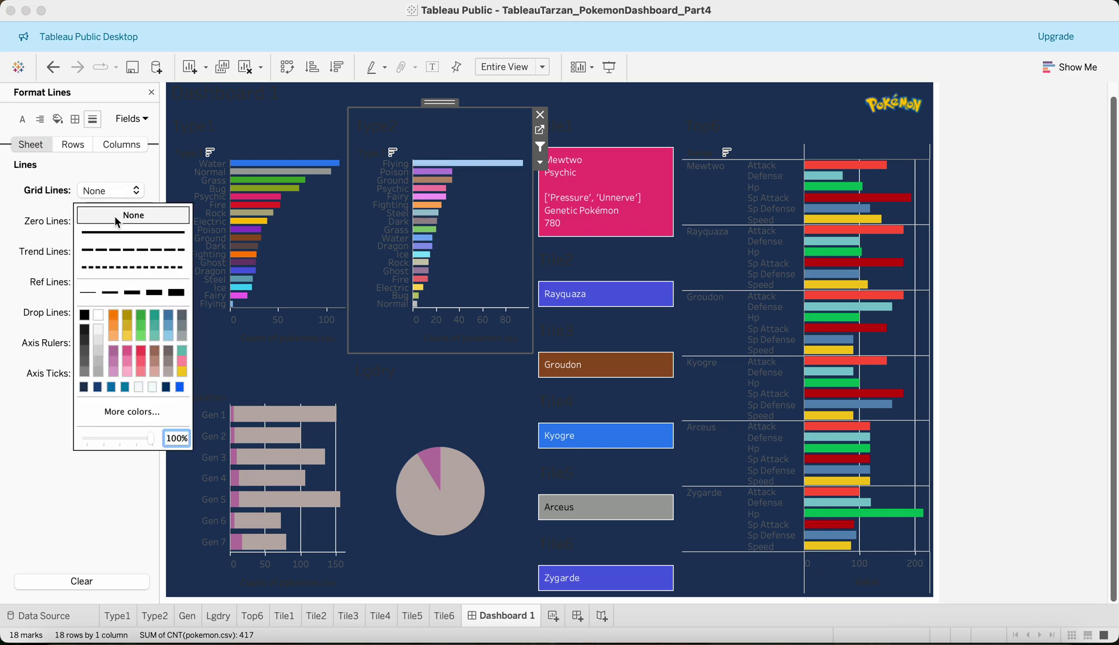
pyautogui.click(28, 359)
pyautogui.click(120, 342)
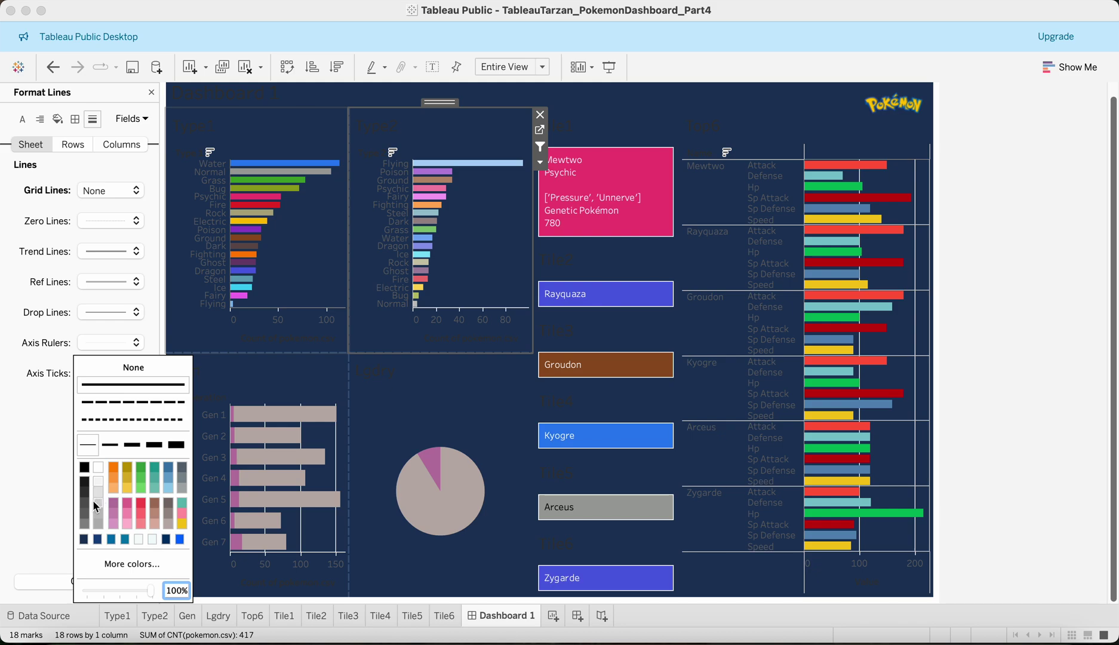
pyautogui.click(86, 518)
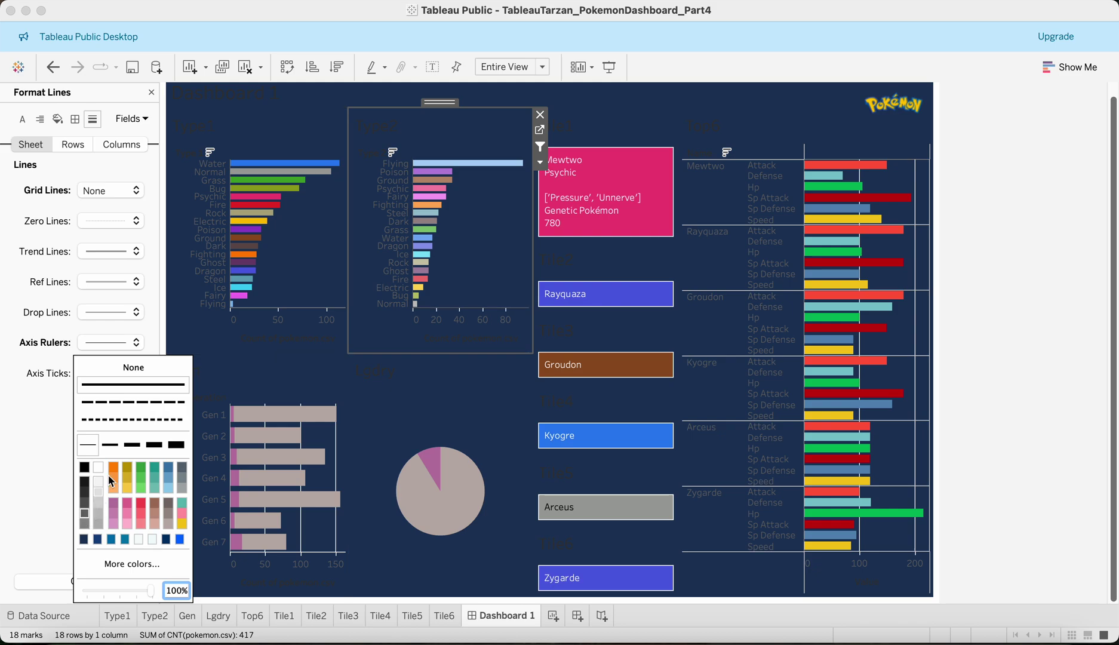
# Step: Set the Gen chart's grid lines to None and recolour its axis rulers to dark gray
pyautogui.click(274, 389)
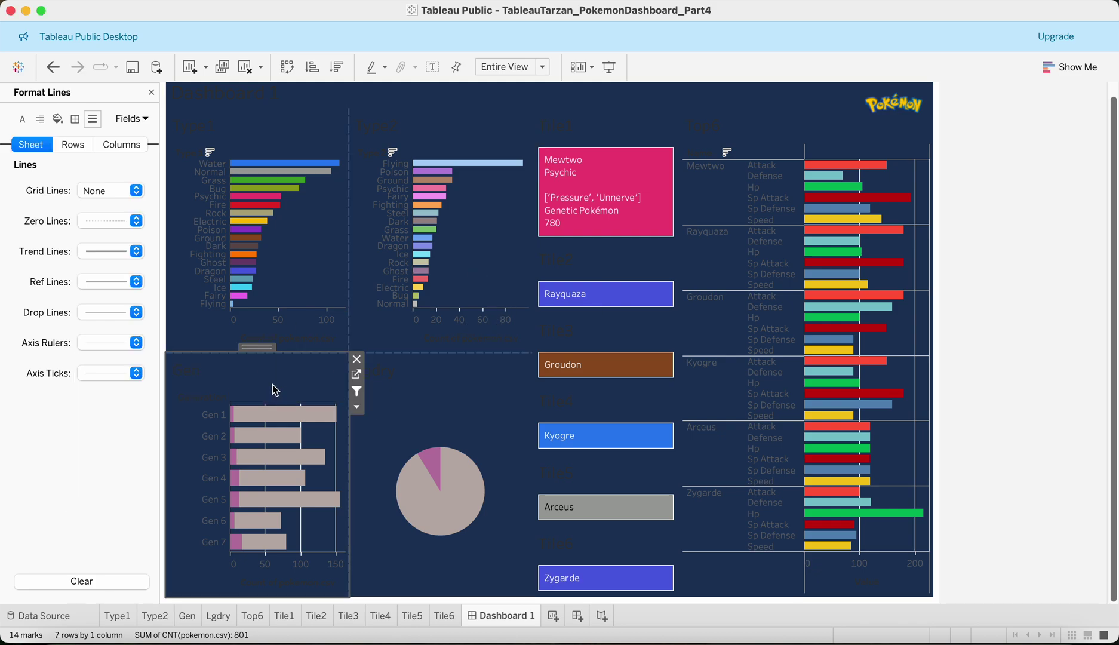
pyautogui.click(100, 190)
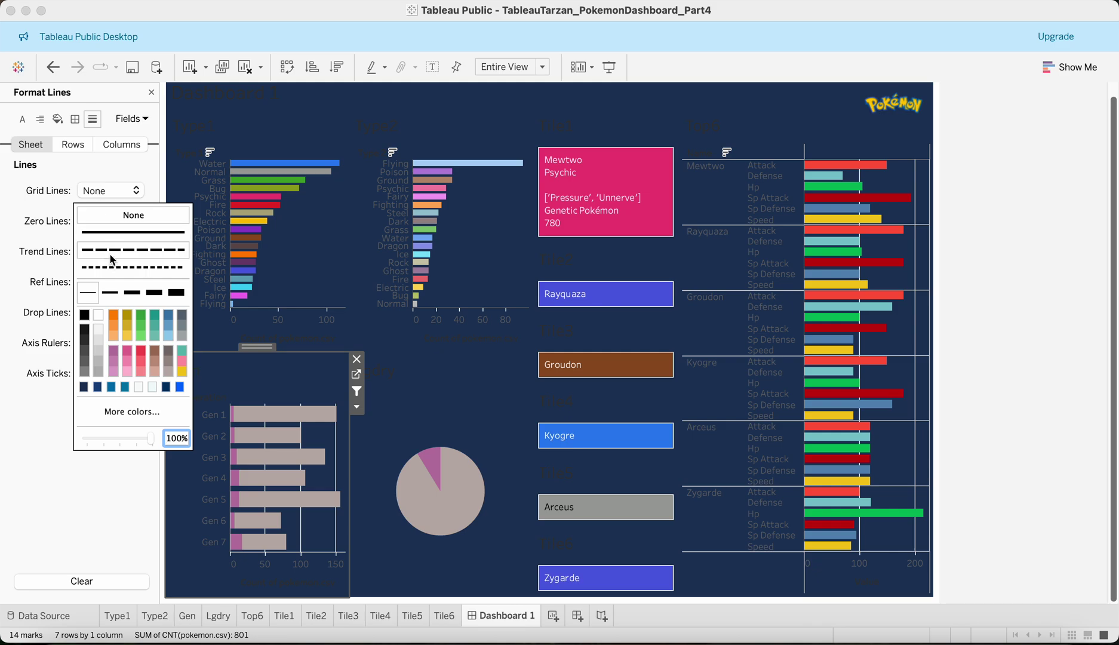
pyautogui.click(105, 214)
pyautogui.click(46, 369)
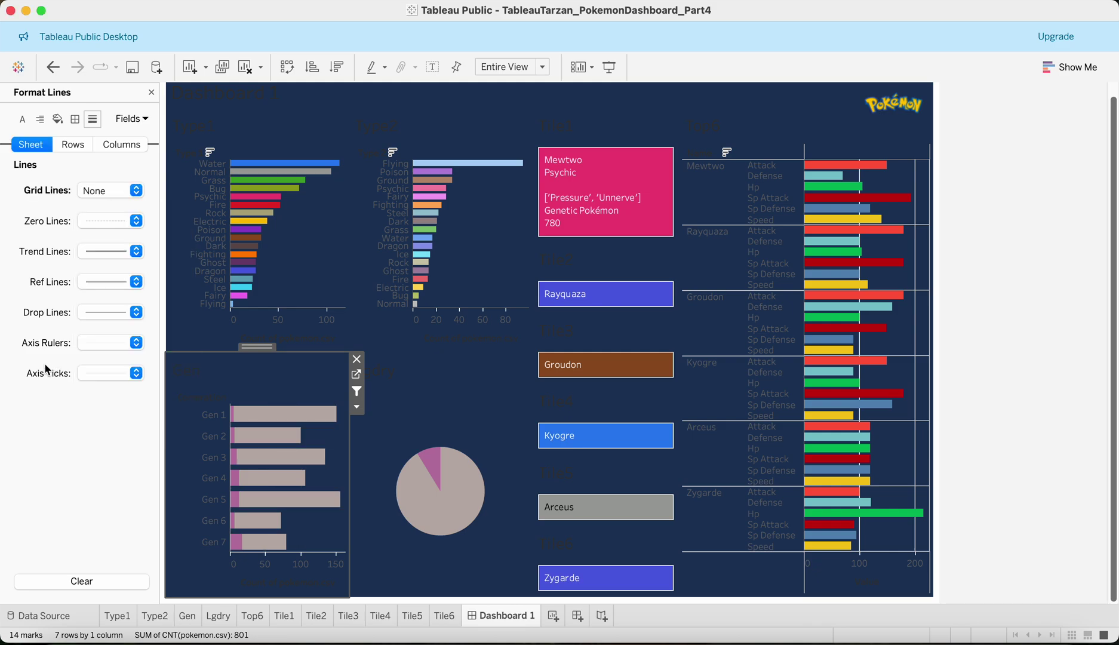
pyautogui.click(107, 344)
pyautogui.click(85, 515)
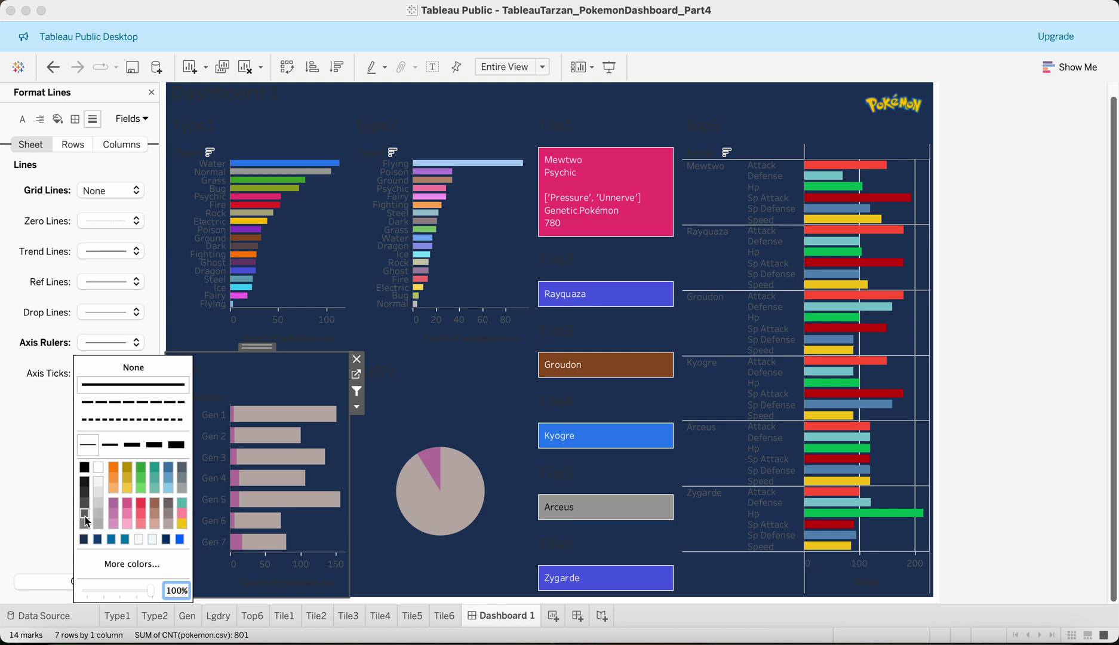
pyautogui.click(481, 390)
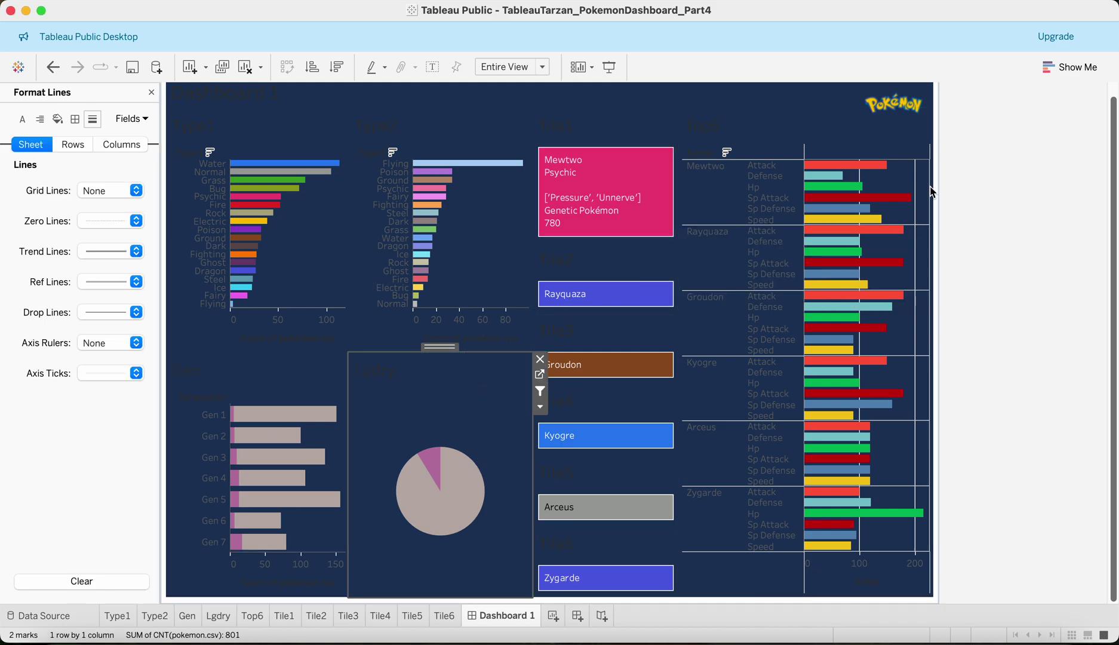
# Step: Set the Top6 chart's grid lines to None and its axis rulers to a solid dark gray line
pyautogui.click(900, 139)
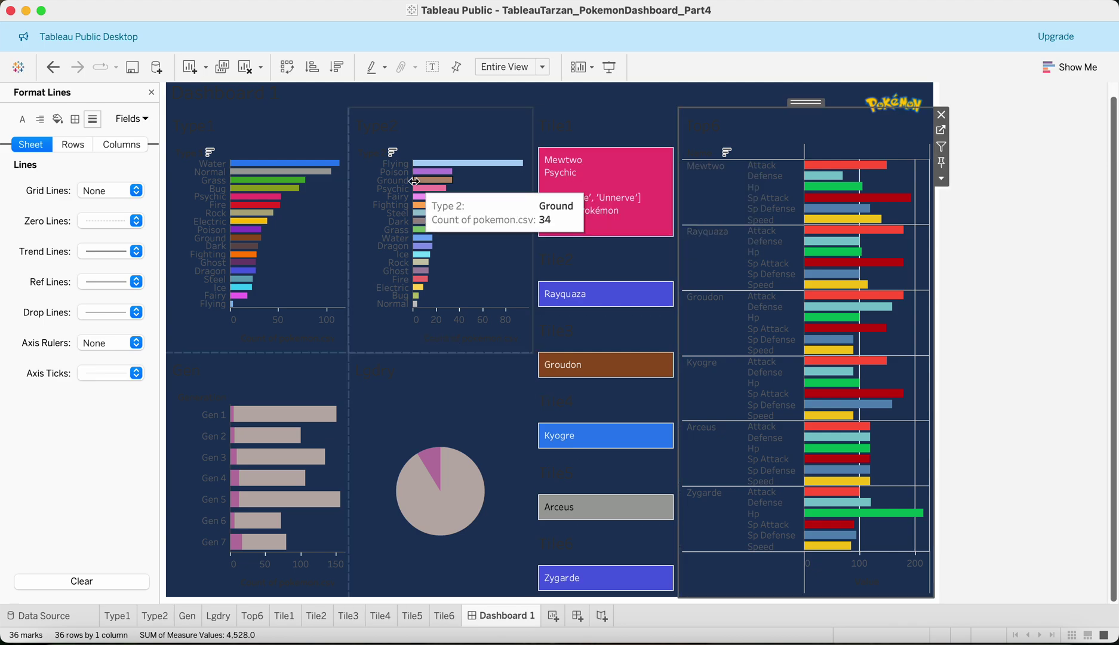
pyautogui.click(111, 194)
pyautogui.click(119, 233)
pyautogui.click(122, 217)
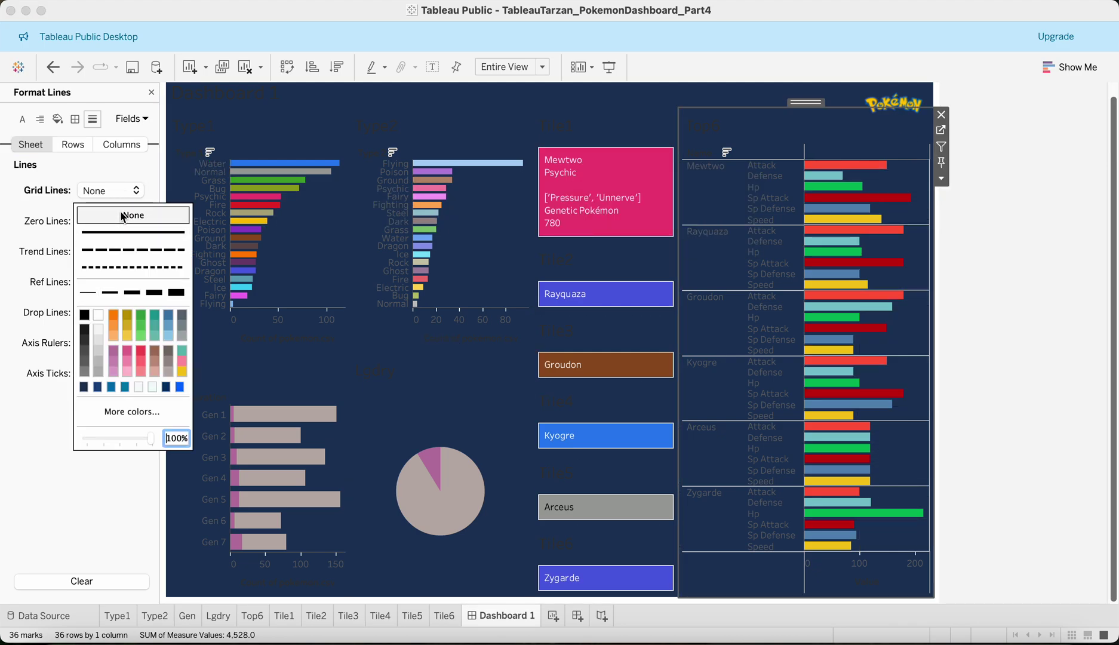
pyautogui.click(26, 387)
pyautogui.click(116, 344)
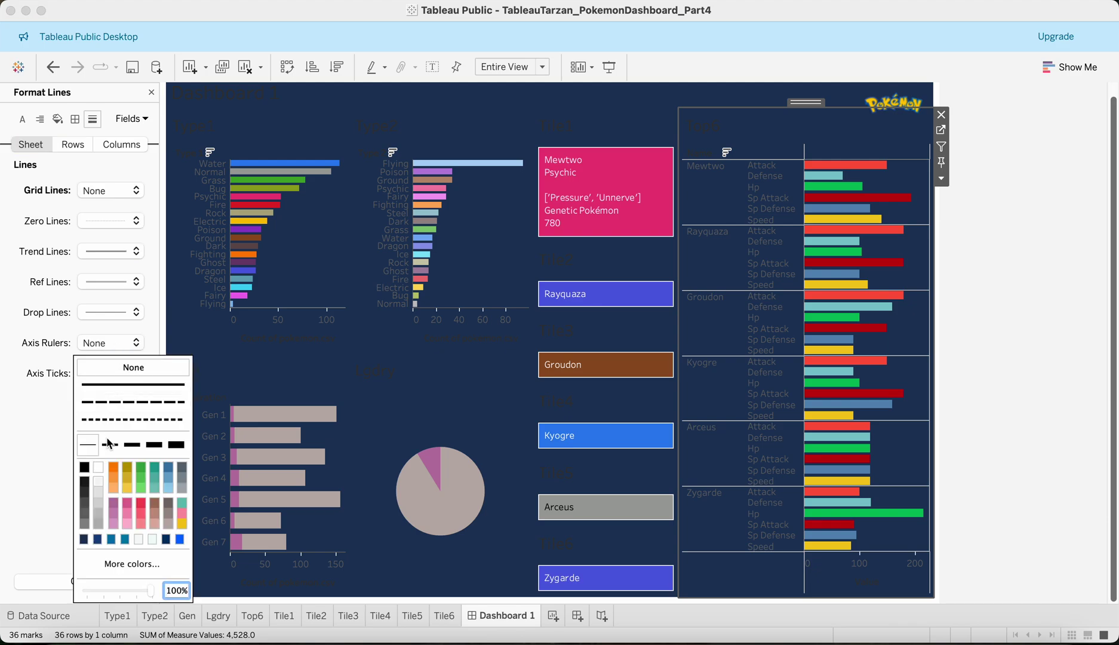
pyautogui.click(86, 517)
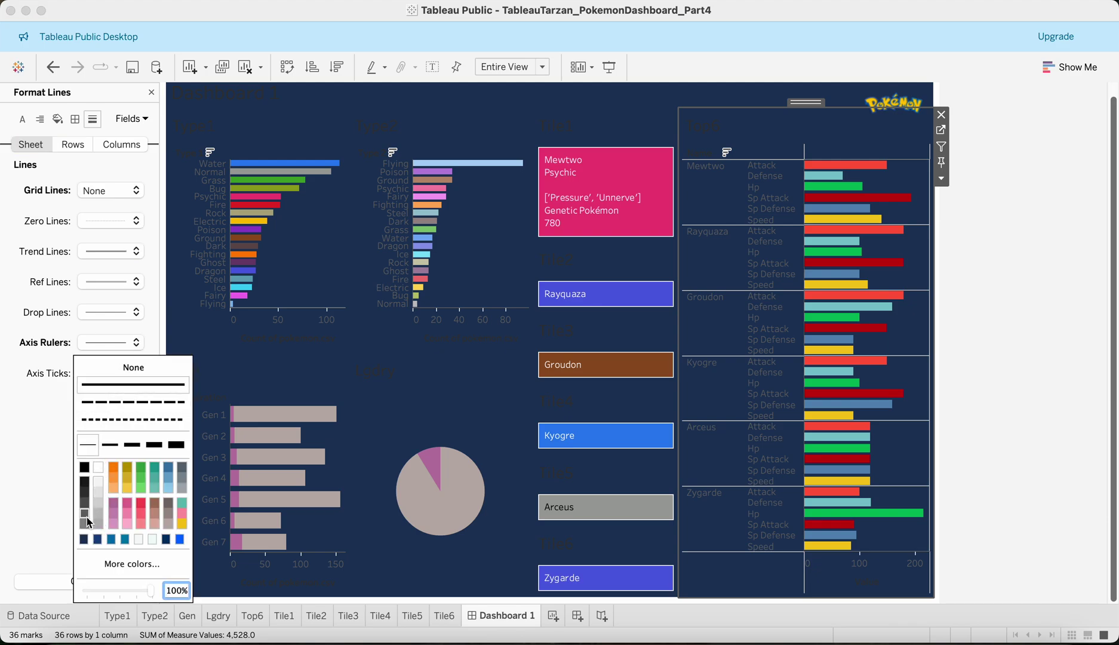
pyautogui.click(922, 184)
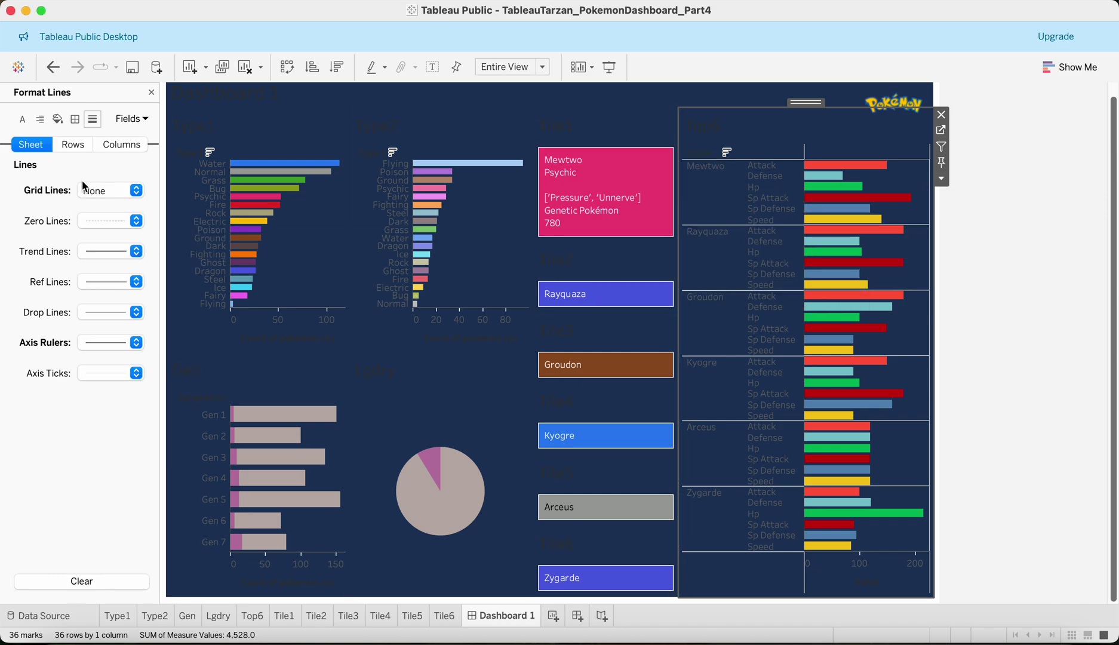
# Step: Recolour the column divider pane borders of the Top6 chart to dark gray
pyautogui.click(72, 145)
pyautogui.click(122, 146)
pyautogui.click(80, 121)
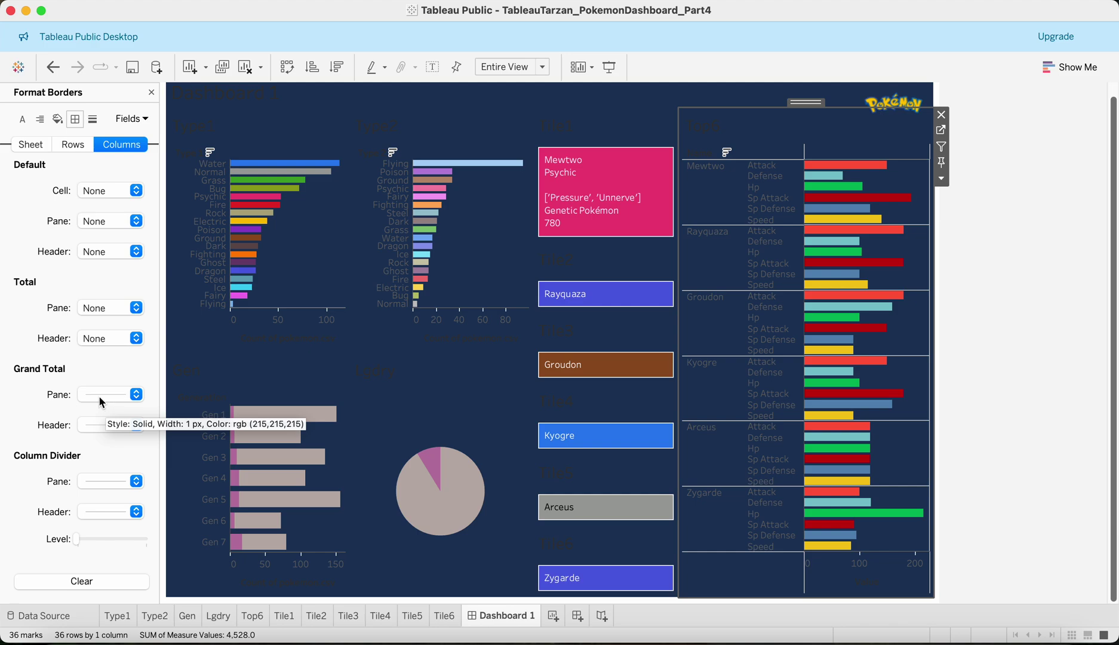
pyautogui.click(110, 483)
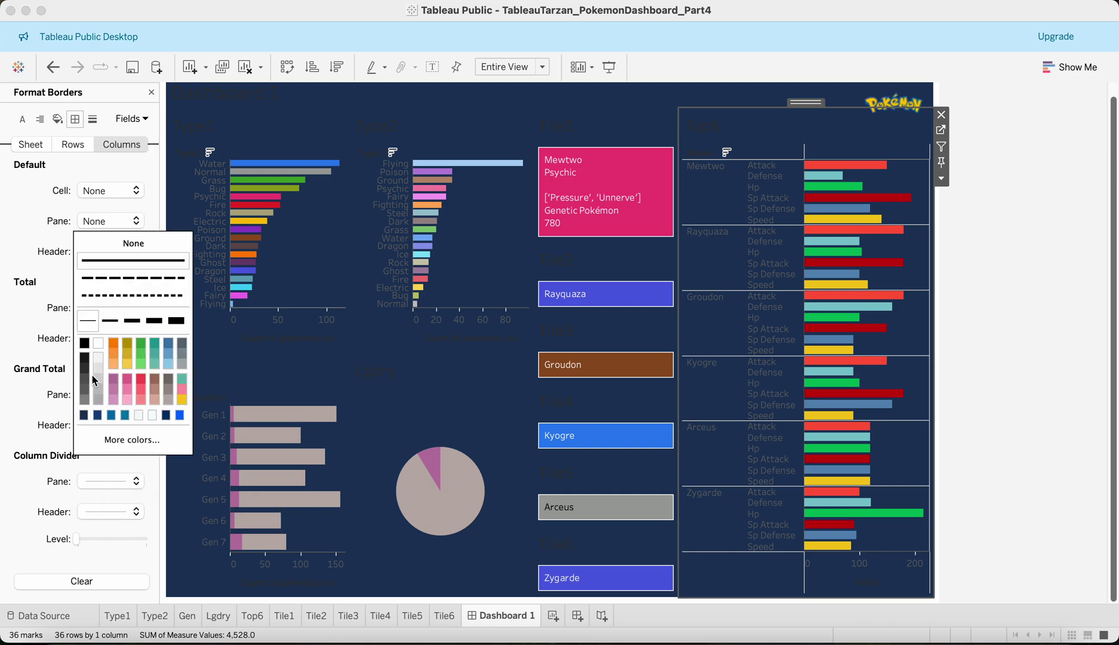
pyautogui.click(85, 391)
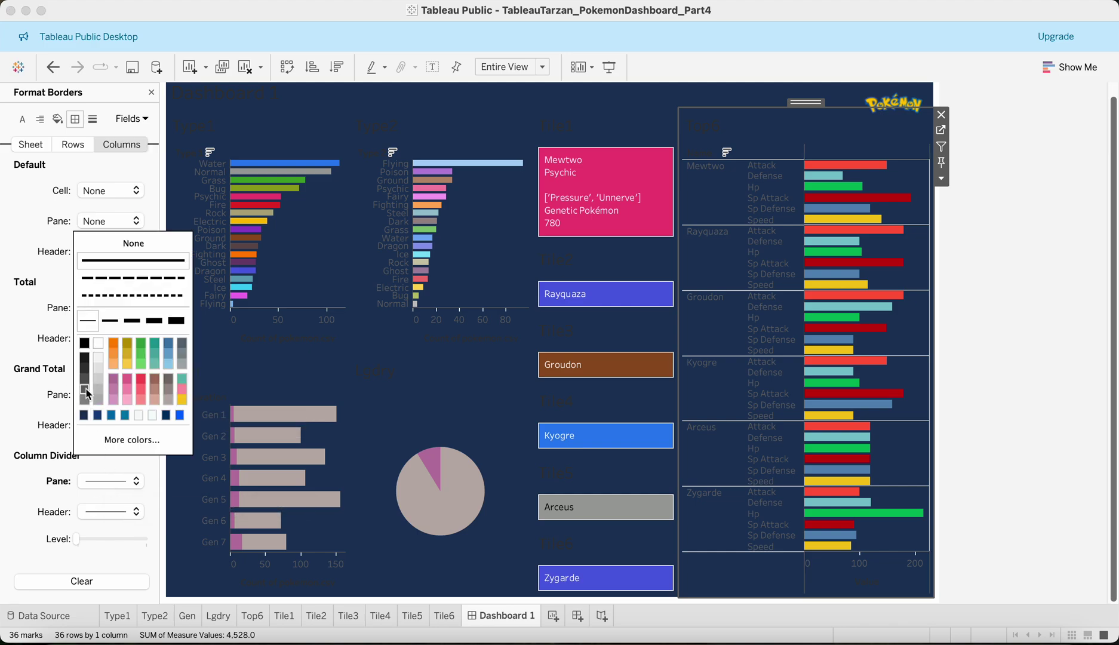
pyautogui.click(21, 418)
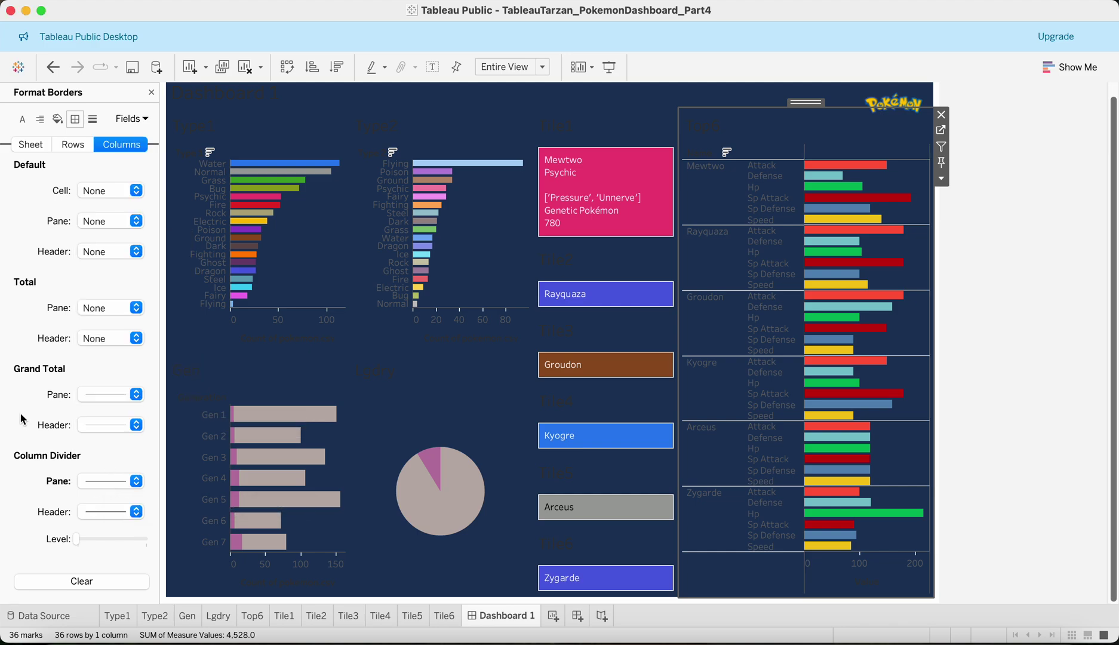
# Step: Recolour the row divider pane borders of the Top6 chart to dark gray
pyautogui.click(75, 148)
pyautogui.click(115, 480)
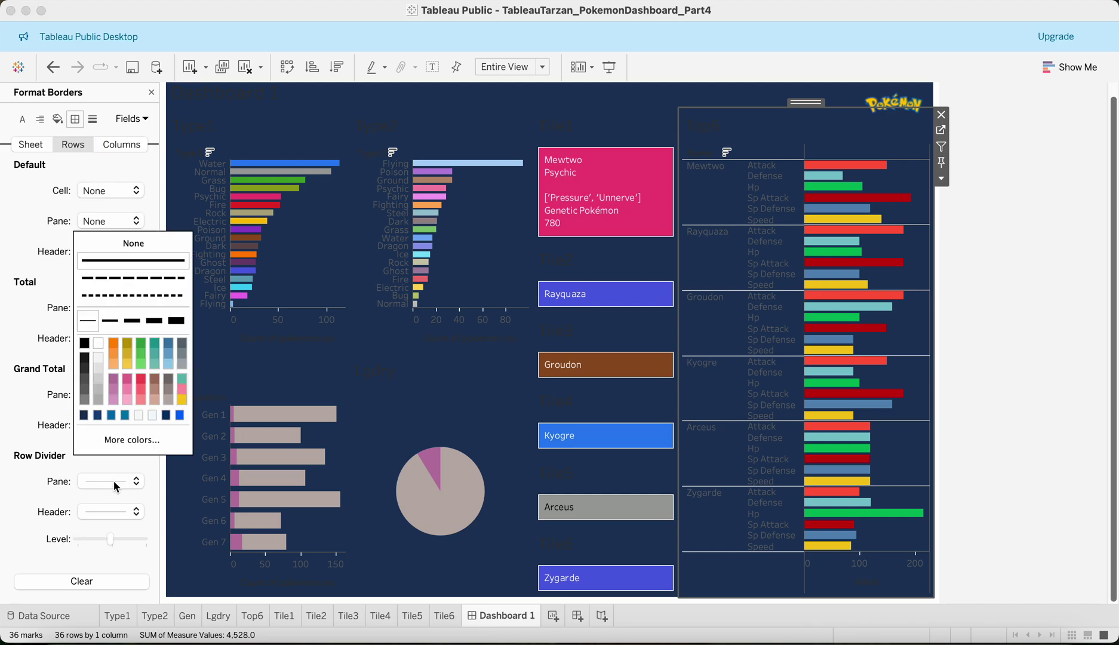
pyautogui.click(86, 391)
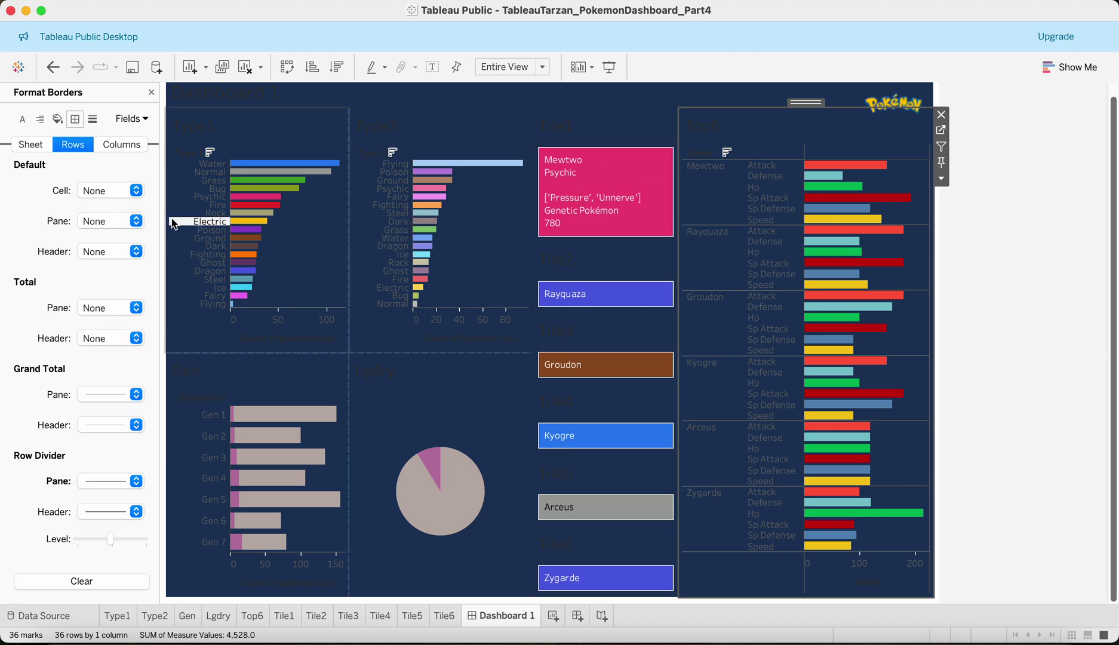
# Step: Set the Top6 chart's default worksheet font color to light gray
pyautogui.click(22, 120)
pyautogui.click(729, 198)
pyautogui.click(730, 198)
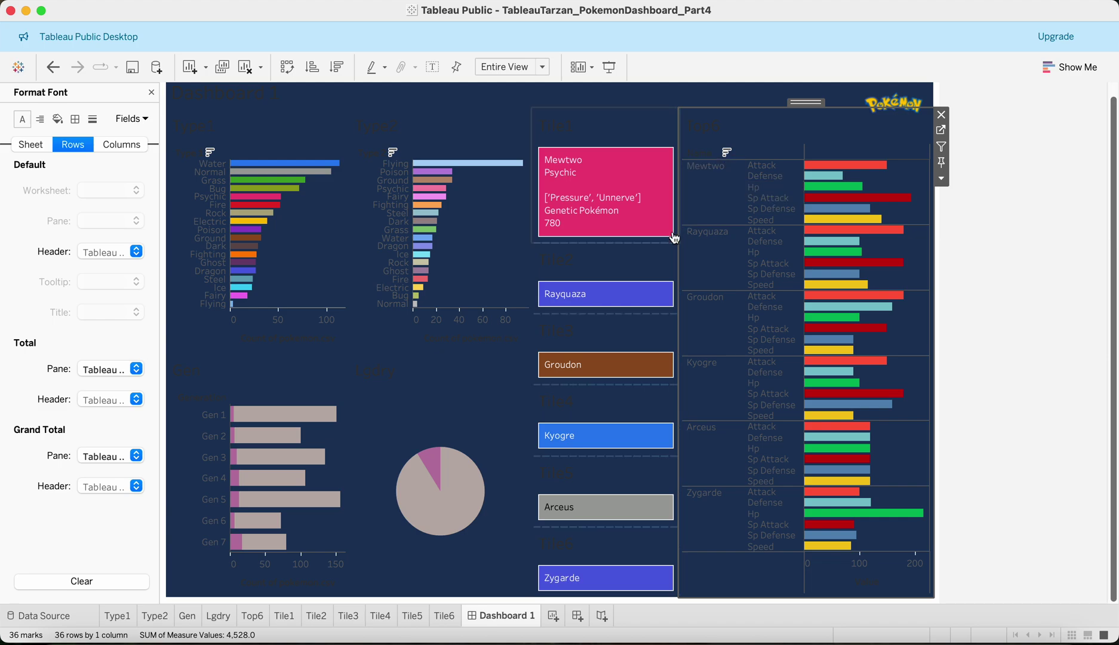
pyautogui.click(31, 145)
pyautogui.click(102, 193)
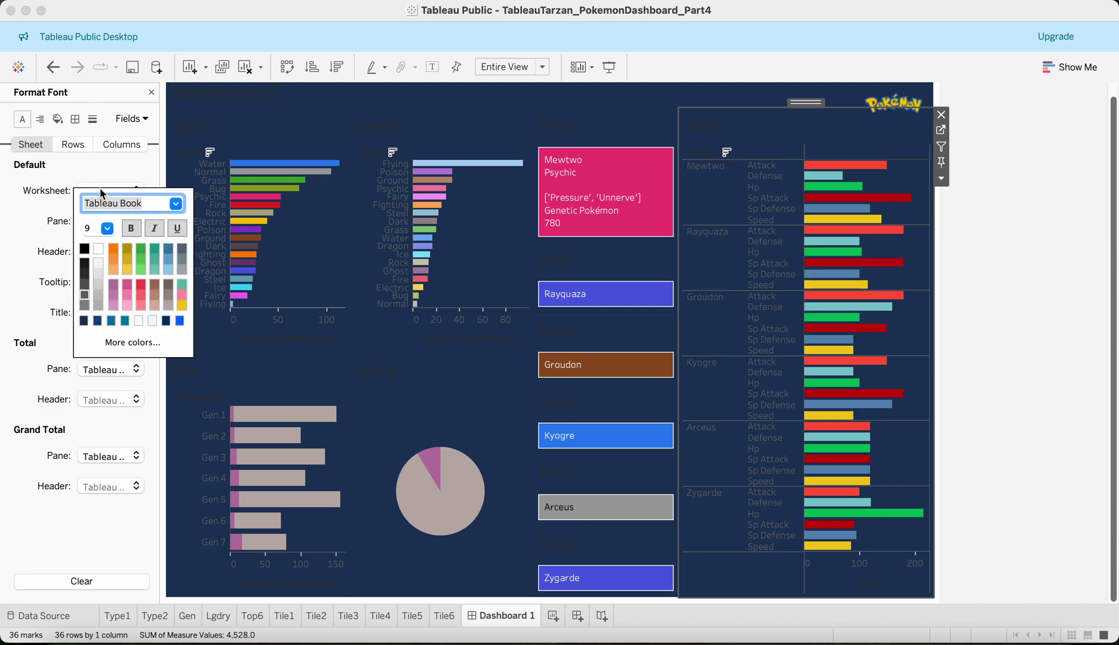
pyautogui.click(99, 287)
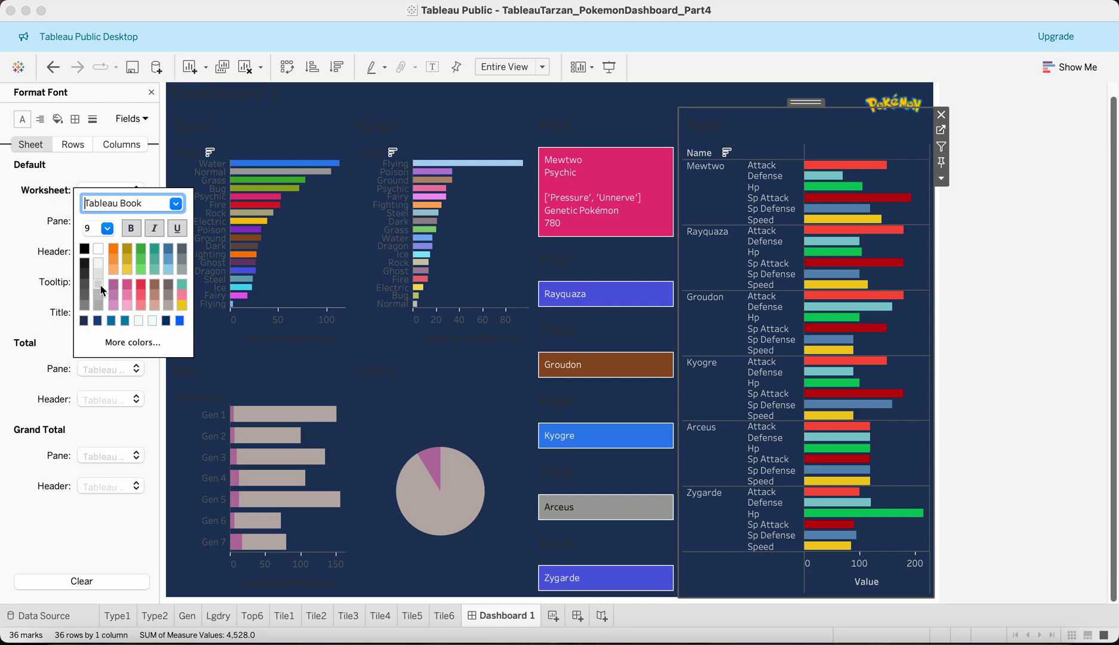
# Step: Set the default worksheet font color of the Type1 and Type2 charts to light gray
pyautogui.click(325, 219)
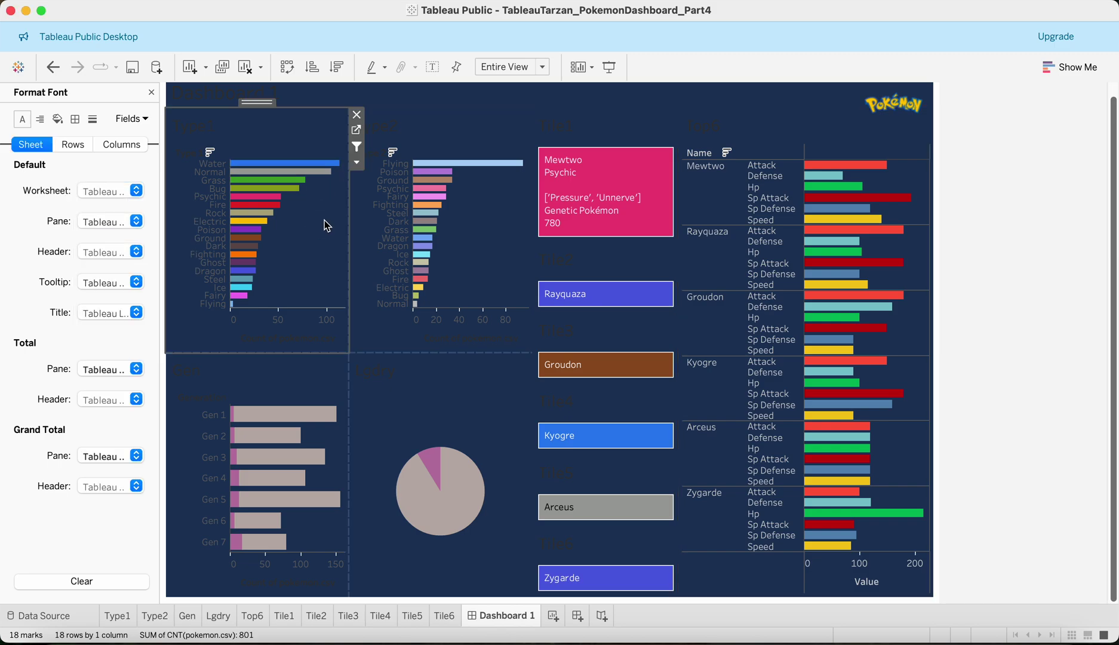
pyautogui.click(88, 189)
pyautogui.click(100, 299)
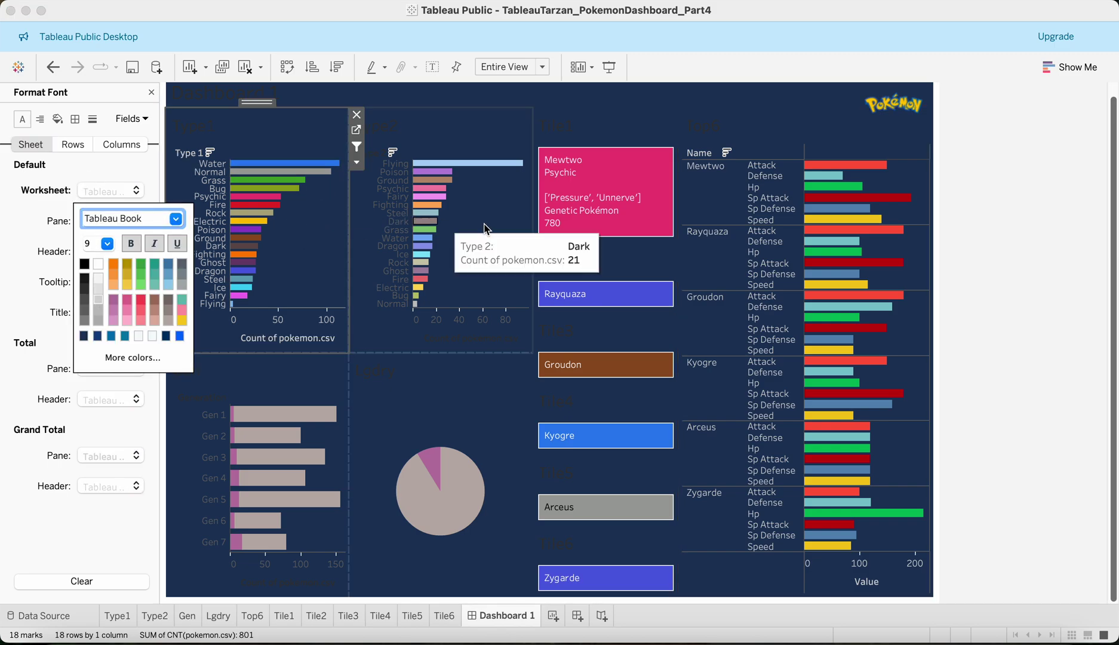
pyautogui.click(508, 261)
pyautogui.click(119, 193)
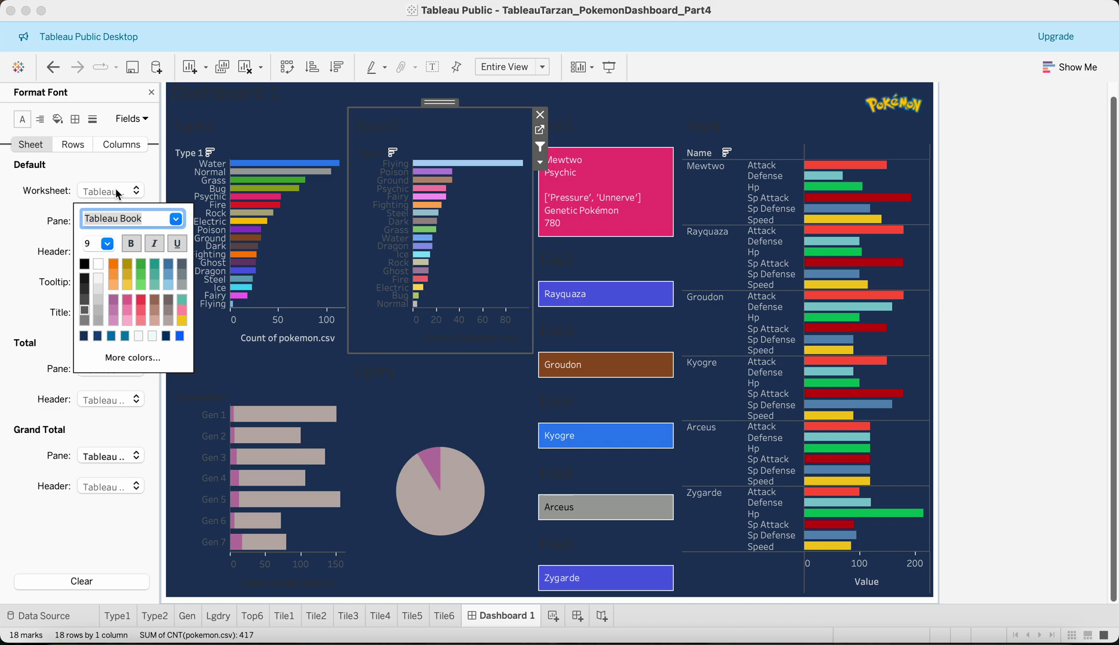
pyautogui.click(100, 301)
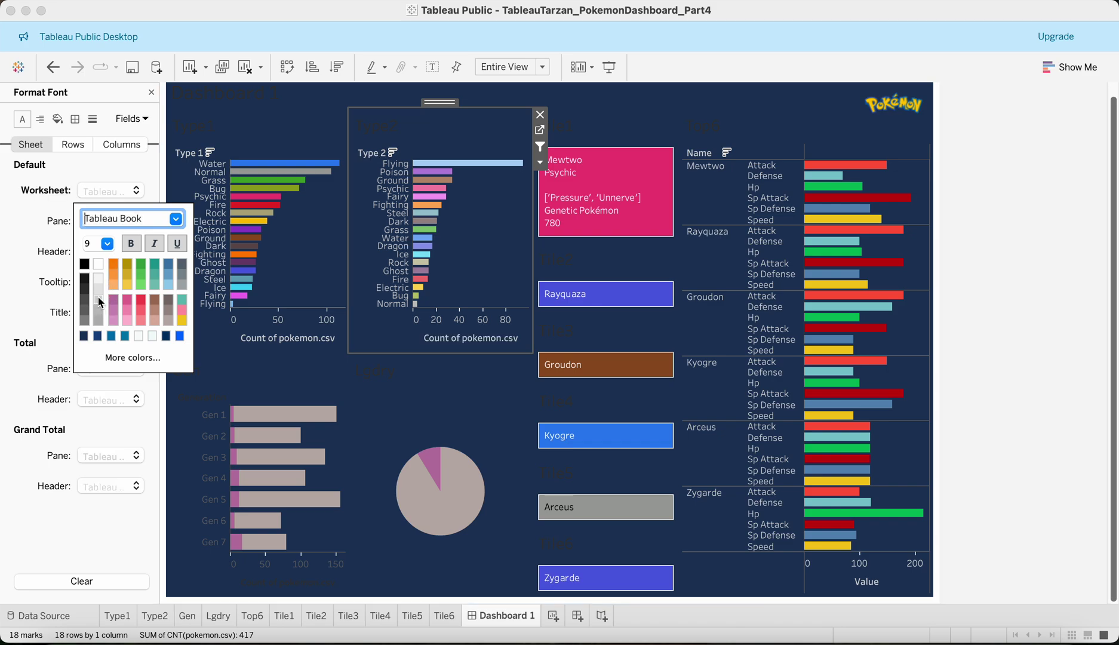
# Step: Set the default worksheet font color of the Gen bar chart and the Lgdry pie chart to light gray
pyautogui.click(334, 449)
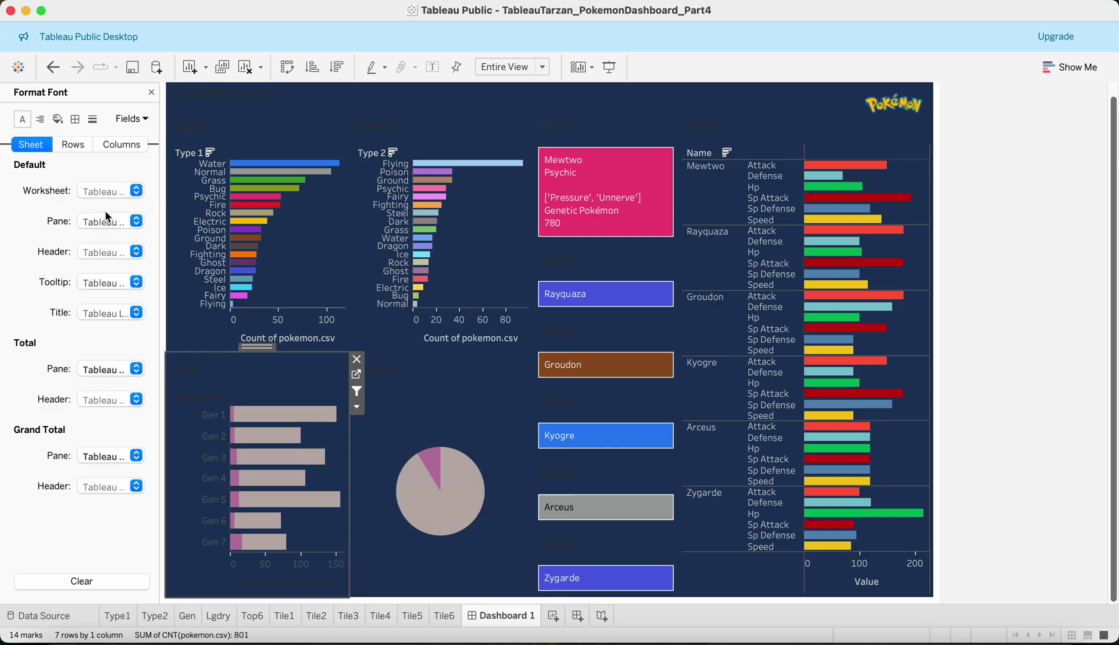
pyautogui.click(109, 192)
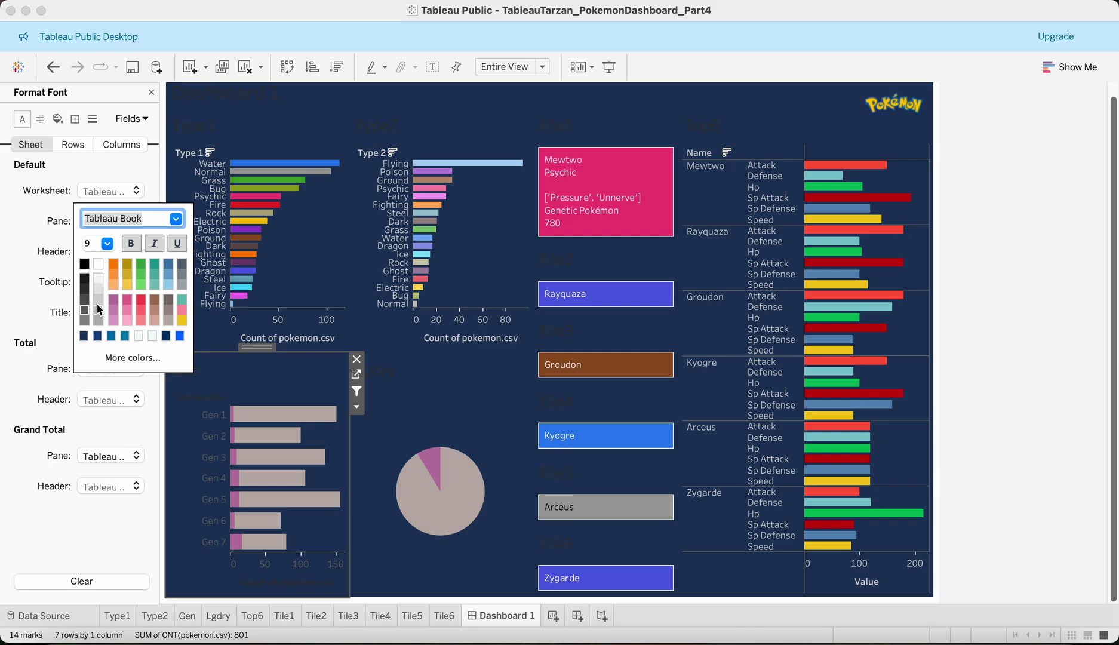
pyautogui.click(98, 298)
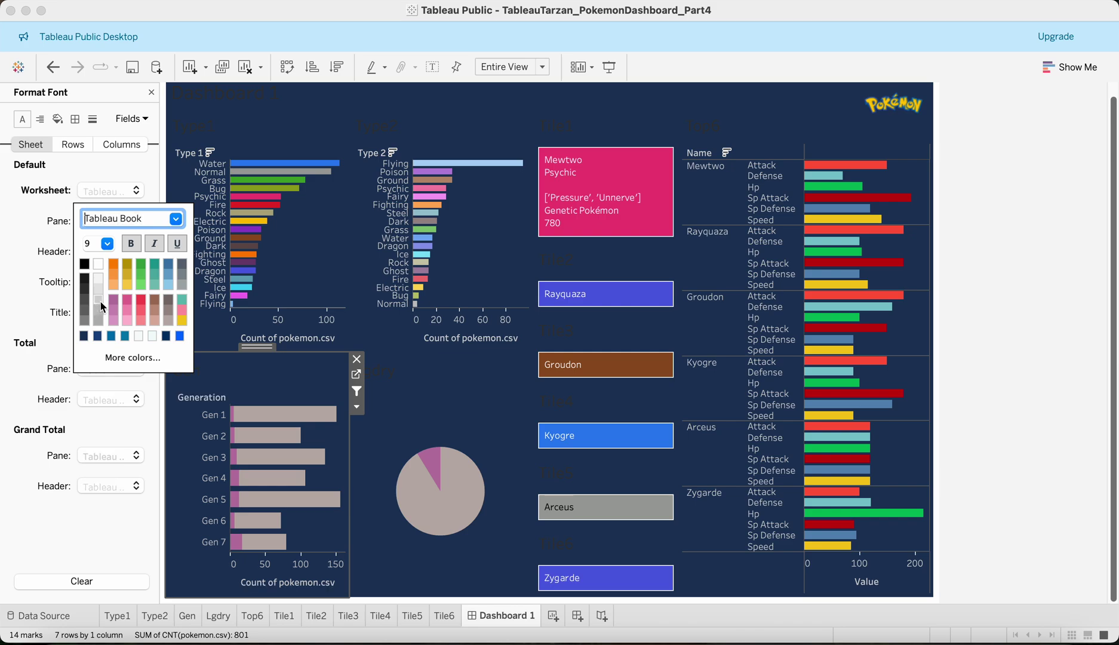
pyautogui.click(449, 434)
pyautogui.click(110, 191)
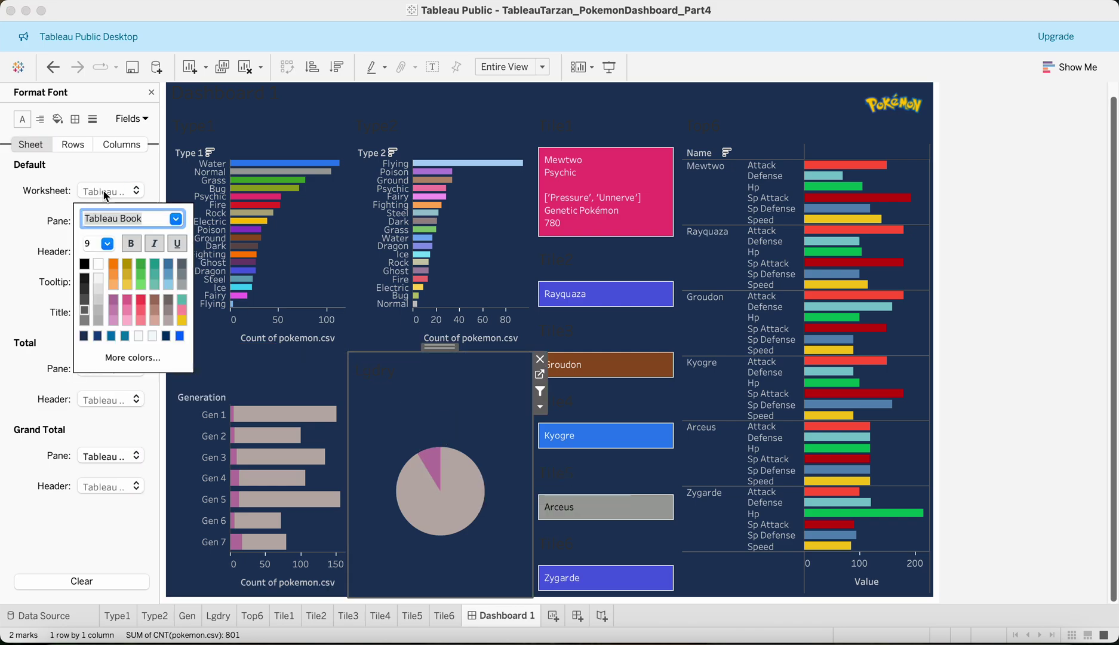
pyautogui.click(99, 301)
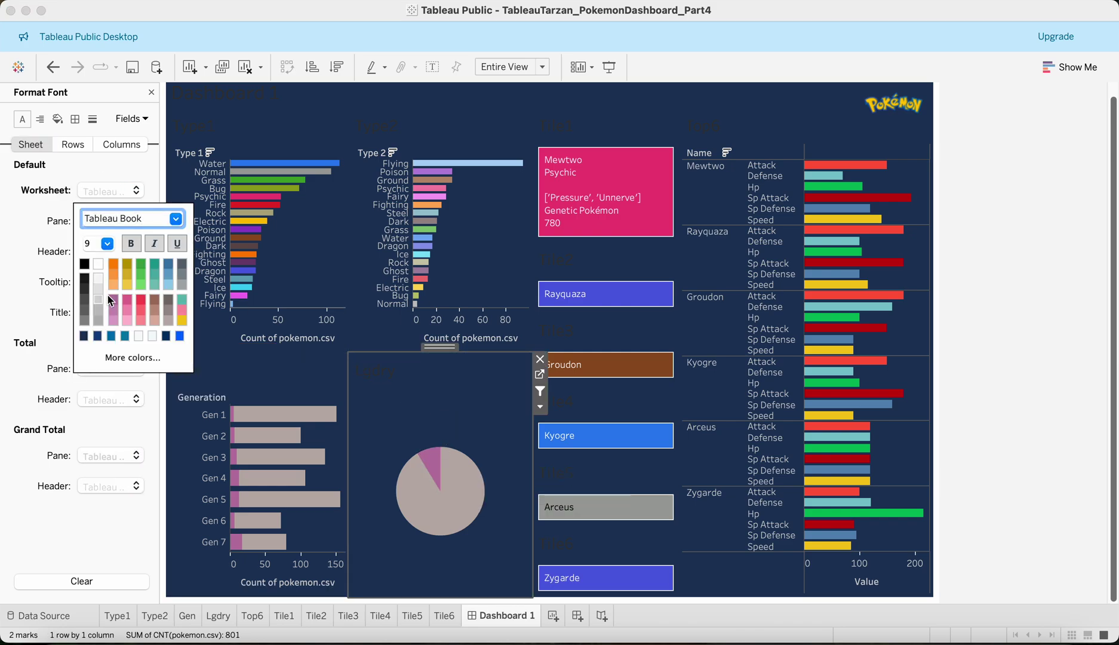
pyautogui.click(467, 400)
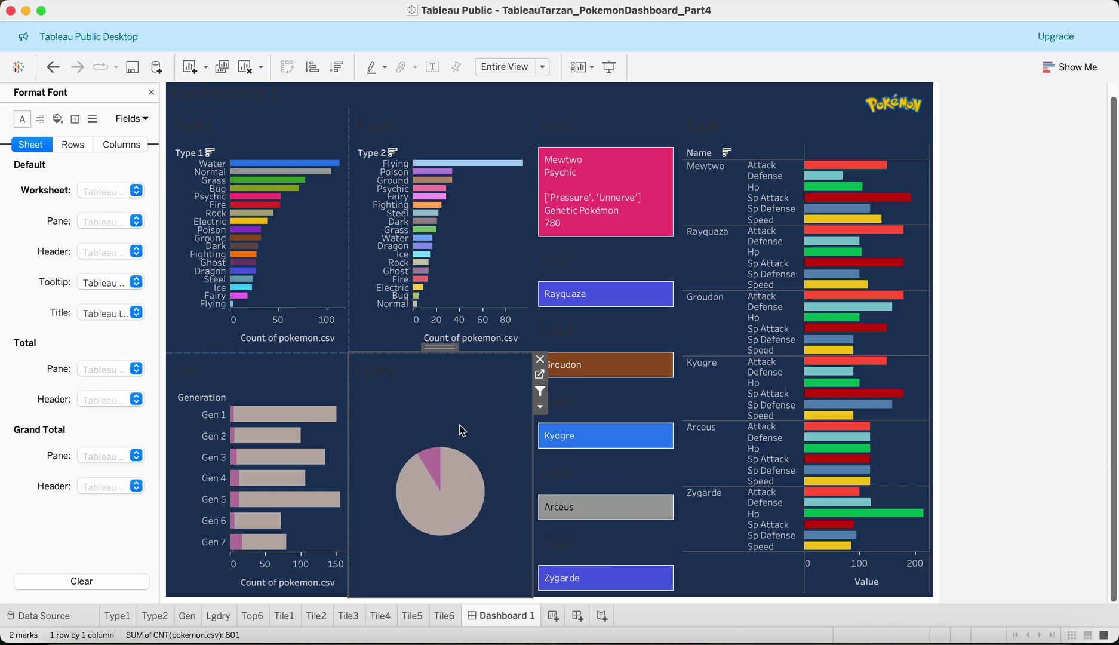
# Step: On the Lgdry sheet, label the pie slices with the count of pokemon.csv and Is Legendary, and return to Dashboard 1
pyautogui.click(540, 374)
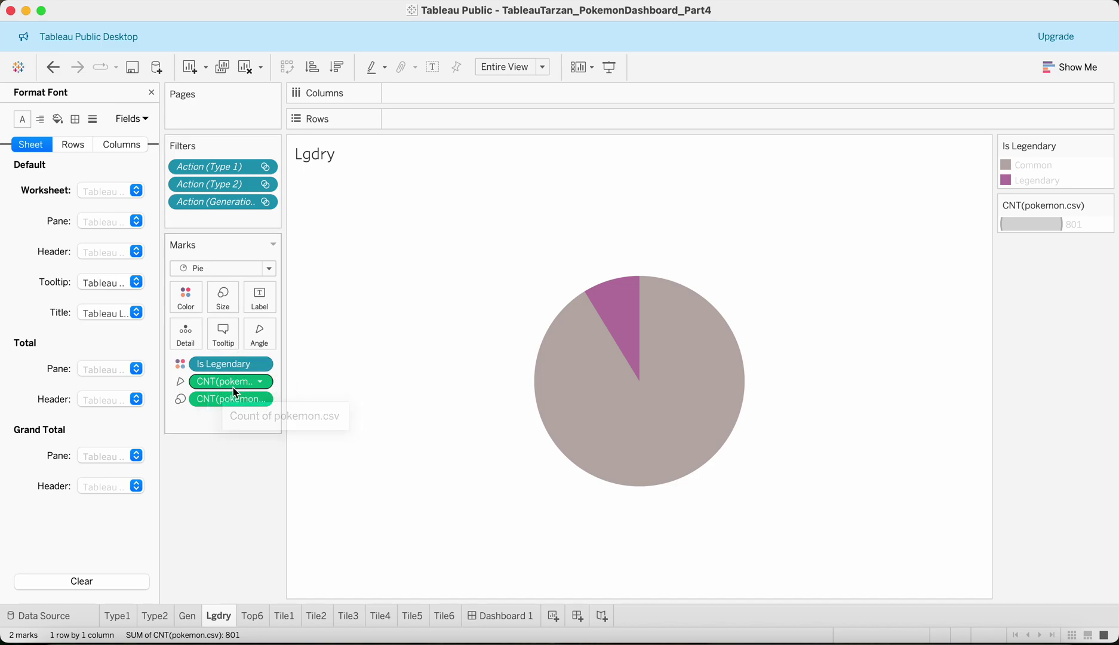
pyautogui.click(151, 93)
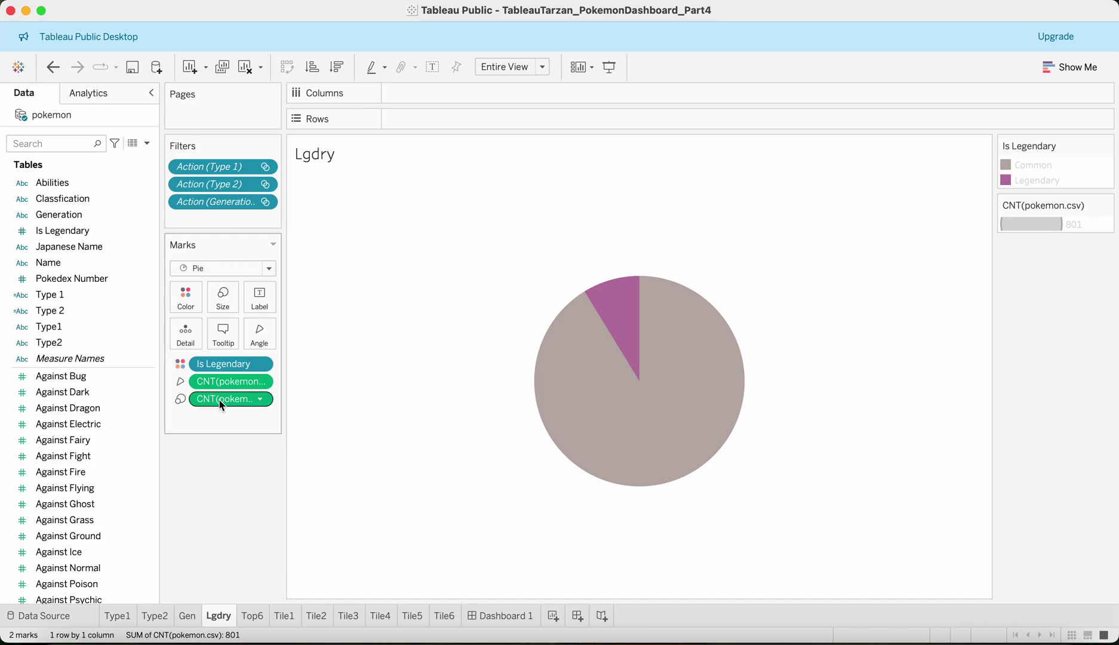
pyautogui.moveTo(221, 405); pyautogui.dragTo(264, 293)
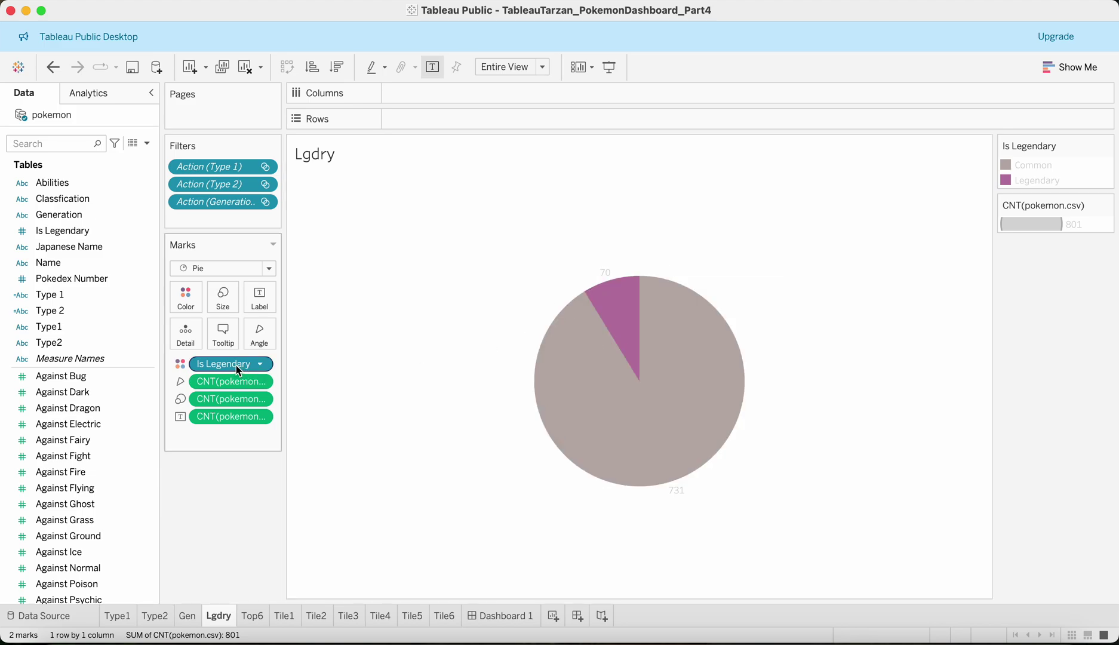
pyautogui.moveTo(230, 368); pyautogui.dragTo(261, 299)
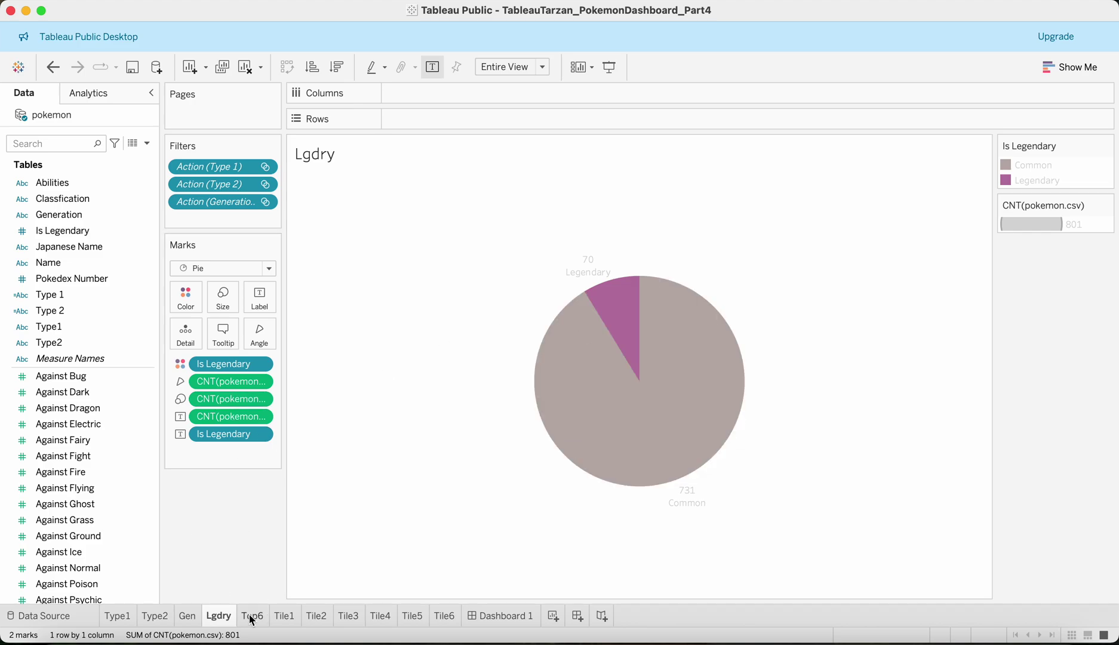
pyautogui.click(497, 615)
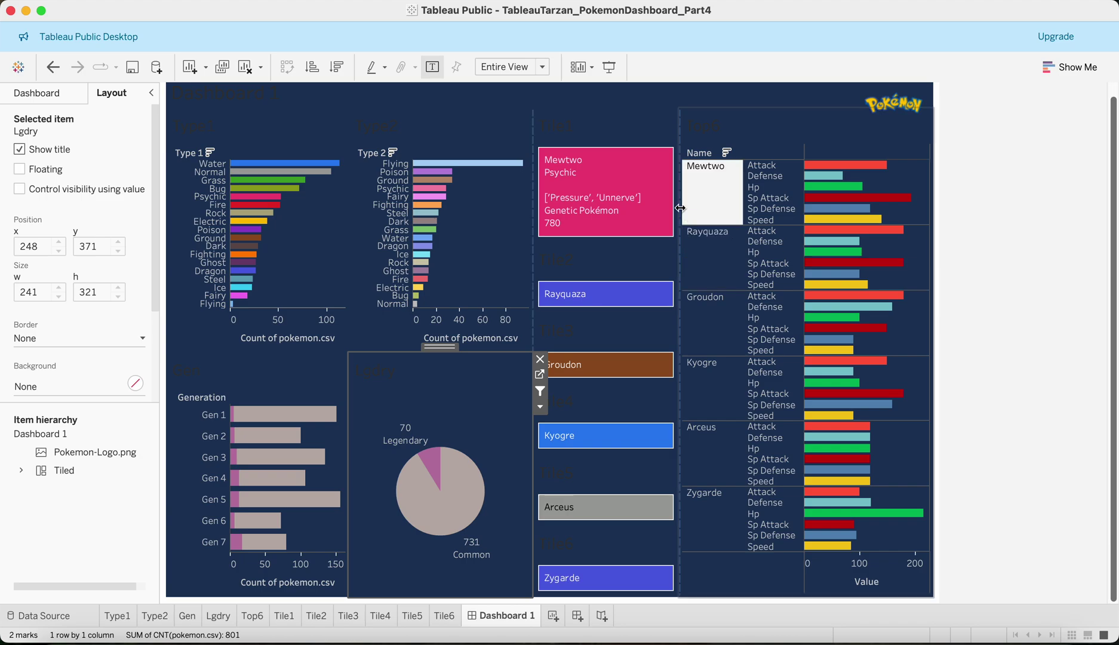
# Step: Hide the titles of Tile1 and Tile2 on the dashboard and try to hide Tile3's title
pyautogui.click(630, 266)
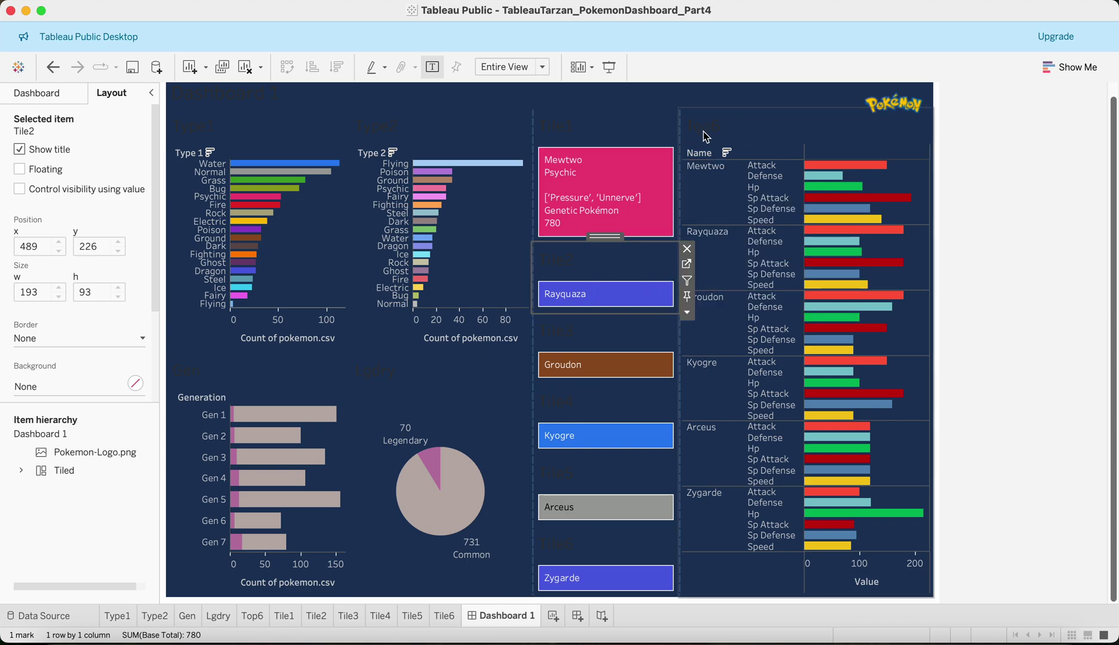
pyautogui.click(568, 132)
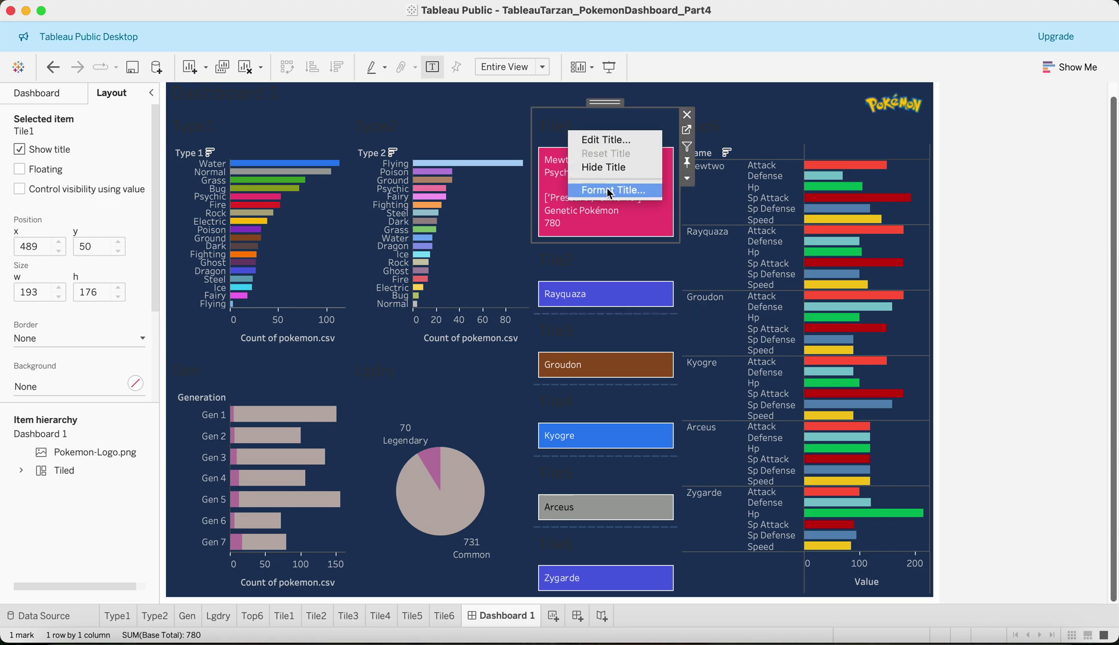
pyautogui.click(606, 168)
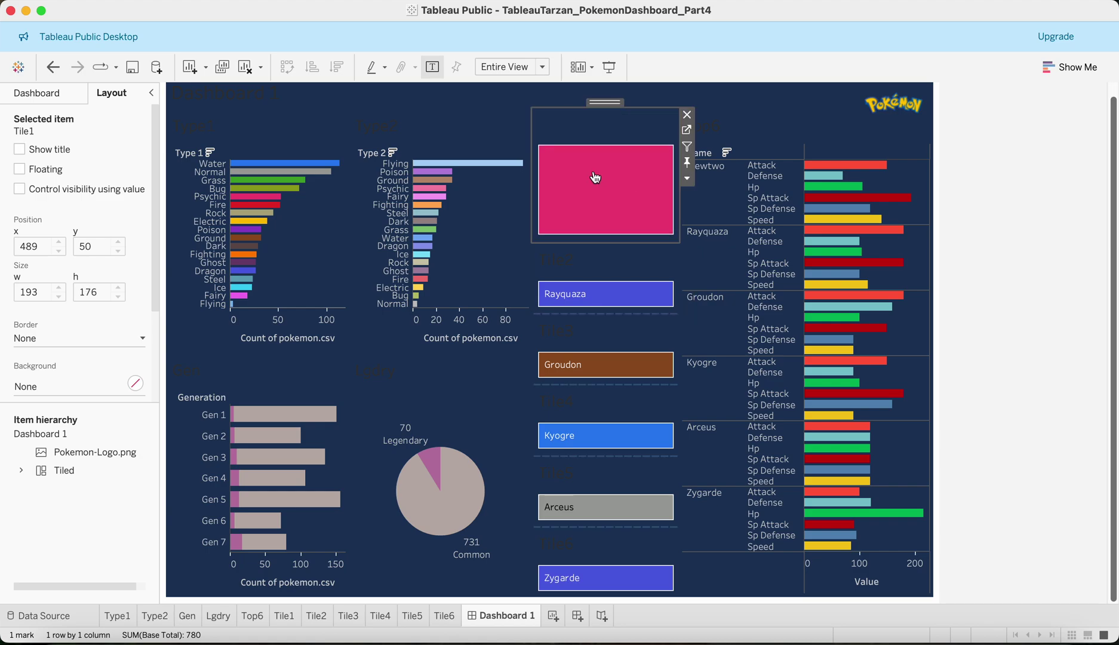
pyautogui.rightClick(564, 264)
pyautogui.click(586, 300)
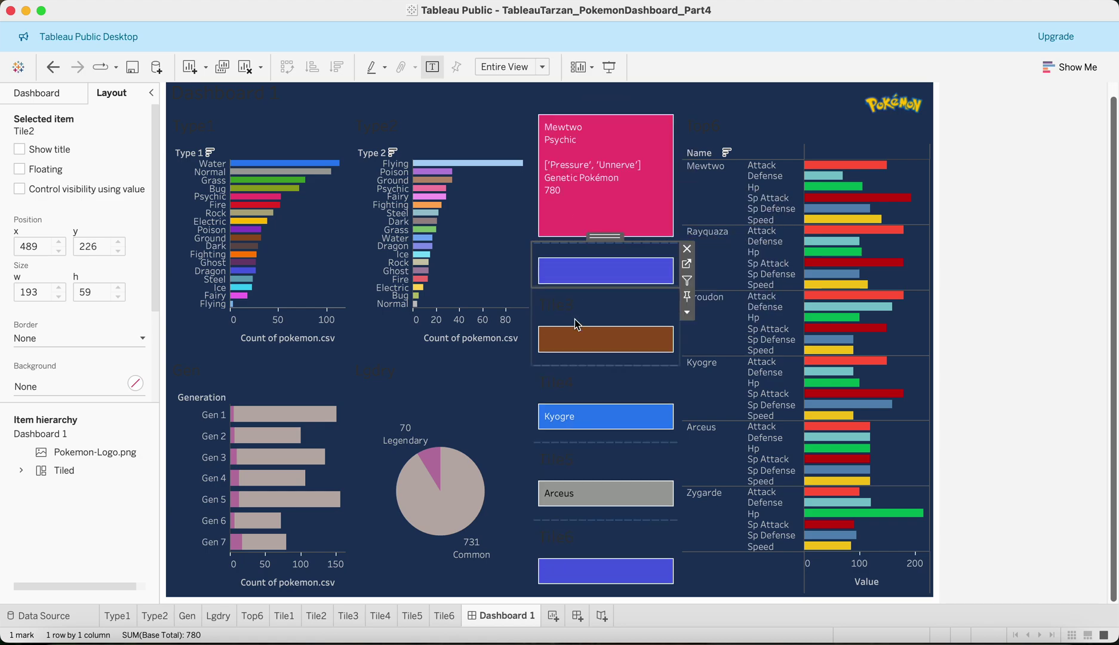
pyautogui.rightClick(561, 307)
pyautogui.click(584, 343)
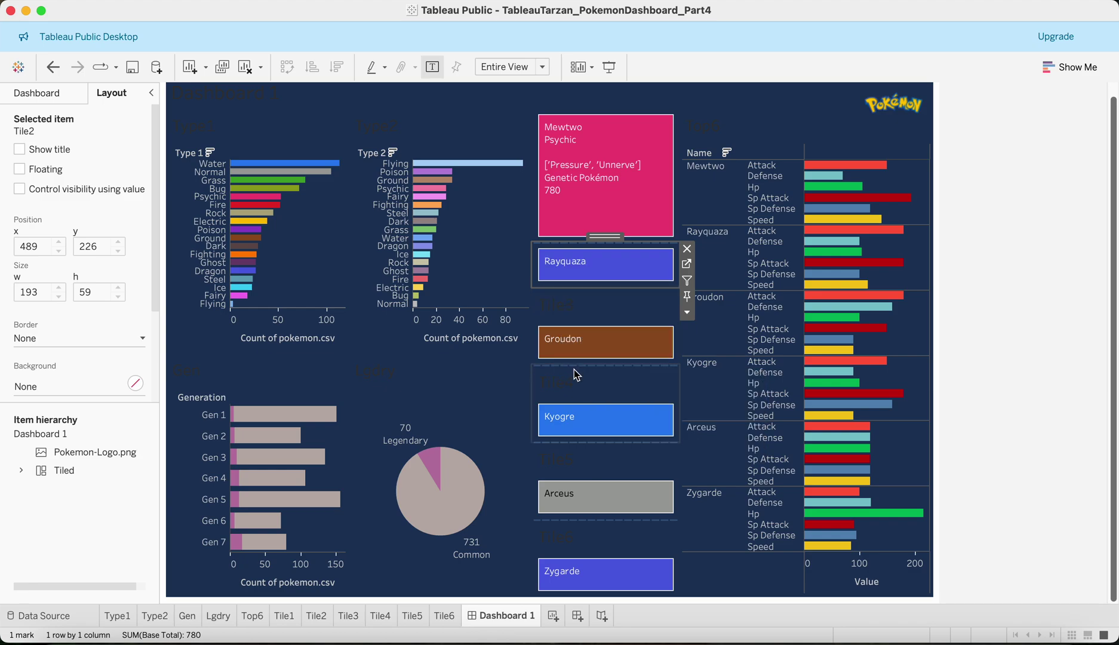
# Step: Hide the titles of Tile4, Tile5, Tile6 and Tile3 on the dashboard
pyautogui.rightClick(571, 385)
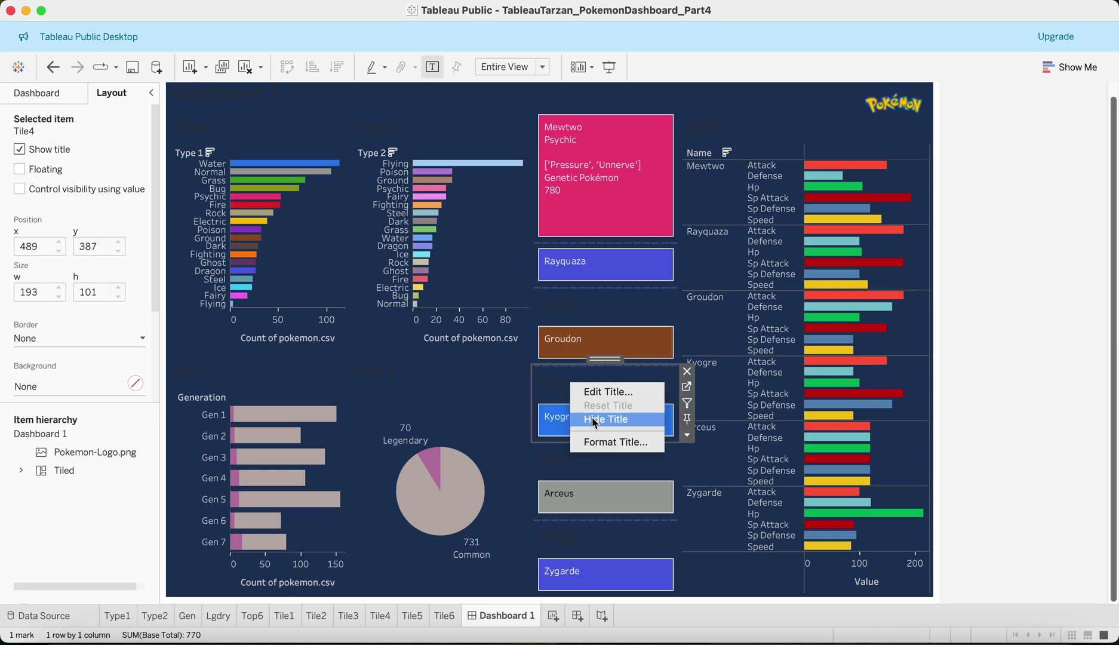
pyautogui.click(591, 420)
pyautogui.click(569, 445)
pyautogui.rightClick(569, 445)
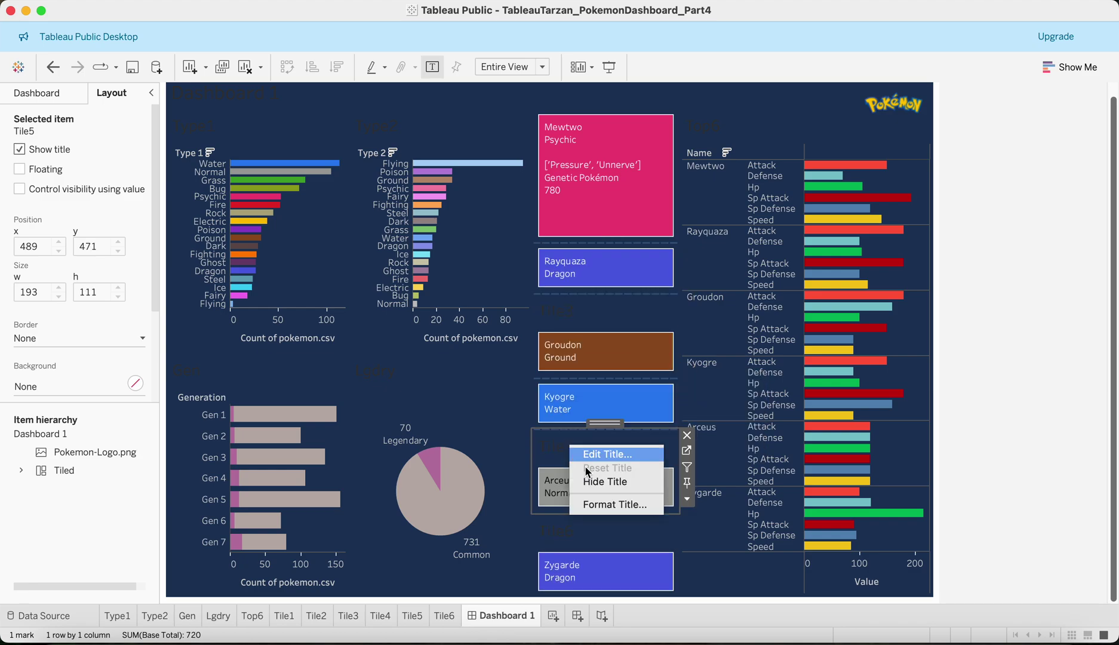
pyautogui.click(593, 481)
pyautogui.click(566, 526)
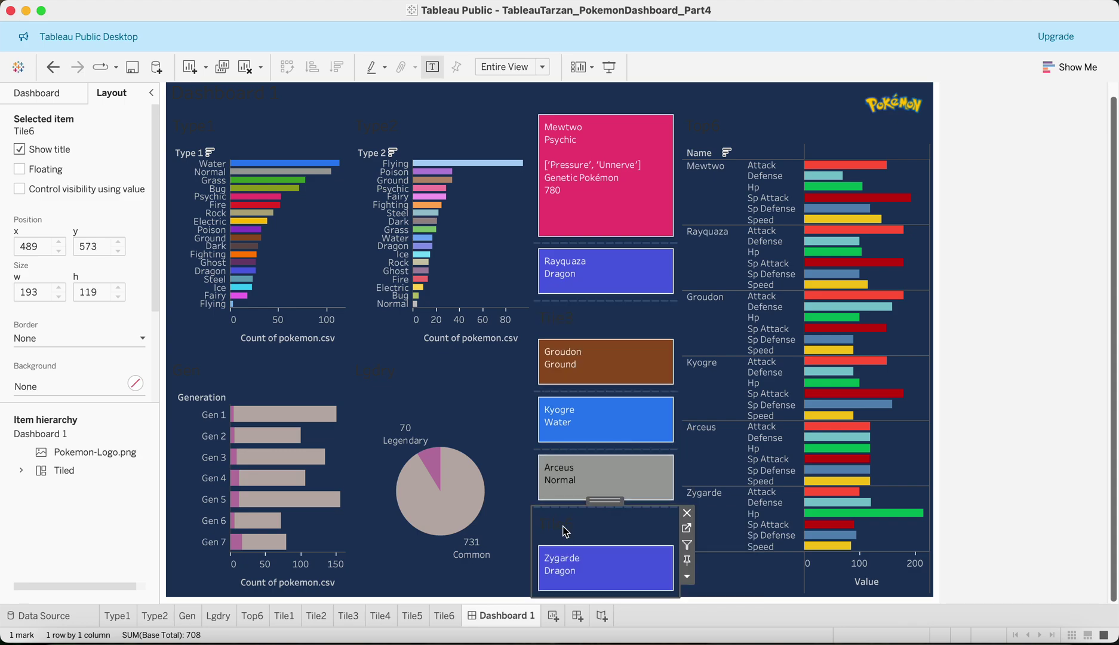
pyautogui.rightClick(565, 527)
pyautogui.click(586, 563)
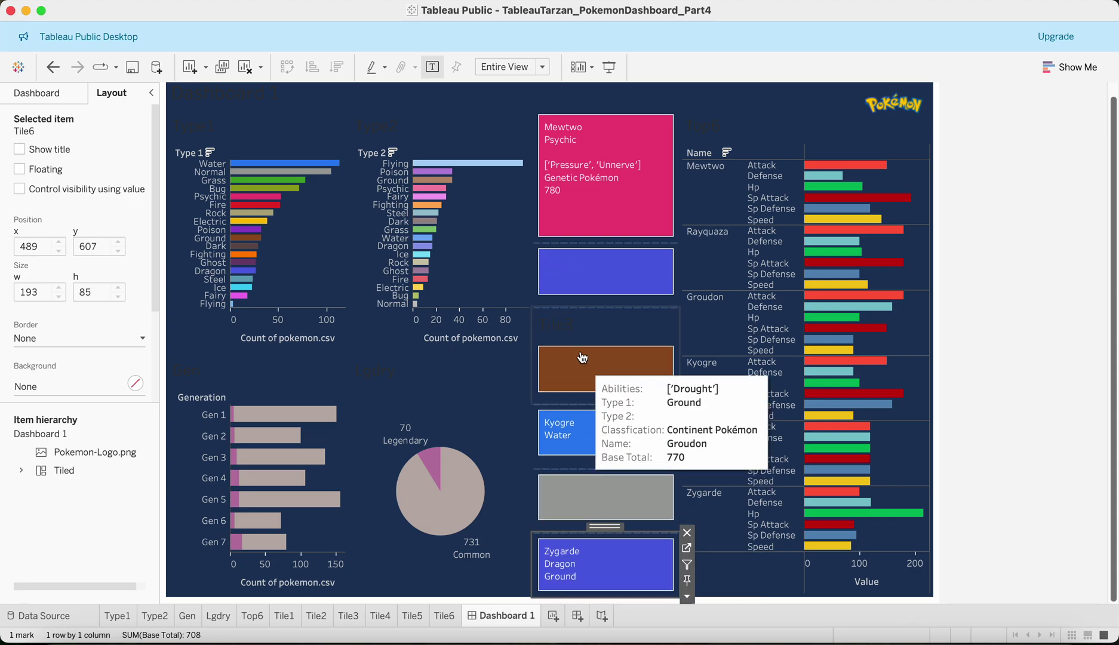
pyautogui.click(571, 326)
pyautogui.rightClick(572, 326)
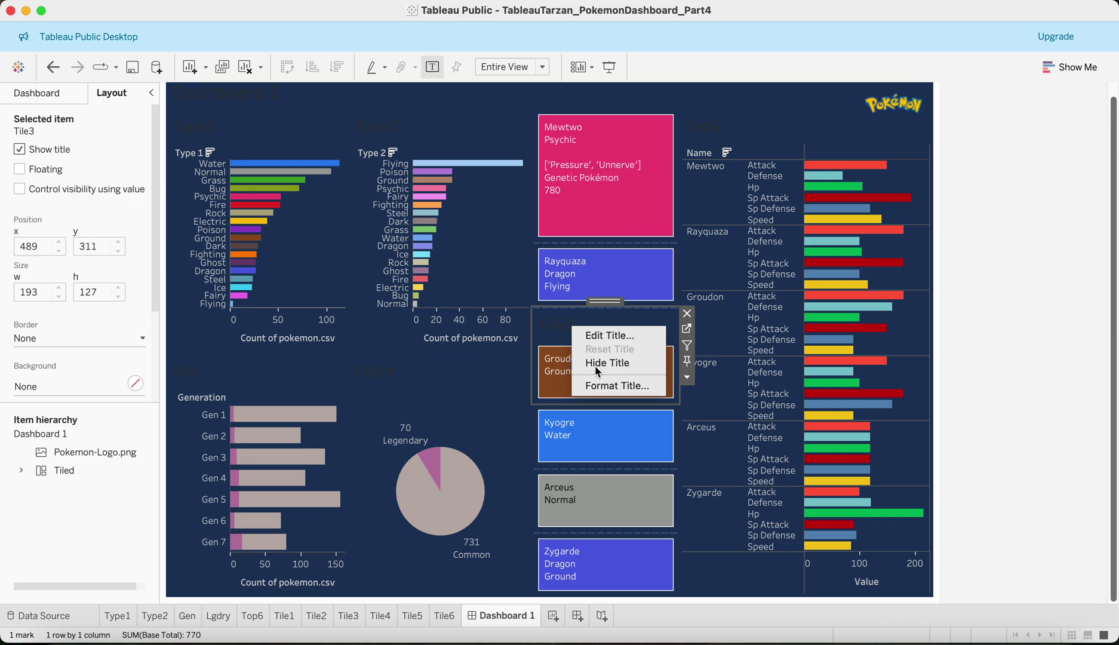
pyautogui.click(595, 365)
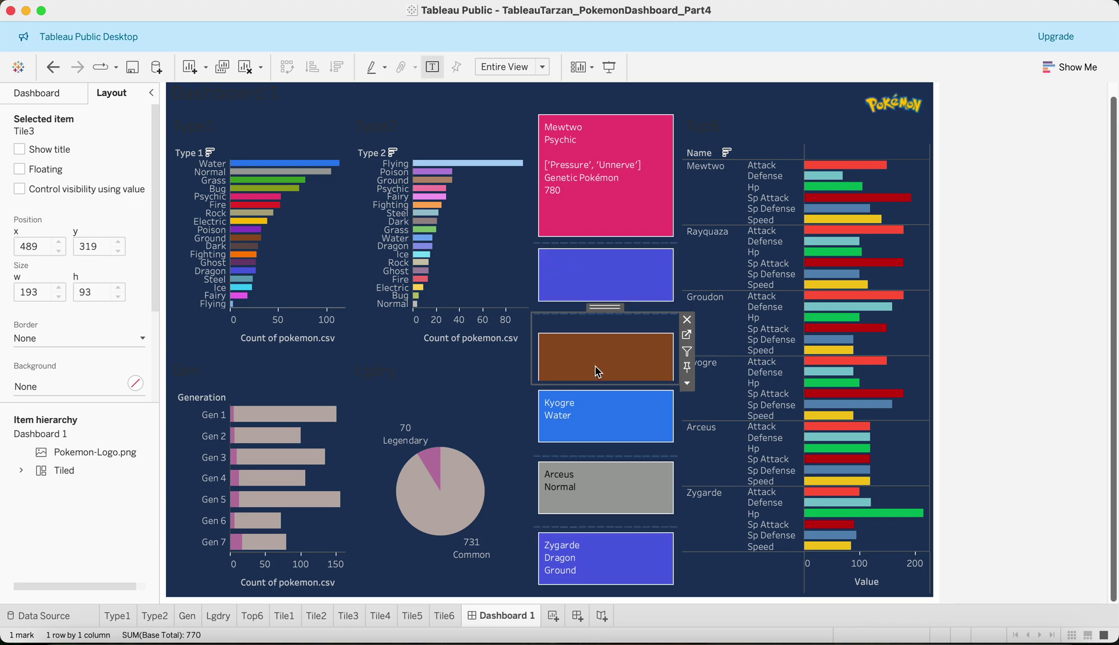
# Step: Select the vertical container holding the six tiles and distribute its contents evenly
pyautogui.click(689, 384)
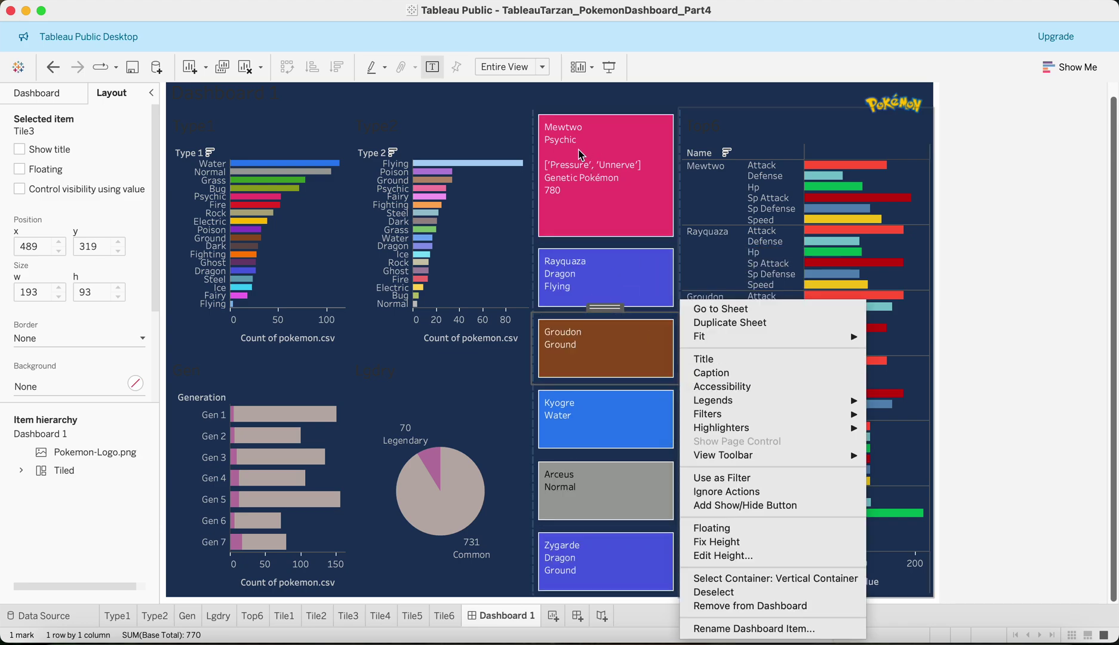
pyautogui.click(753, 579)
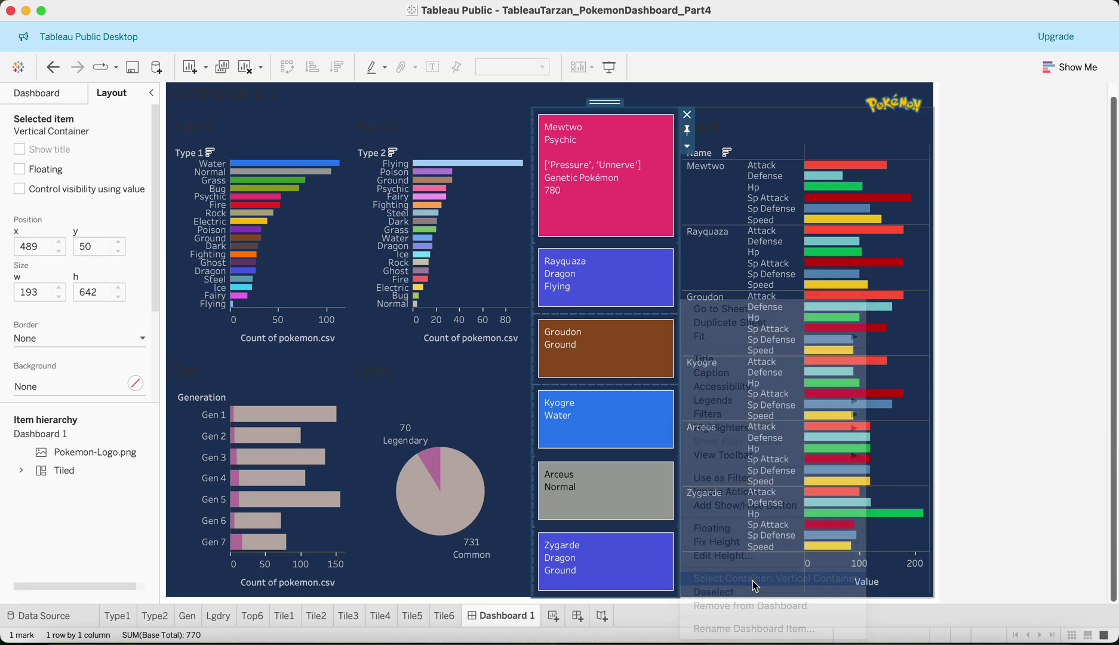
pyautogui.click(687, 146)
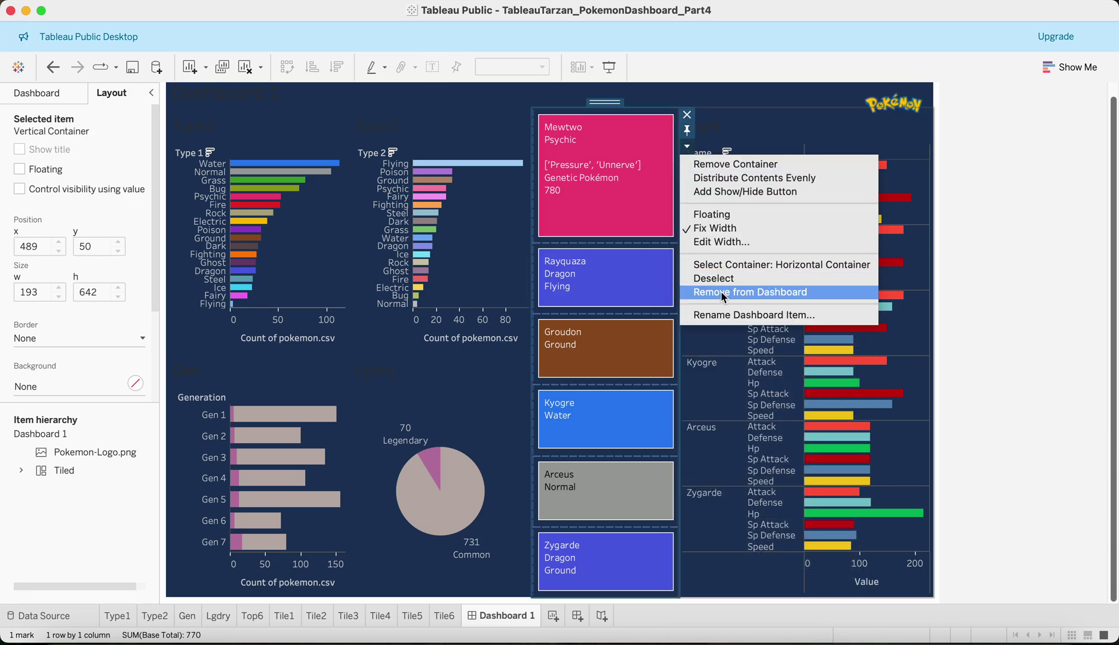
pyautogui.click(724, 183)
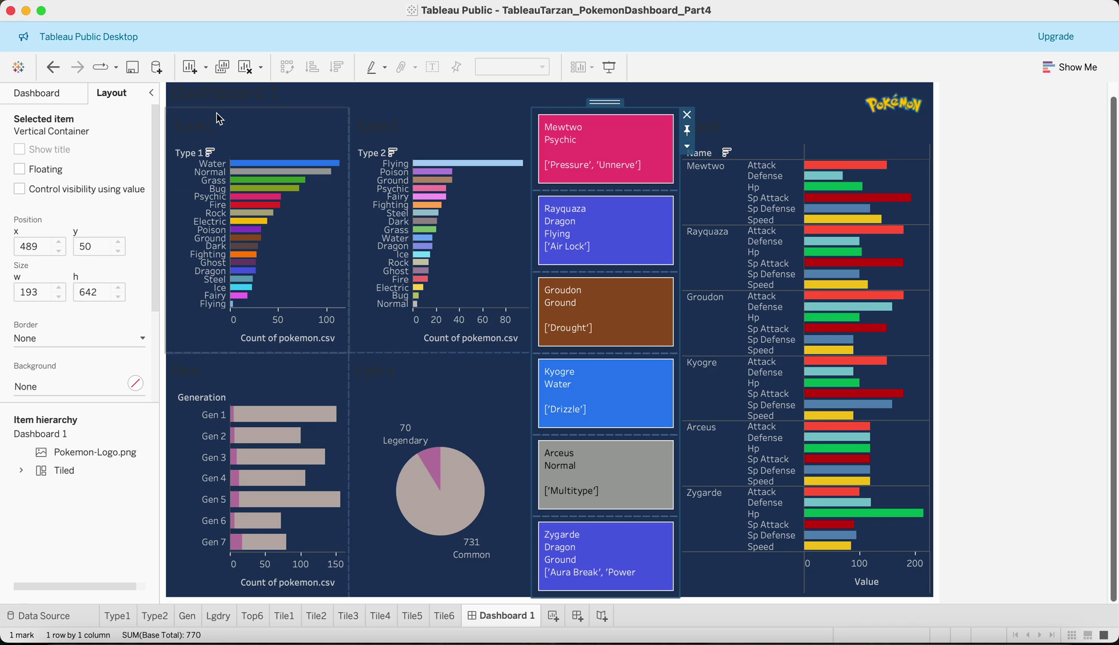
# Step: Replace the sheet-name placeholder in the Type1 chart's title with "Select the Pokemon Type"
pyautogui.doubleClick(200, 126)
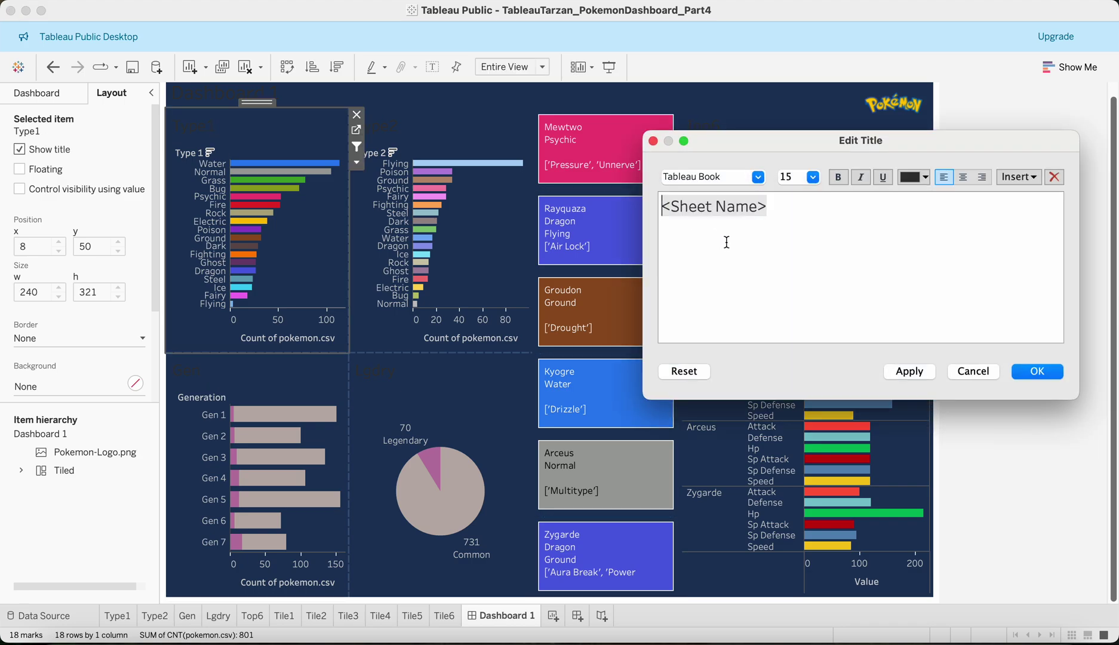
pyautogui.press('BackSpace')
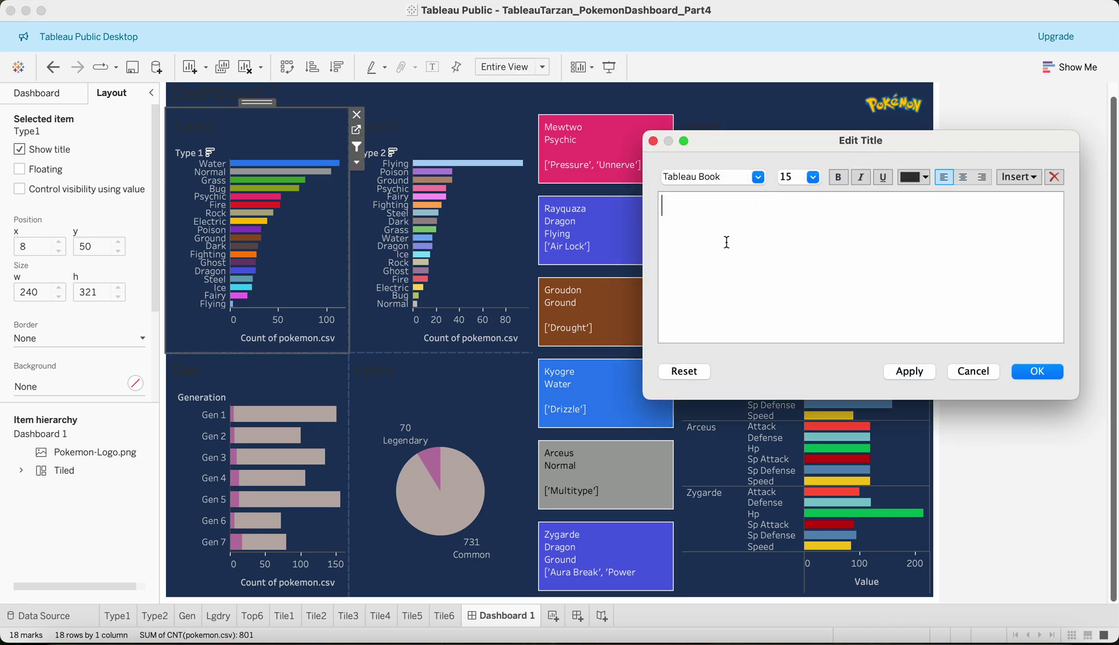
pyautogui.write('Select Which')
pyautogui.press('BackSpace')
pyautogui.press('BackSpace')
pyautogui.press('BackSpace')
pyautogui.press('BackSpace')
pyautogui.press('BackSpace')
pyautogui.write('which')
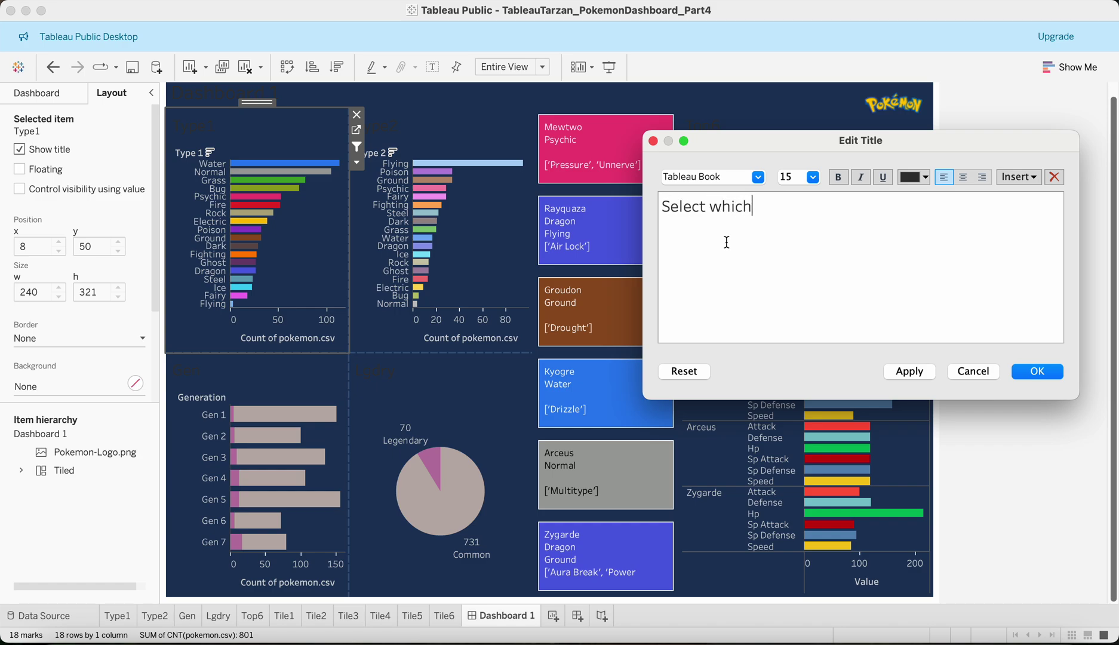
pyautogui.press('BackSpace')
pyautogui.press('BackSpace')
pyautogui.press('BackSpace')
pyautogui.press('BackSpace')
pyautogui.press('BackSpace')
pyautogui.write('the')
pyautogui.write(' Type of Poke')
pyautogui.write('mon')
pyautogui.press('BackSpace')
pyautogui.press('BackSpace')
pyautogui.press('BackSpace')
pyautogui.press('BackSpace')
pyautogui.press('BackSpace')
pyautogui.press('BackSpace')
pyautogui.press('BackSpace')
pyautogui.press('BackSpace')
pyautogui.press('BackSpace')
pyautogui.press('BackSpace')
pyautogui.press('BackSpace')
pyautogui.press('Left')
pyautogui.press('Left')
pyautogui.press('Left')
pyautogui.write('Pokem')
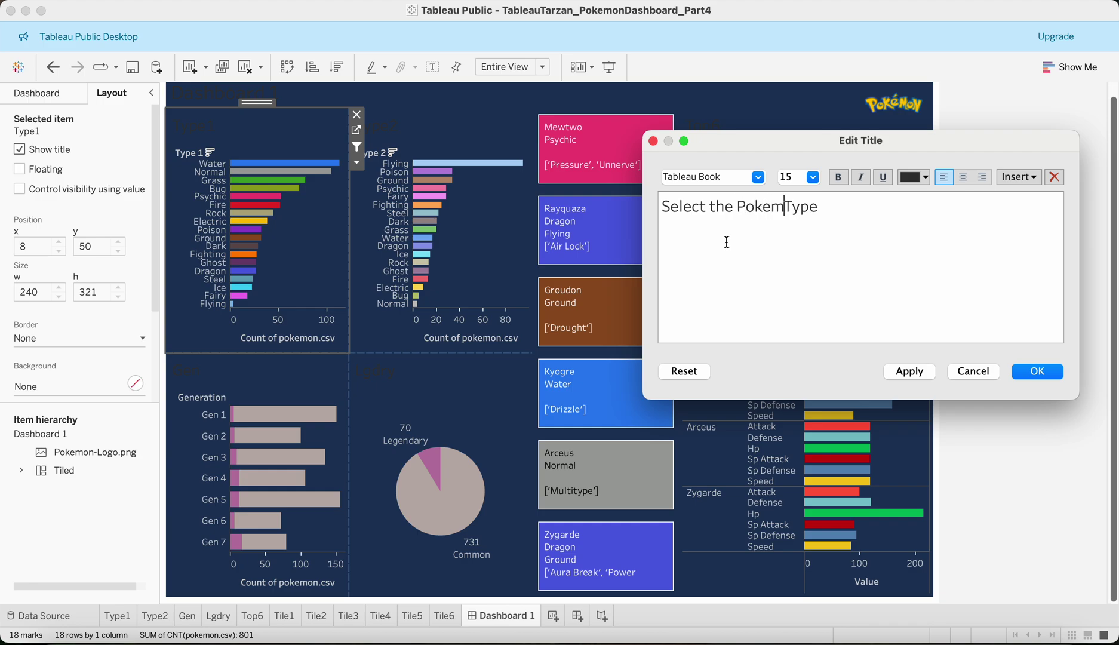
pyautogui.write('on')
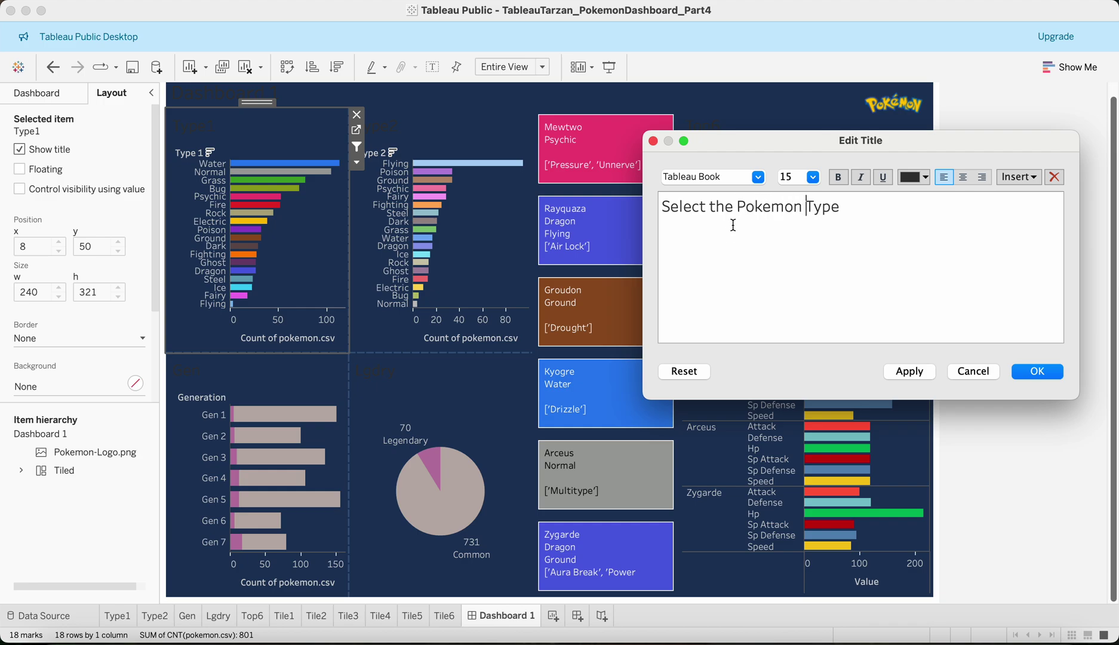
# Step: Format the Type1 chart's title text in Tableau Medium, size 8, with a light gray colour, and apply it
pyautogui.tripleClick(846, 209)
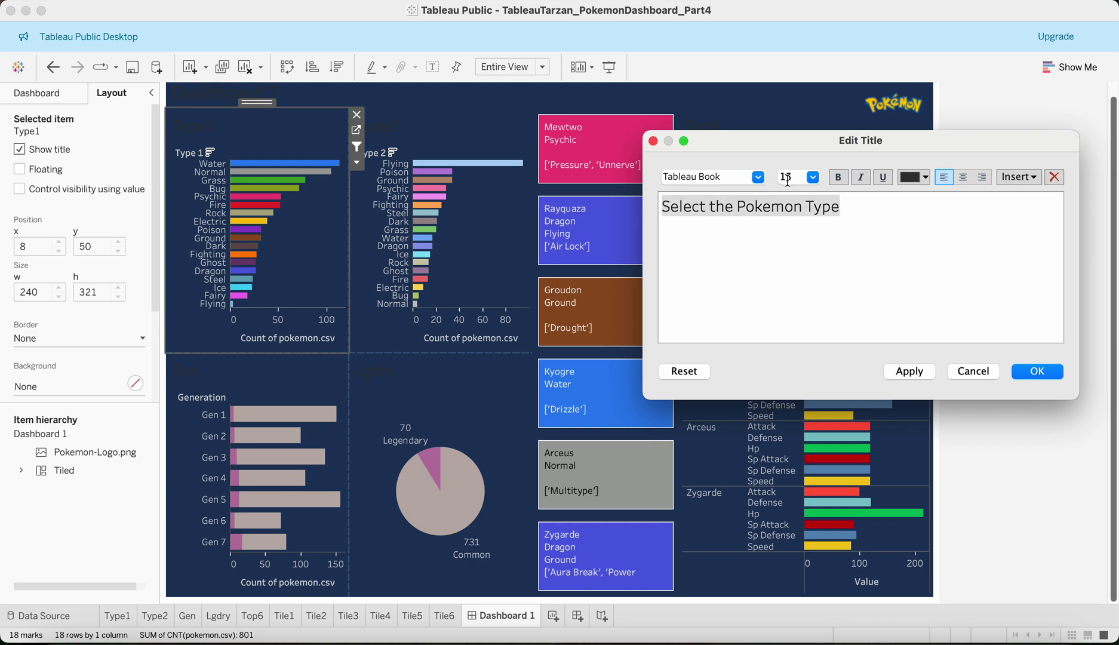
pyautogui.click(812, 178)
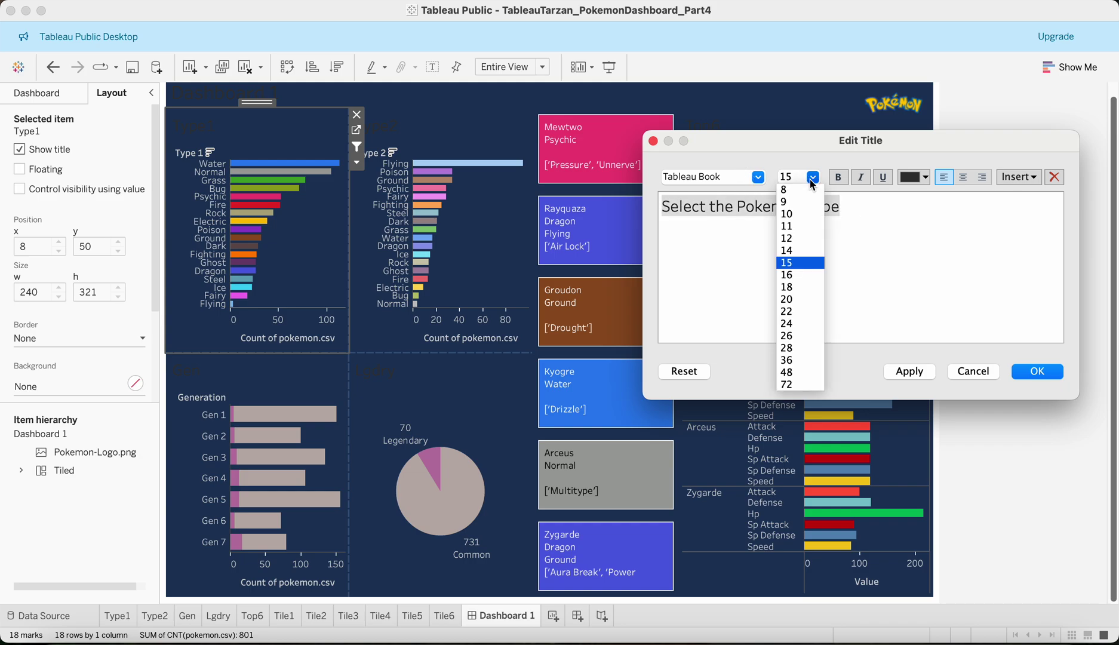
pyautogui.click(787, 214)
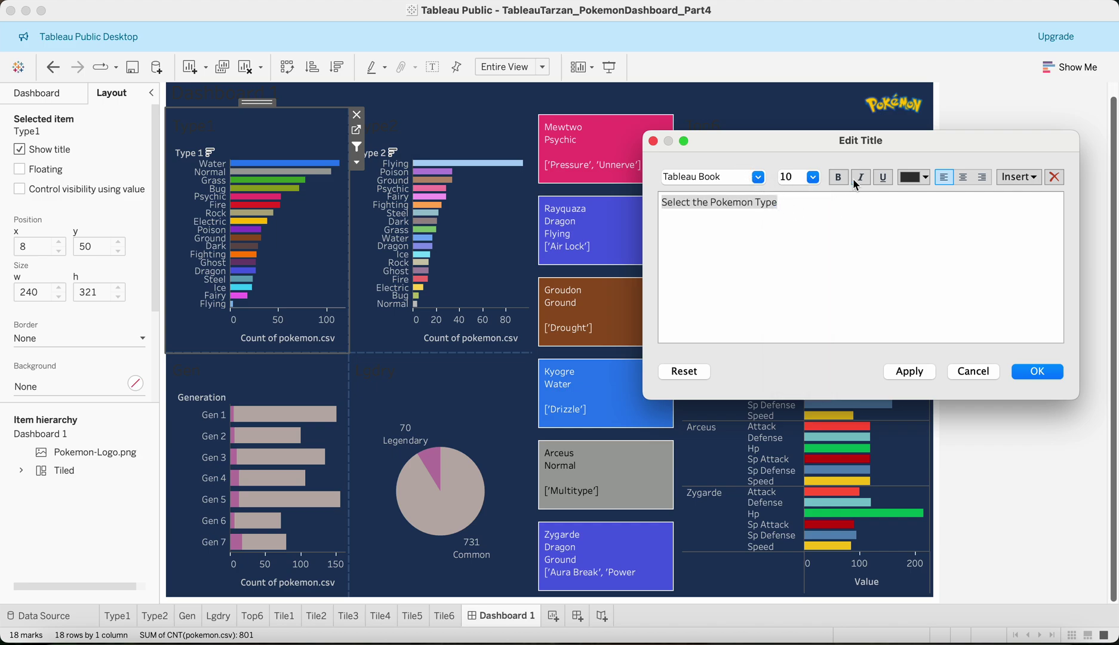
pyautogui.click(813, 178)
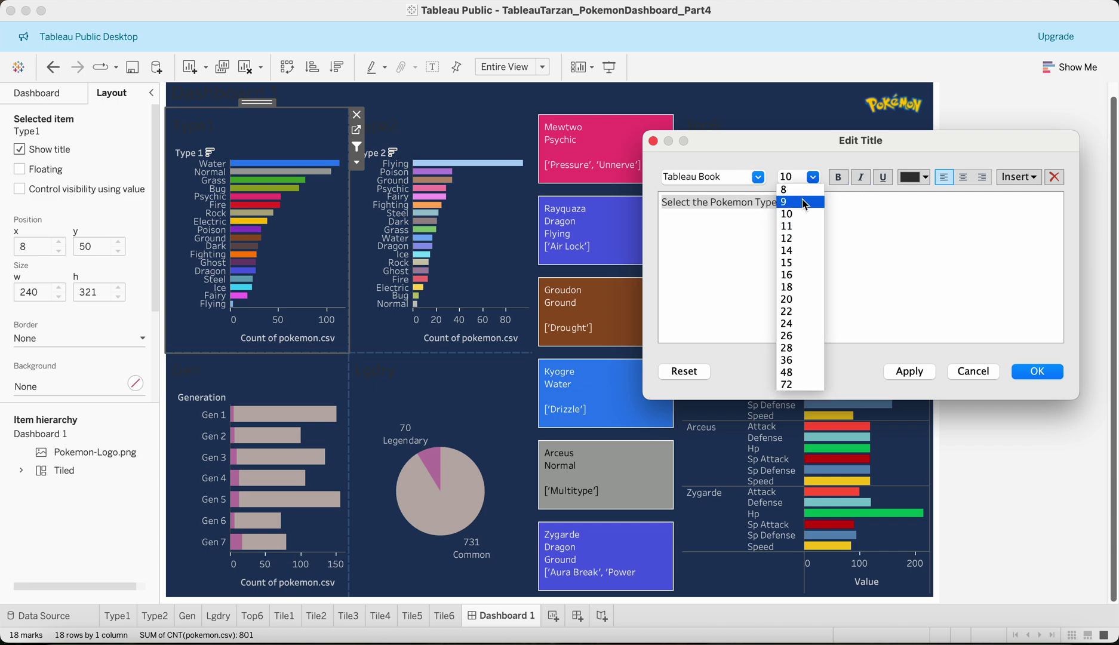
pyautogui.click(800, 192)
pyautogui.click(759, 179)
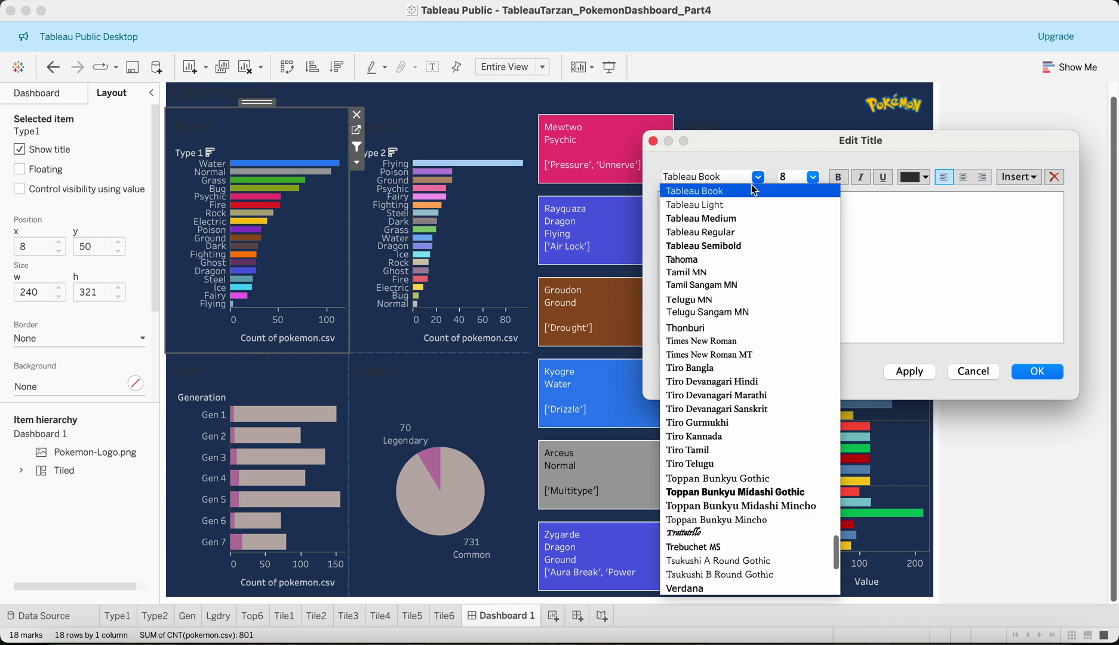
pyautogui.scroll(1, 720, 199)
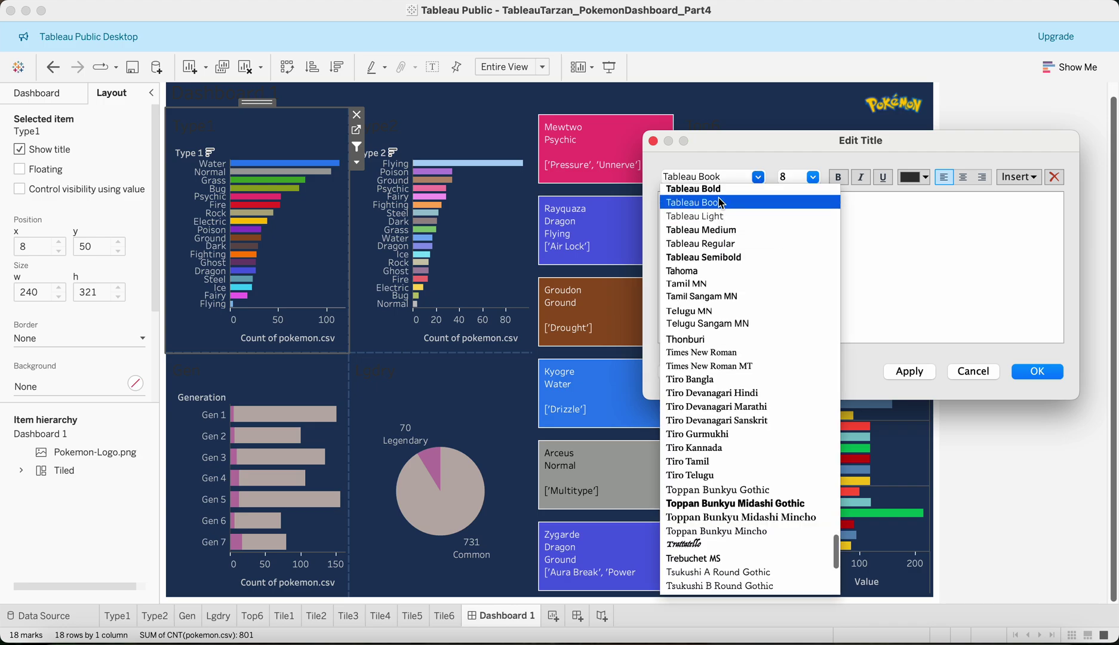
pyautogui.click(719, 230)
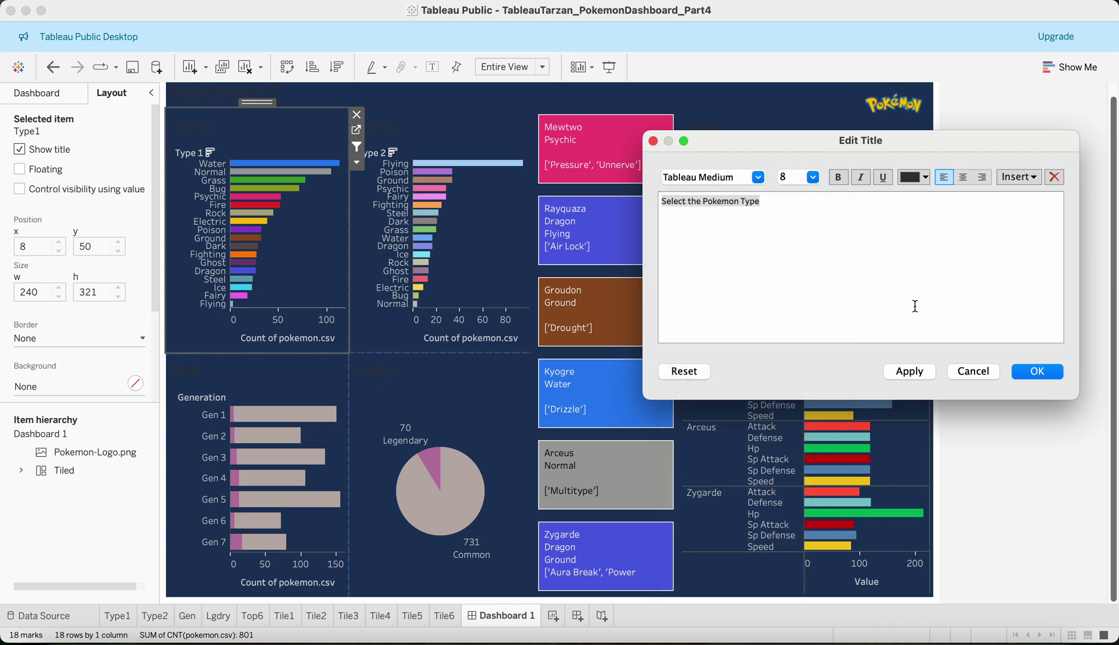
pyautogui.click(908, 371)
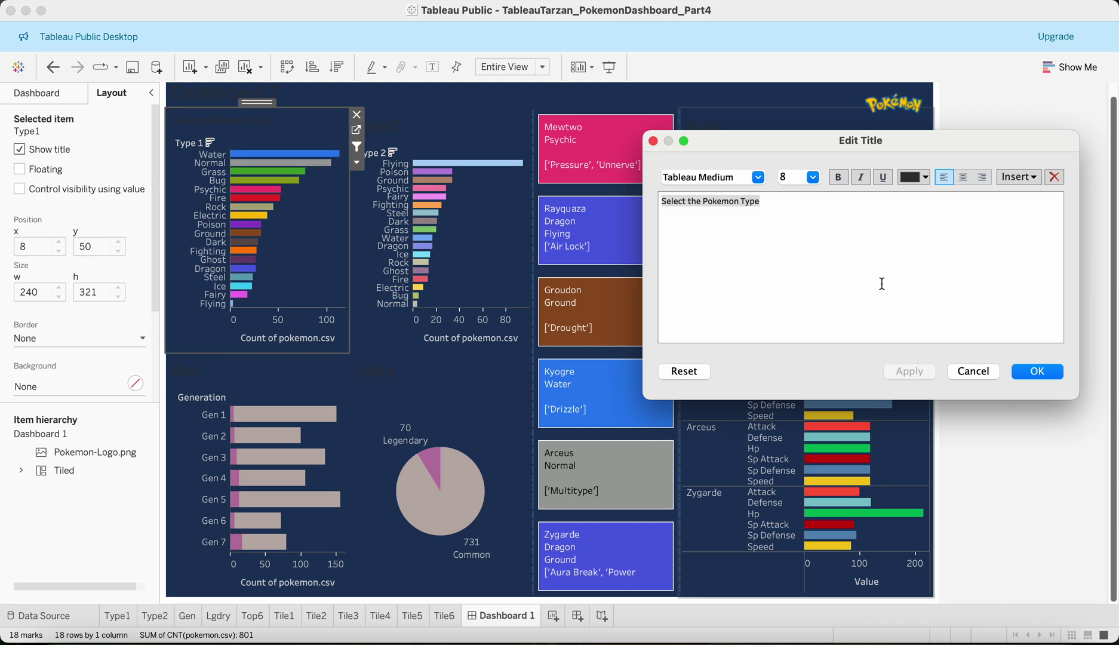
pyautogui.click(910, 178)
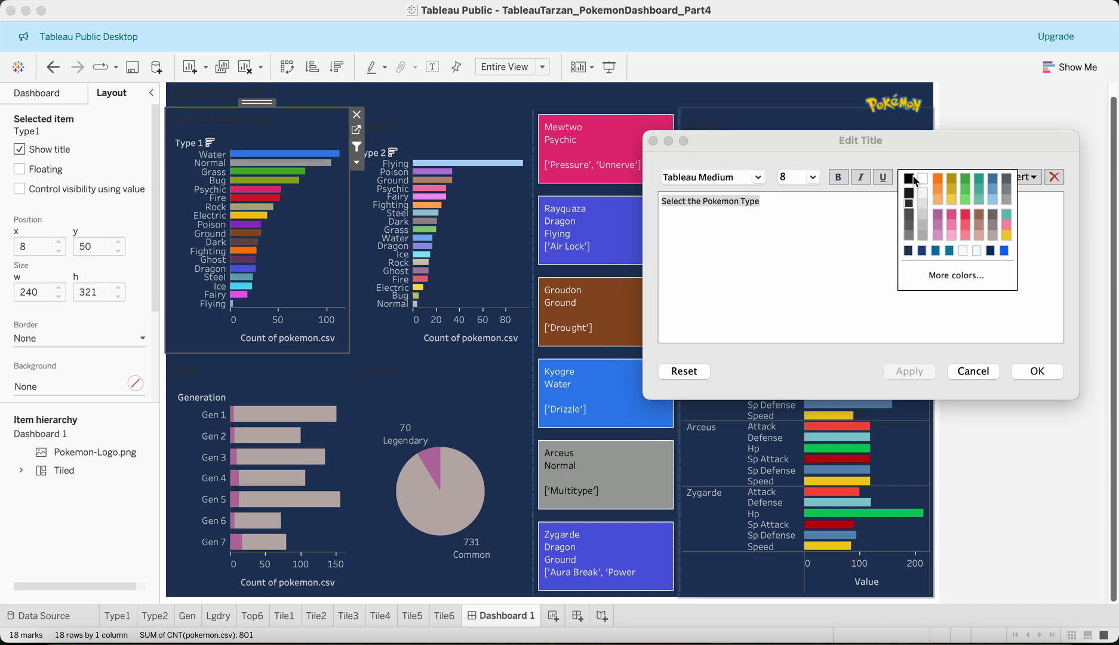
pyautogui.click(925, 216)
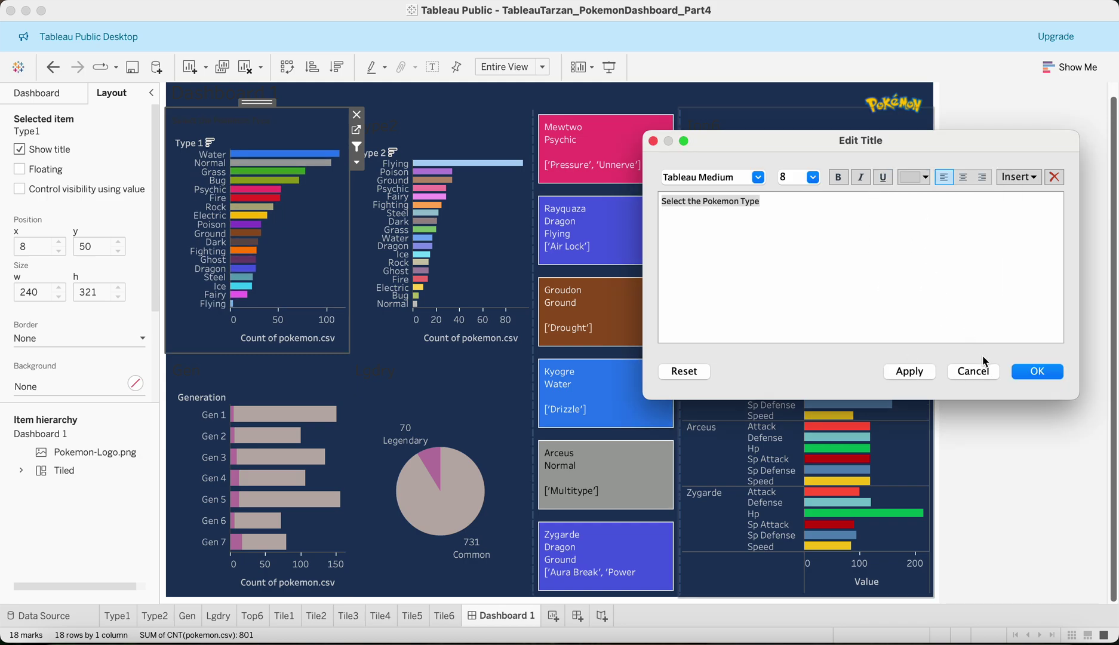
pyautogui.click(914, 371)
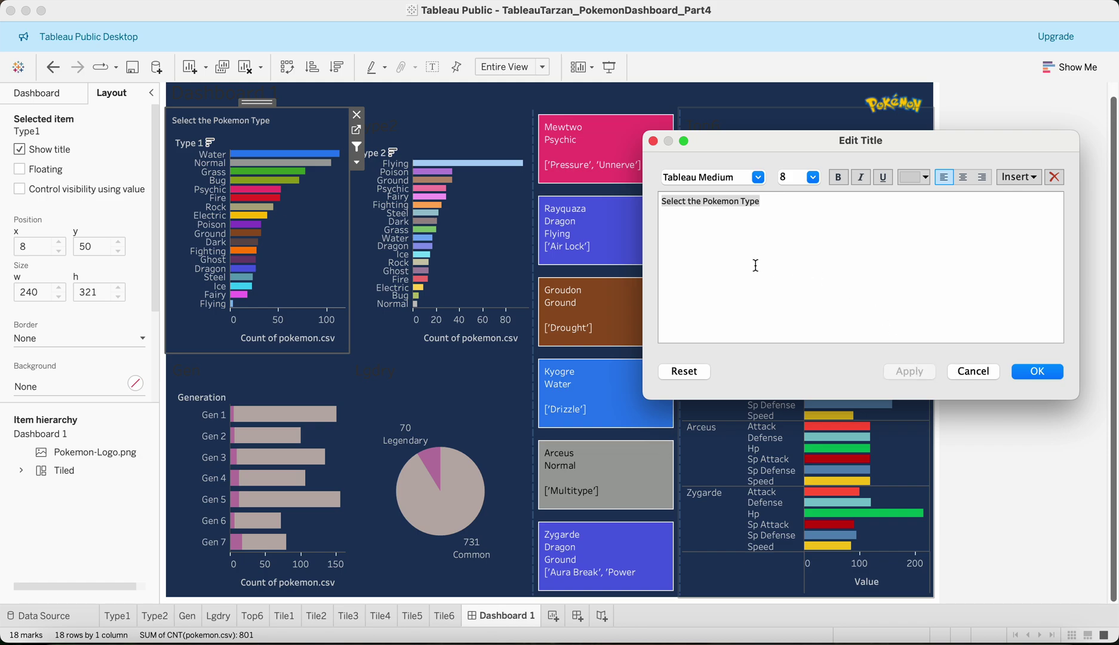
# Step: Add the heading line "Number of Pokemon by Type 1" above the existing Type1 title text and set it to size 10
pyautogui.click(667, 201)
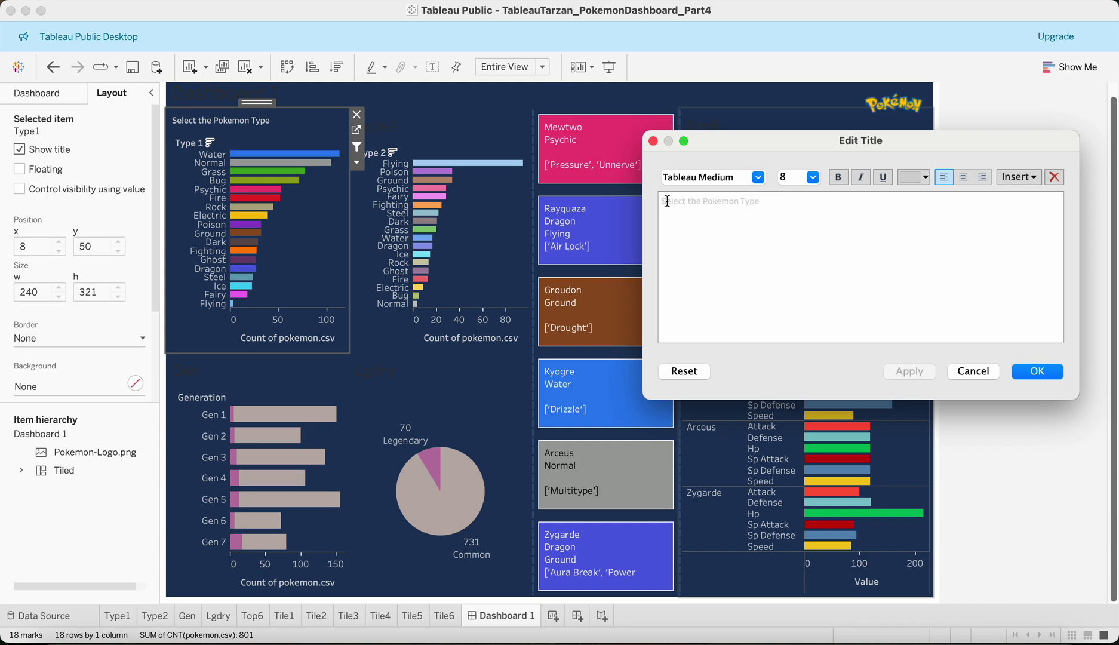
pyautogui.press('Return')
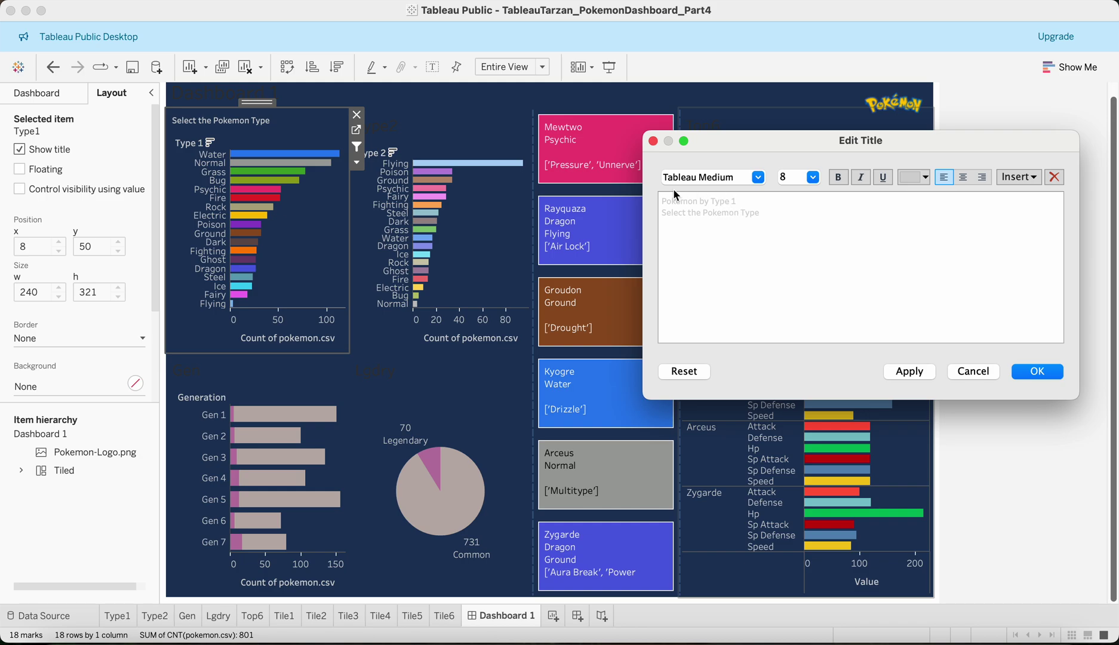
pyautogui.click(663, 200)
pyautogui.write('Number of ')
pyautogui.write('f')
pyautogui.moveTo(781, 202); pyautogui.dragTo(650, 201)
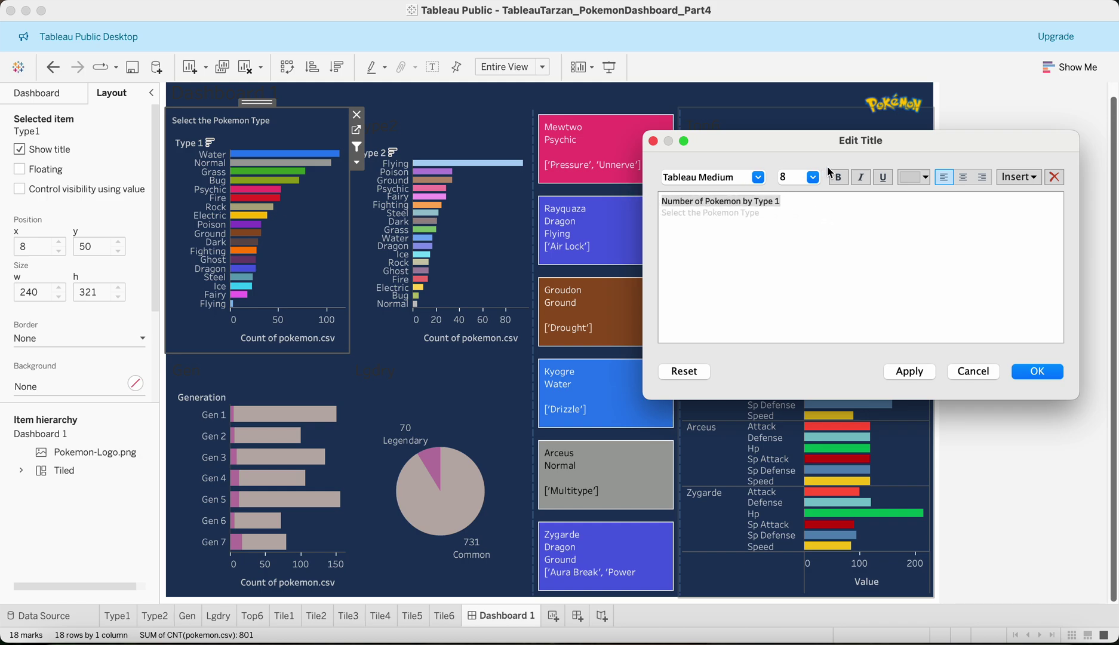
pyautogui.click(813, 177)
pyautogui.click(775, 211)
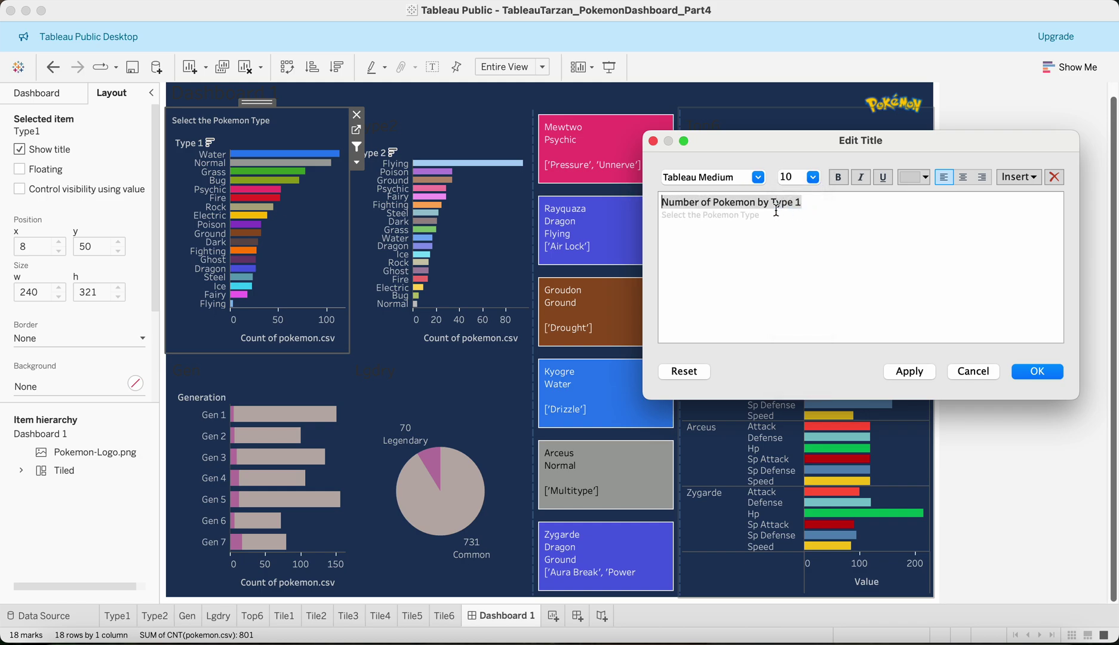
# Step: Make the "Select the Pokemon Type" line italic in Tableau Regular and apply the title changes
pyautogui.moveTo(771, 217); pyautogui.dragTo(657, 215)
pyautogui.click(860, 178)
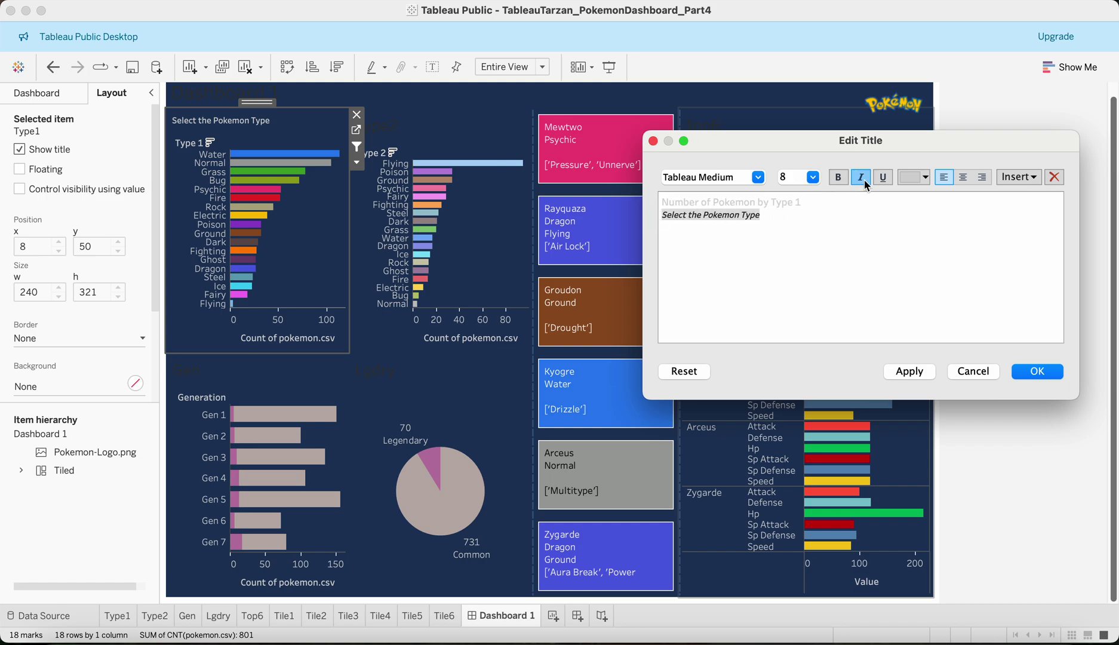
pyautogui.click(876, 268)
pyautogui.moveTo(778, 215); pyautogui.dragTo(663, 215)
pyautogui.click(757, 178)
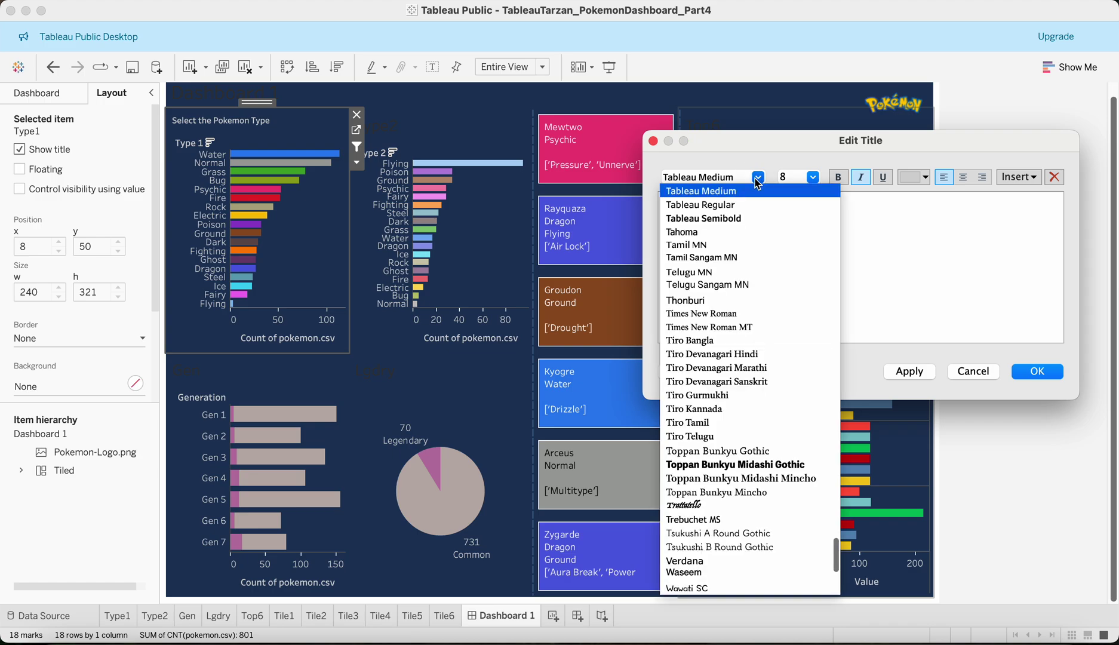
pyautogui.click(731, 202)
pyautogui.click(913, 371)
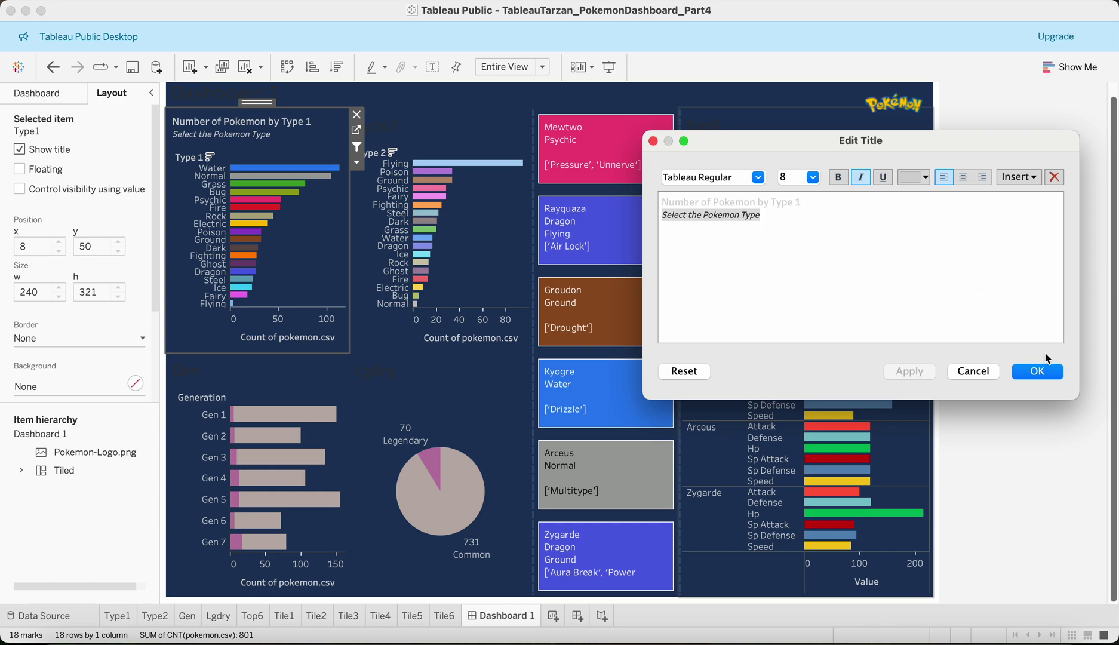
# Step: Copy the Type1 chart's full title into the Type2 chart's title and change the heading to "Number of Pokemon by Type 2"
pyautogui.click(793, 229)
pyautogui.press('super+a')
pyautogui.press('super+c')
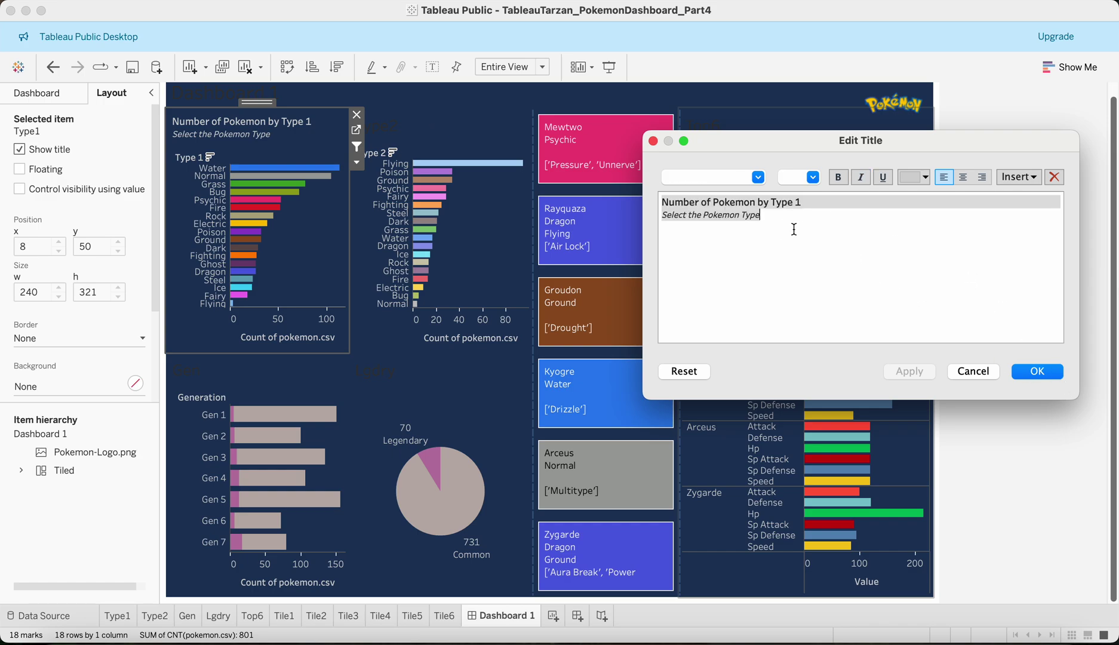
pyautogui.click(1051, 375)
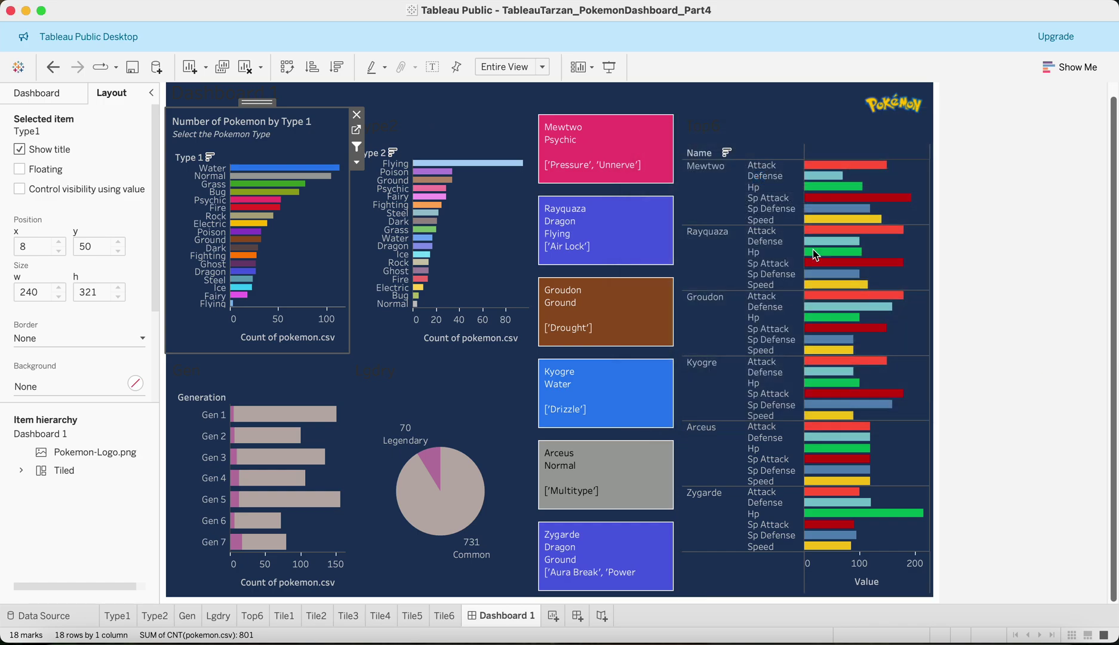
pyautogui.doubleClick(437, 126)
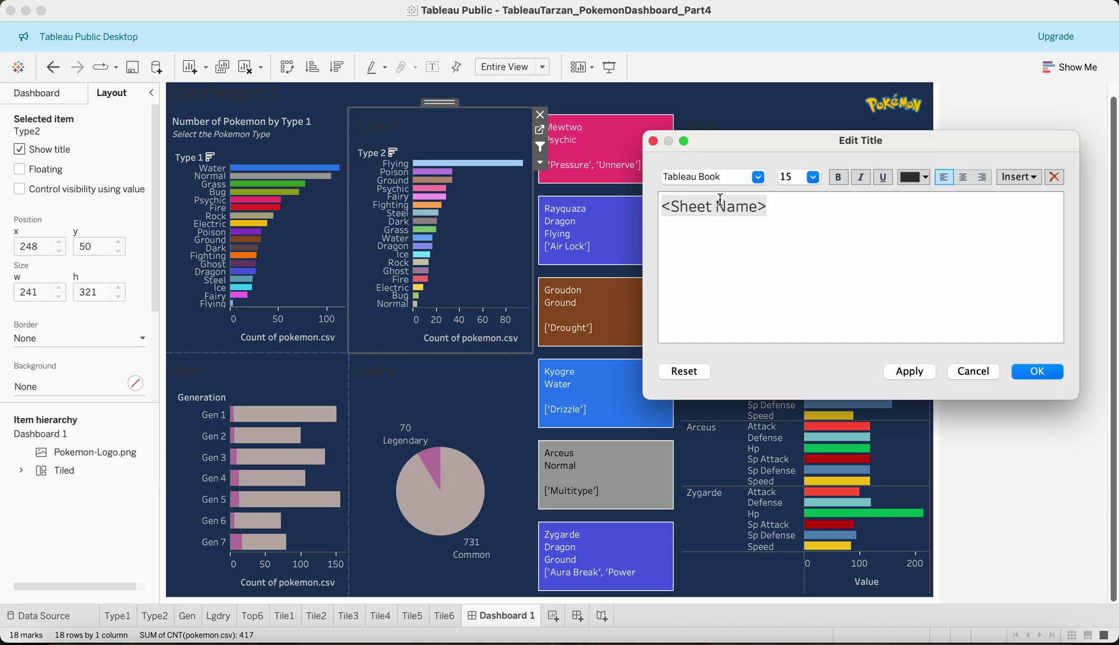
pyautogui.press('super+v')
pyautogui.click(826, 204)
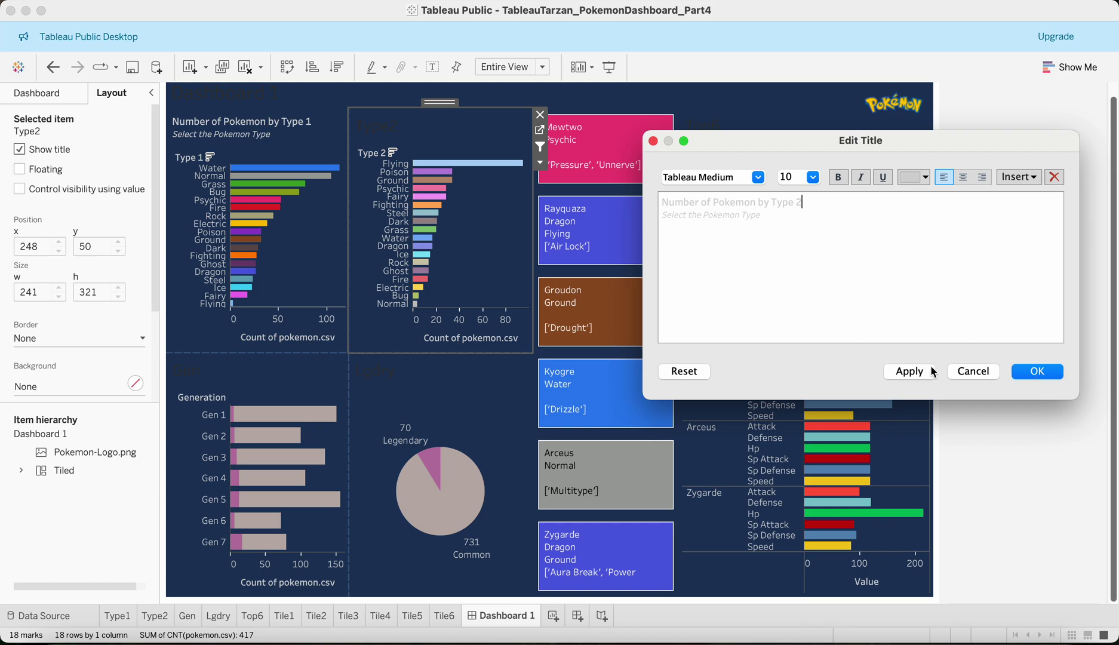
# Step: Reword the Type2 chart's subtitle as "Click on any bar to select the Pokemon Type", copy that line and accept the title
pyautogui.click(666, 217)
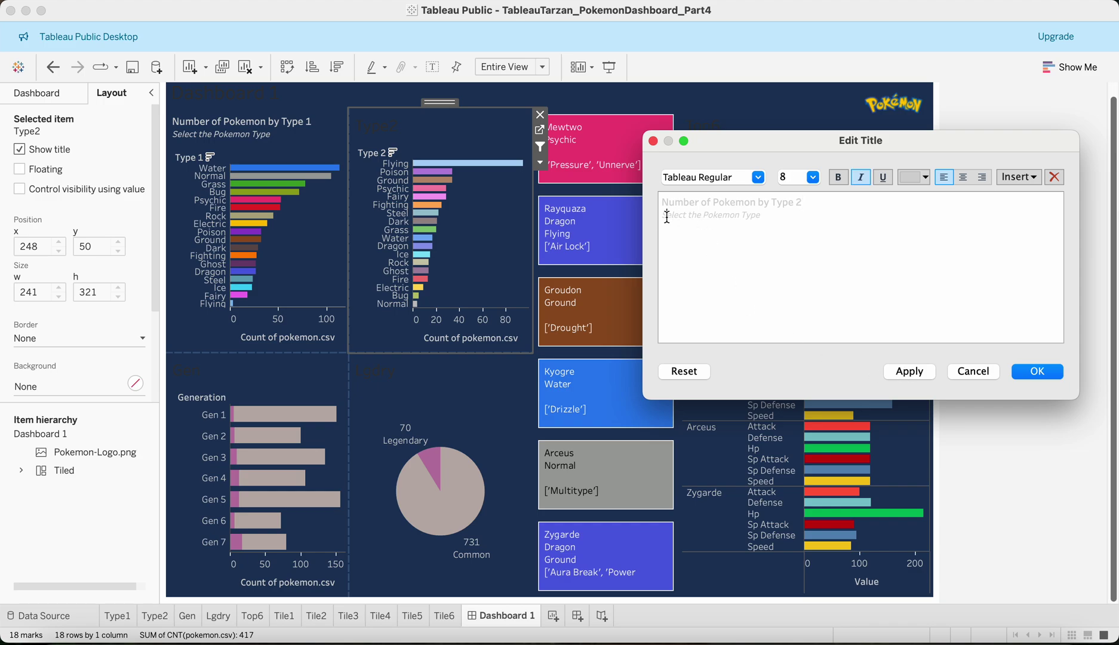
pyautogui.write('Click')
pyautogui.press('BackSpace')
pyautogui.press('BackSpace')
pyautogui.press('BackSpace')
pyautogui.press('BackSpace')
pyautogui.write('ick on any bar to')
pyautogui.press('BackSpace')
pyautogui.write('s')
pyautogui.moveTo(831, 216); pyautogui.dragTo(656, 213)
pyautogui.press('super+c')
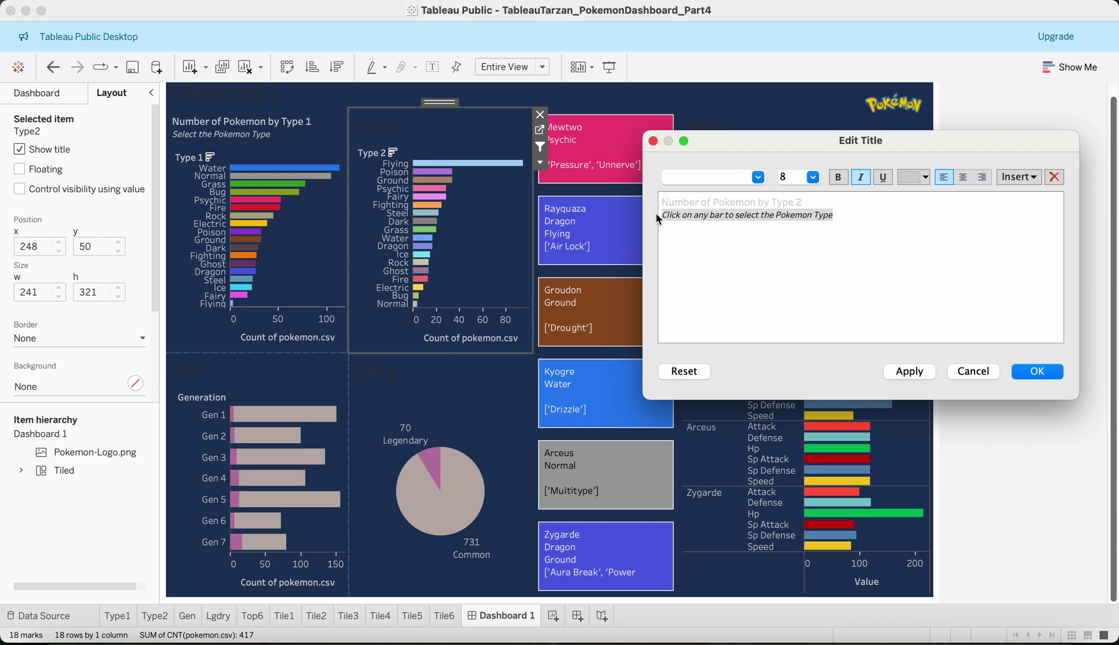
pyautogui.click(1032, 372)
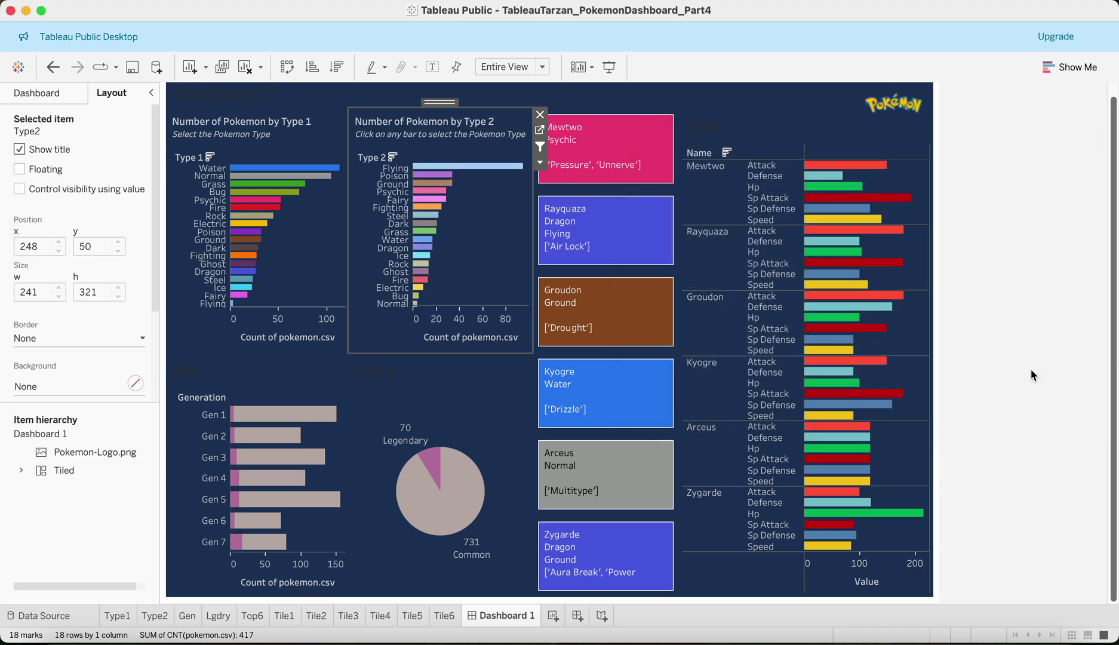
# Step: Replace the Type1 chart's subtitle with "Click on any bar to select the Pokemon Type" and hide the chart's row field label
pyautogui.doubleClick(244, 127)
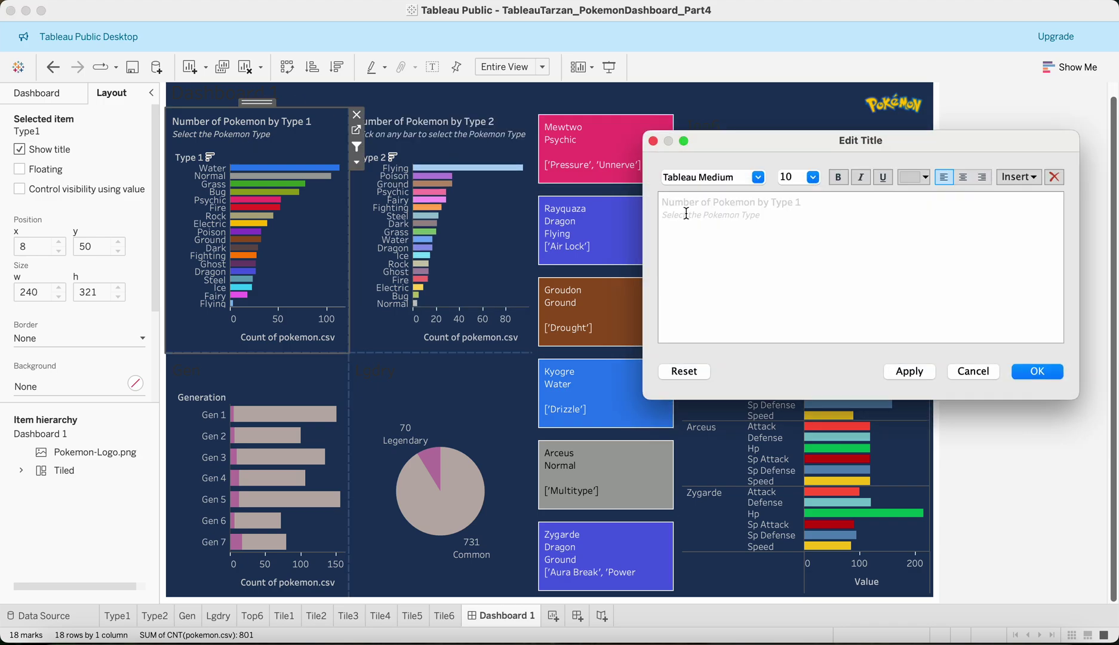
pyautogui.moveTo(769, 221); pyautogui.dragTo(657, 219)
pyautogui.press('super+v')
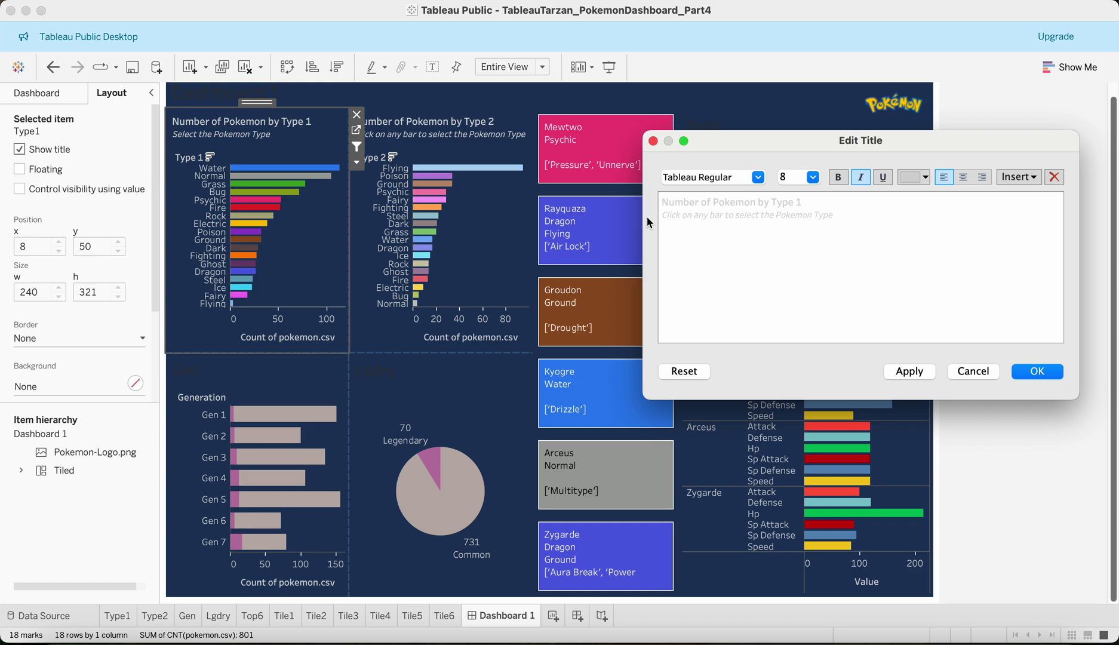
pyautogui.click(1037, 371)
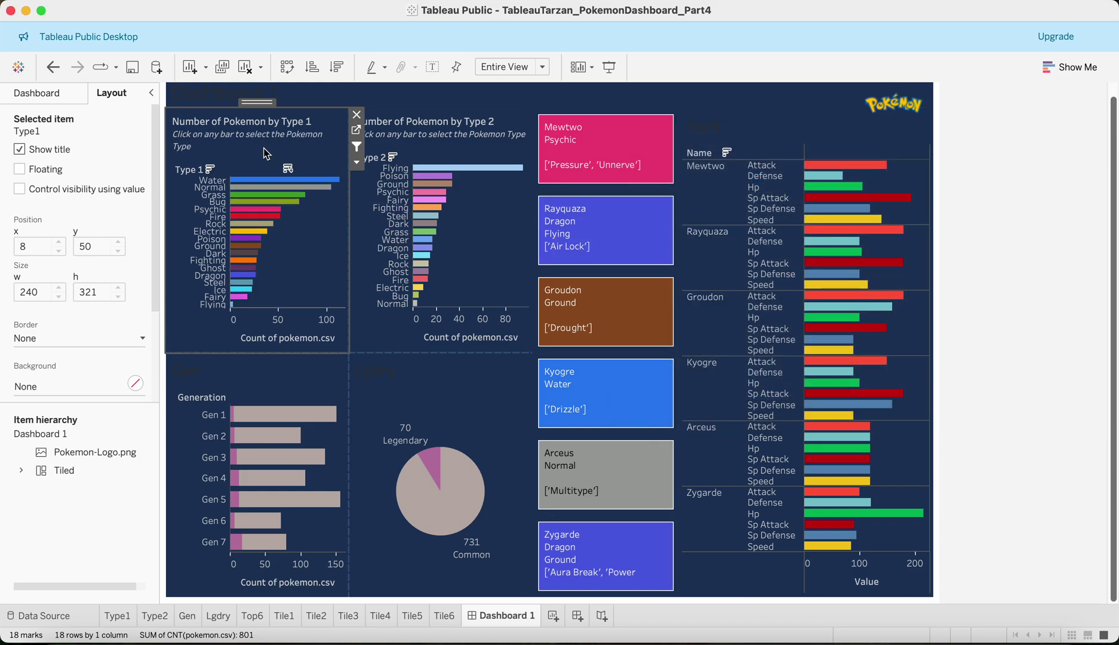
pyautogui.rightClick(192, 170)
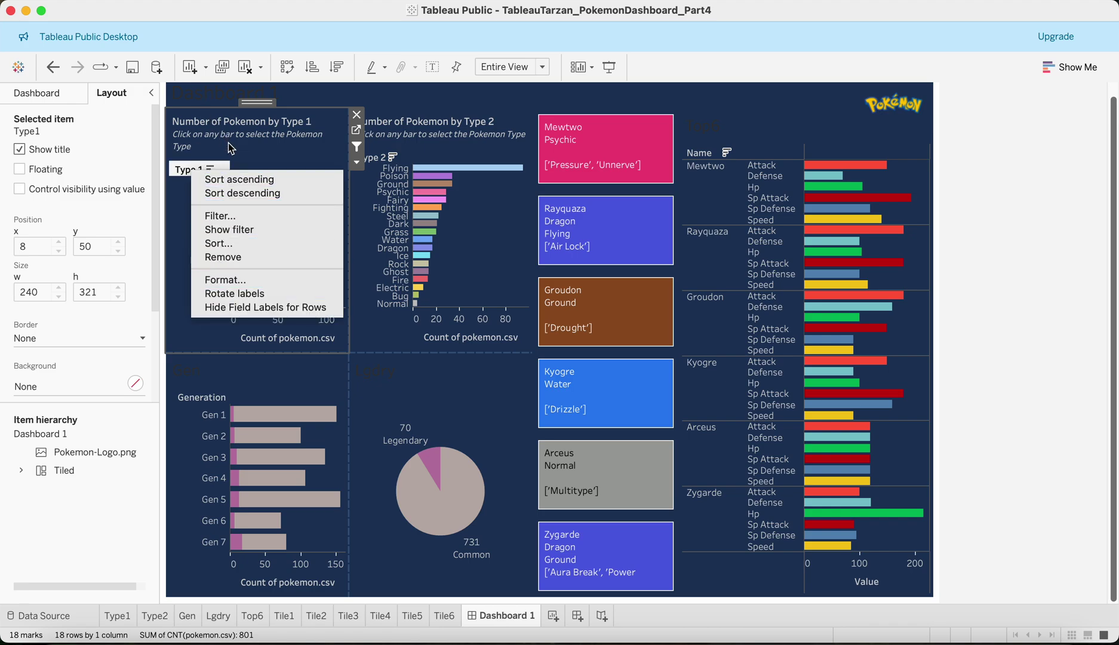
pyautogui.click(237, 312)
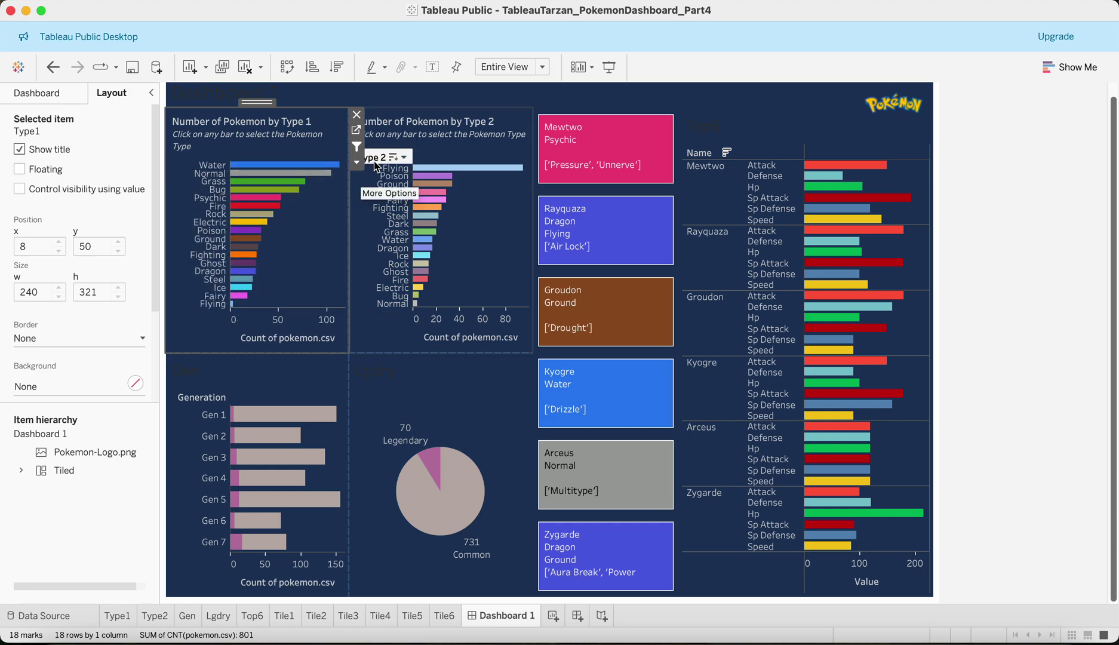
# Step: Hide the row field label of the Type2 chart
pyautogui.rightClick(375, 163)
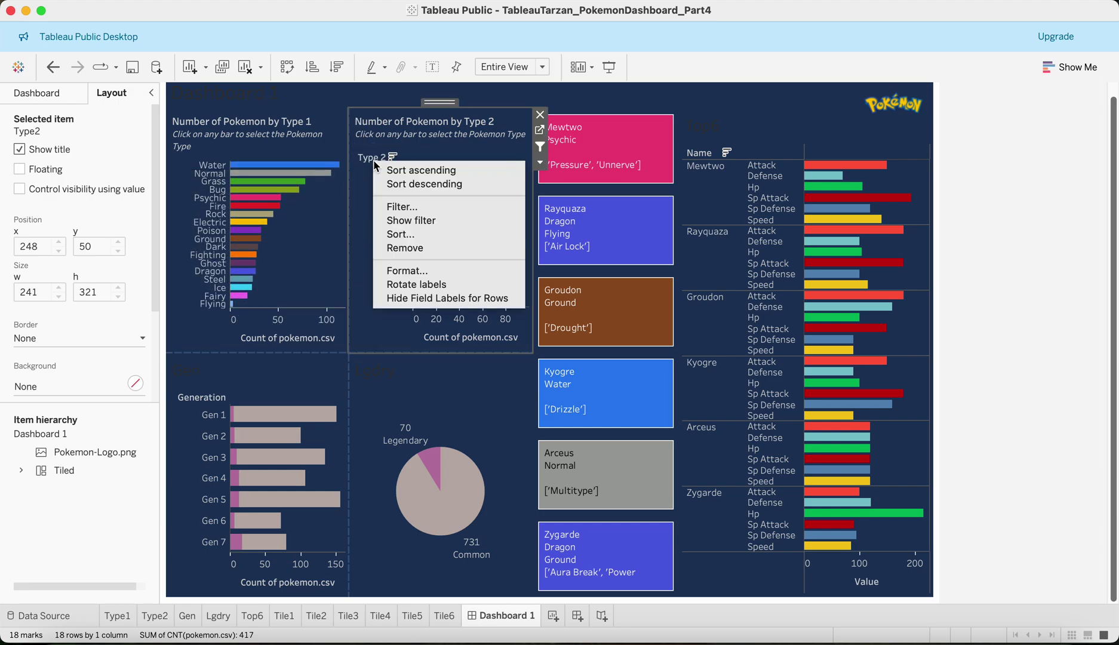
pyautogui.click(434, 301)
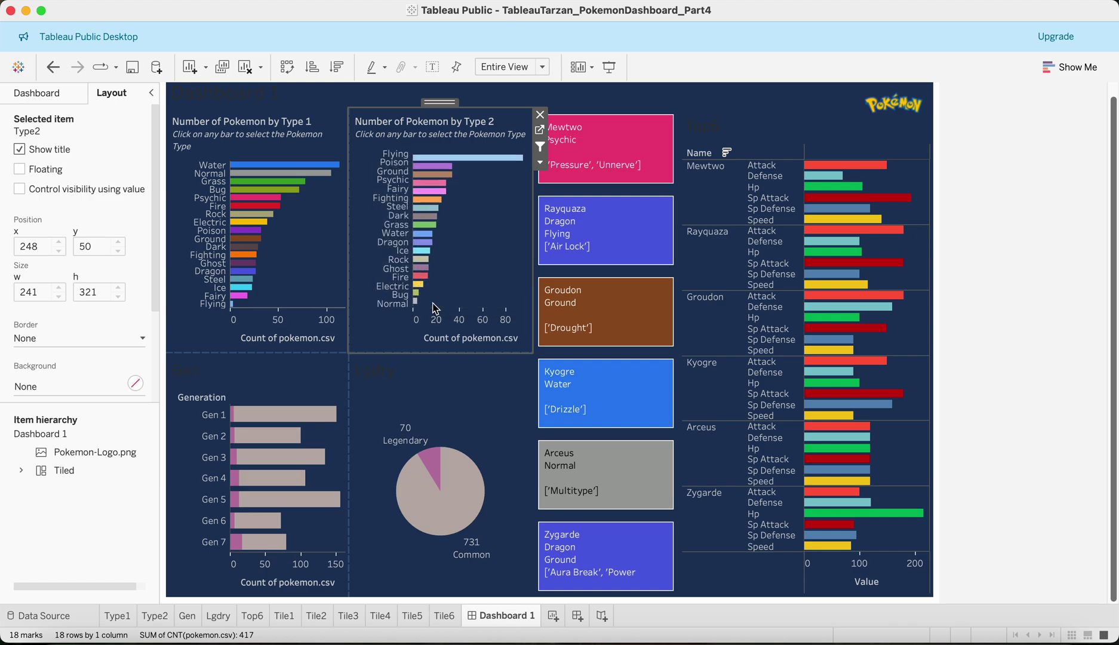
pyautogui.click(260, 348)
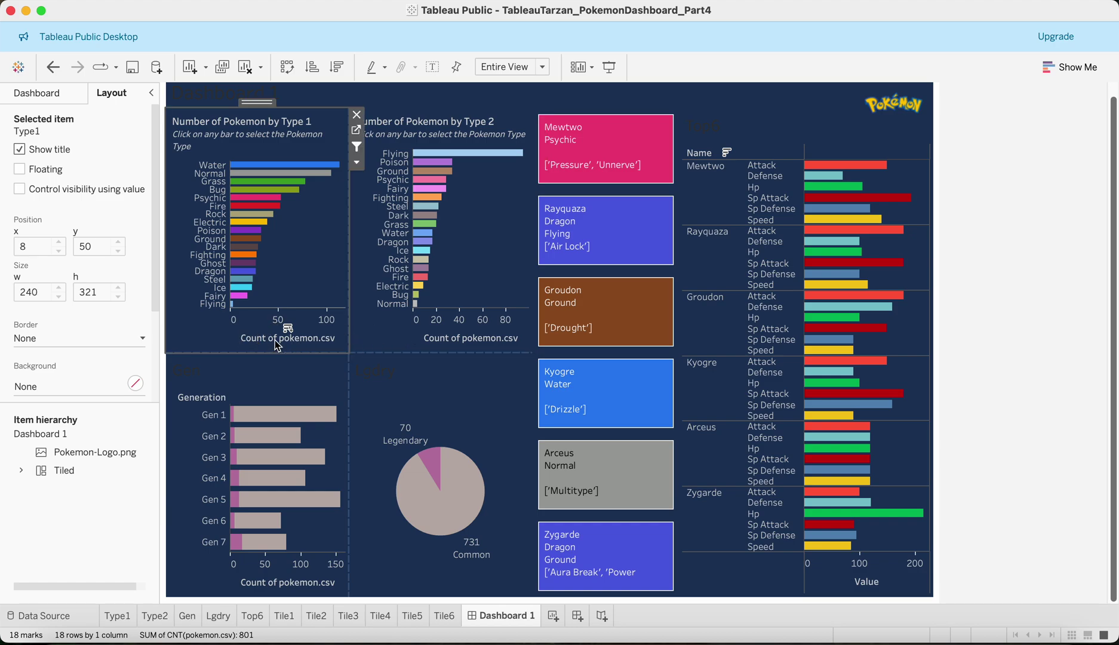
pyautogui.doubleClick(275, 341)
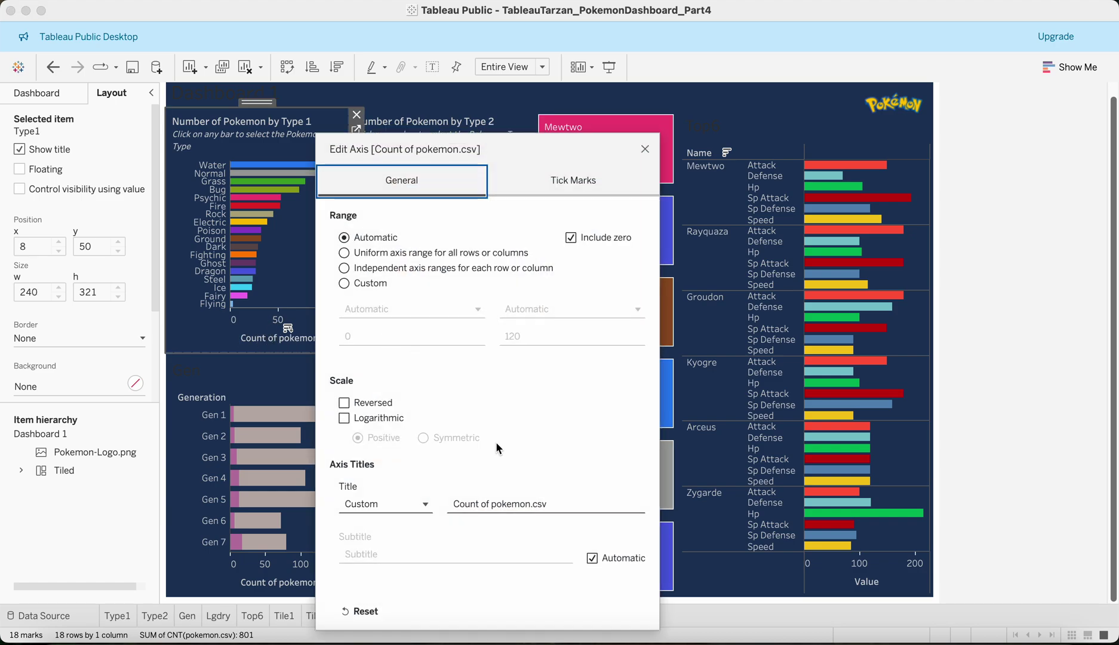
pyautogui.click(645, 150)
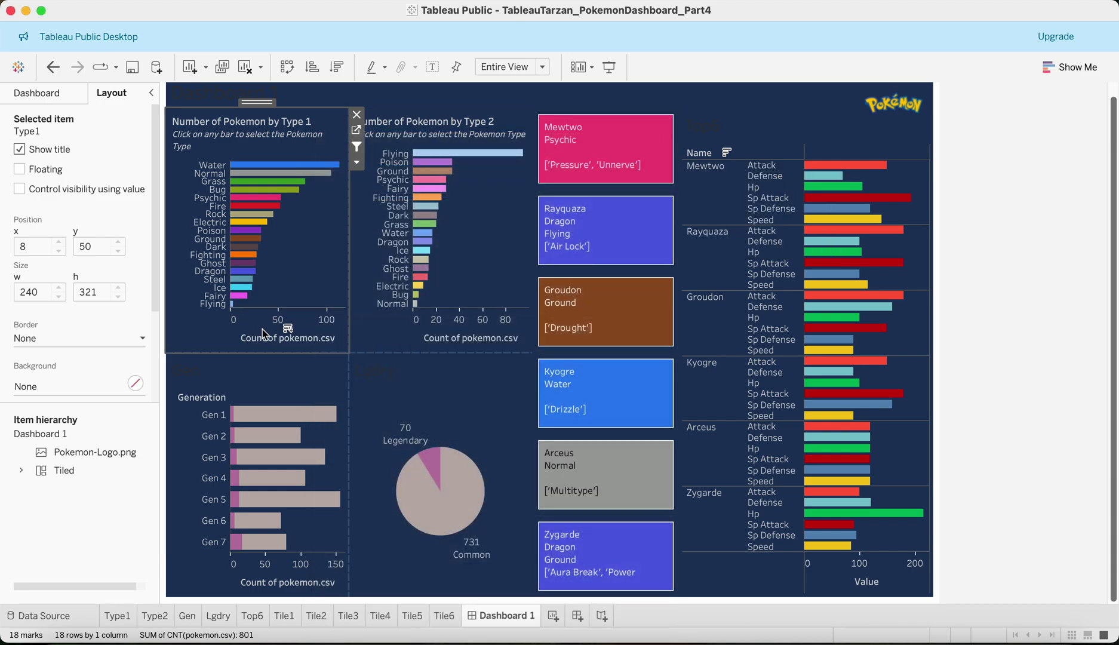
# Step: Change the Type1 chart's horizontal axis title to "Count of Pokemon"
pyautogui.rightClick(262, 328)
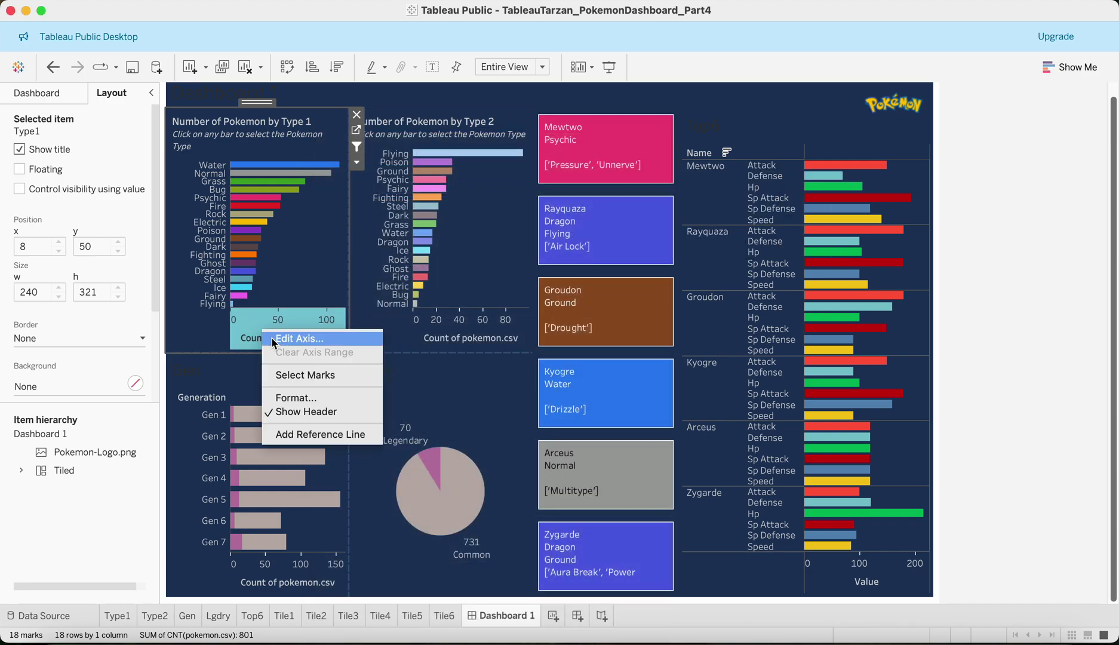
pyautogui.click(307, 339)
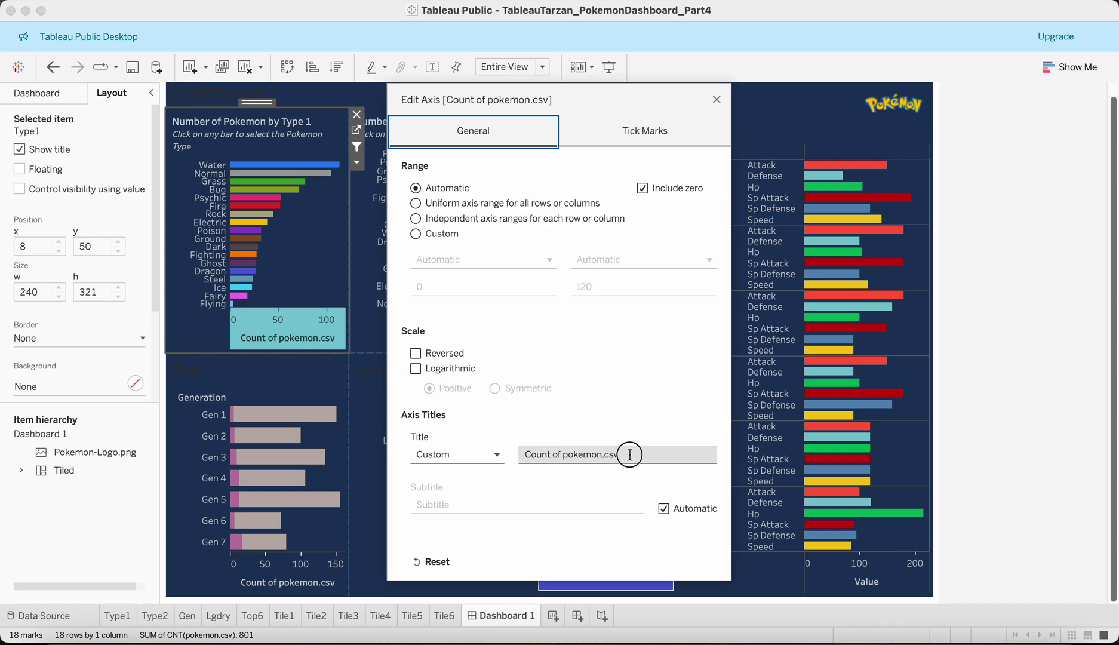
pyautogui.click(630, 454)
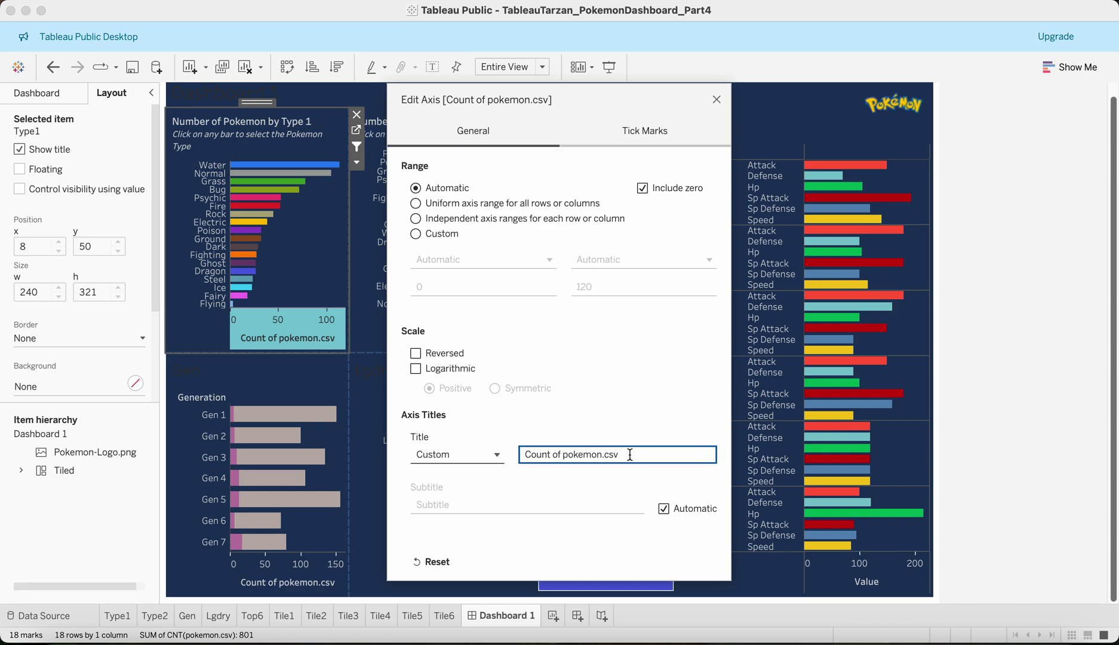
pyautogui.tripleClick(630, 455)
pyautogui.click(630, 455)
pyautogui.click(588, 459)
pyautogui.doubleClick(587, 459)
pyautogui.write('Pokemon')
pyautogui.press('BackSpace')
pyautogui.press('BackSpace')
pyautogui.click(716, 100)
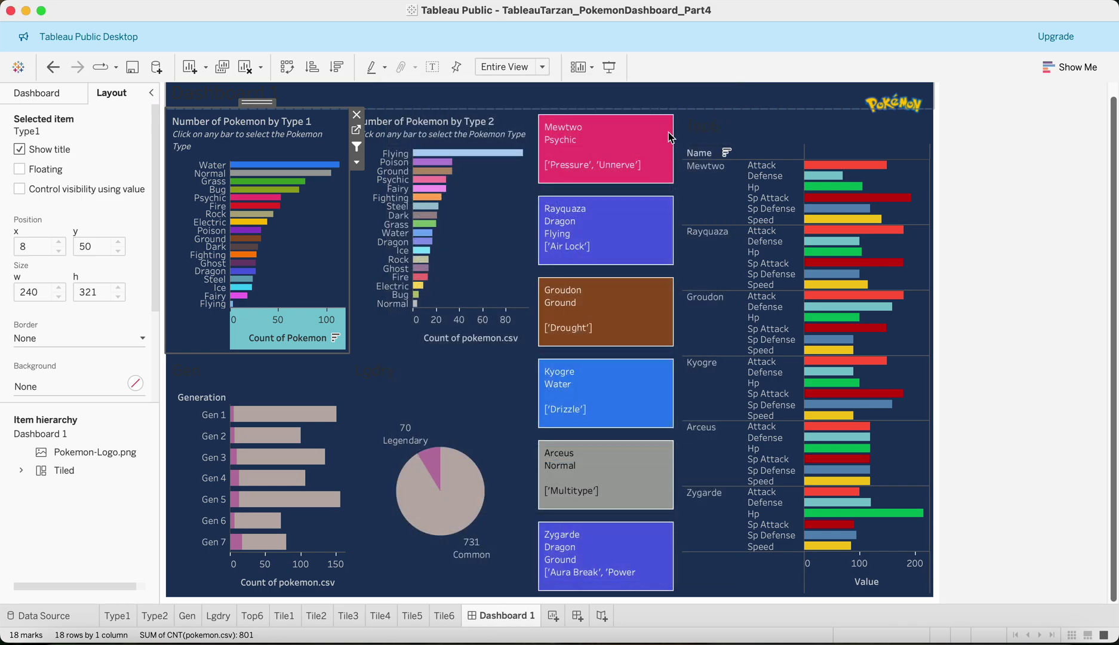
# Step: Change the Type2 chart's horizontal axis title to "Count of Pokemon" and clear the axis selection in the Type1 chart
pyautogui.click(453, 348)
pyautogui.doubleClick(447, 345)
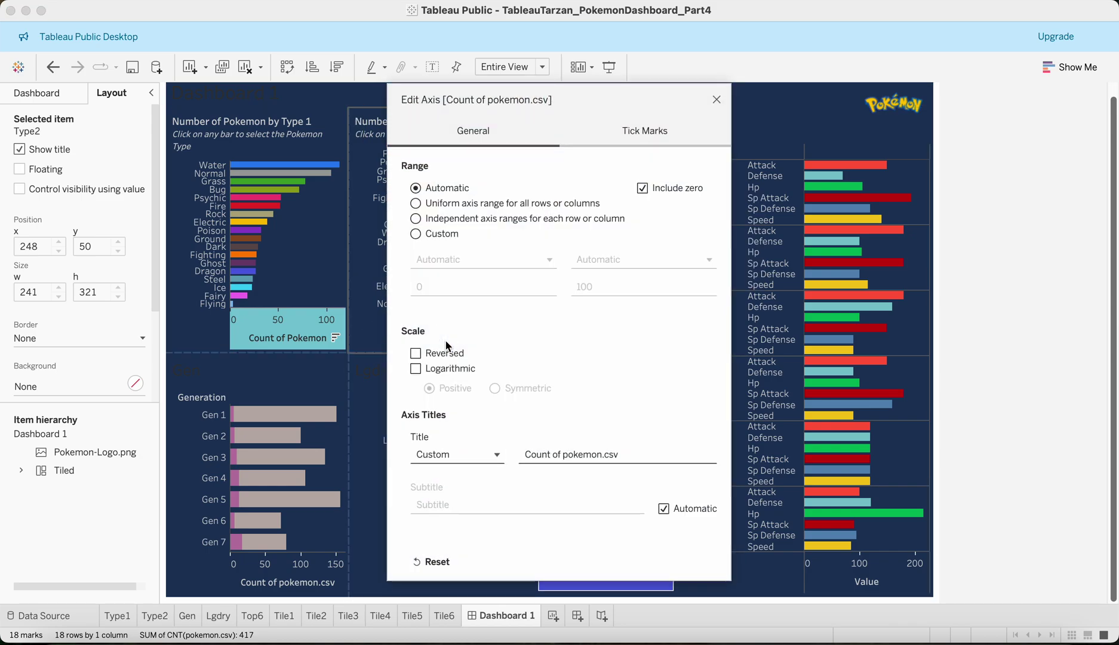
pyautogui.click(625, 453)
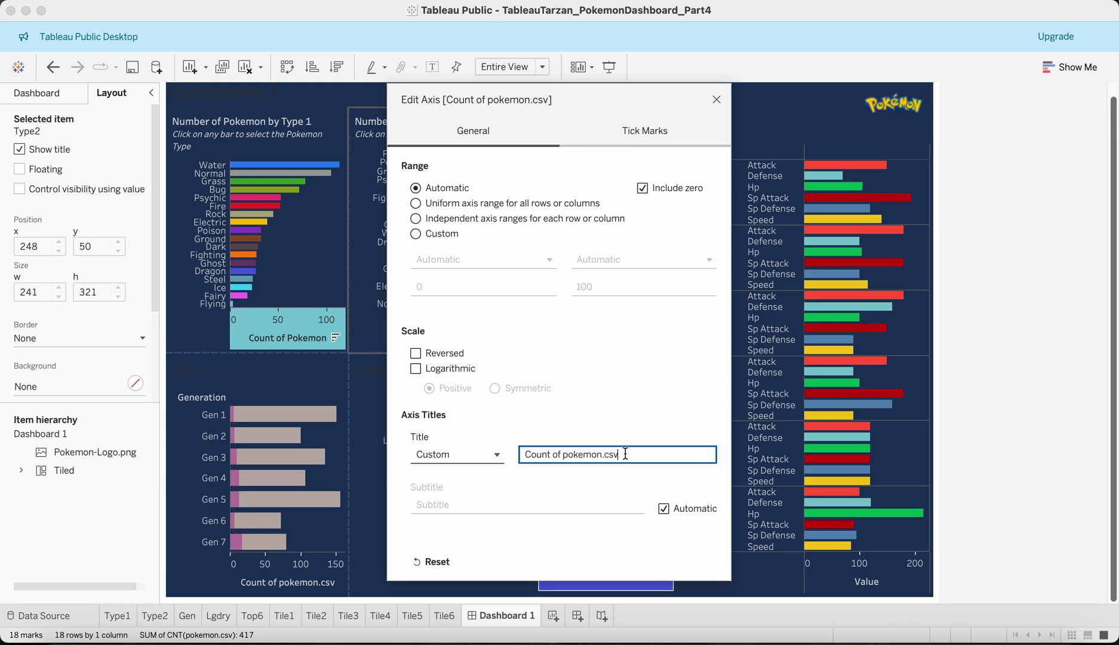
pyautogui.click(571, 454)
pyautogui.press('BackSpace')
pyautogui.write('P')
pyautogui.click(716, 100)
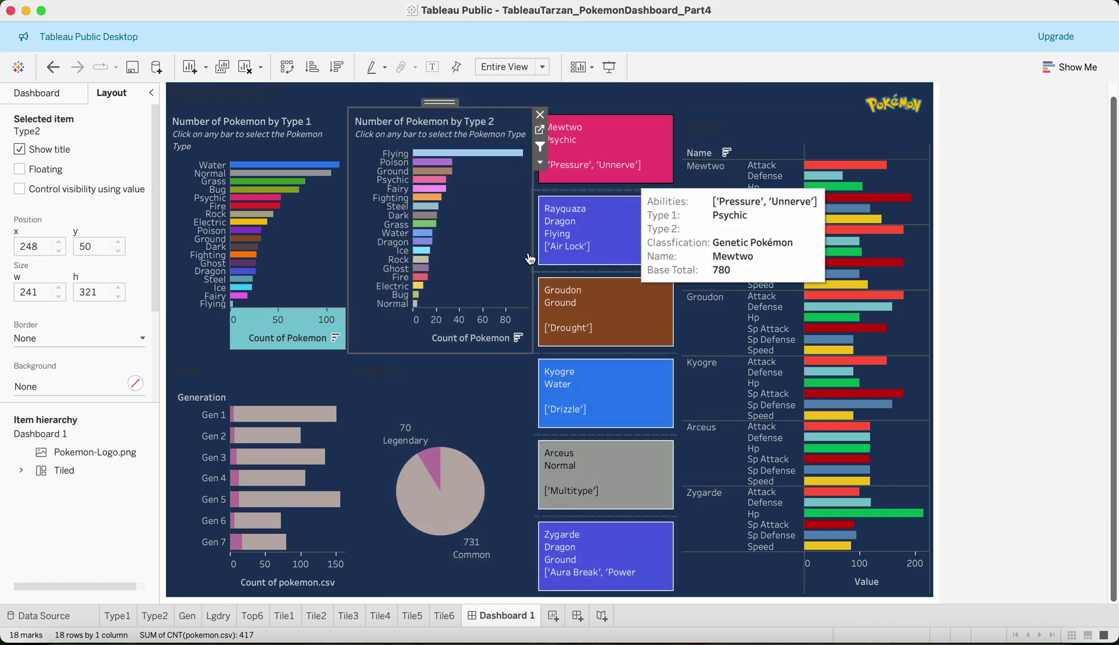
pyautogui.click(292, 335)
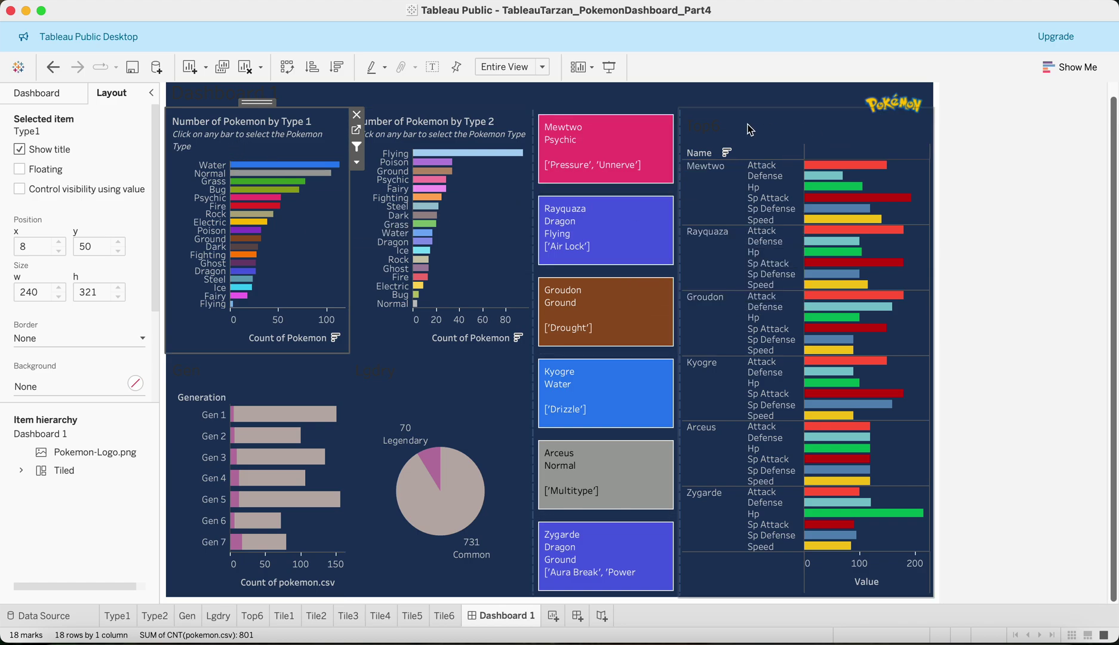
# Step: Hide the title of the Top6 stats chart
pyautogui.doubleClick(715, 130)
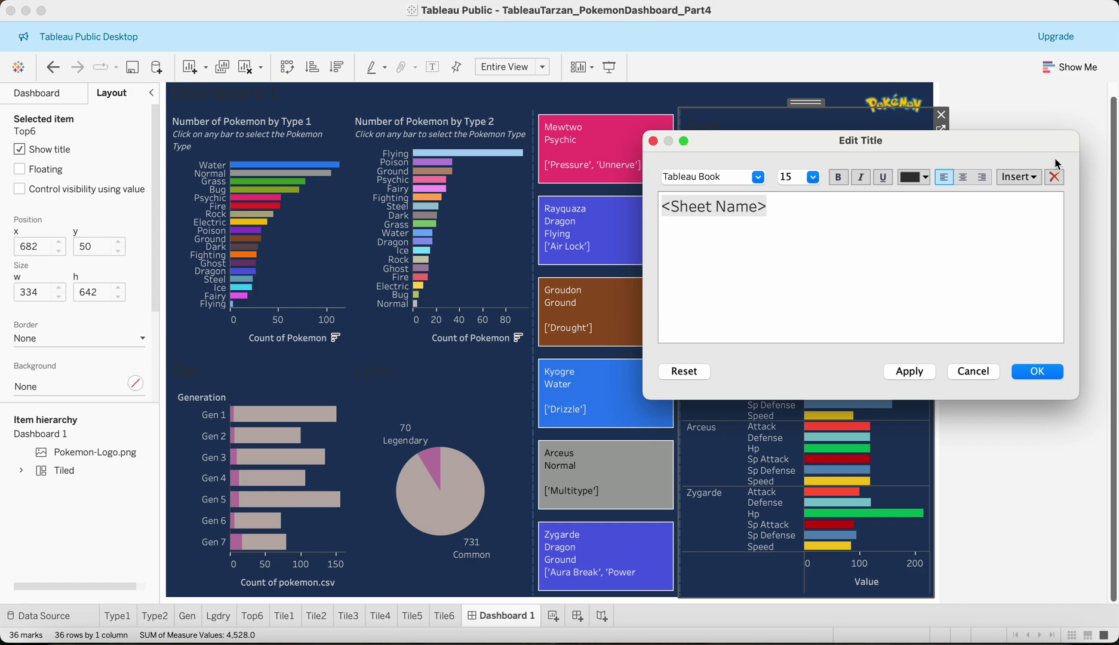
pyautogui.click(1033, 371)
pyautogui.rightClick(708, 135)
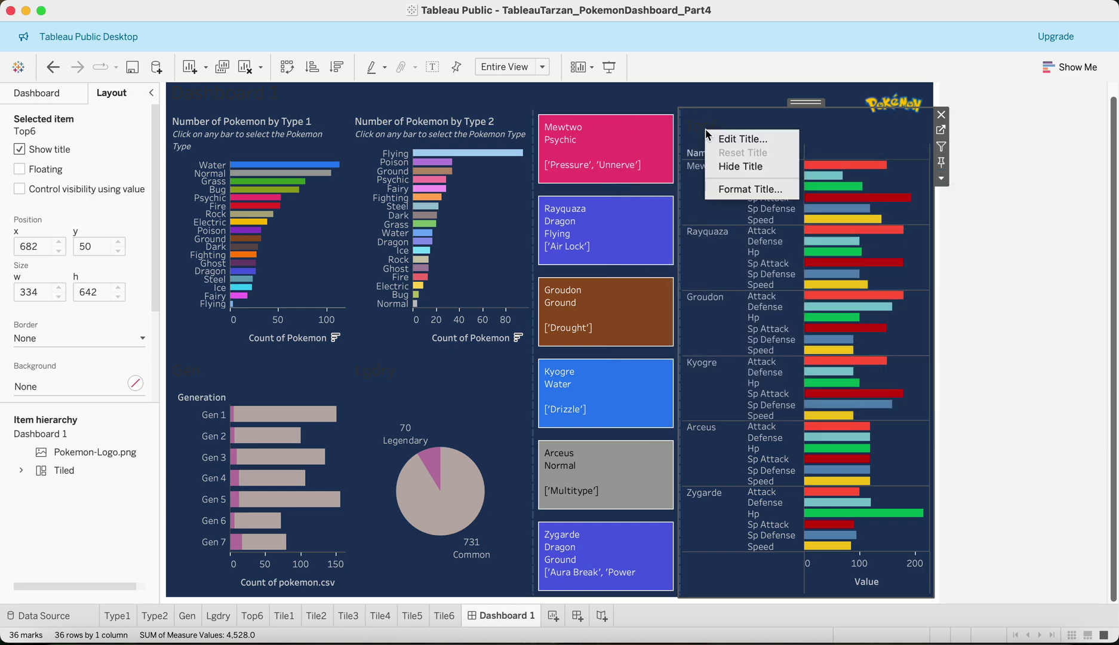
pyautogui.click(728, 166)
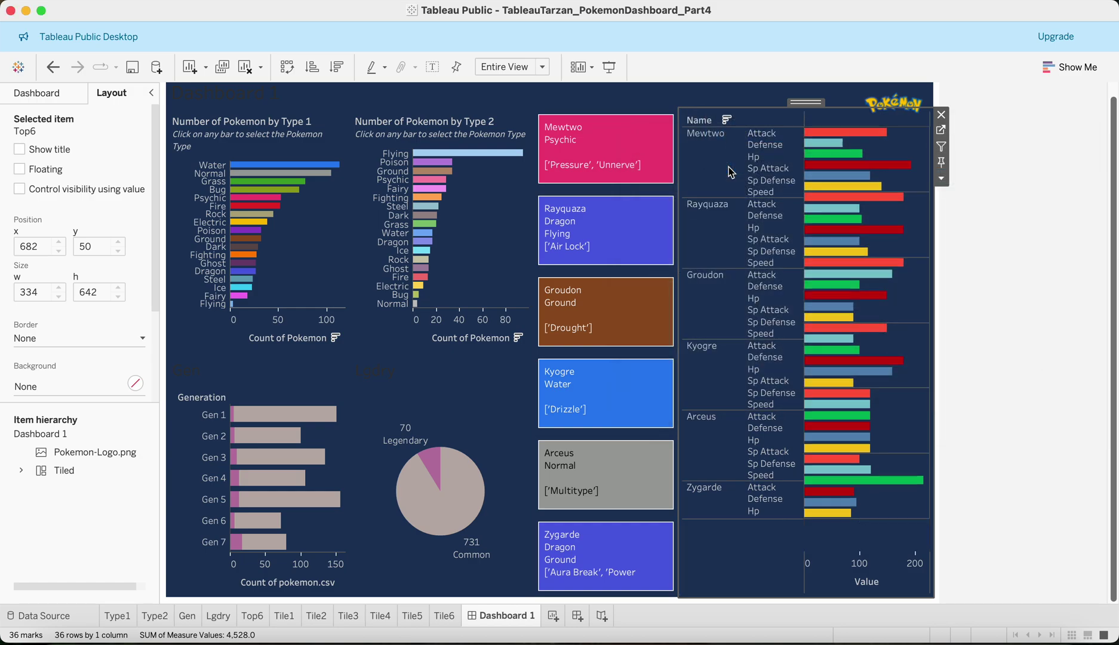
# Step: Hide the Top6 chart's row field labels and its Value axis header
pyautogui.rightClick(698, 117)
pyautogui.click(745, 256)
pyautogui.moveTo(549, 163)
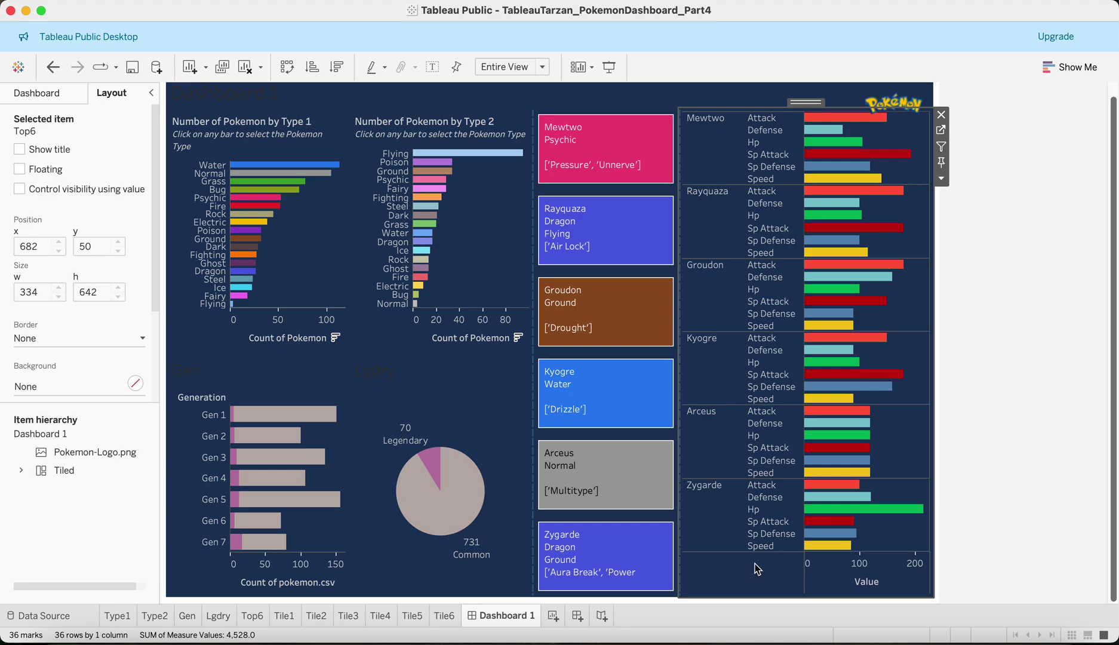
pyautogui.rightClick(855, 579)
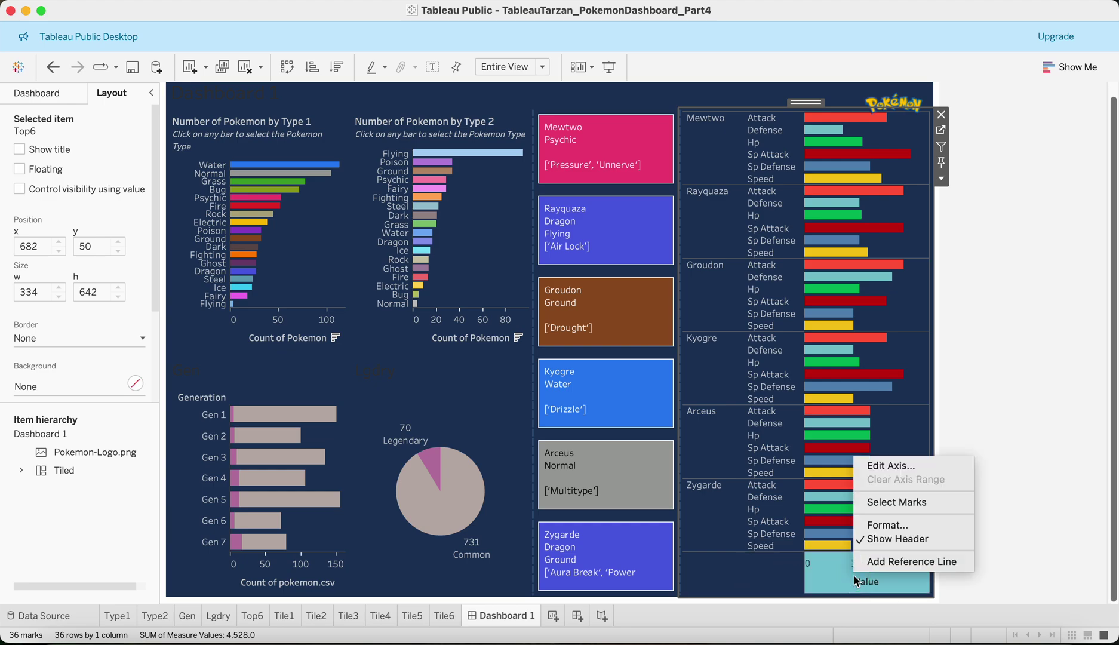
pyautogui.click(886, 545)
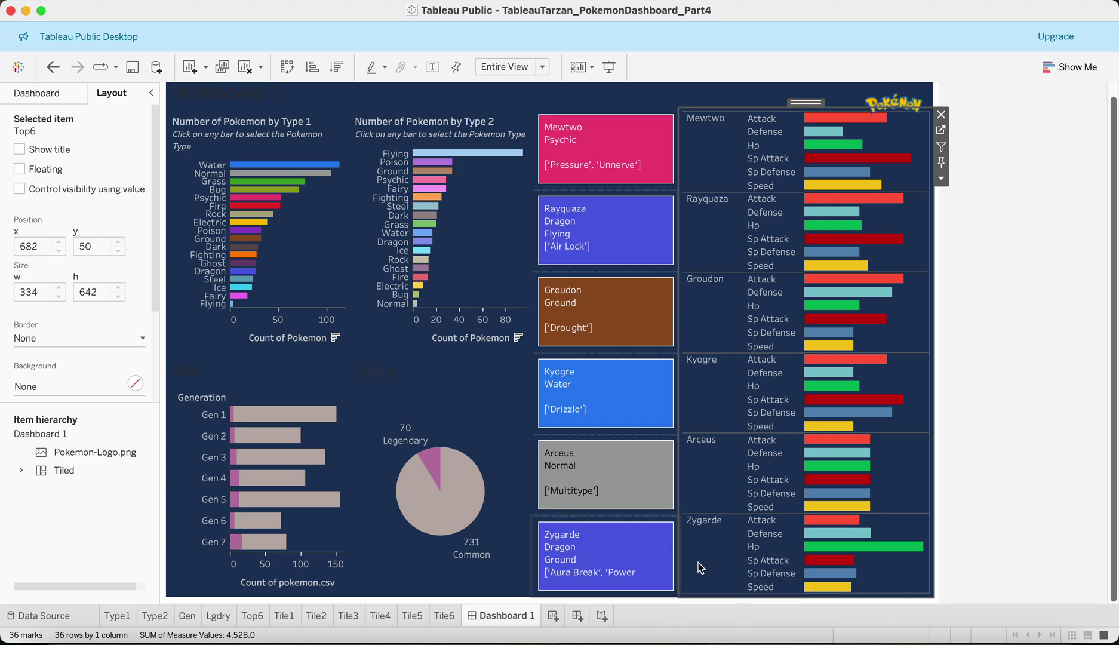
pyautogui.click(976, 428)
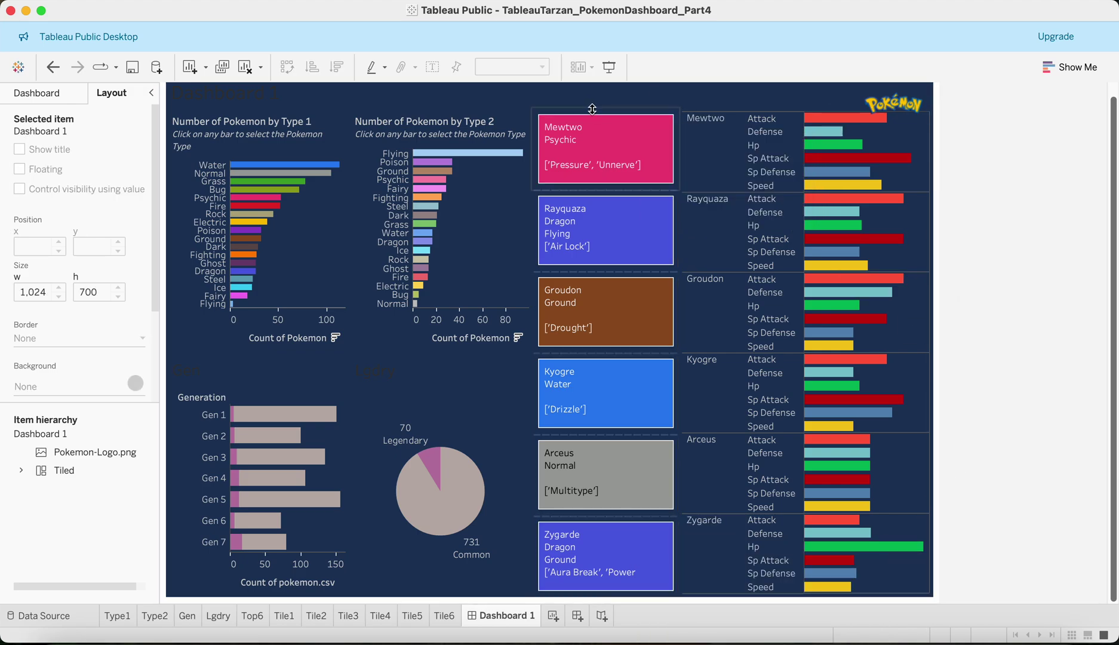
# Step: Lower the top edge of the charts to enlarge the dashboard title band, and resize the Pokémon logo to about 99 by 61 at x 913, y 13
pyautogui.moveTo(591, 109); pyautogui.dragTo(598, 123)
pyautogui.click(911, 109)
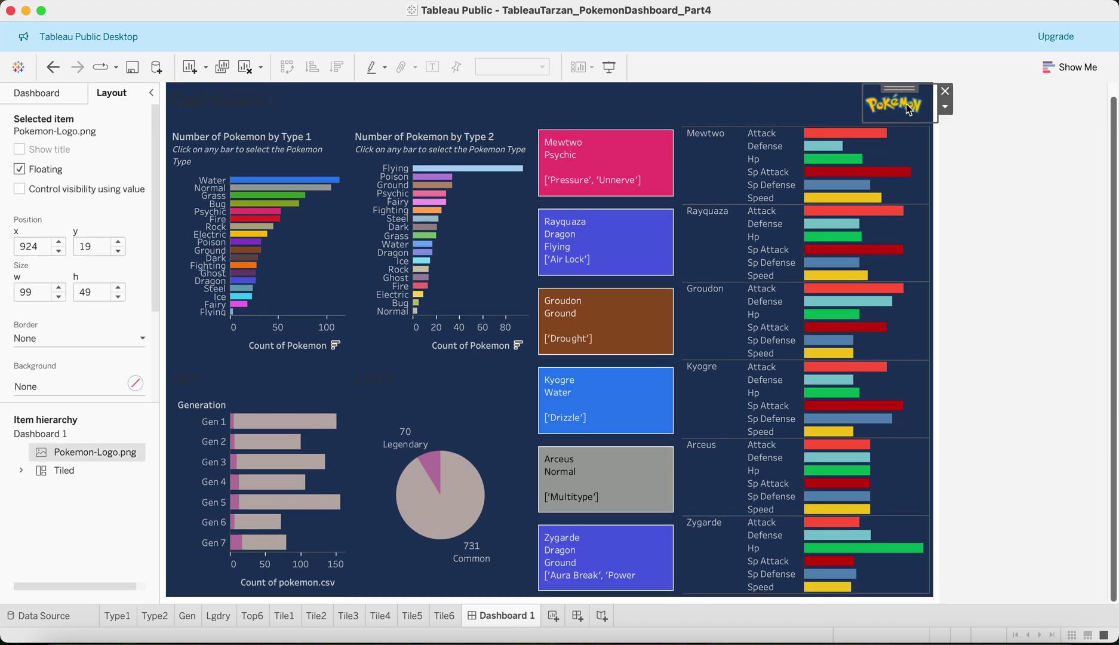
pyautogui.moveTo(908, 89); pyautogui.dragTo(901, 131)
pyautogui.click(891, 90)
pyautogui.moveTo(891, 89); pyautogui.dragTo(891, 88)
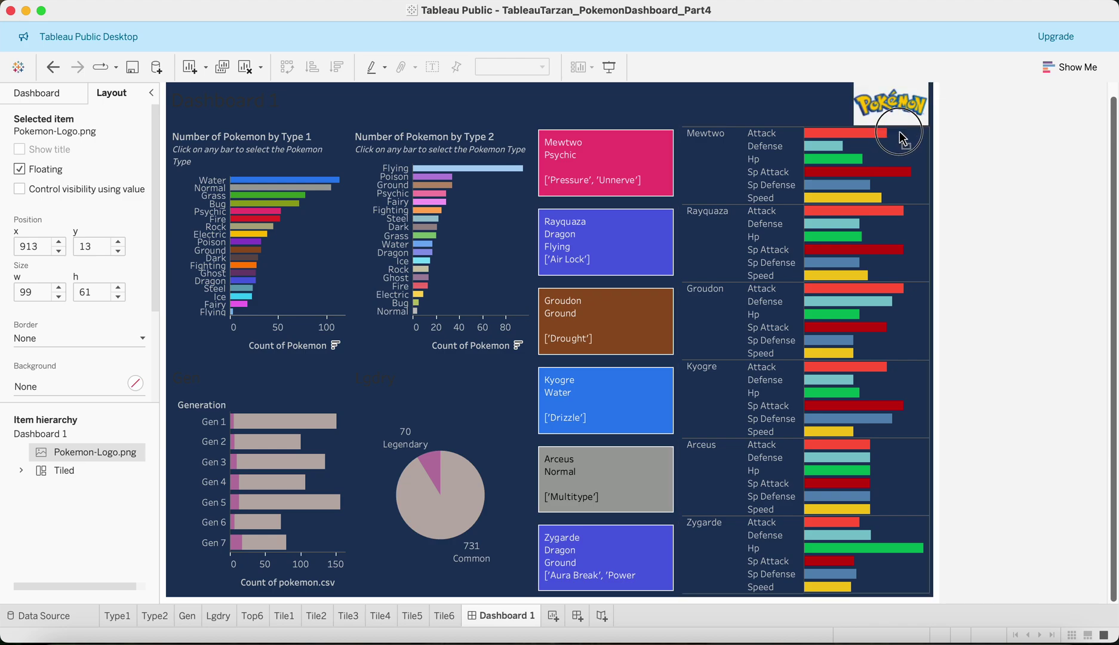
pyautogui.moveTo(900, 131); pyautogui.dragTo(900, 131)
pyautogui.click(996, 160)
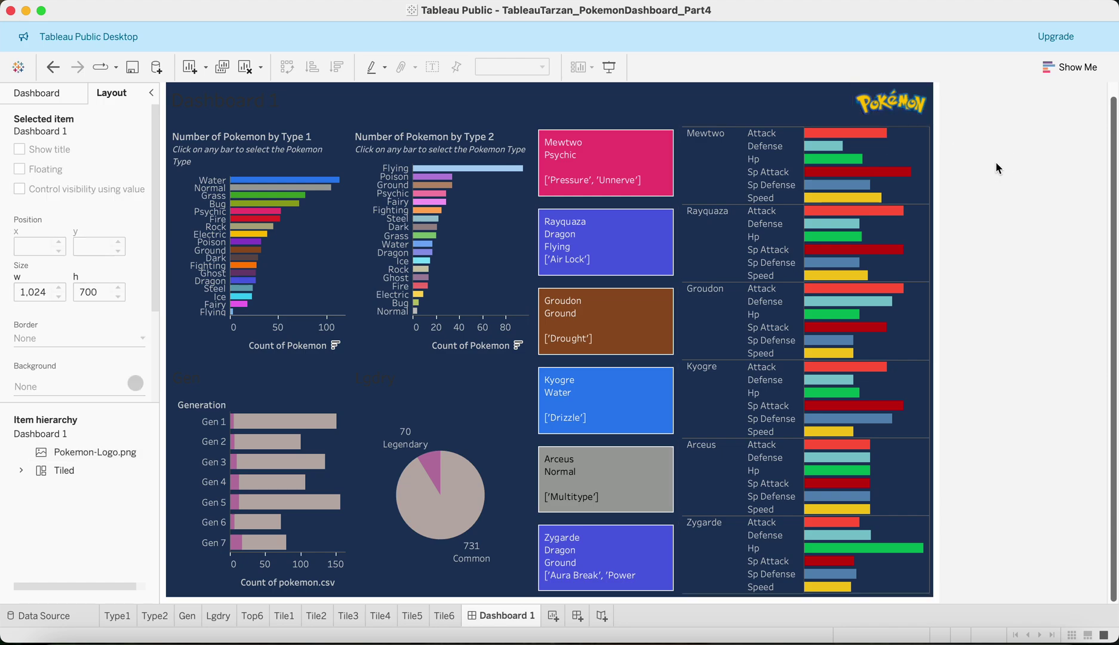
# Step: Replace the Gen chart's title with "Pokemon by Generation" and a second line "Click on any bar to select Pokemon Generation"
pyautogui.doubleClick(209, 379)
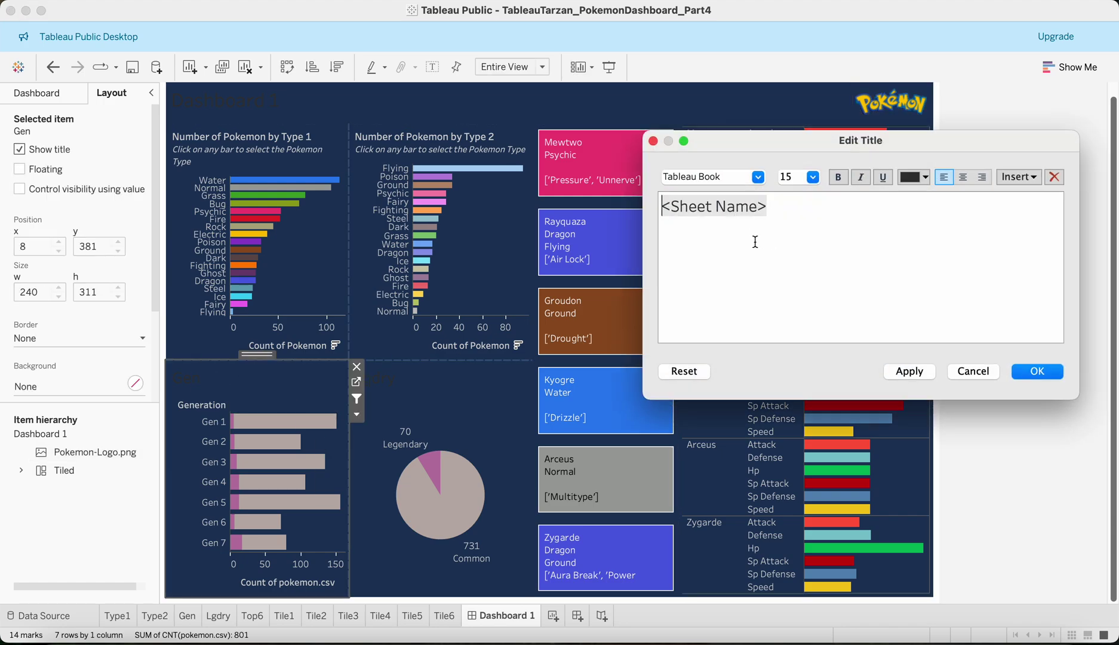
pyautogui.write('Click on any bar to select the Pokemon Type')
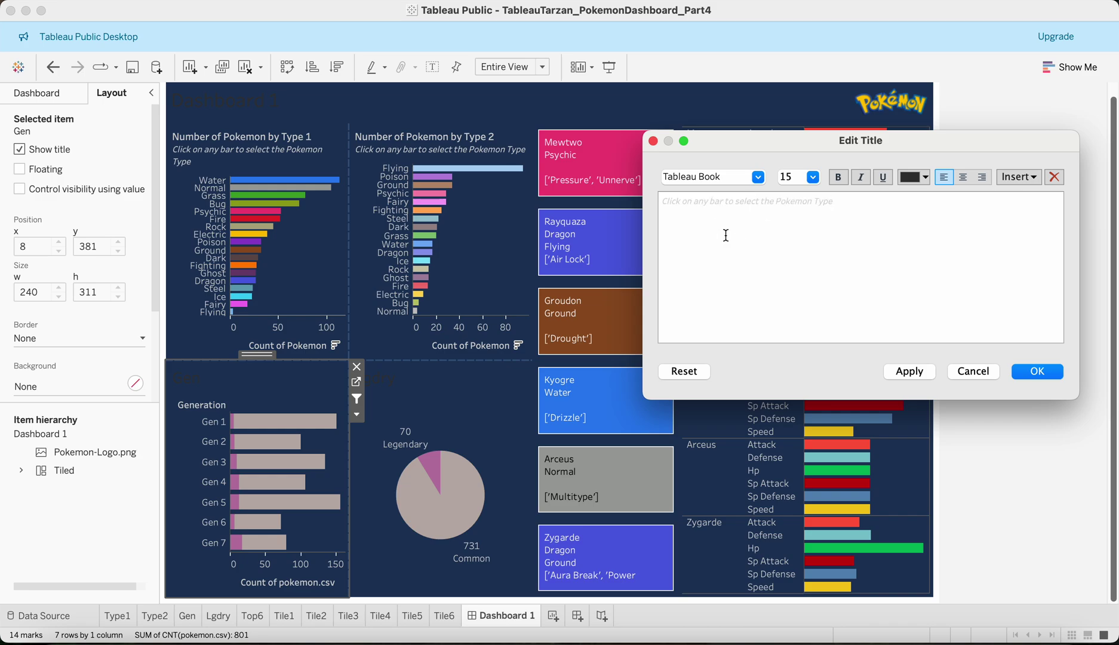
pyautogui.press('super+a')
pyautogui.press('BackSpace')
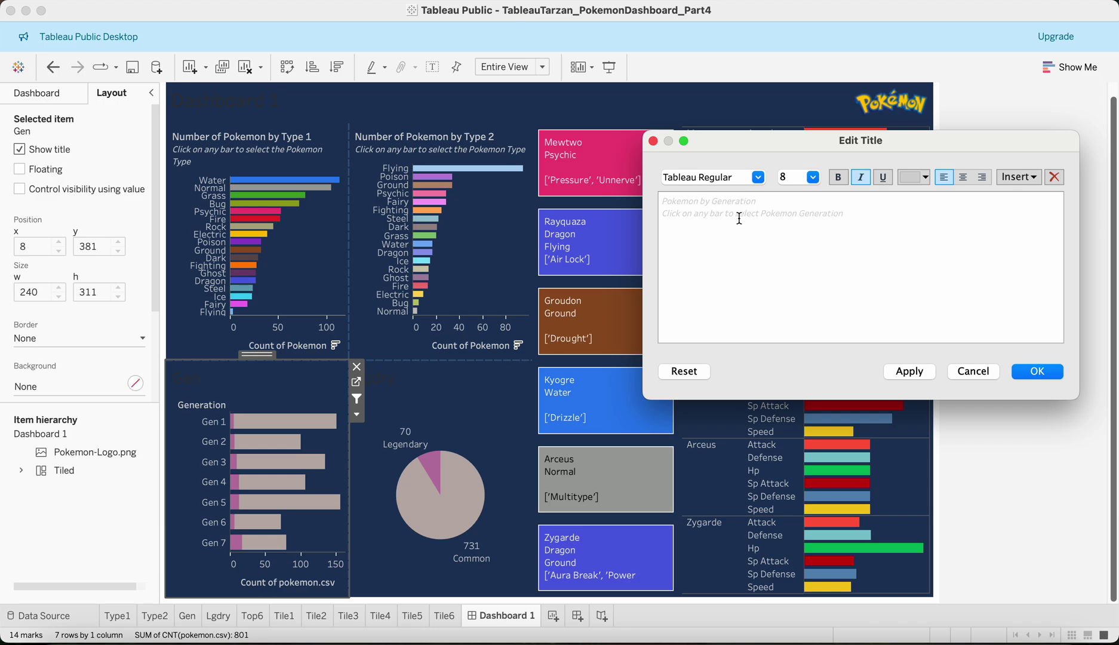
# Step: Set the "Pokemon by Generation" heading to Tableau Medium at size 10
pyautogui.moveTo(759, 203); pyautogui.dragTo(656, 203)
pyautogui.click(656, 203)
pyautogui.click(782, 201)
pyautogui.moveTo(759, 201); pyautogui.dragTo(657, 203)
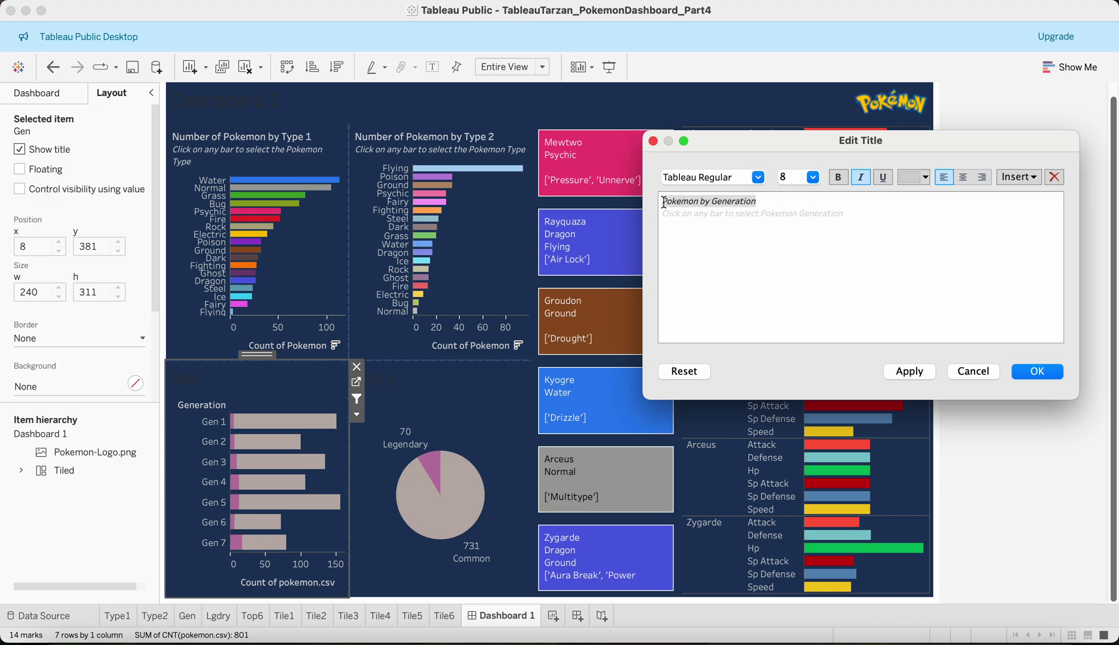
pyautogui.click(812, 178)
pyautogui.click(792, 203)
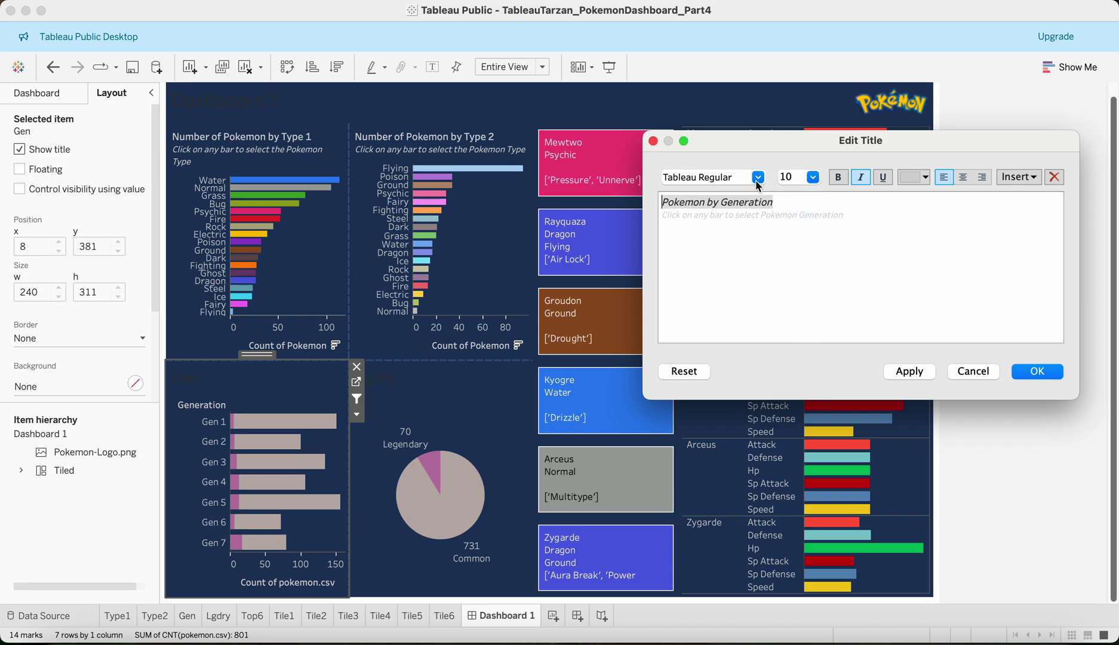
pyautogui.click(758, 178)
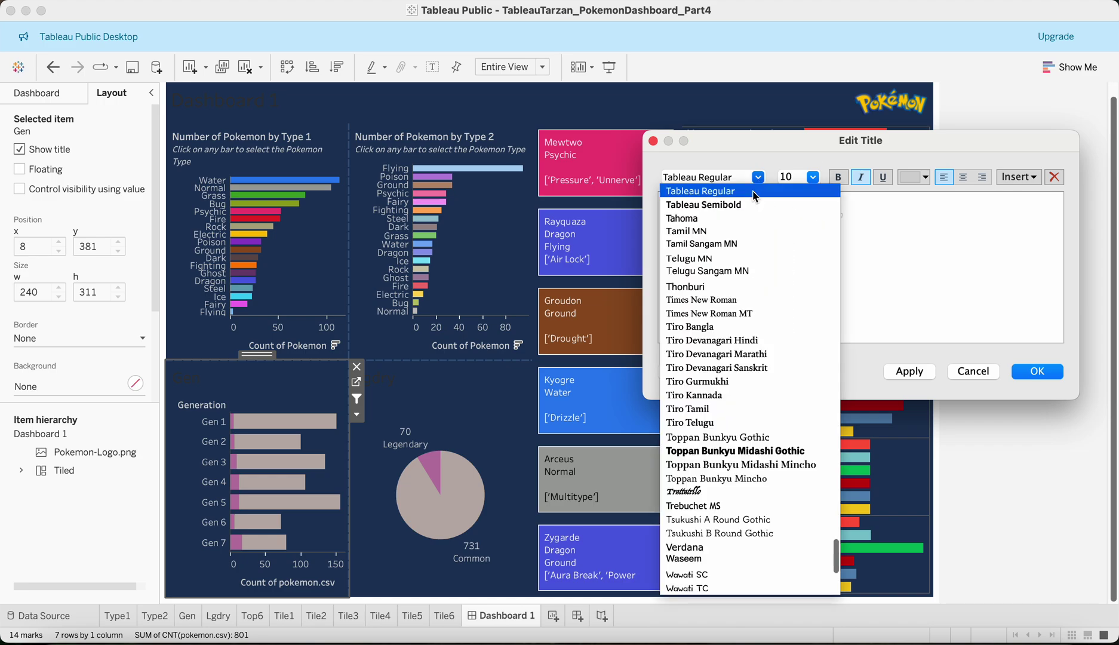
pyautogui.scroll(2, 716, 211)
pyautogui.click(709, 191)
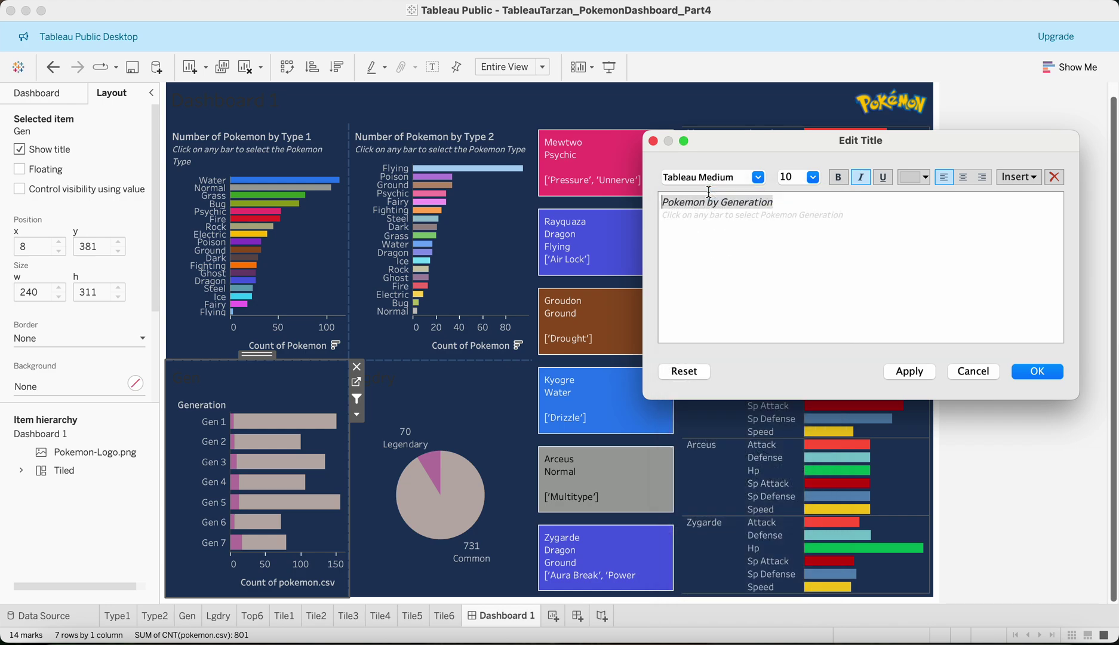
# Step: Remove the italics from the "Pokemon by Generation" heading and accept the title
pyautogui.click(785, 212)
pyautogui.click(772, 205)
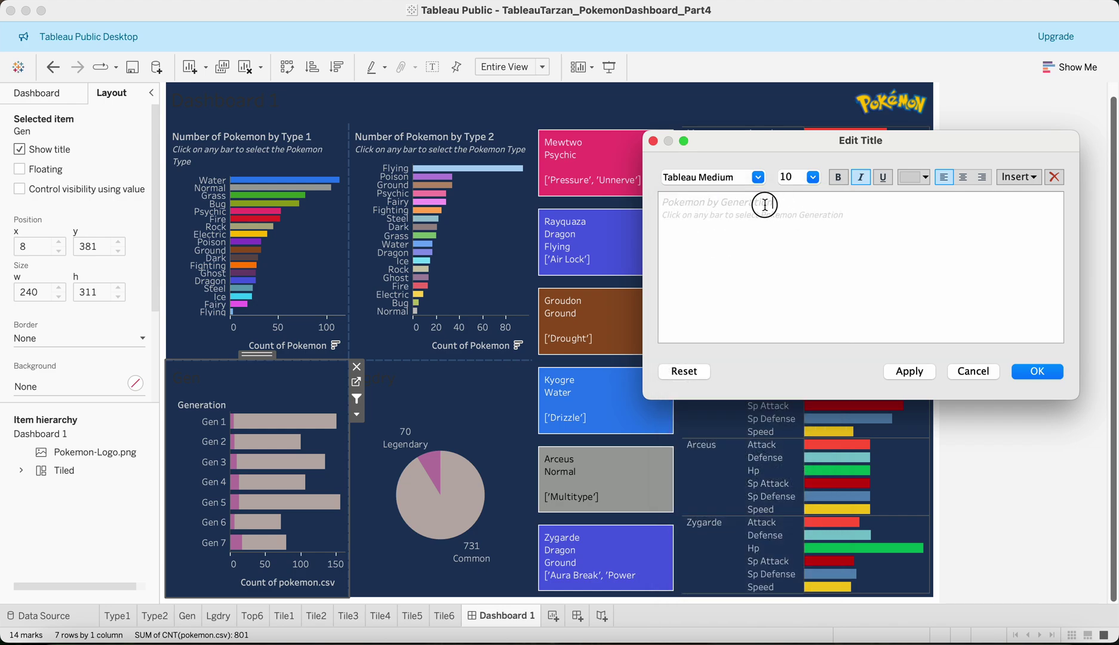
pyautogui.moveTo(772, 204); pyautogui.dragTo(662, 206)
pyautogui.click(861, 178)
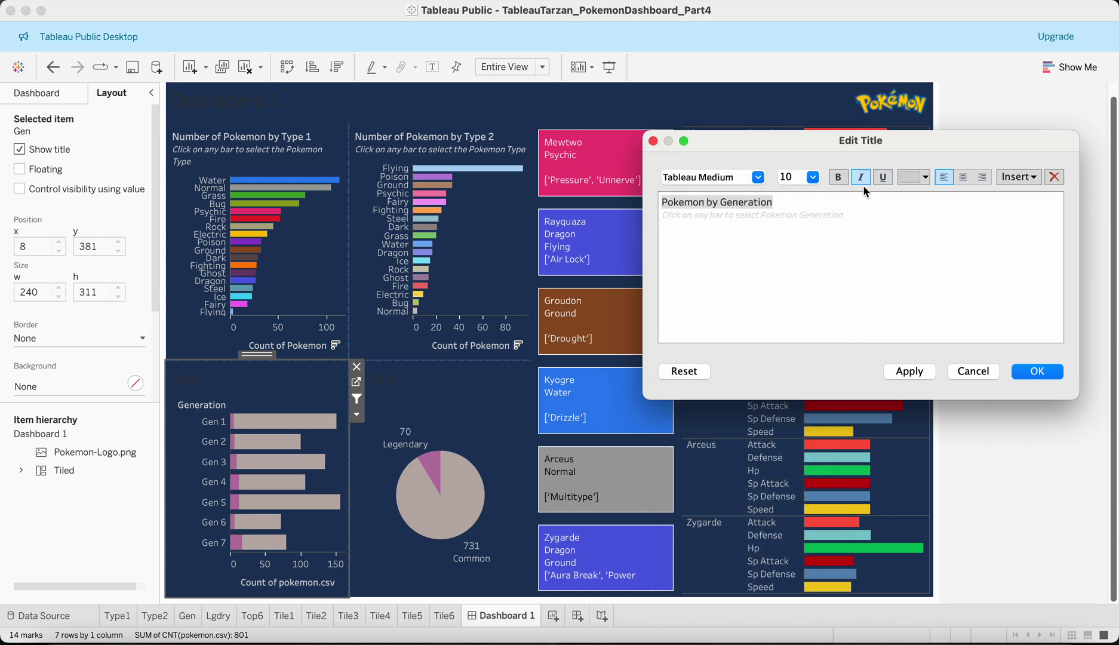
pyautogui.click(855, 216)
pyautogui.click(925, 372)
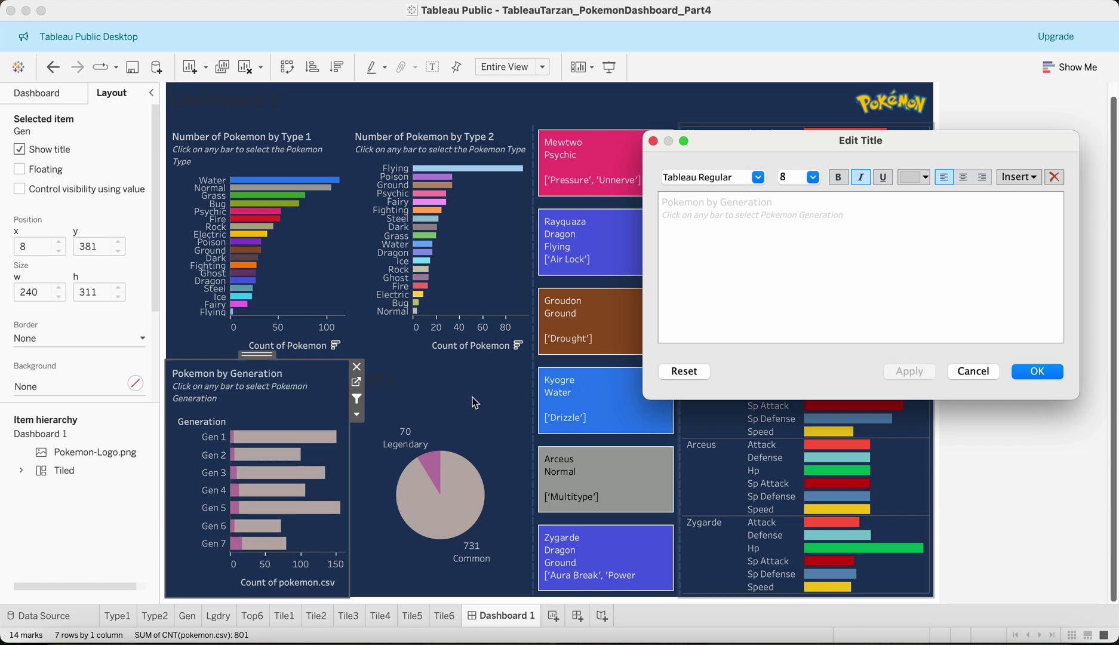
pyautogui.click(1034, 375)
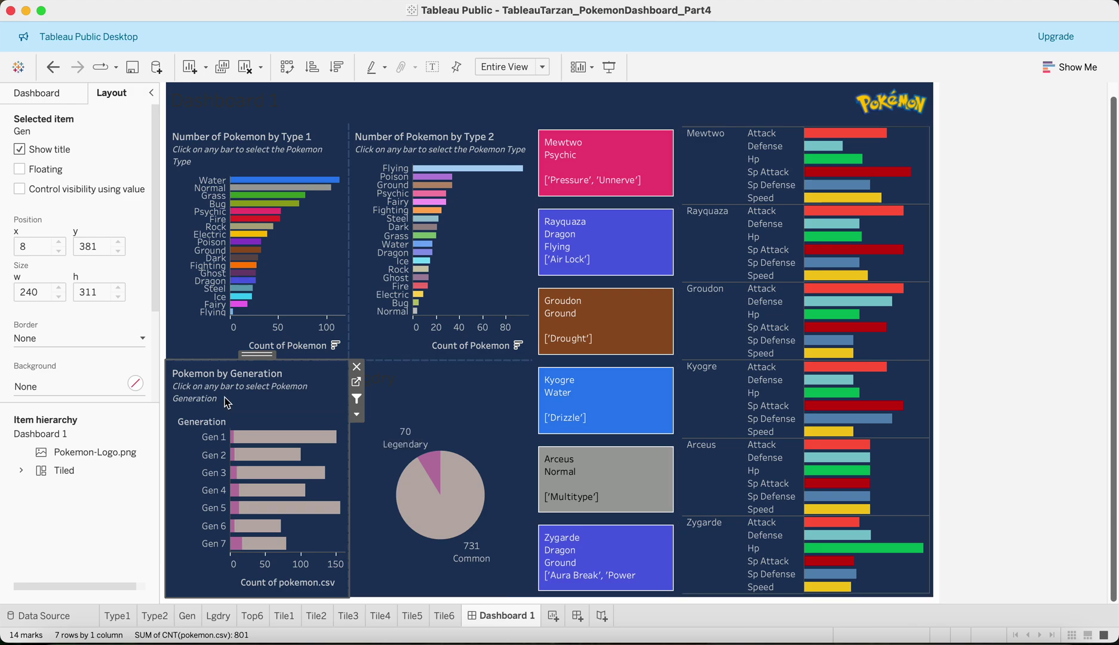
# Step: Reuse the Gen chart's title text as the legendary pie chart's title, changing its heading to "Pokemon by Legendary Status"
pyautogui.doubleClick(239, 382)
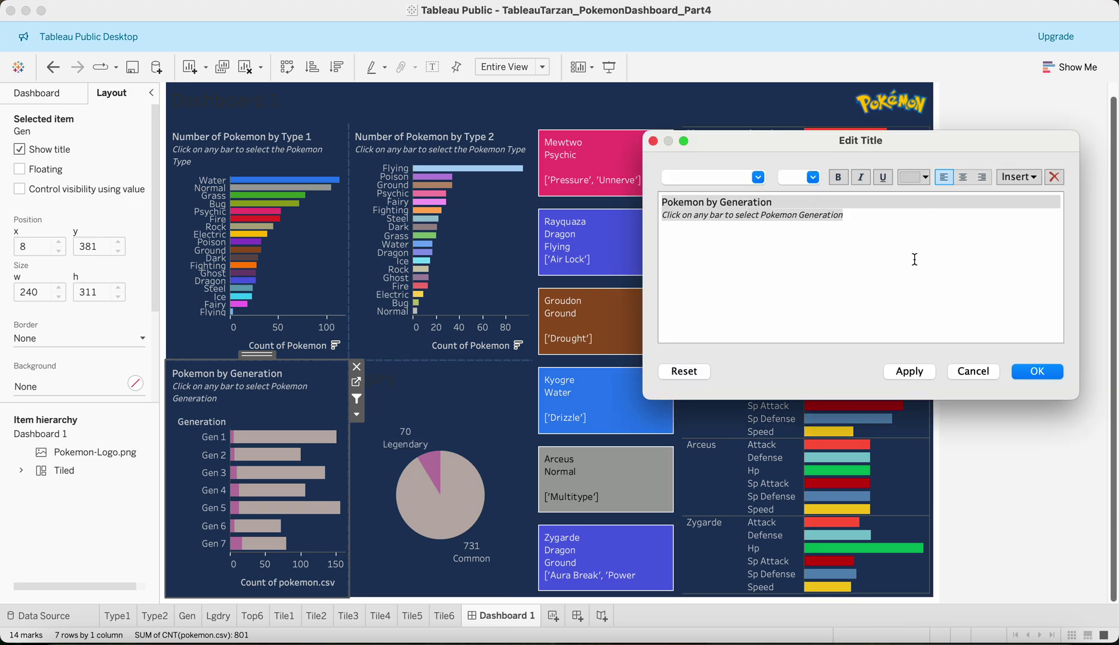
pyautogui.click(1037, 372)
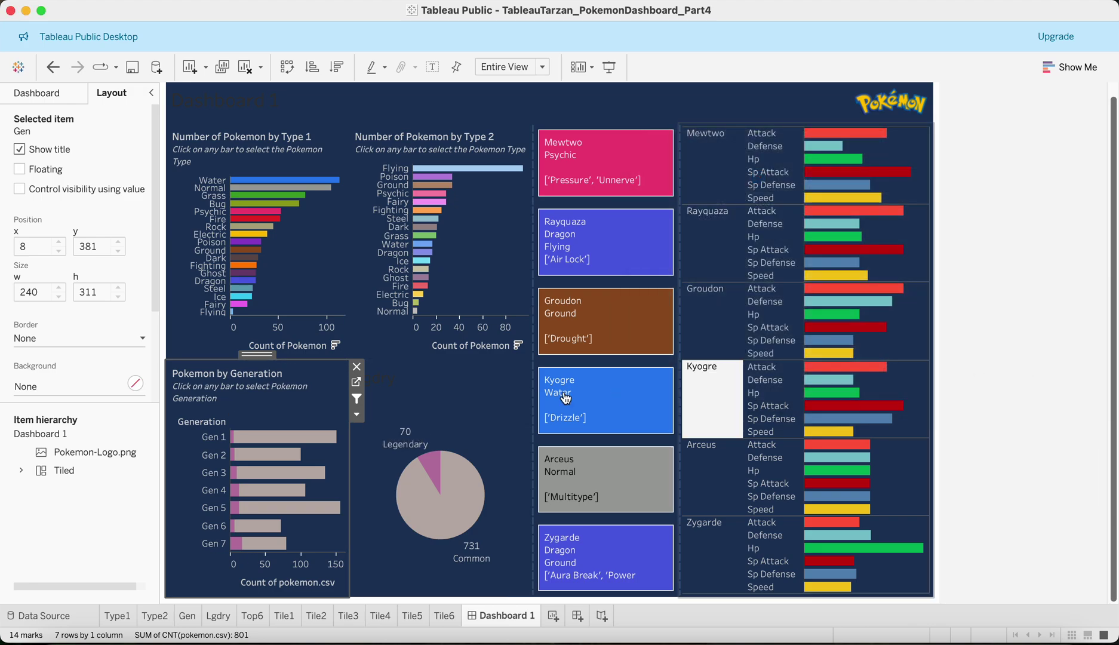
pyautogui.doubleClick(441, 385)
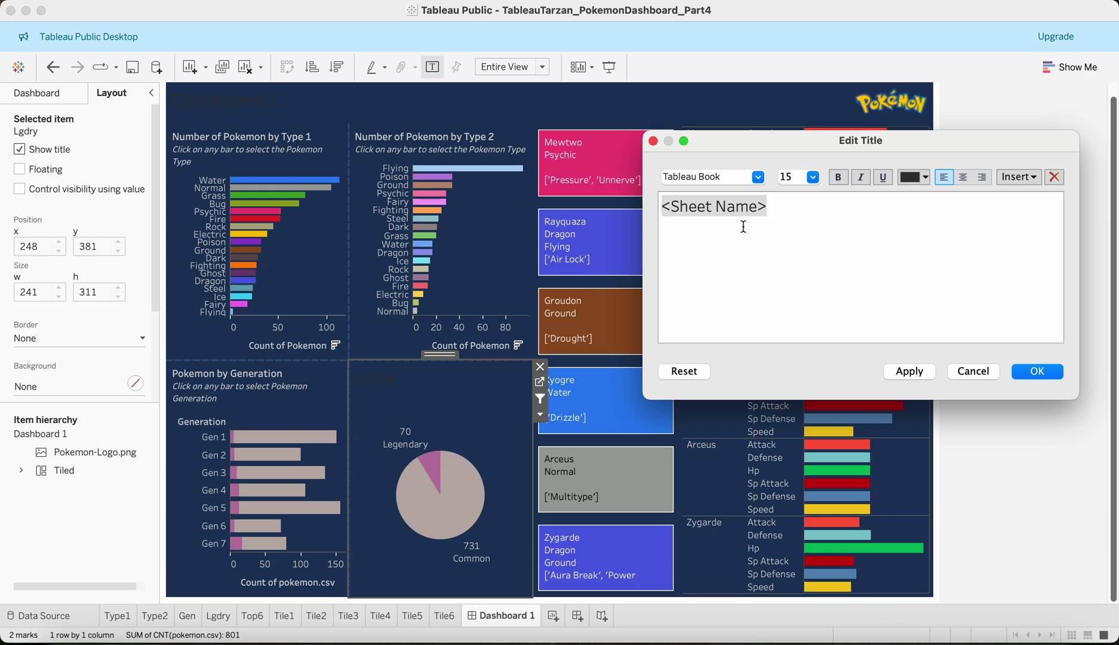
pyautogui.write('Pokemon by Generation Click on any bar to select Pokemon Generation')
pyautogui.doubleClick(743, 203)
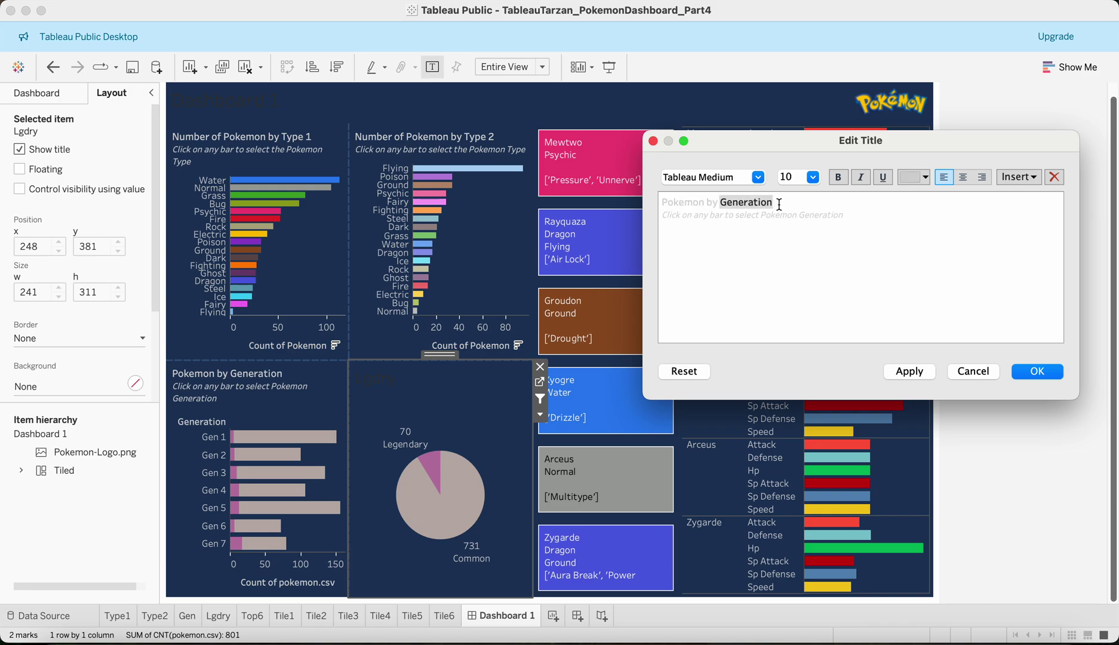
pyautogui.write('Legendary Status')
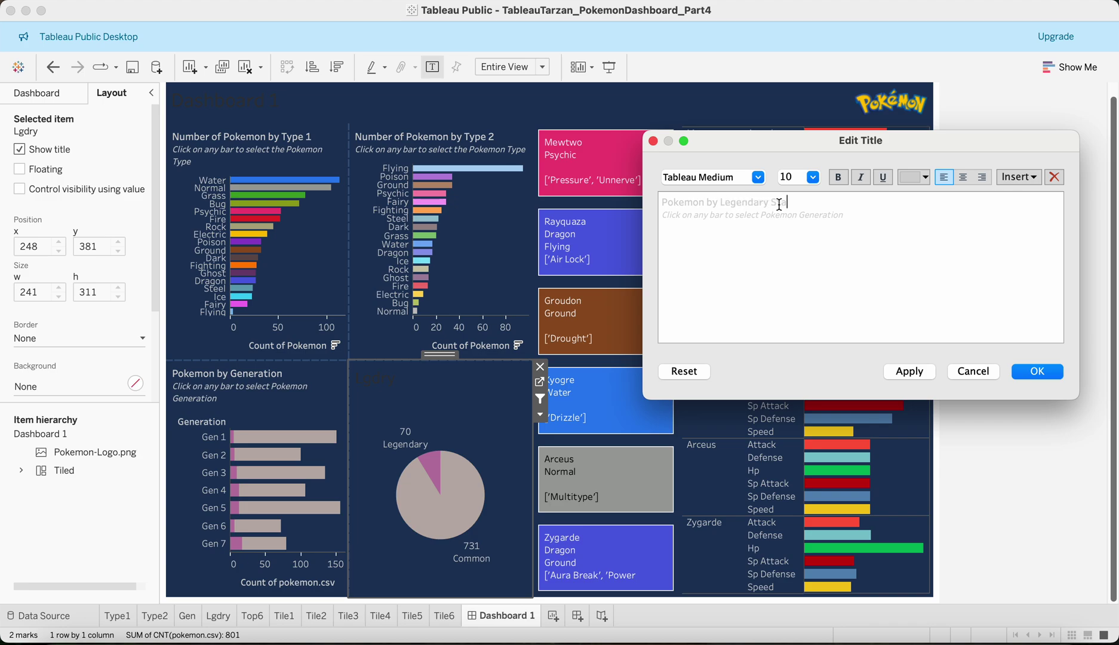
# Step: Change the pie chart title's second line to "Click on any bar to select Pokemon Status" and accept the title
pyautogui.click(847, 218)
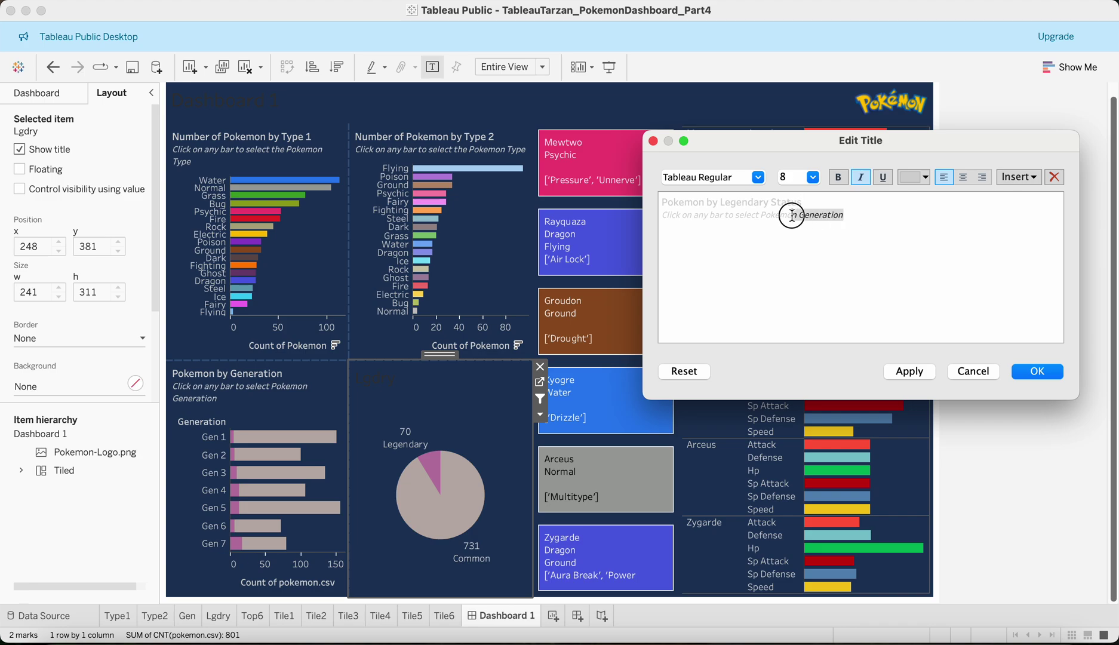
pyautogui.doubleClick(822, 215)
pyautogui.write('Status')
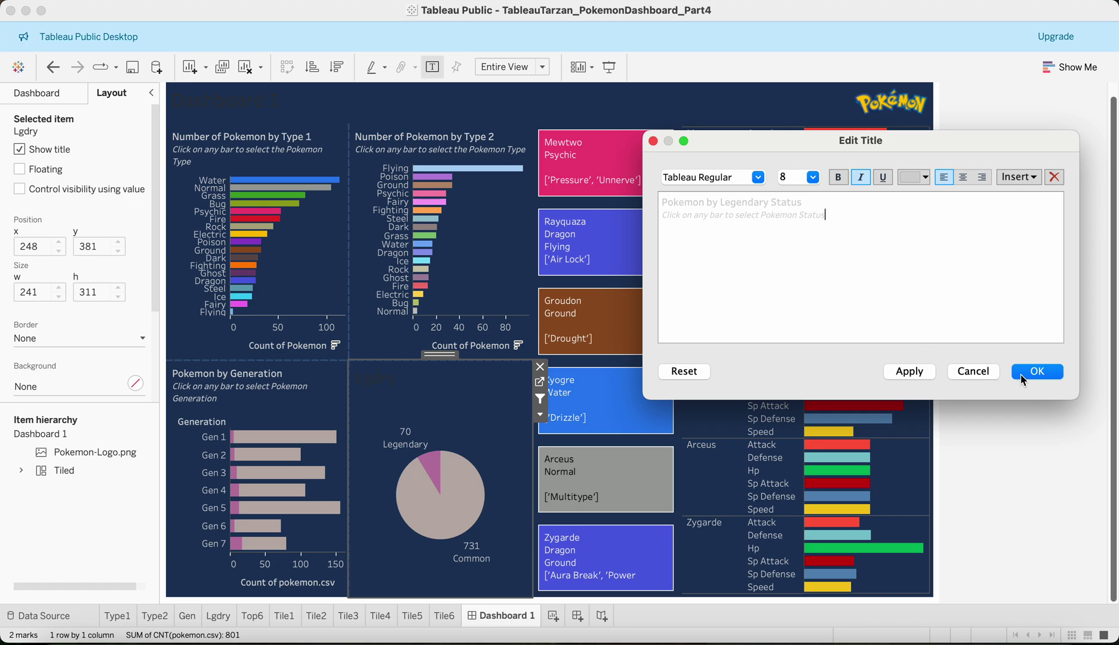
pyautogui.click(1021, 375)
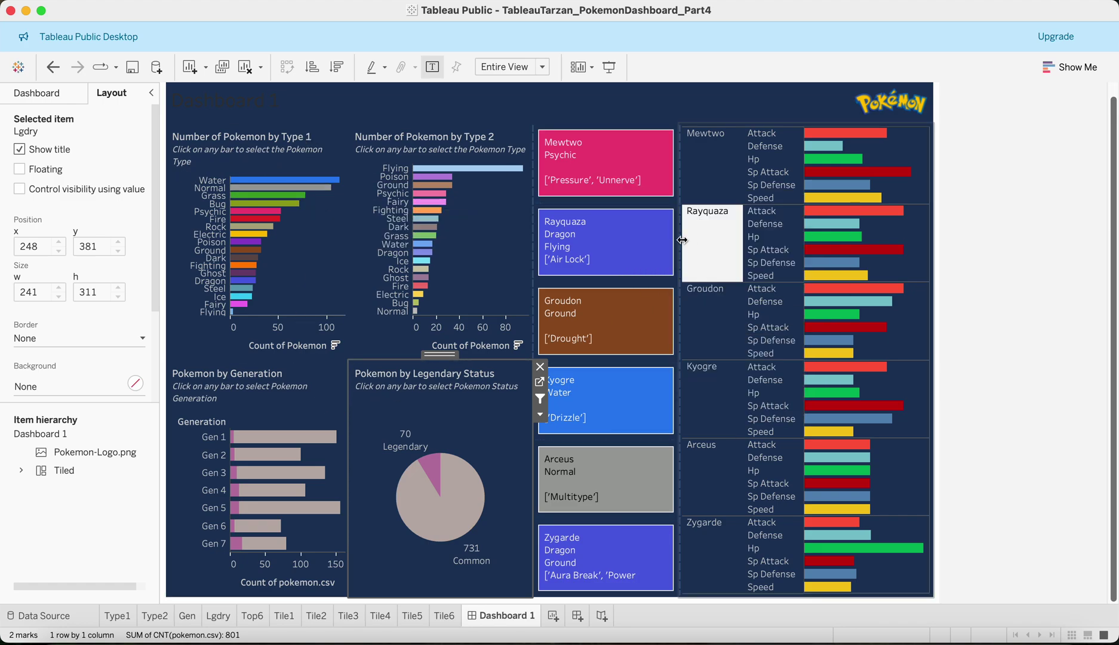
# Step: Widen the Pokémon tile column at the stats chart's expense, and widen the Type, Generation and Legendary charts to about 262 each
pyautogui.moveTo(681, 240); pyautogui.dragTo(705, 238)
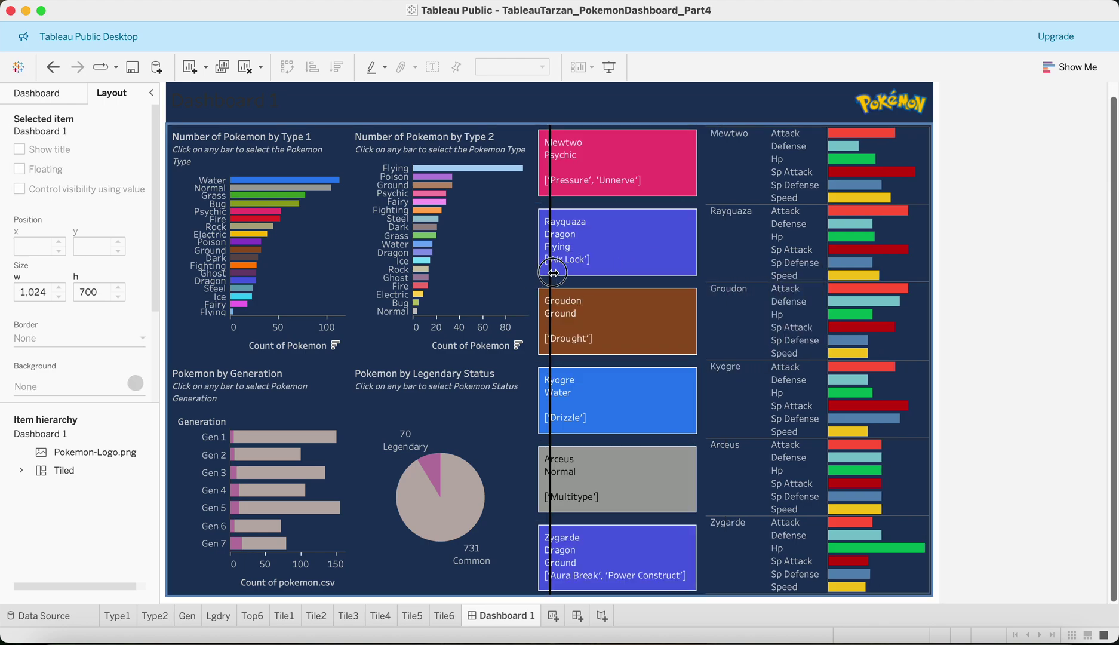
pyautogui.moveTo(567, 277); pyautogui.dragTo(566, 276)
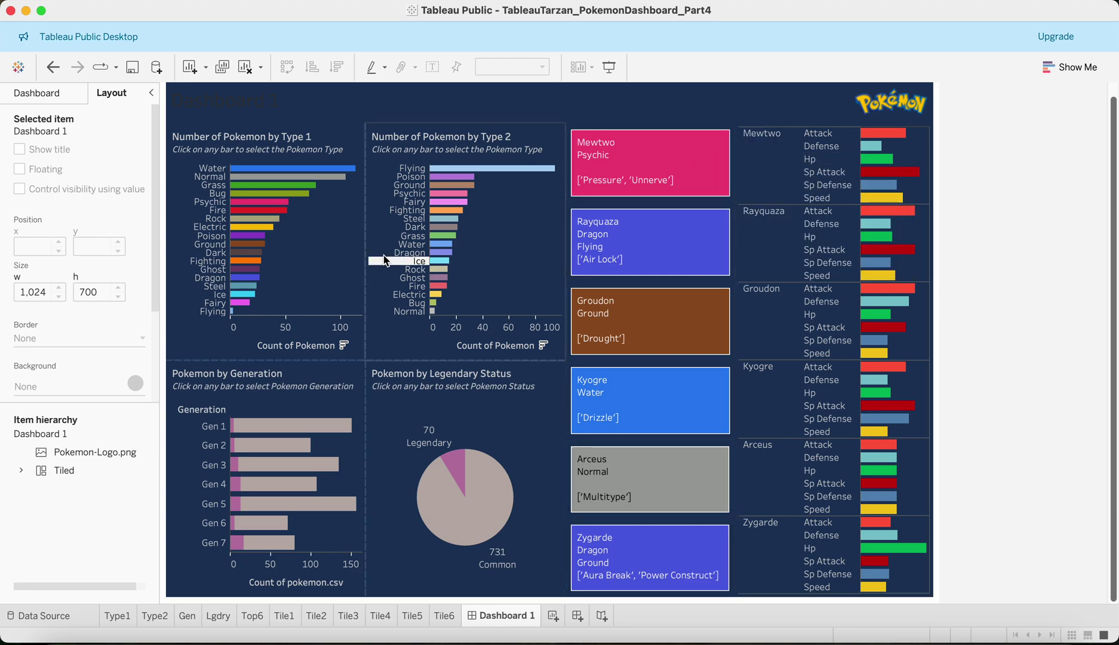
# Step: Filter the dashboard to Water in the Type 1 chart, and hide the Pokémon name headers in the stats bar chart
pyautogui.click(244, 169)
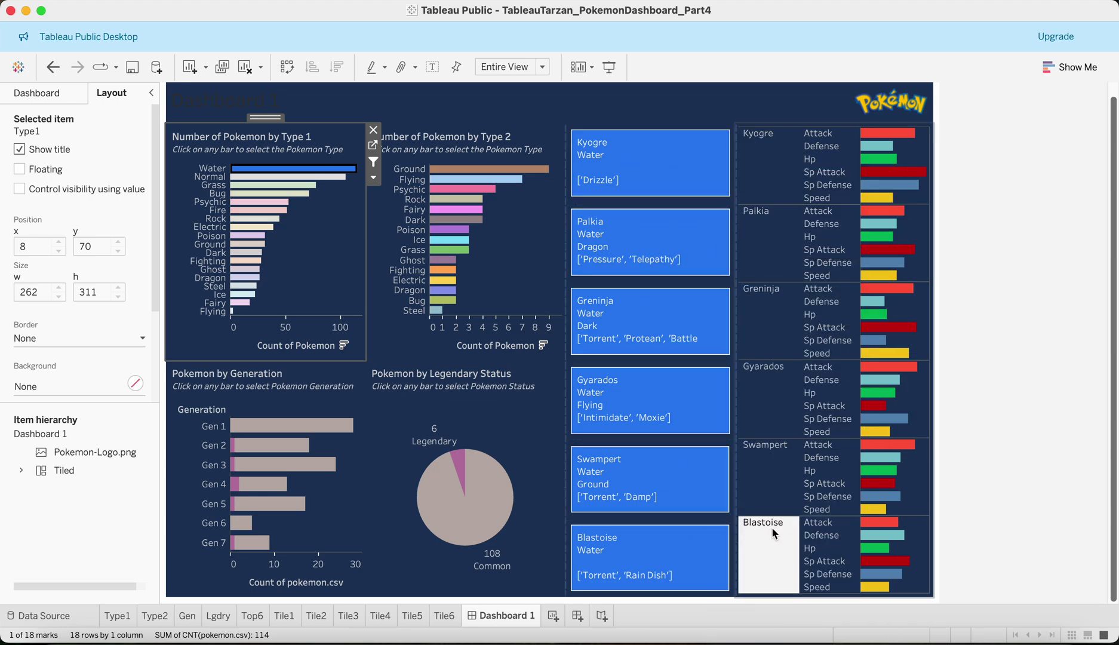
pyautogui.rightClick(773, 152)
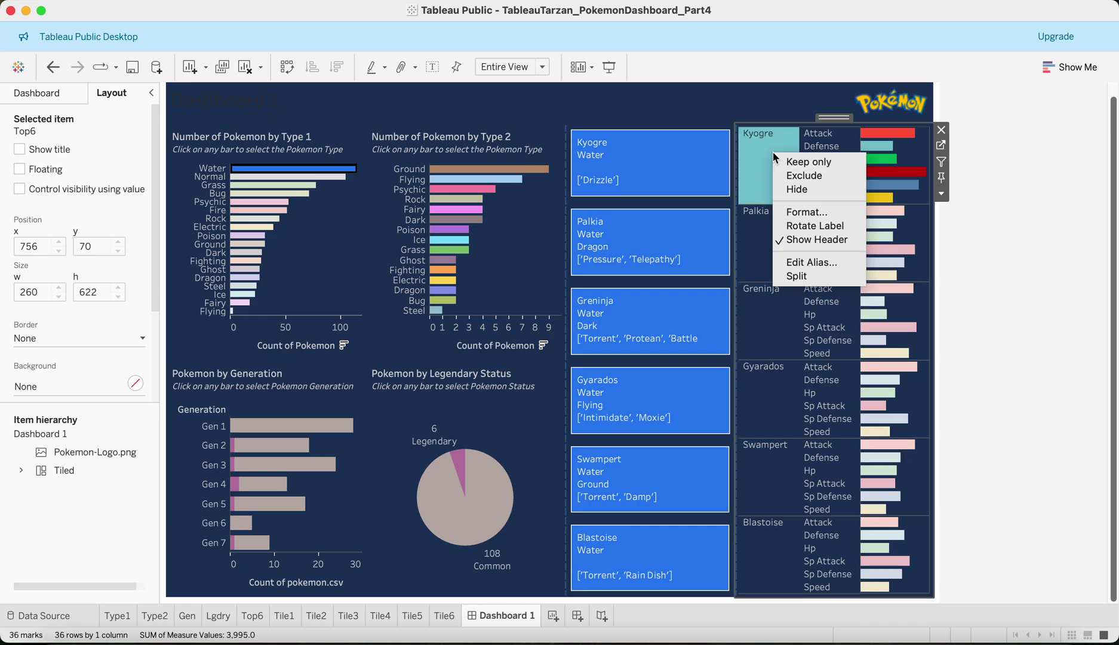
pyautogui.click(794, 190)
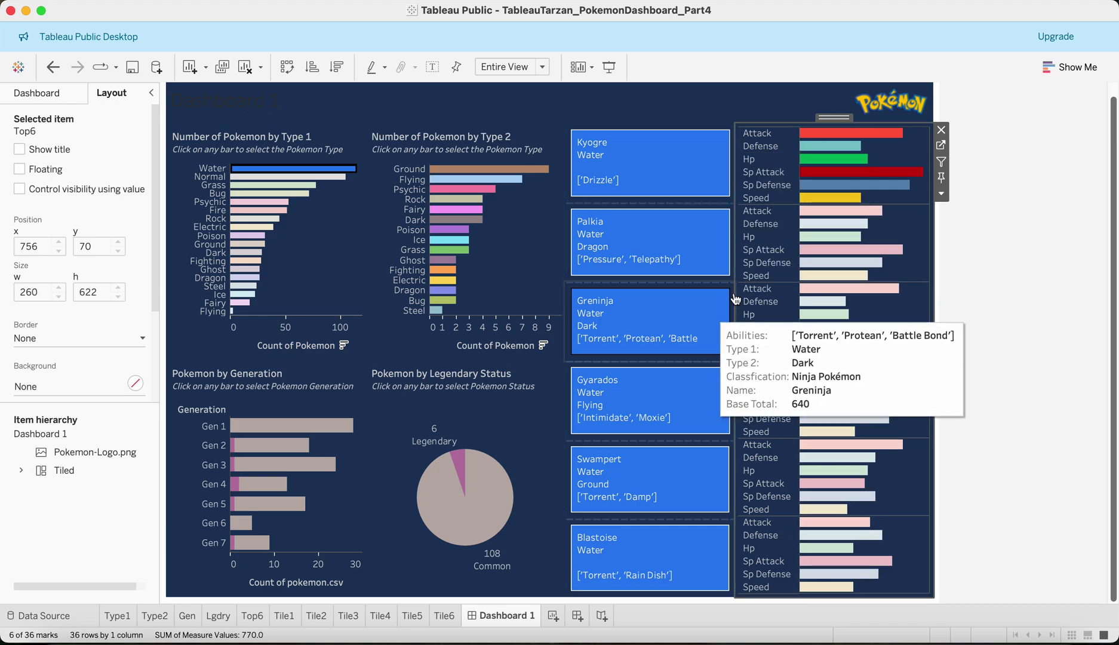
pyautogui.click(988, 351)
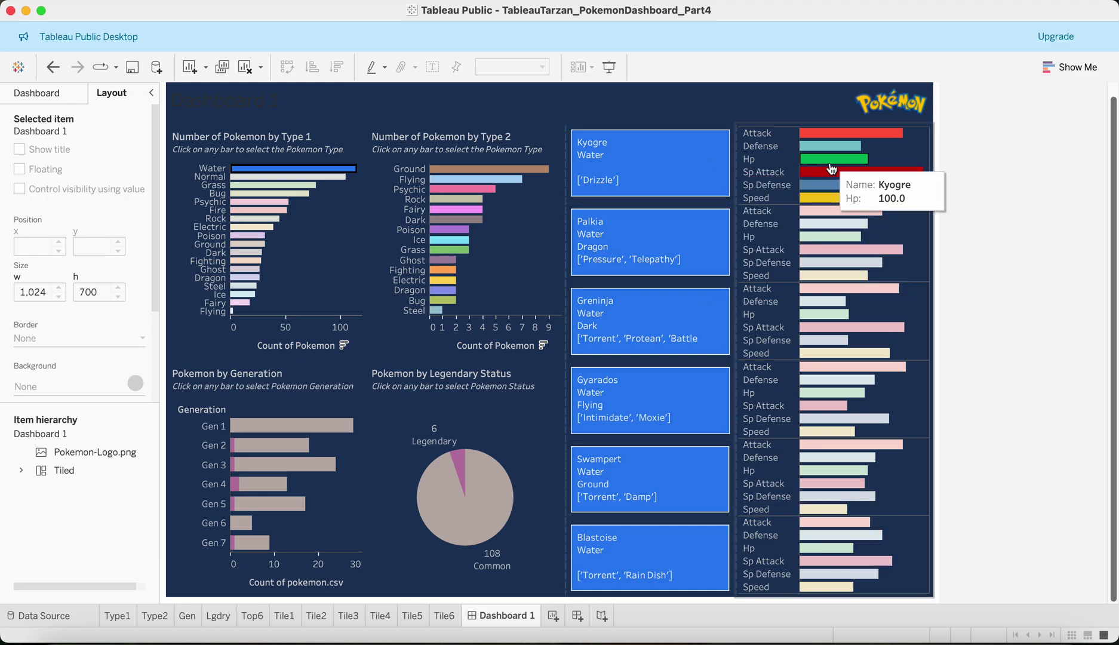
pyautogui.click(908, 171)
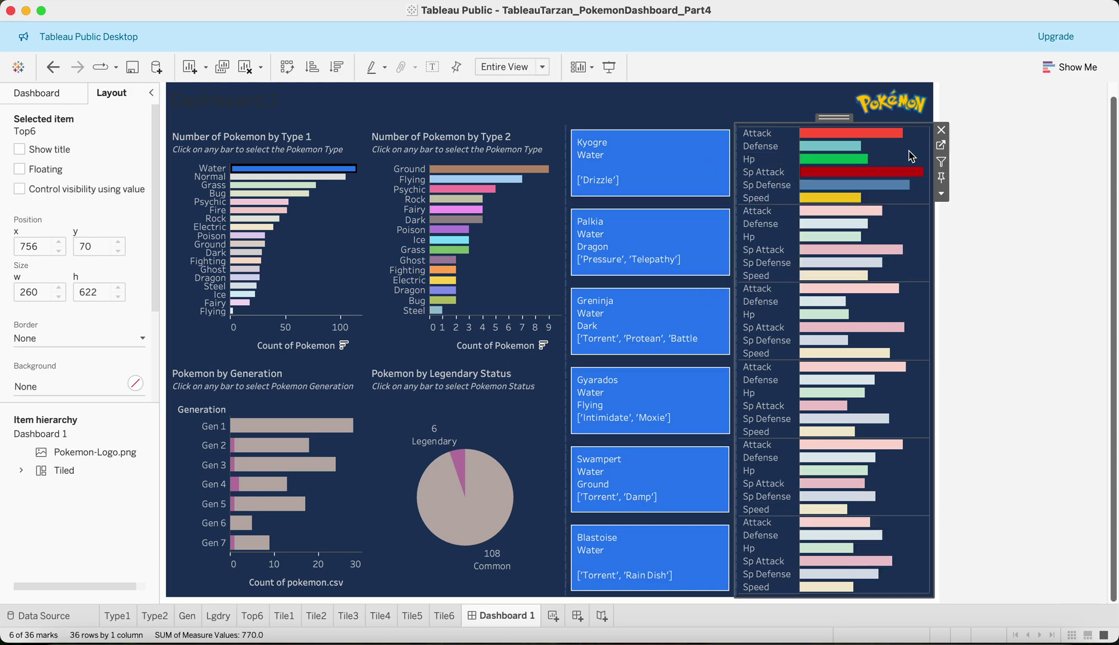
pyautogui.click(777, 173)
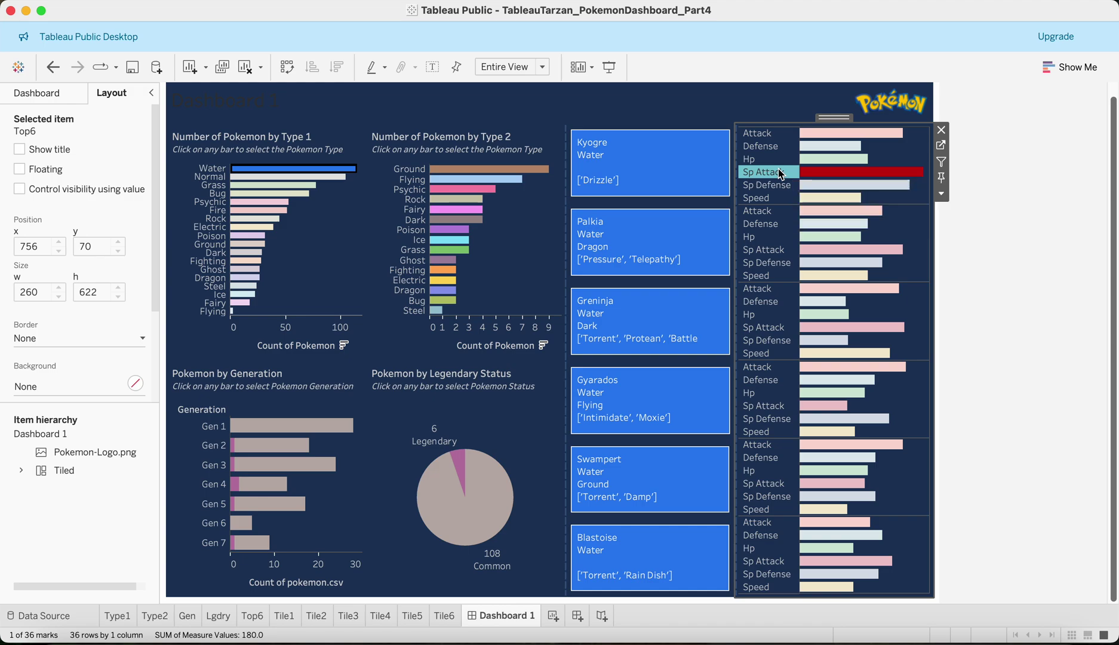
pyautogui.click(1000, 287)
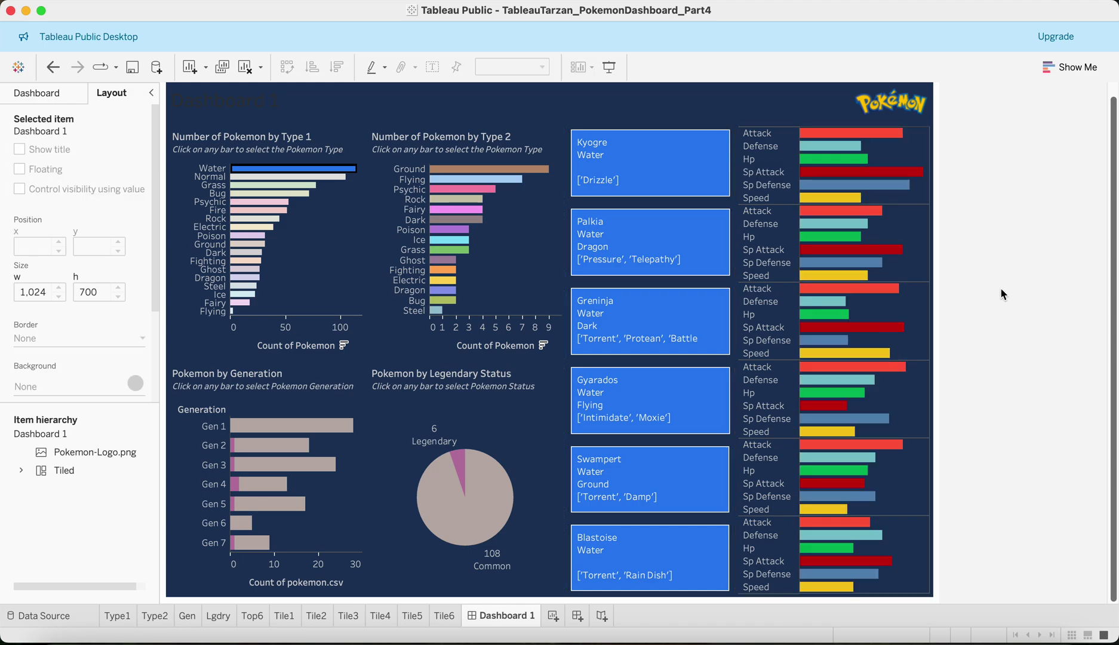
pyautogui.click(911, 225)
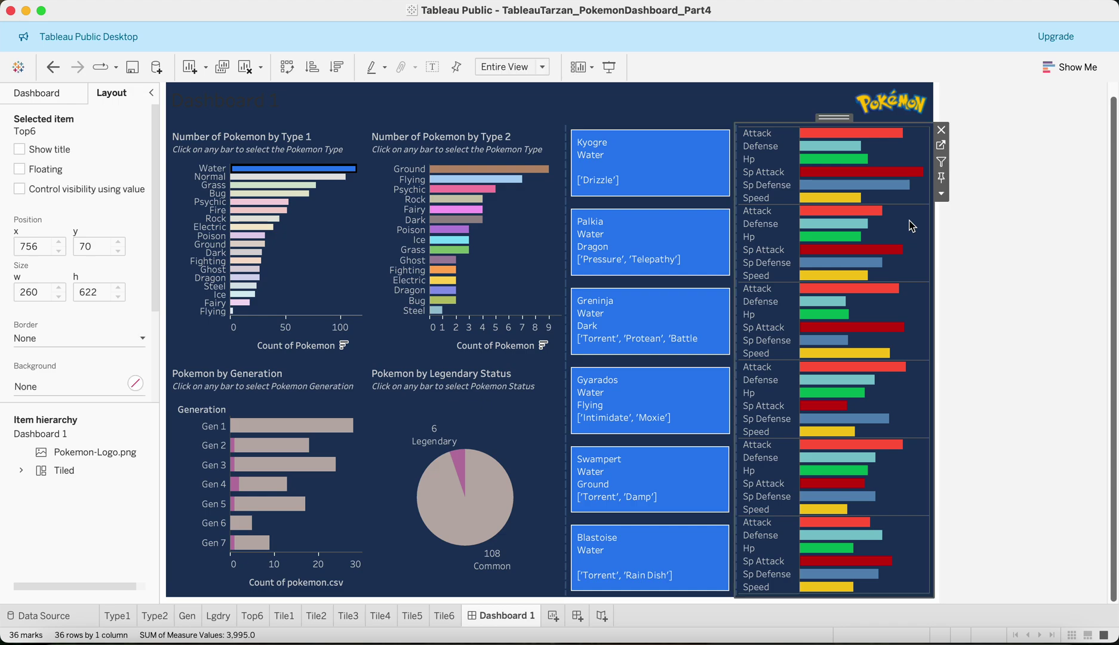
pyautogui.rightClick(911, 225)
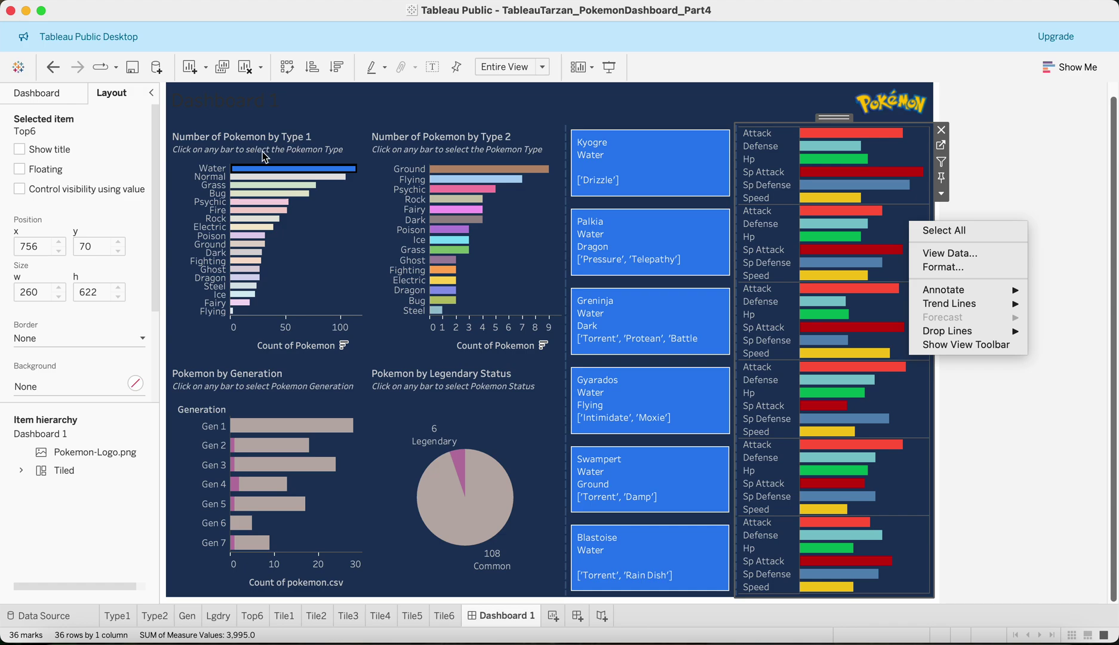
pyautogui.click(298, 175)
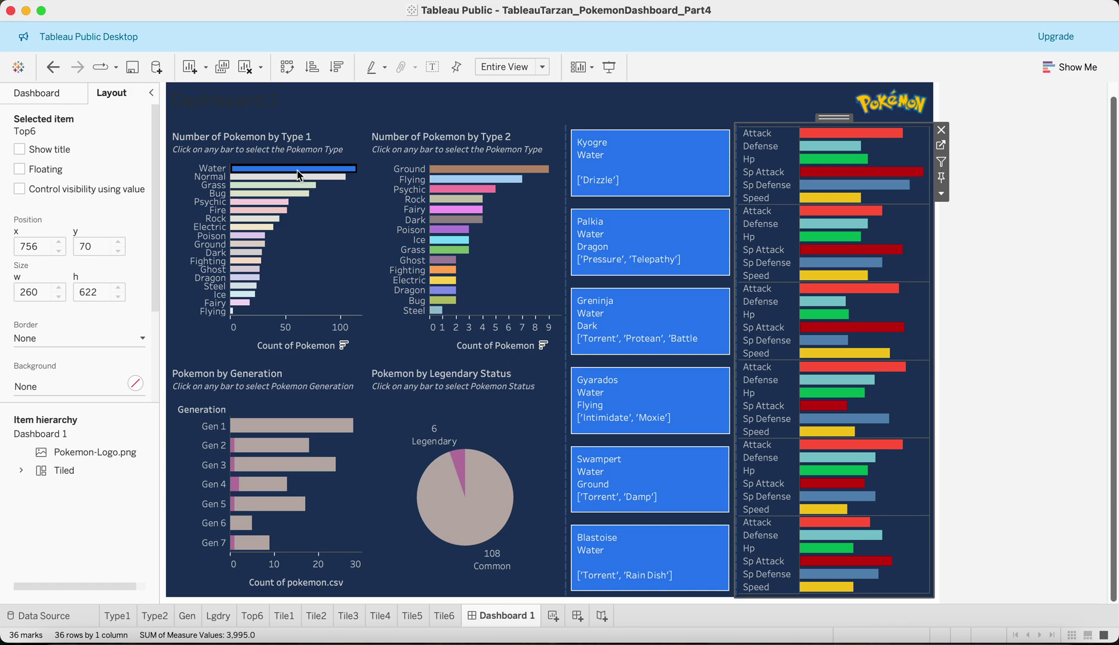
# Step: Test the dashboard filters with Psychic in the Type 1 chart and Gen 1's common segment, and clear the generation selection
pyautogui.click(257, 205)
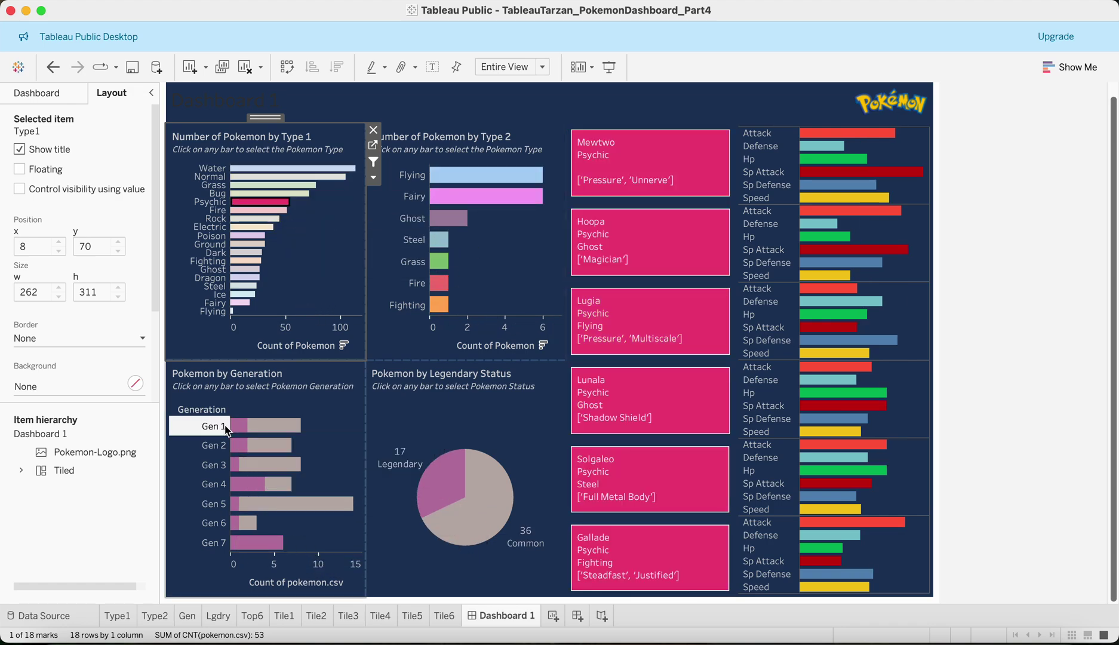
pyautogui.click(284, 429)
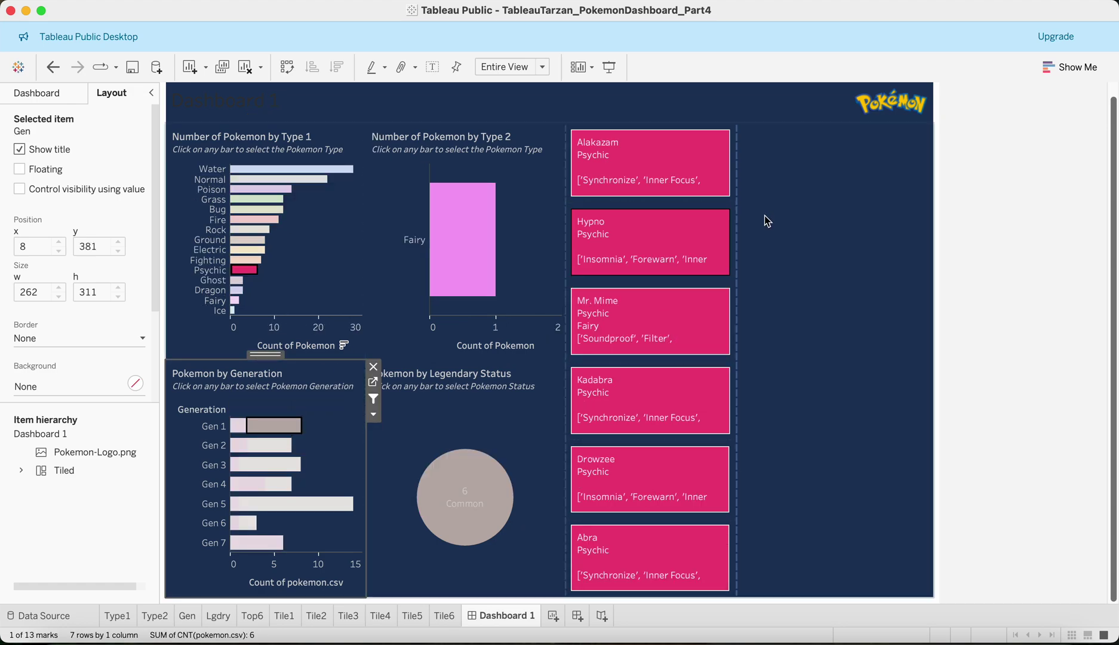
pyautogui.click(800, 198)
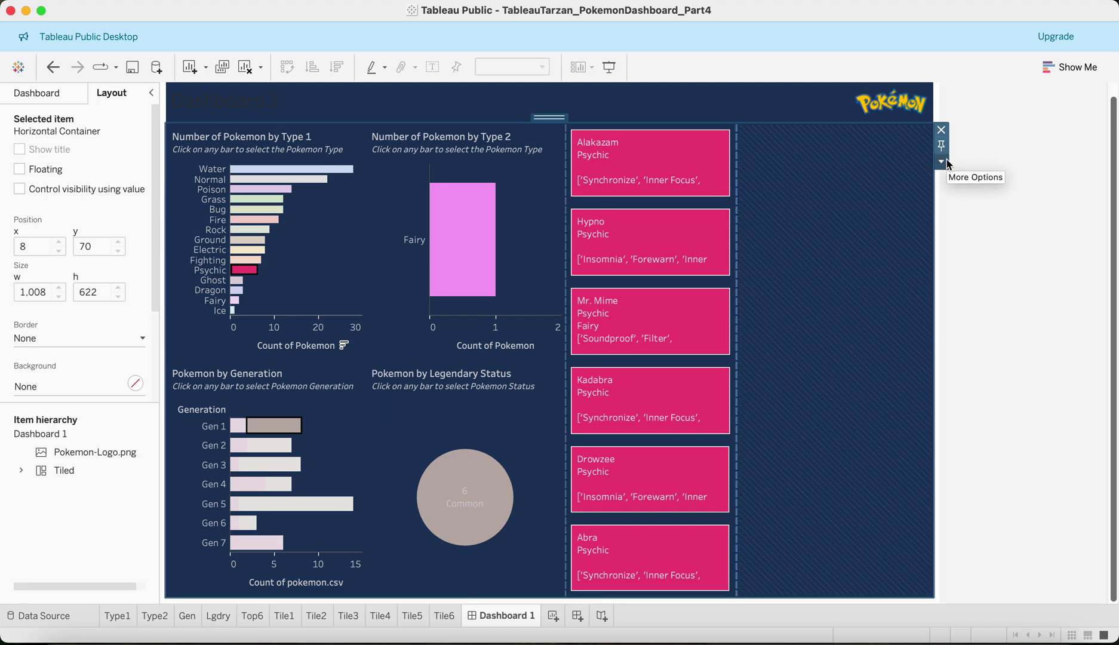
pyautogui.click(286, 438)
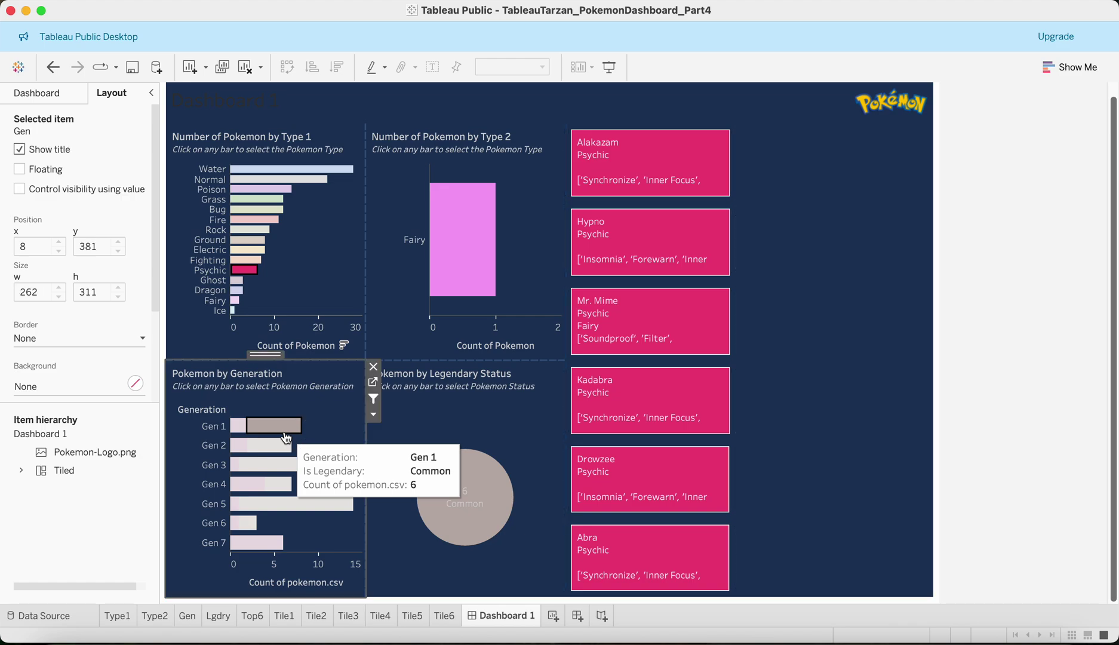
pyautogui.click(286, 438)
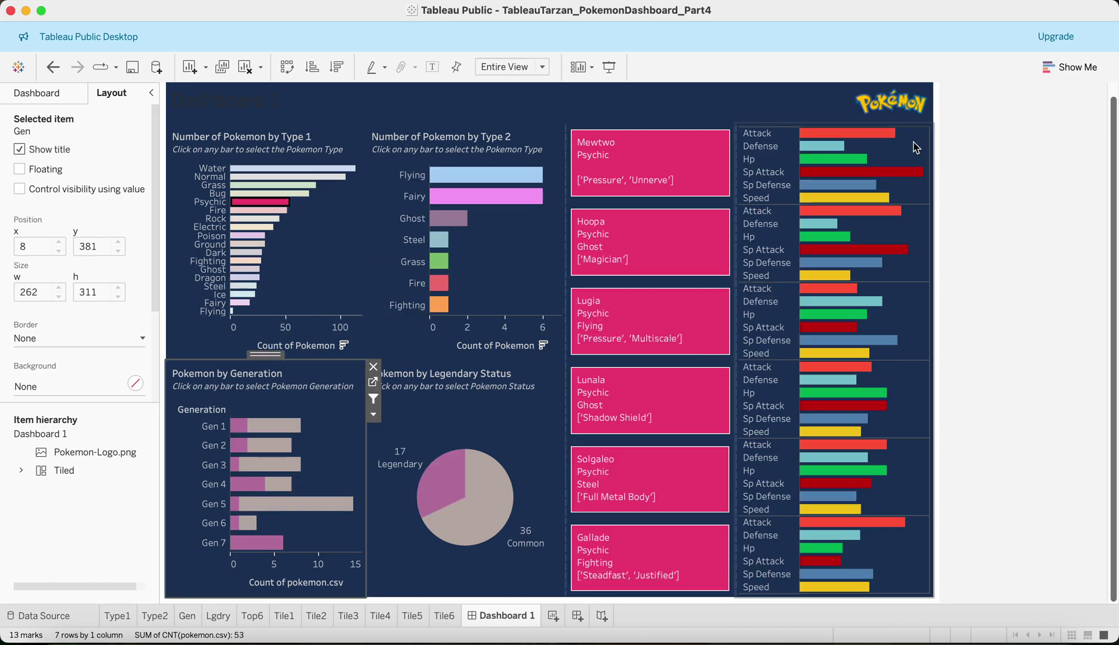
# Step: Remove the legendary-status color split from the bars on the Gen sheet and return to Dashboard 1
pyautogui.click(916, 148)
pyautogui.click(939, 148)
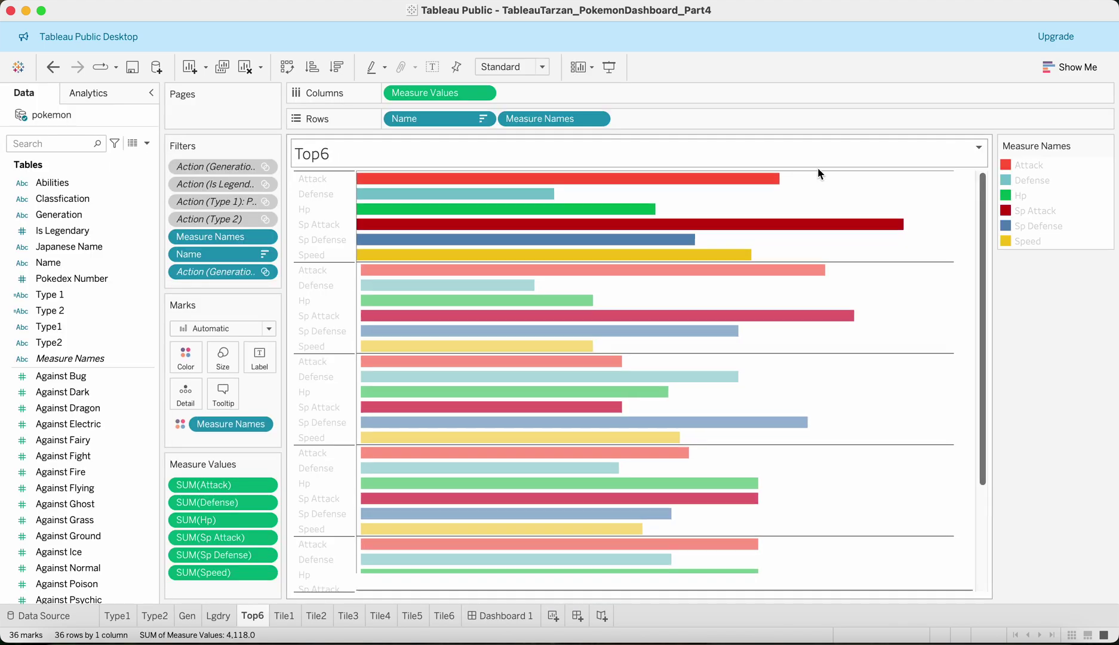
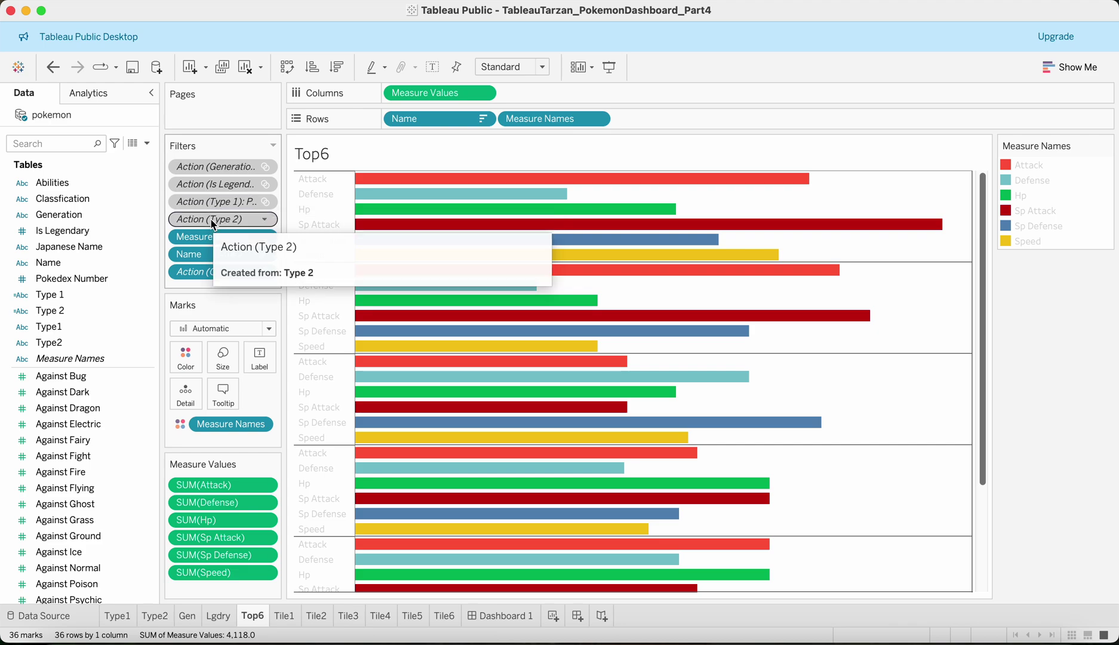
pyautogui.click(197, 616)
pyautogui.moveTo(262, 365); pyautogui.dragTo(225, 463)
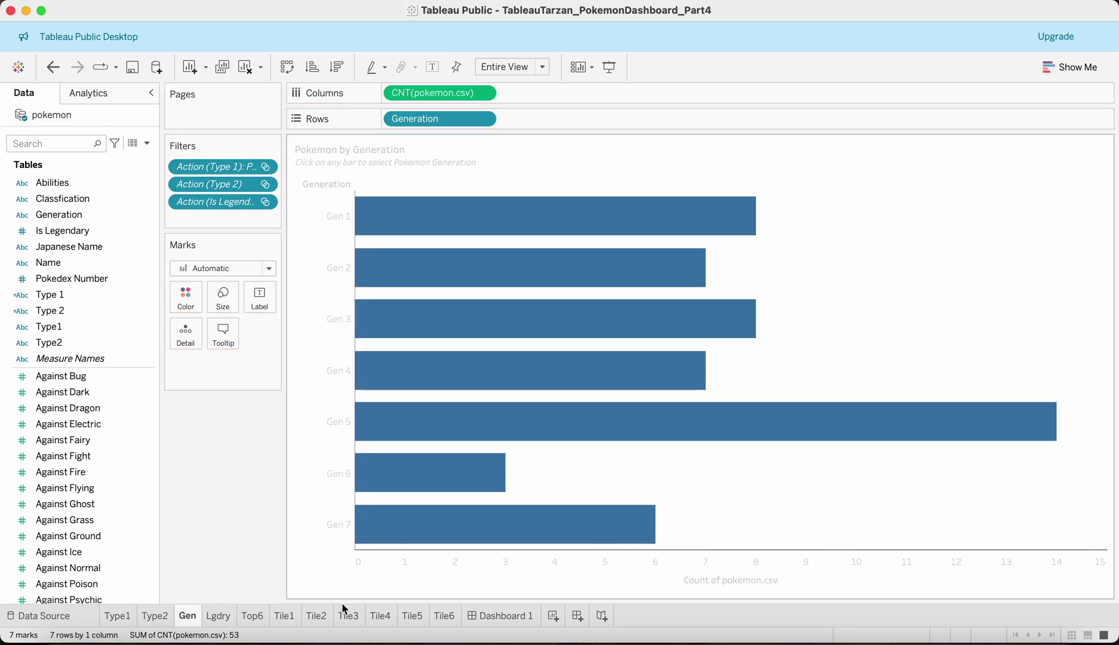
pyautogui.click(488, 615)
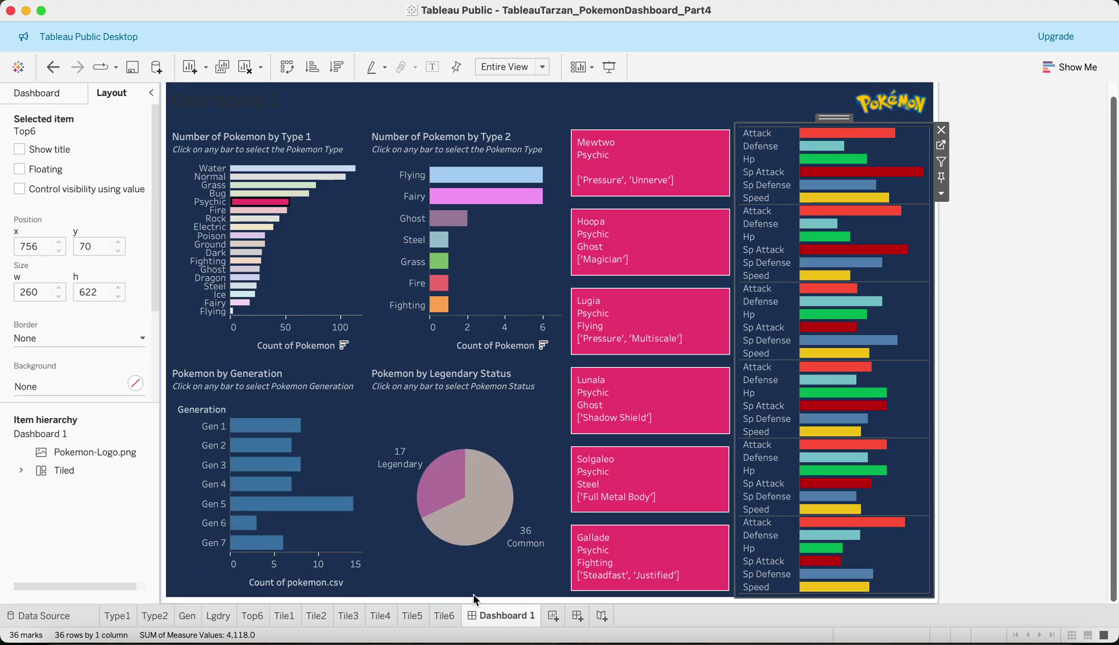
# Step: Test the generation filter on the dashboard by selecting each bar from Gen 1 to Gen 7, and Gen 1 again
pyautogui.click(276, 426)
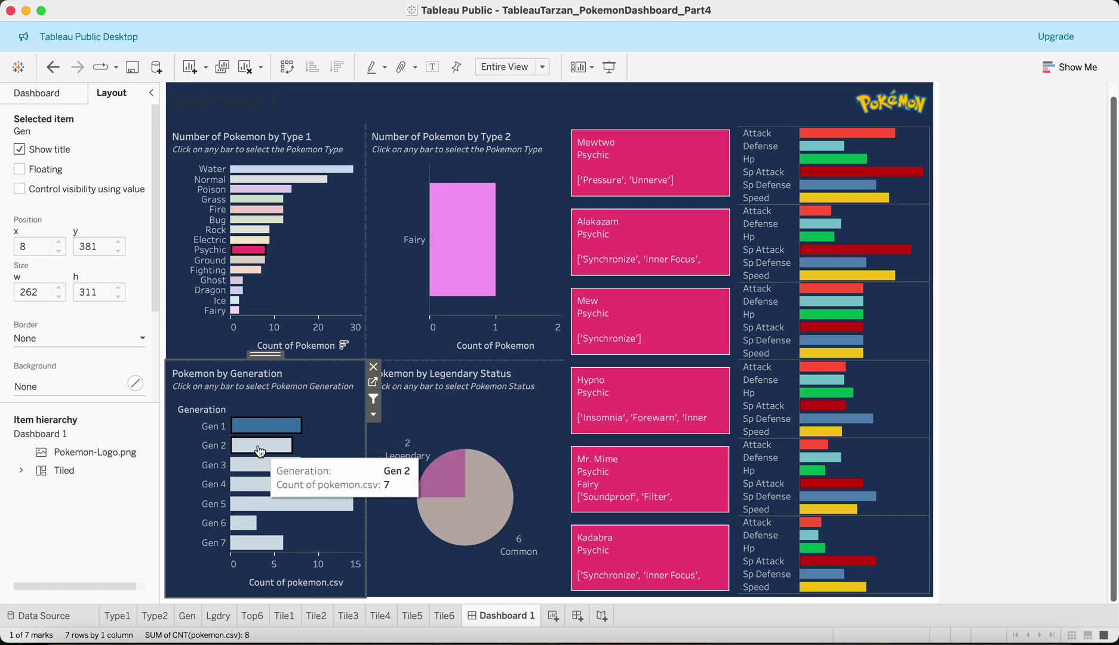
pyautogui.click(260, 449)
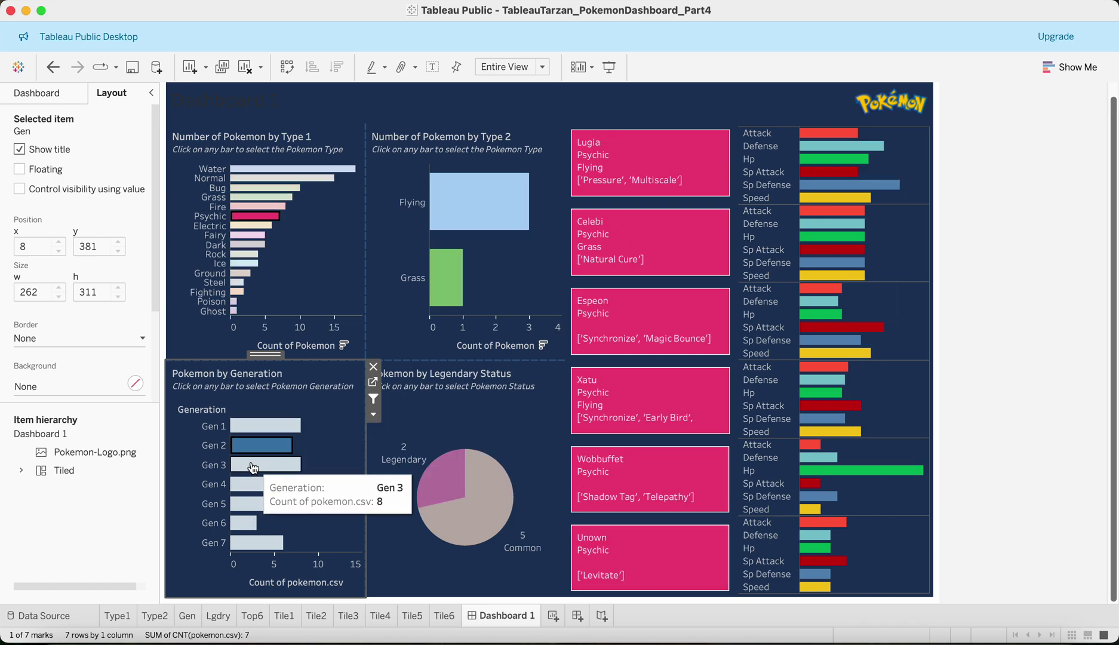
pyautogui.click(251, 465)
pyautogui.click(249, 487)
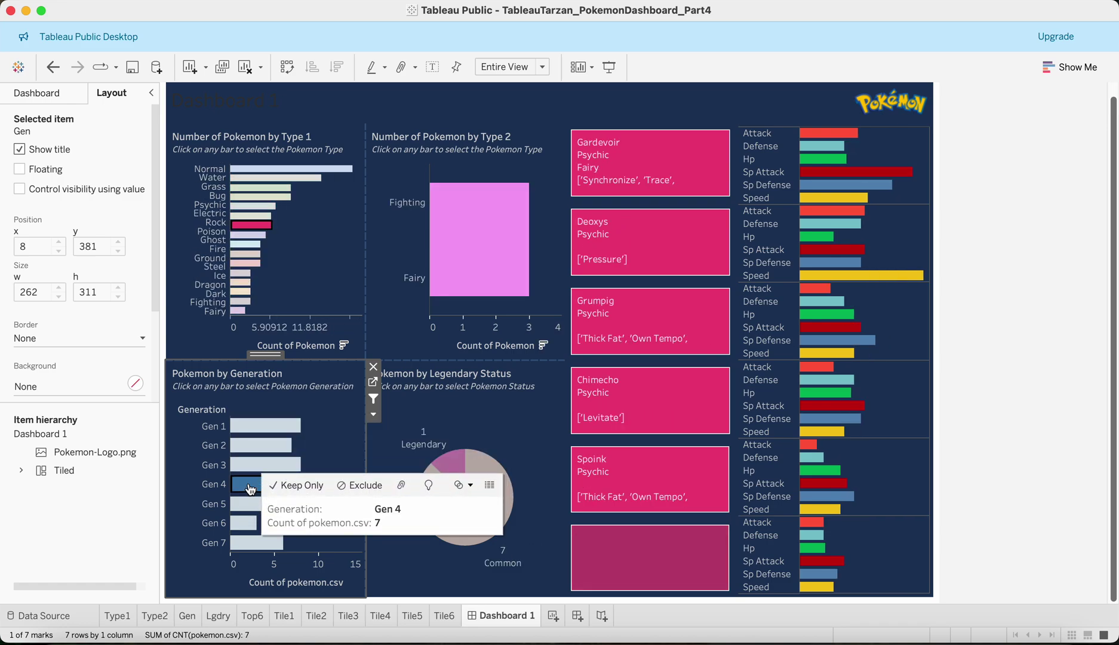
pyautogui.click(246, 506)
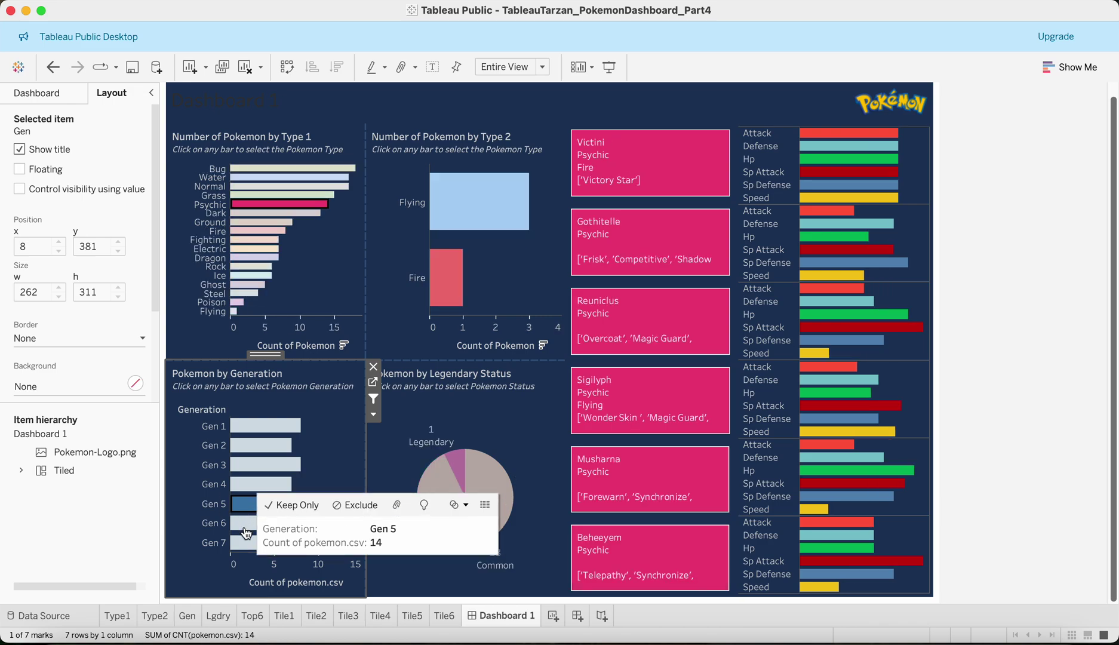
pyautogui.click(245, 524)
pyautogui.click(245, 542)
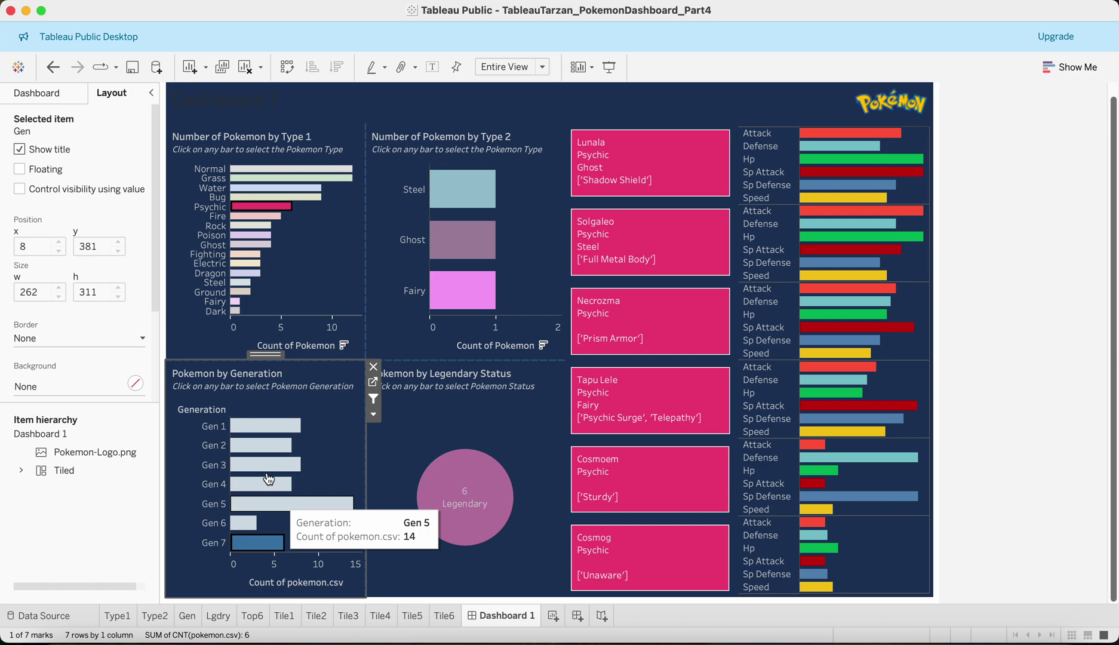
pyautogui.click(248, 425)
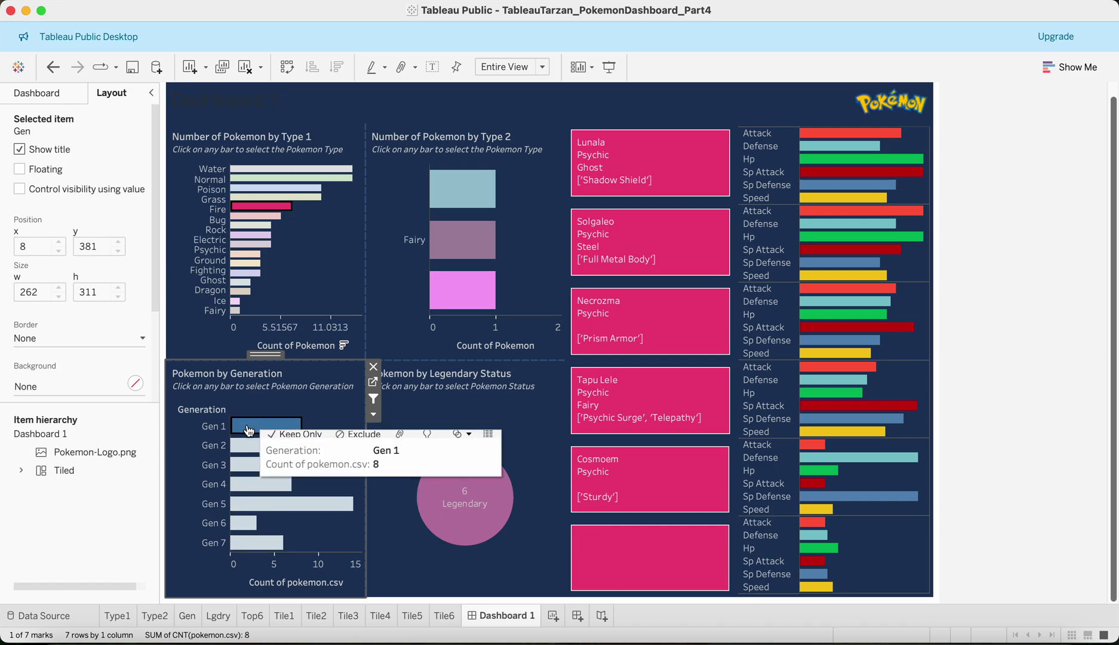
# Step: Test the dashboard filters with Gen 5 and the legendary segment, clear the Psychic selection, and inspect the resulting stat bars
pyautogui.click(251, 504)
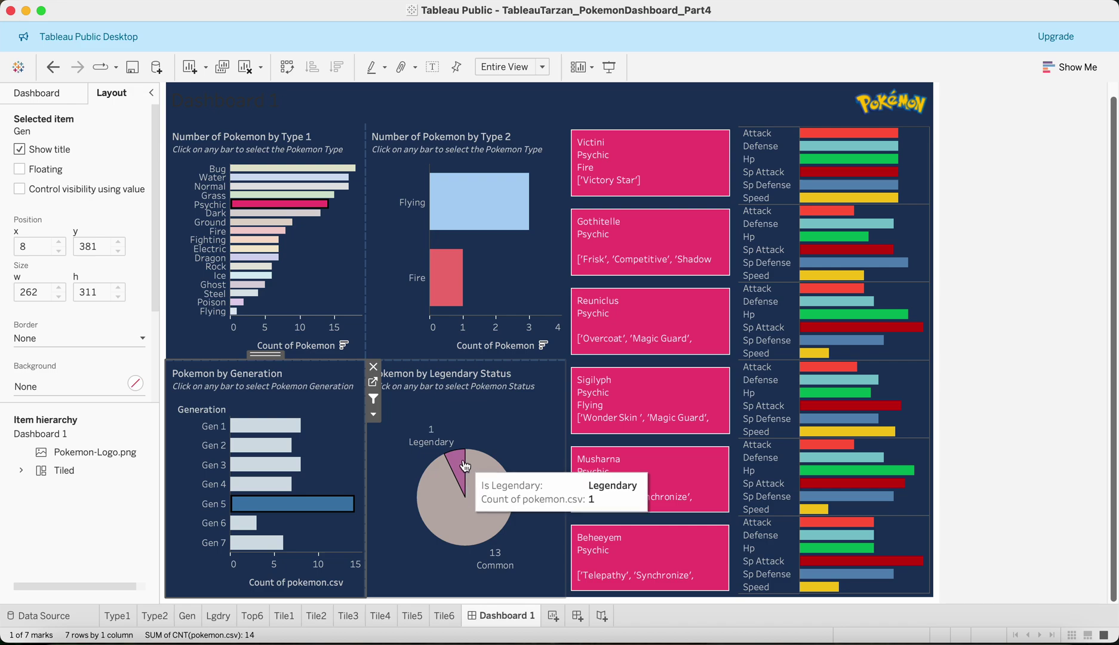
pyautogui.click(281, 210)
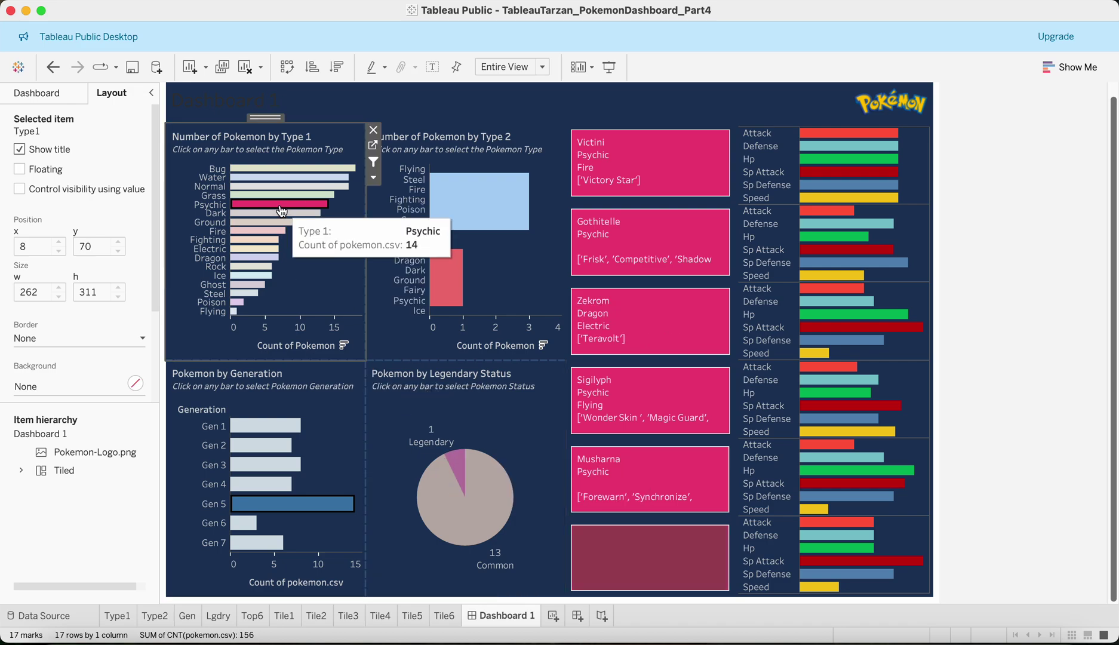
pyautogui.click(457, 471)
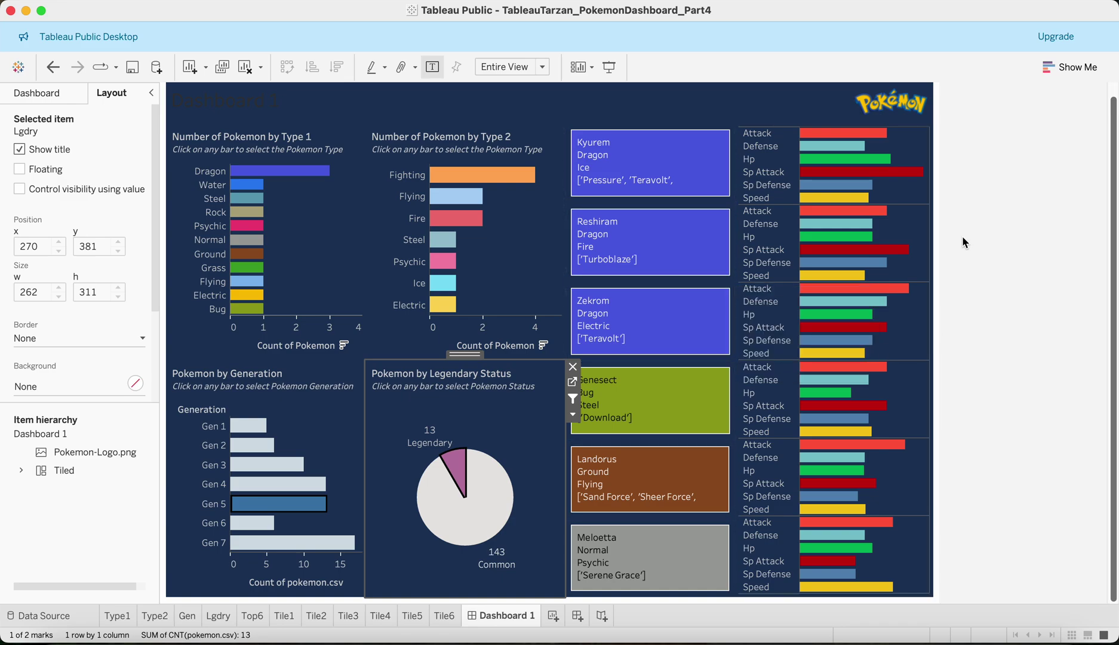
pyautogui.moveTo(873, 240)
pyautogui.moveTo(855, 314)
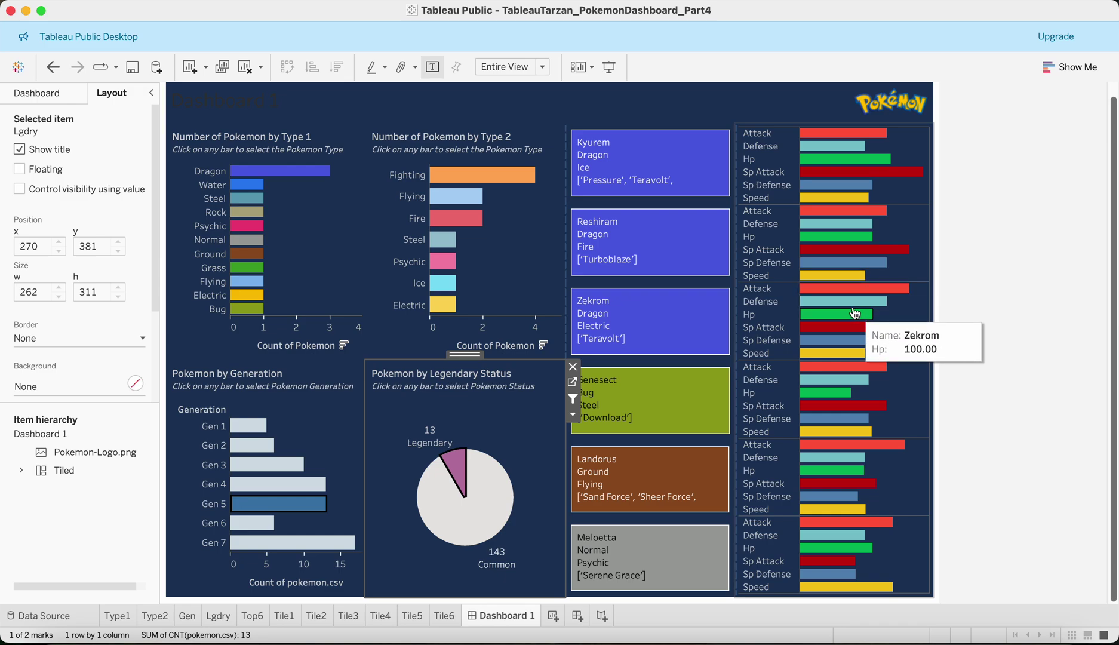
pyautogui.moveTo(864, 215)
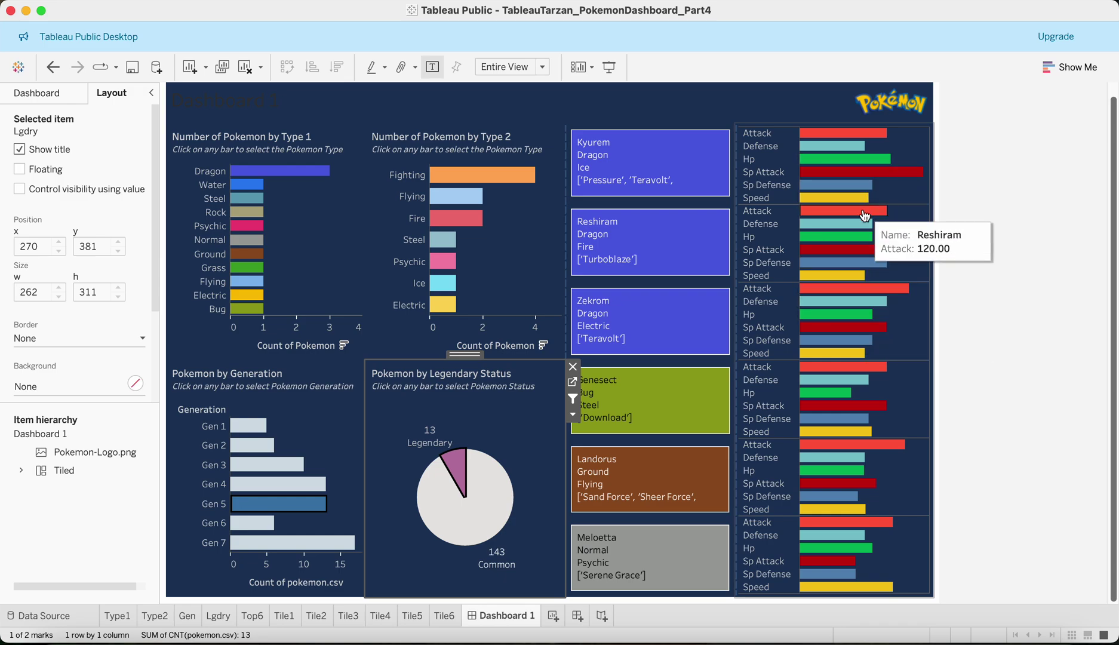
pyautogui.moveTo(464, 193)
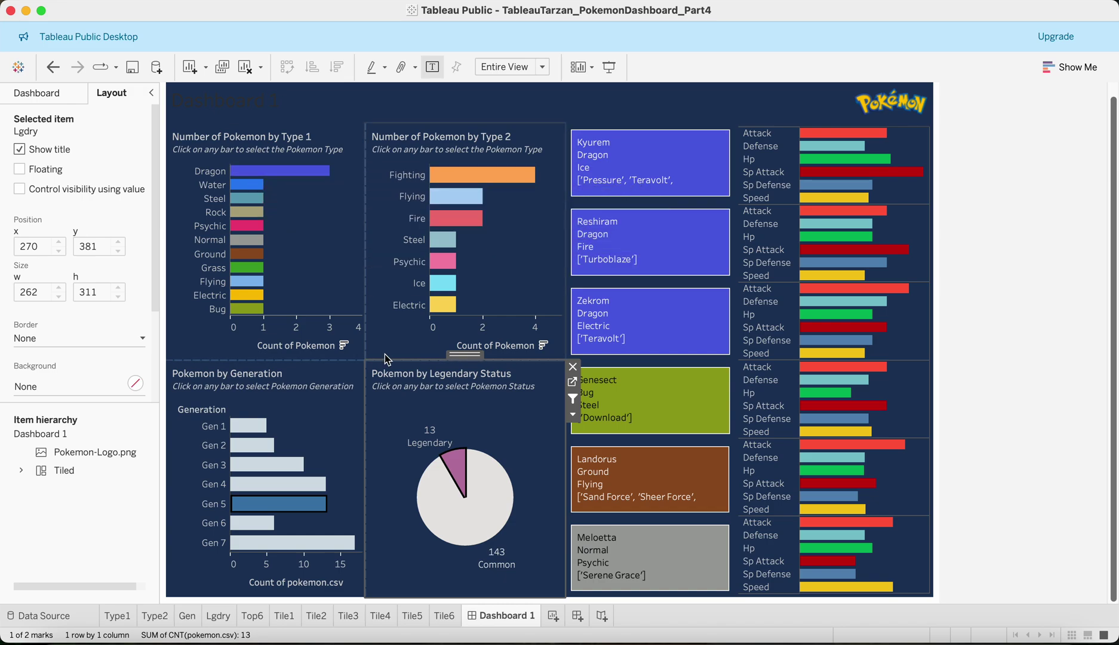
# Step: Test the Fighting filter in the Type 2 chart, and clear the Type 2, generation and legendary-status selections
pyautogui.click(476, 175)
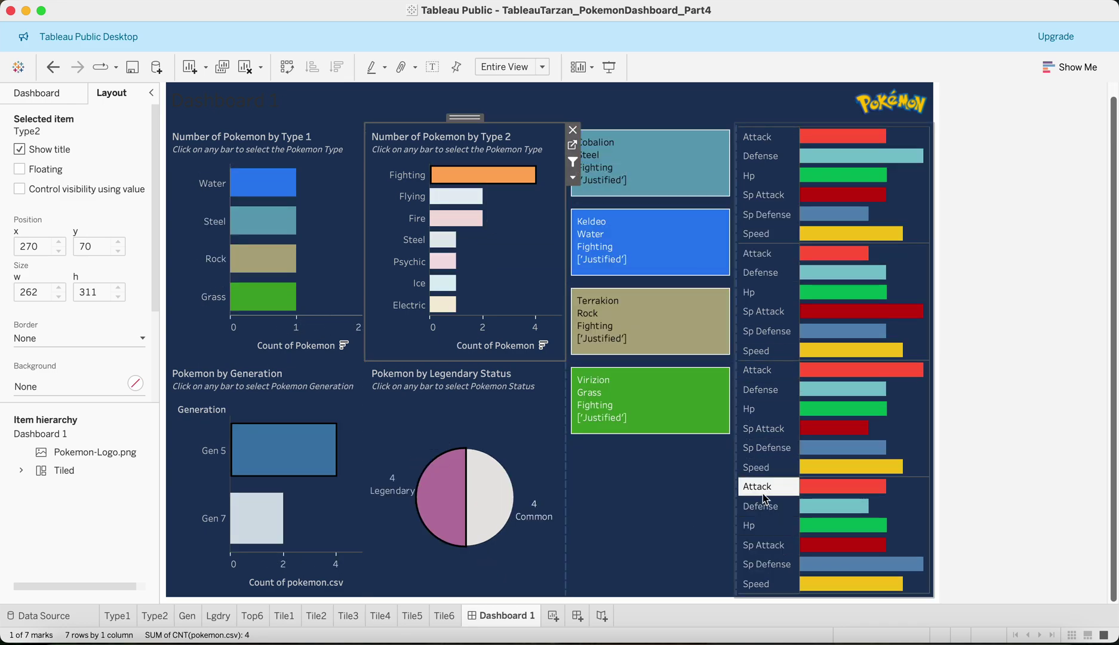
pyautogui.click(494, 181)
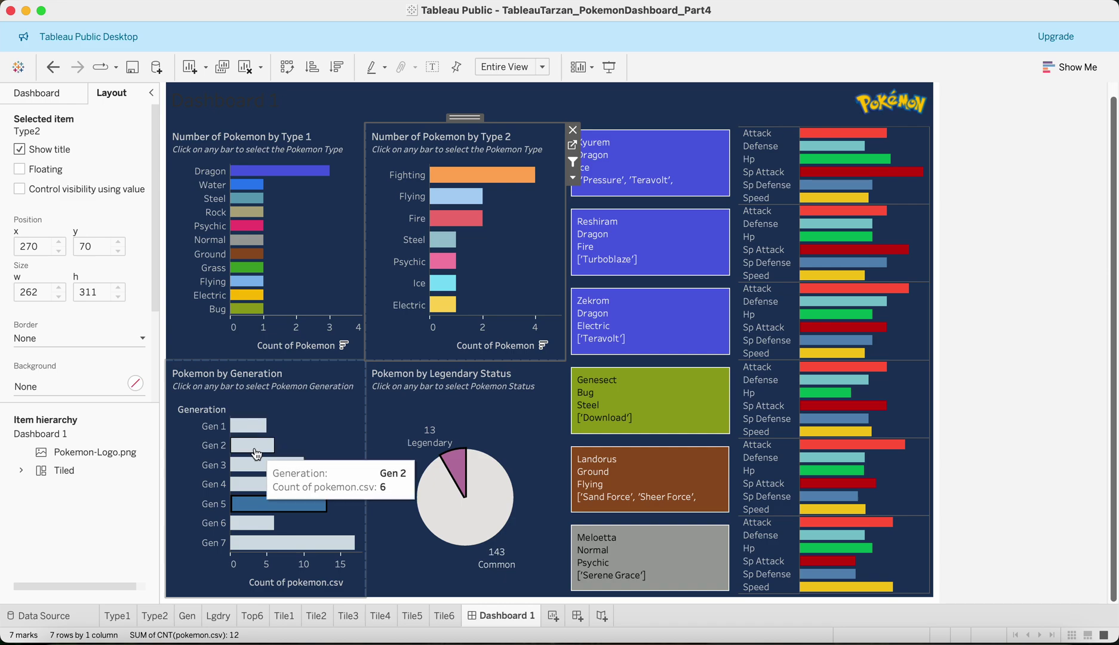
pyautogui.click(311, 505)
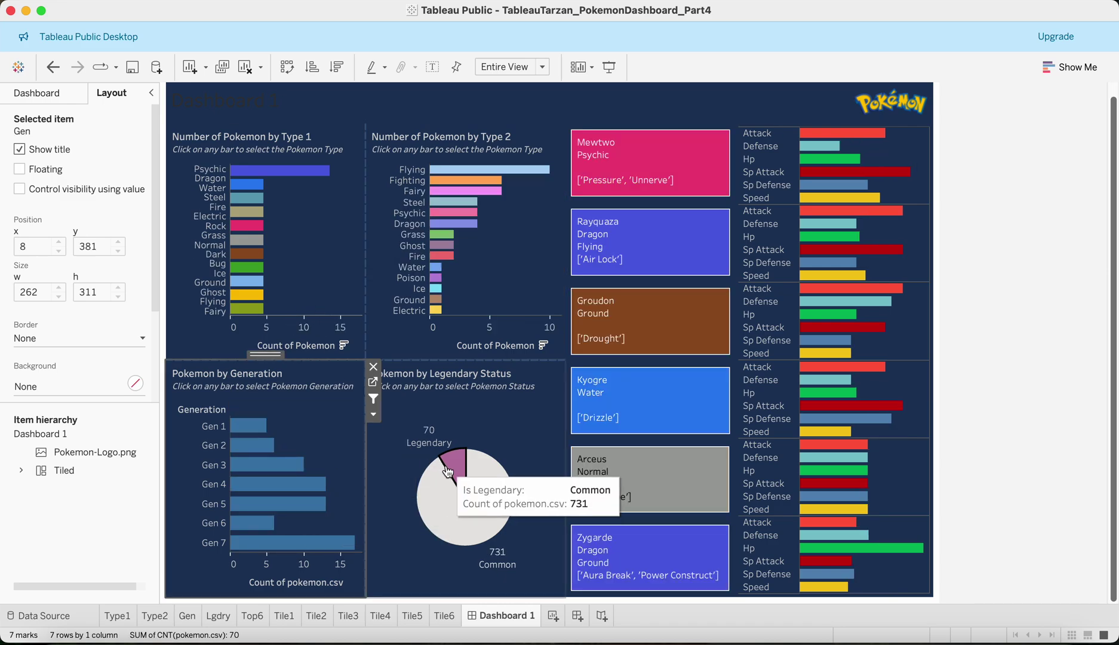
pyautogui.click(457, 418)
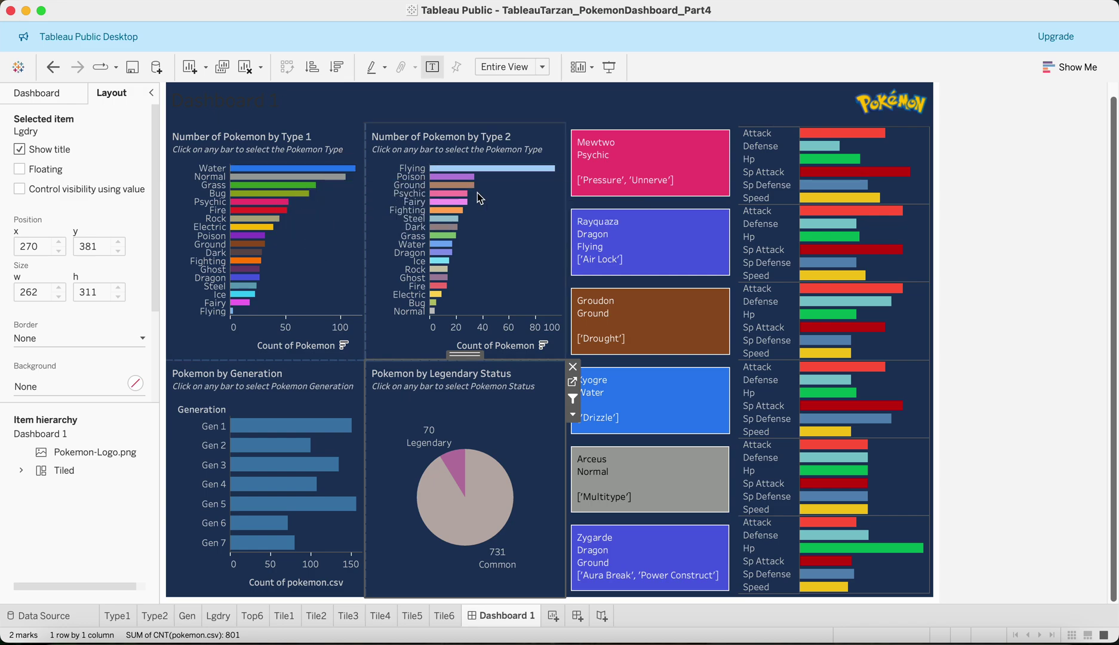
# Step: Test the Water filter in the Type 1 chart twice, clearing the selection after each try
pyautogui.moveTo(293, 173)
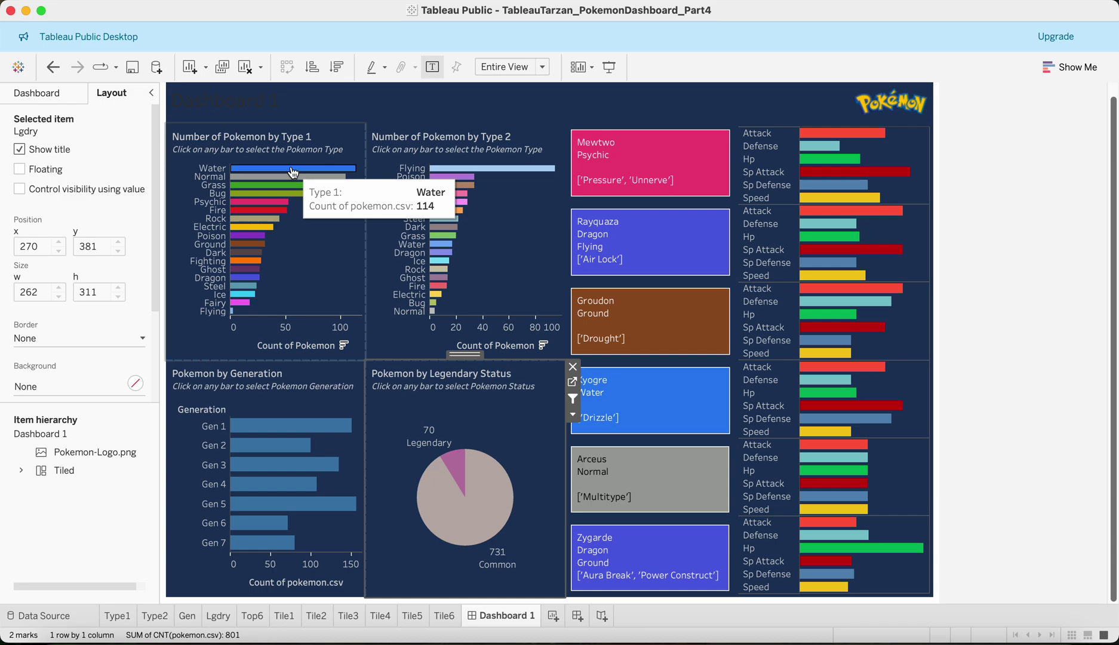
pyautogui.click(292, 172)
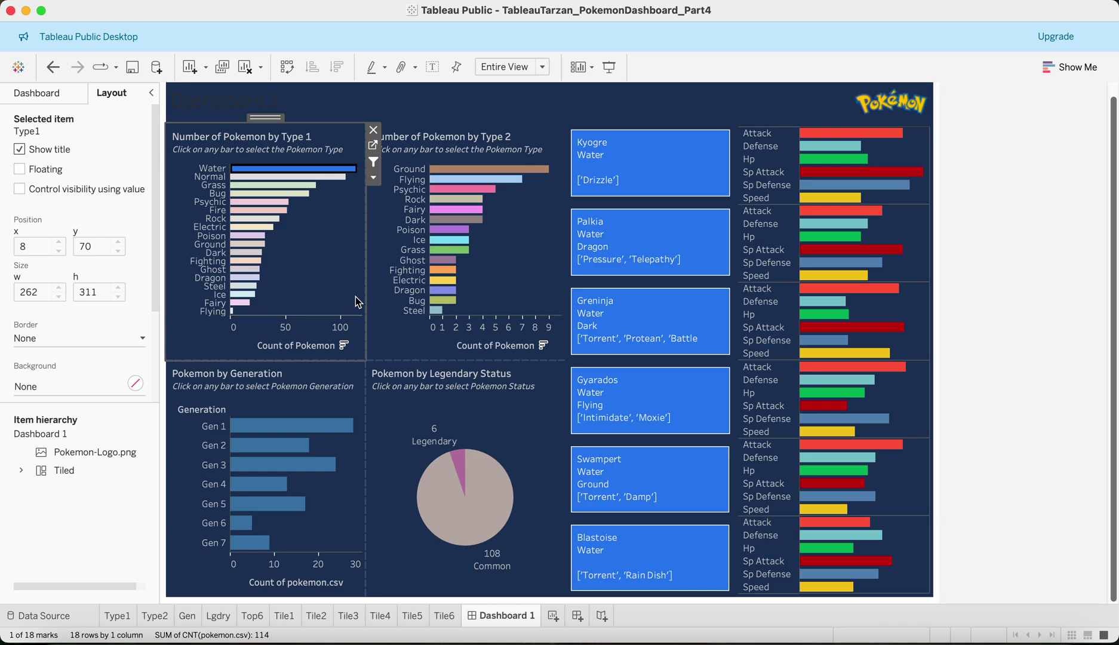
pyautogui.click(279, 173)
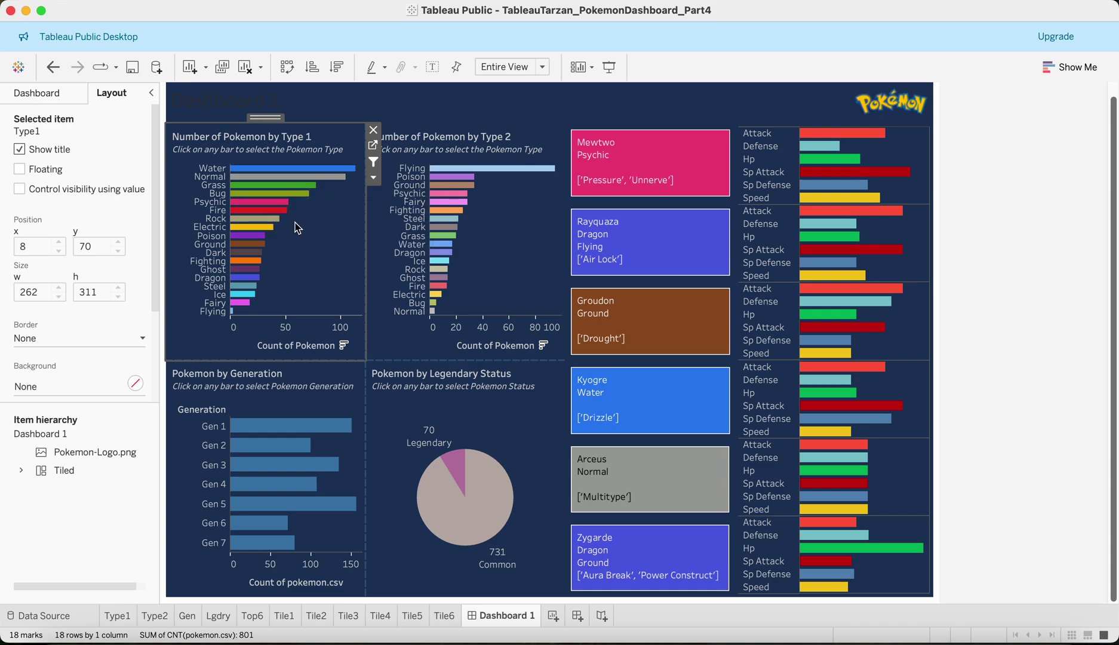
pyautogui.moveTo(293, 174)
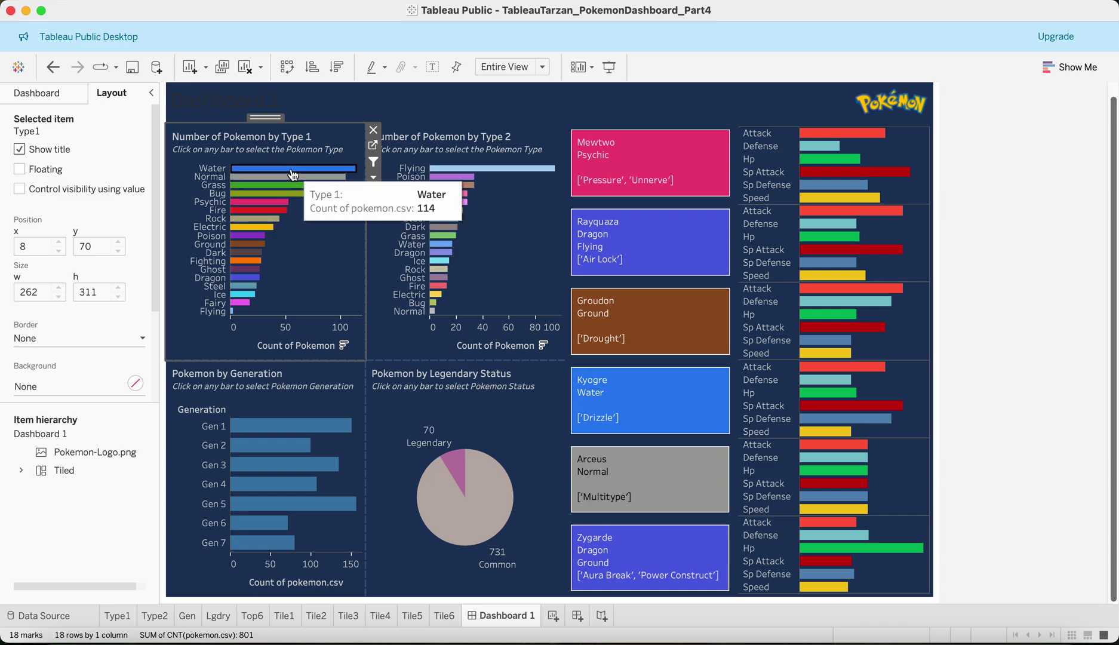
pyautogui.click(292, 169)
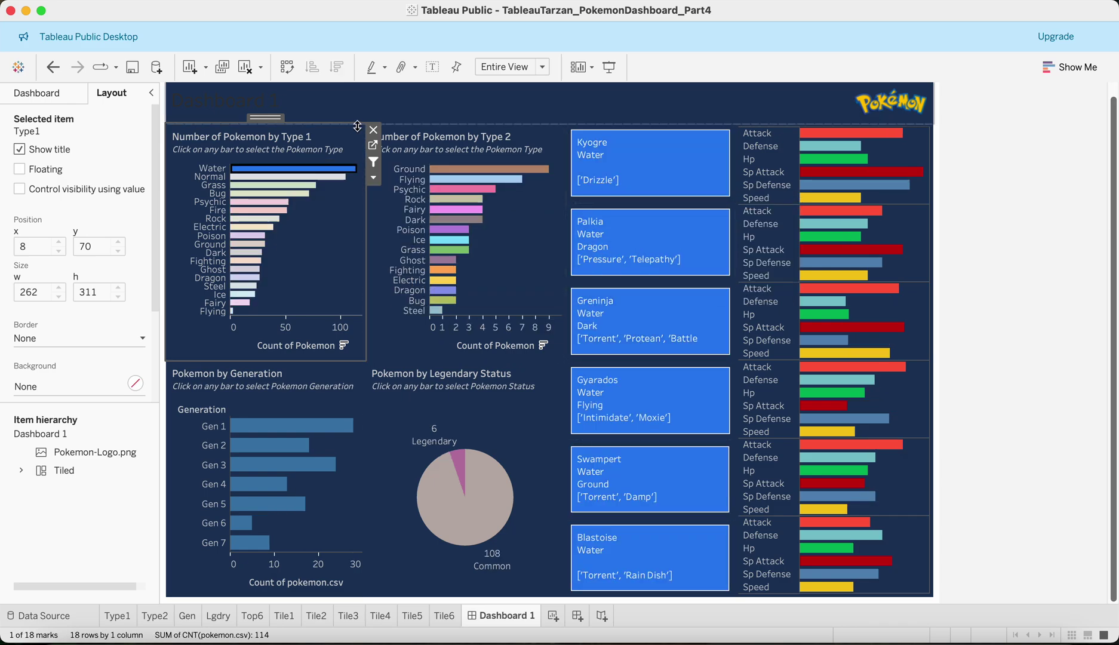
pyautogui.moveTo(350, 175)
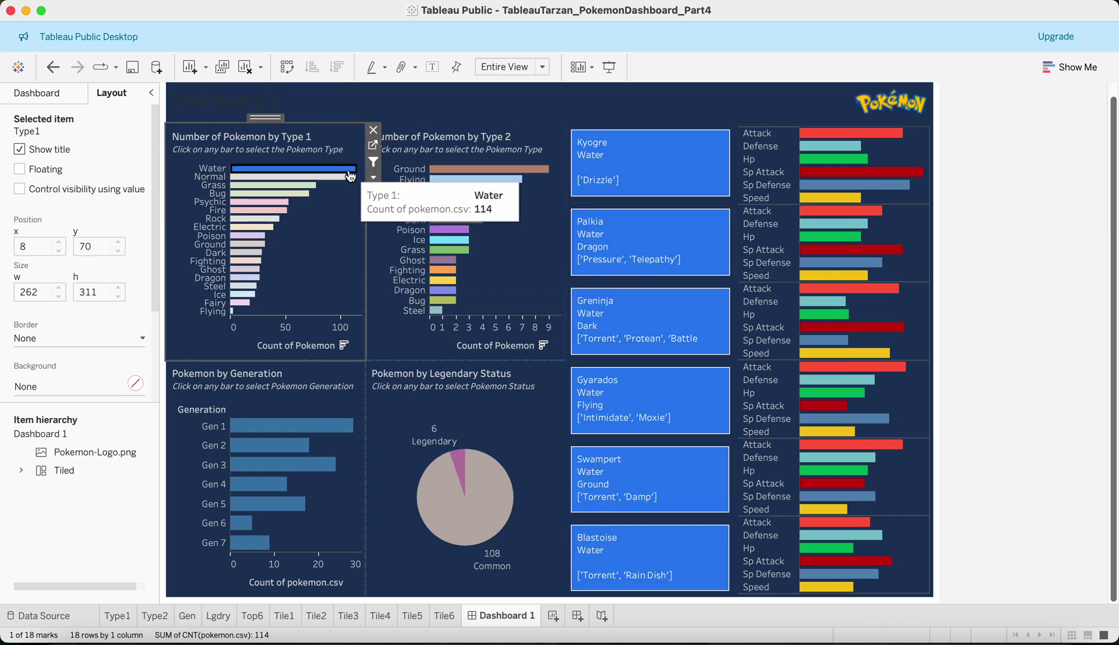
pyautogui.click(349, 175)
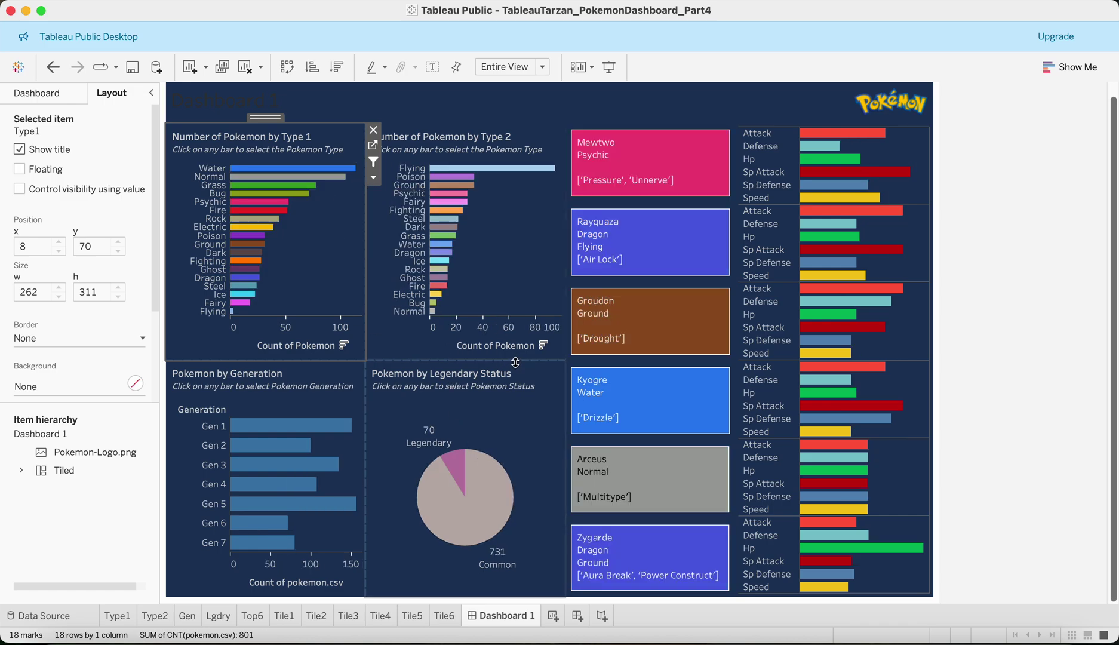
# Step: Extend the Type 1 and Type 2 charts downward to a height of about 344, and show mark labels on both
pyautogui.moveTo(515, 362); pyautogui.dragTo(516, 388)
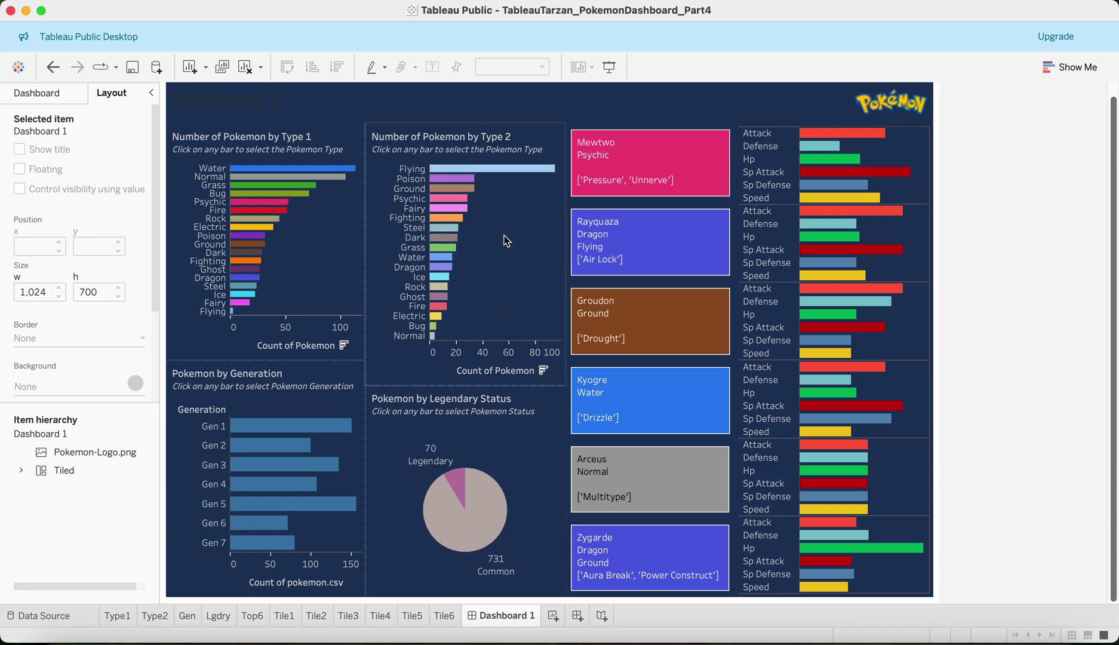
pyautogui.moveTo(353, 361); pyautogui.dragTo(353, 395)
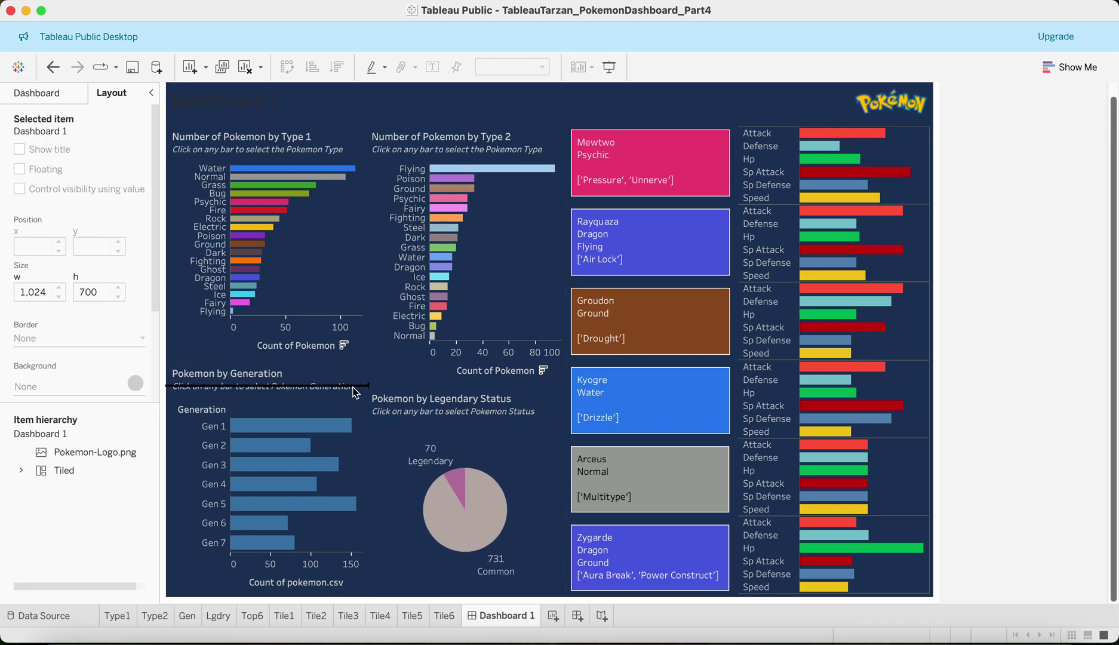
pyautogui.click(333, 254)
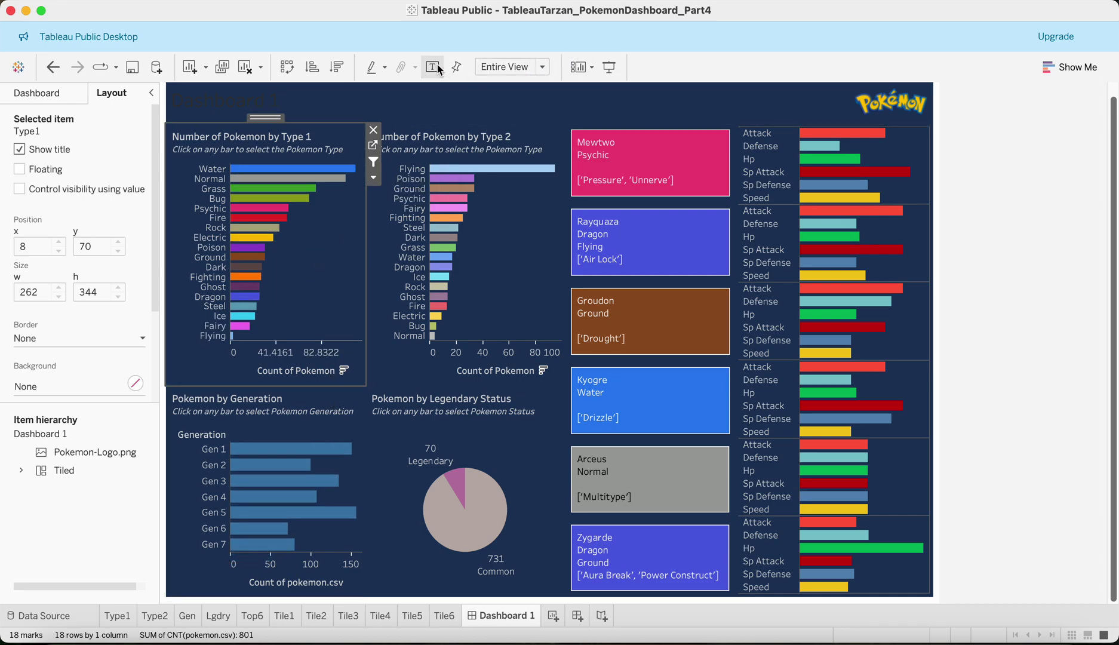
pyautogui.click(506, 249)
pyautogui.click(434, 68)
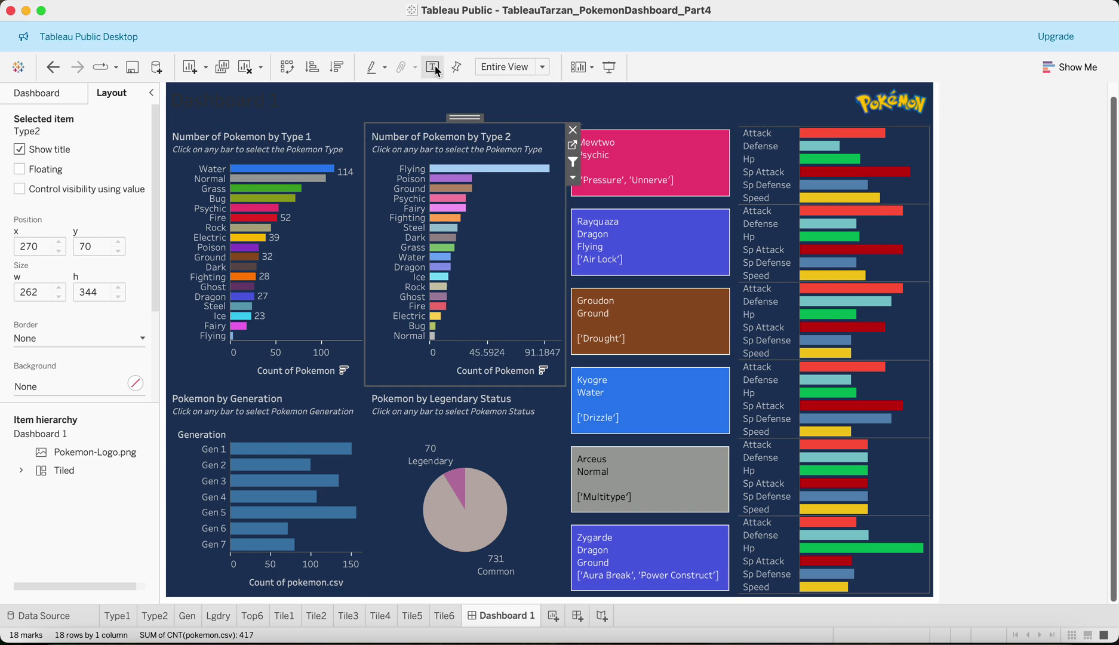
# Step: Set the axis font size of CNT(pokemon.csv) in the Type 2 chart to 8
pyautogui.rightClick(496, 266)
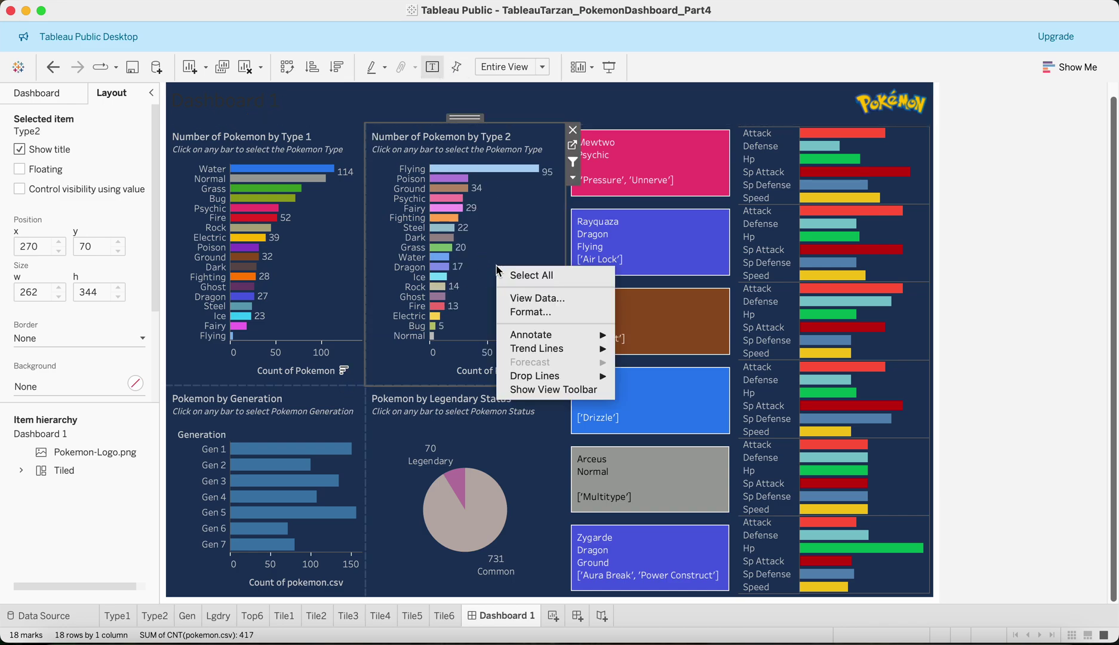
pyautogui.click(529, 313)
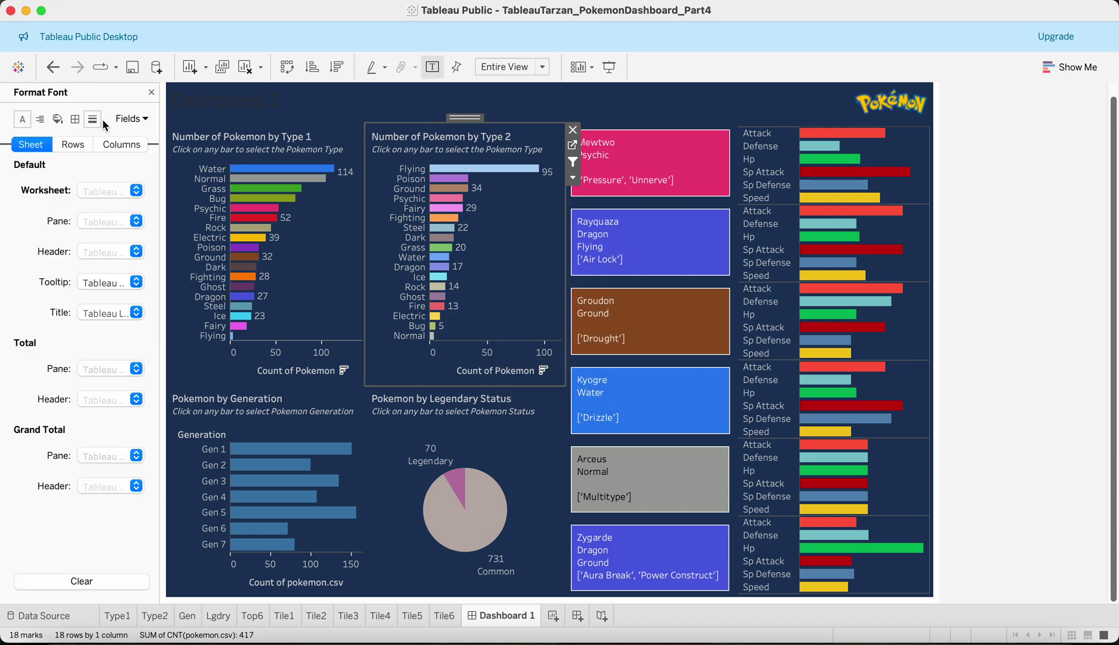
pyautogui.click(130, 121)
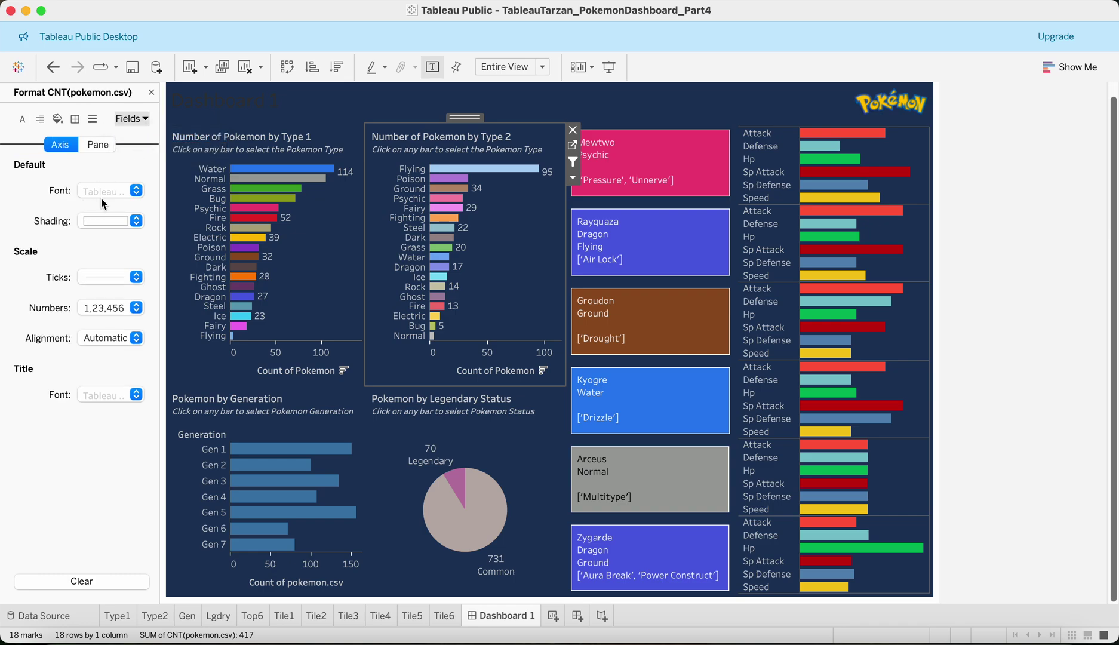
pyautogui.click(105, 191)
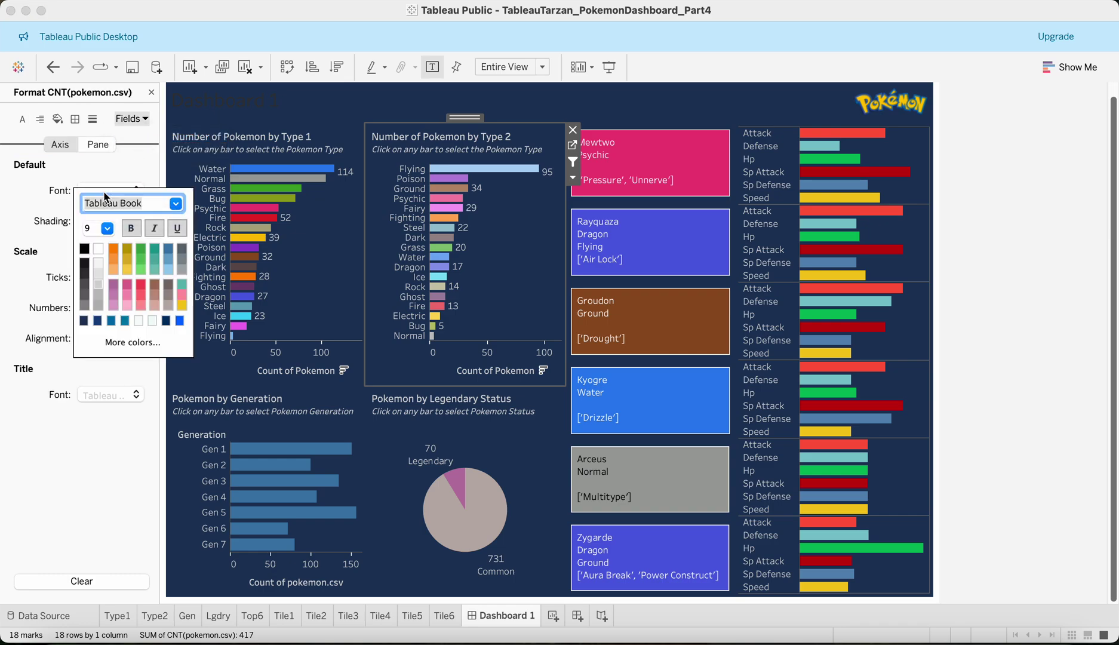
pyautogui.click(106, 228)
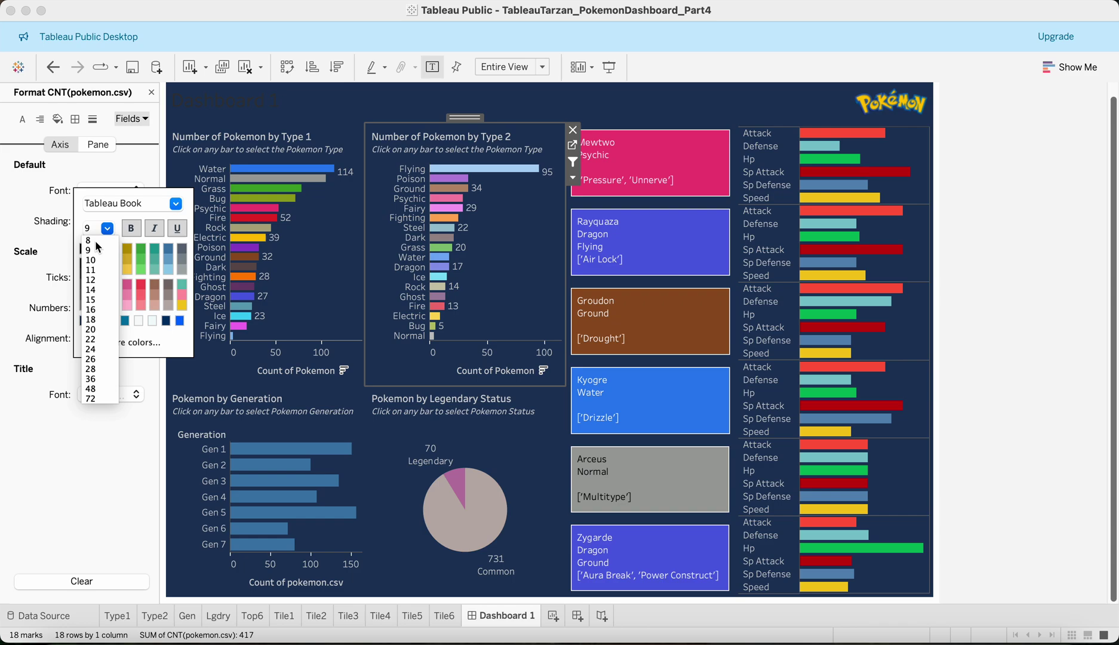
pyautogui.click(98, 247)
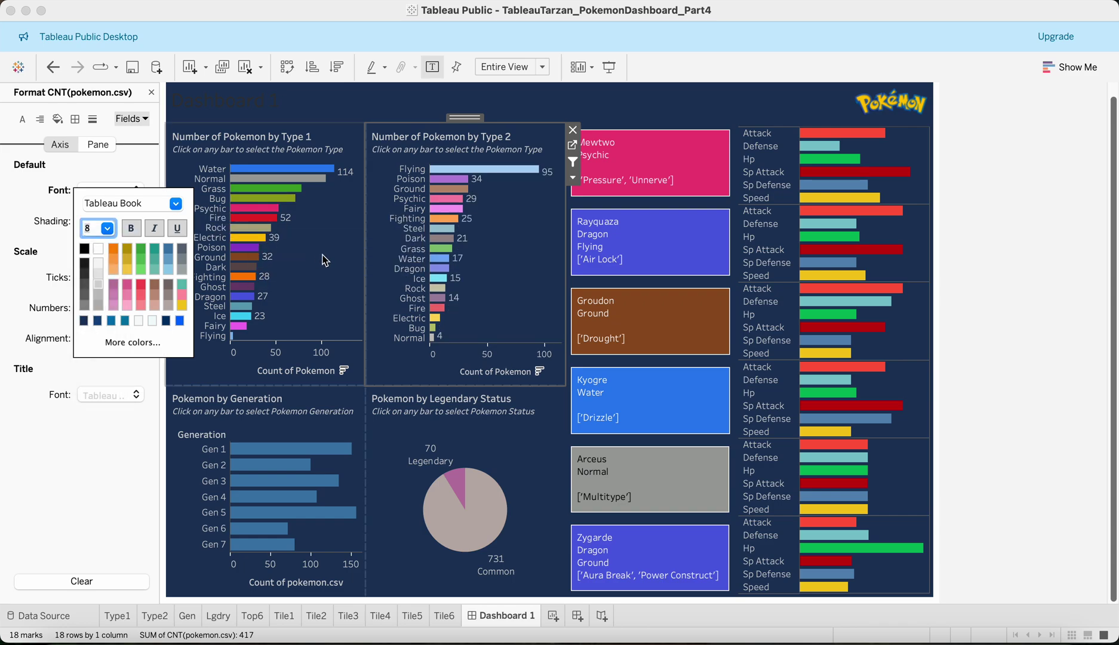
# Step: Set the axis font size of CNT(pokemon.csv) in the Type 1 chart to 8
pyautogui.click(347, 264)
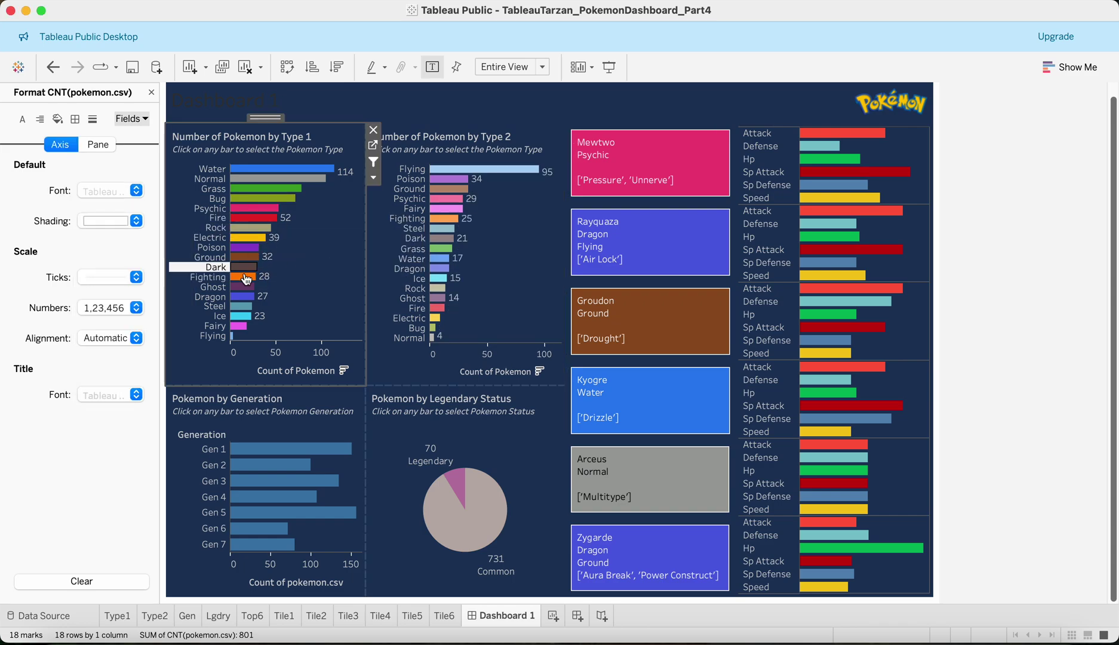
pyautogui.click(104, 193)
pyautogui.click(107, 243)
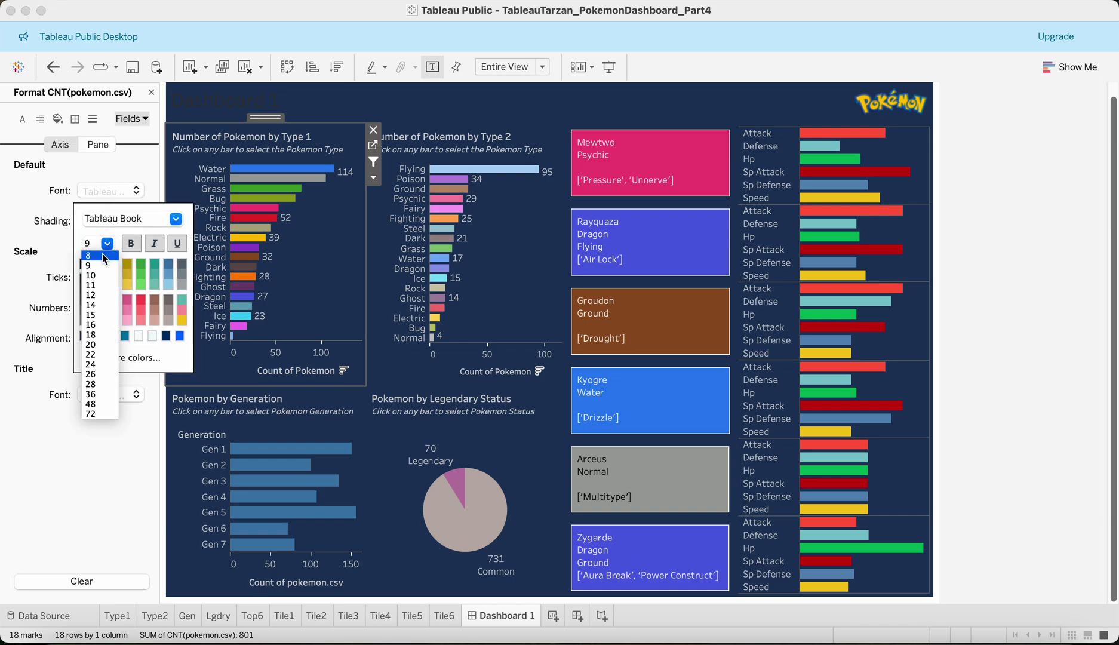
pyautogui.click(104, 257)
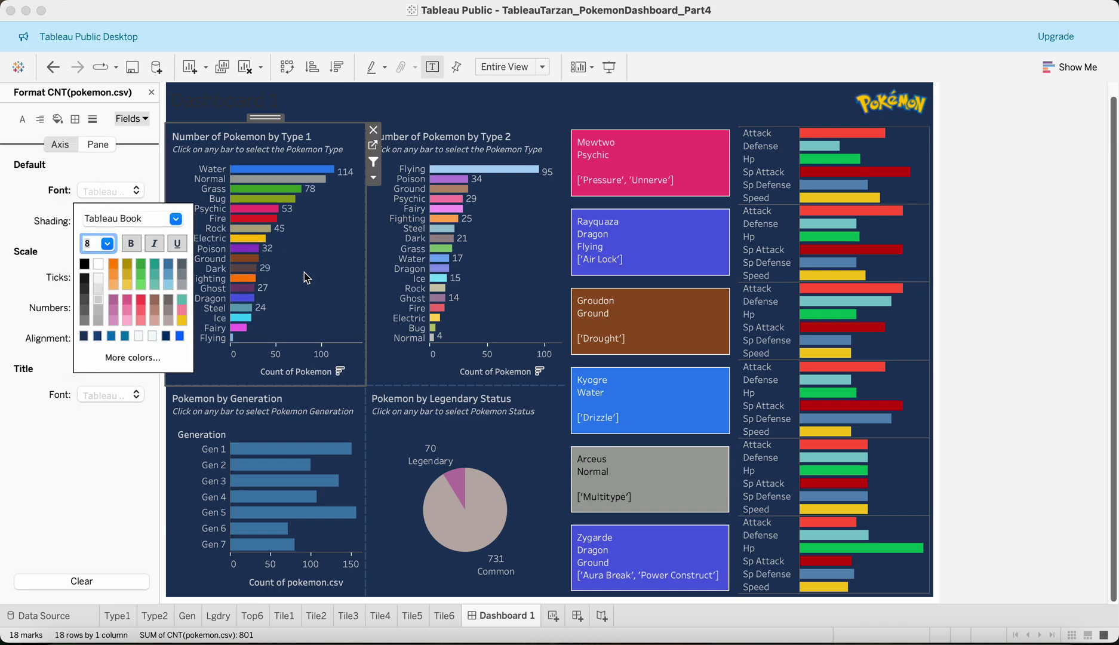
# Step: Extend the Type 1 and Type 2 charts further down by equal amounts, shrinking the generation and legendary-status charts
pyautogui.click(305, 394)
pyautogui.moveTo(306, 388); pyautogui.dragTo(306, 414)
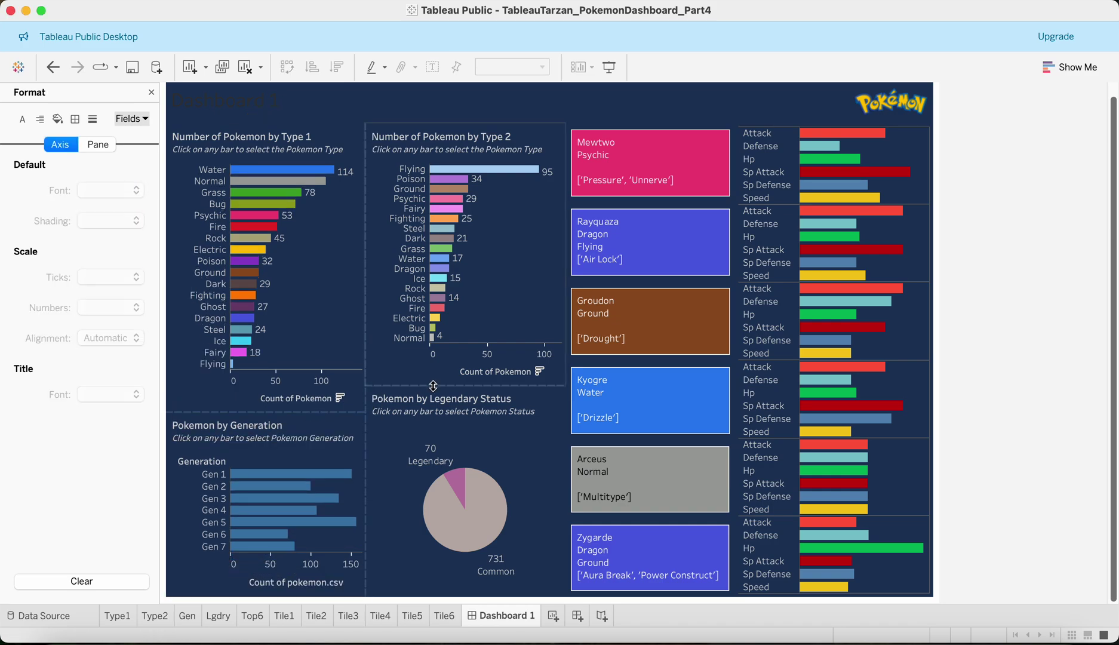
pyautogui.moveTo(433, 385); pyautogui.dragTo(431, 427)
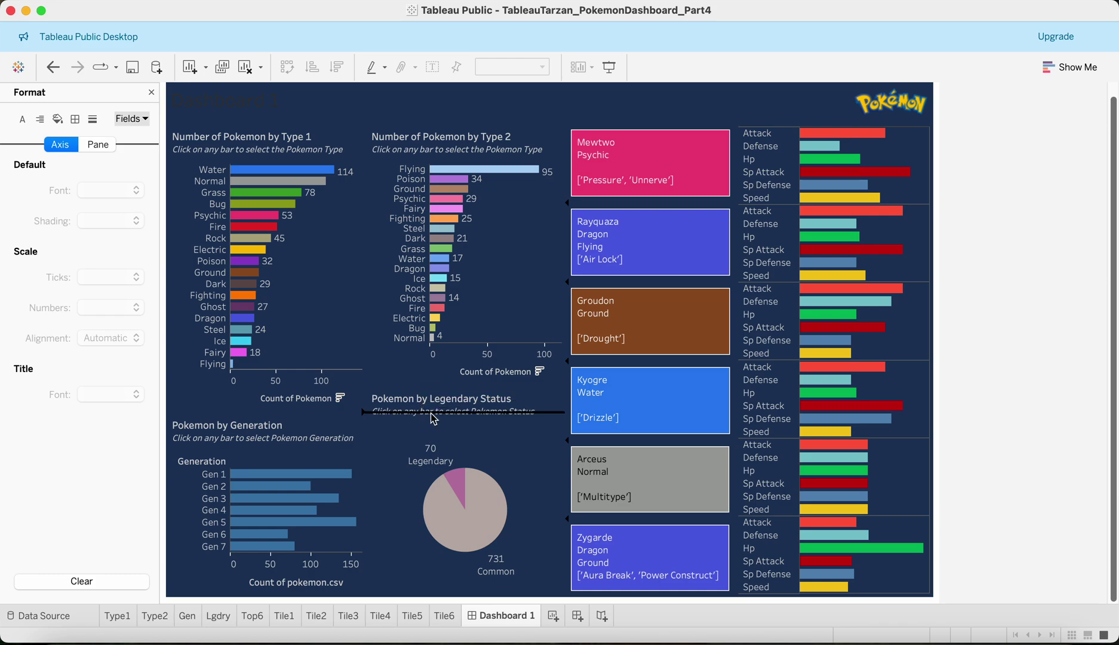
pyautogui.click(513, 265)
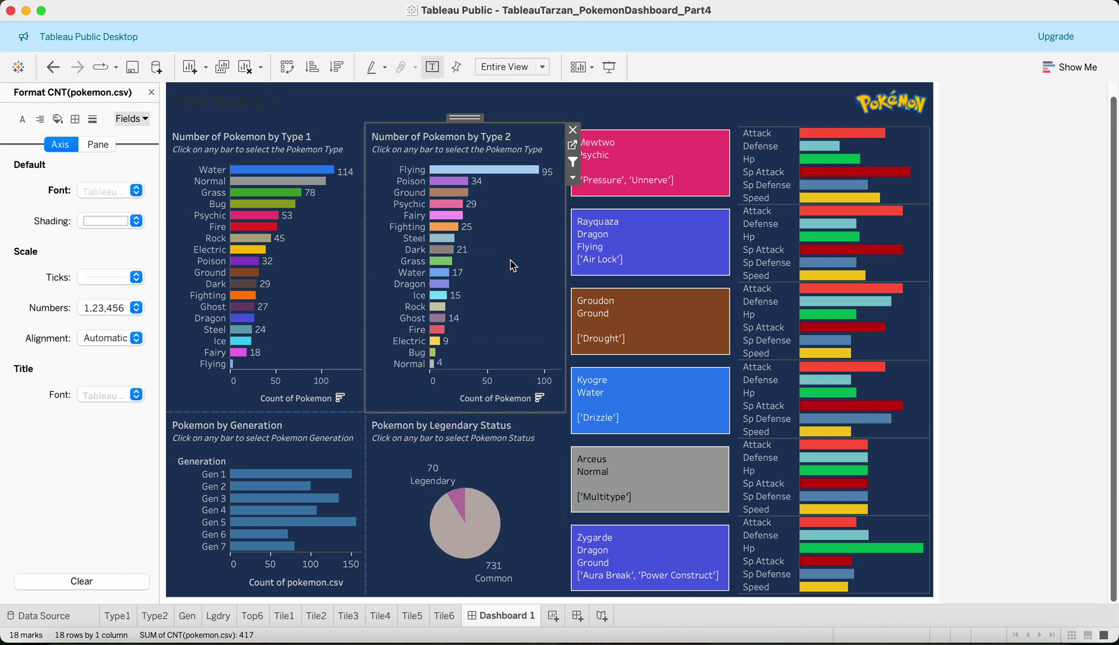
pyautogui.click(109, 307)
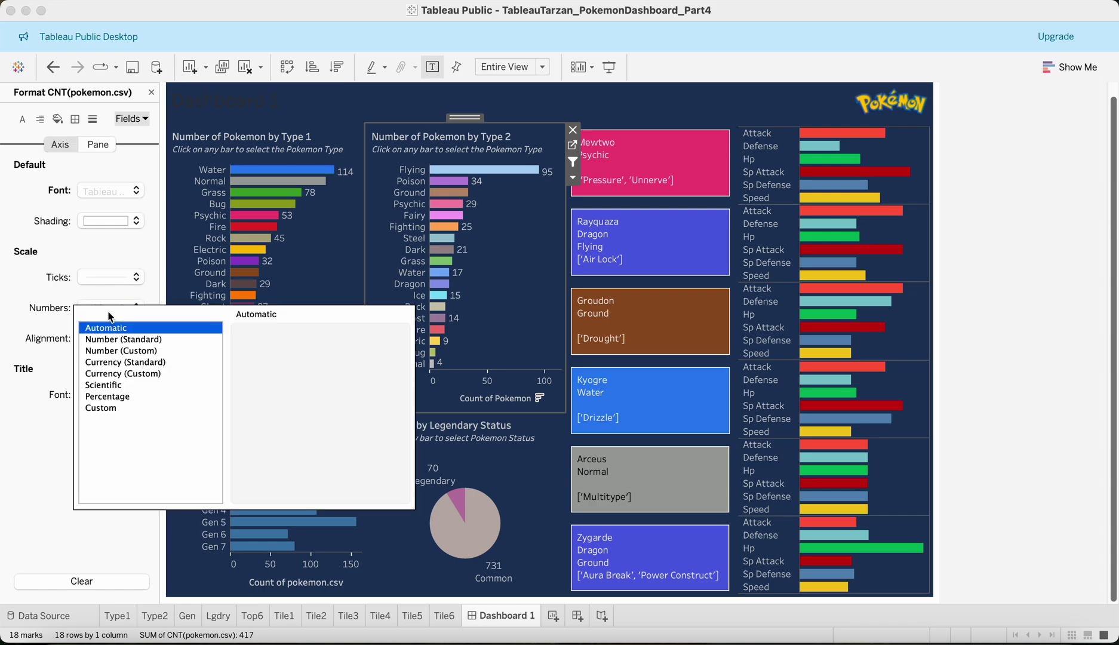
pyautogui.click(51, 302)
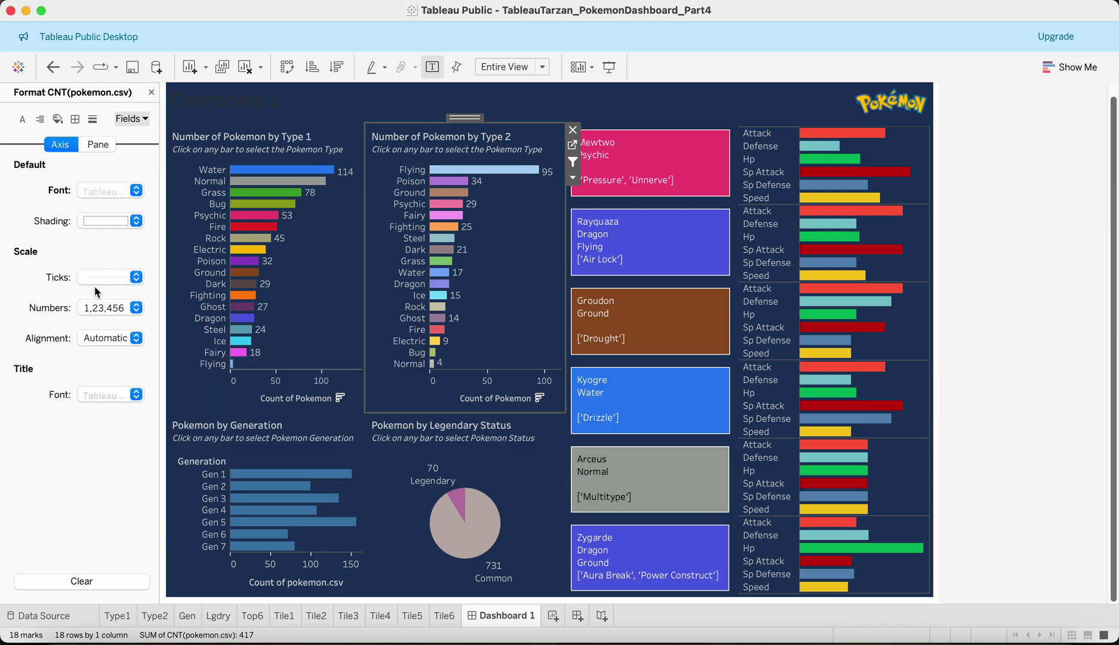
# Step: Set the default pane font size of CNT(pokemon.csv) in the Type 2 chart to 7
pyautogui.click(98, 148)
pyautogui.click(102, 192)
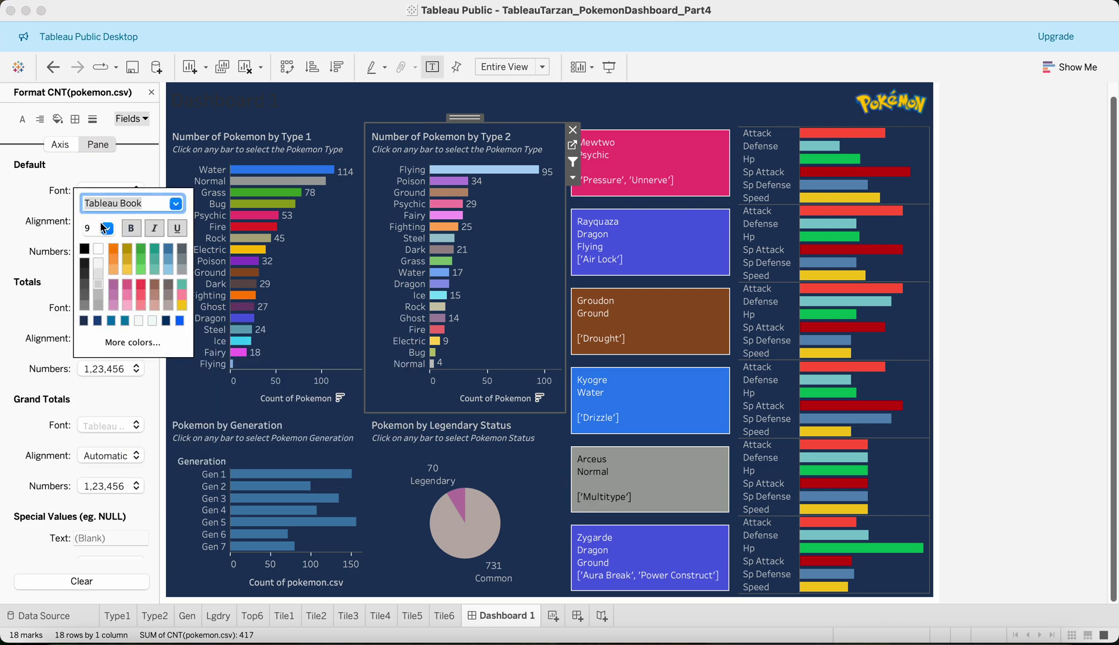
pyautogui.click(106, 227)
pyautogui.click(99, 240)
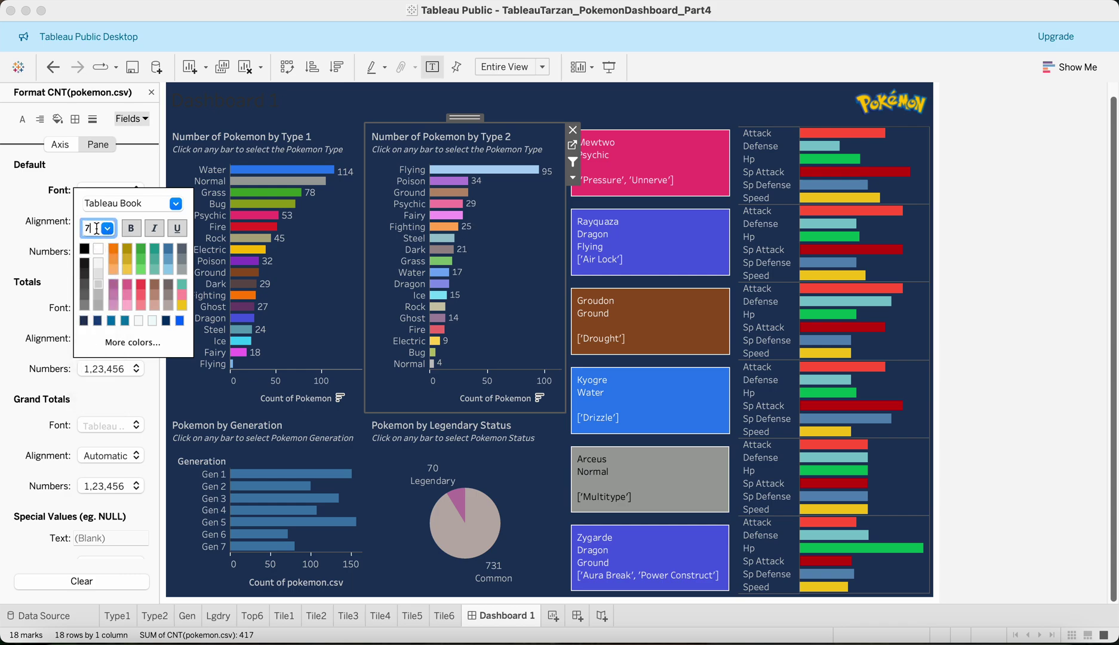
pyautogui.press('Tab')
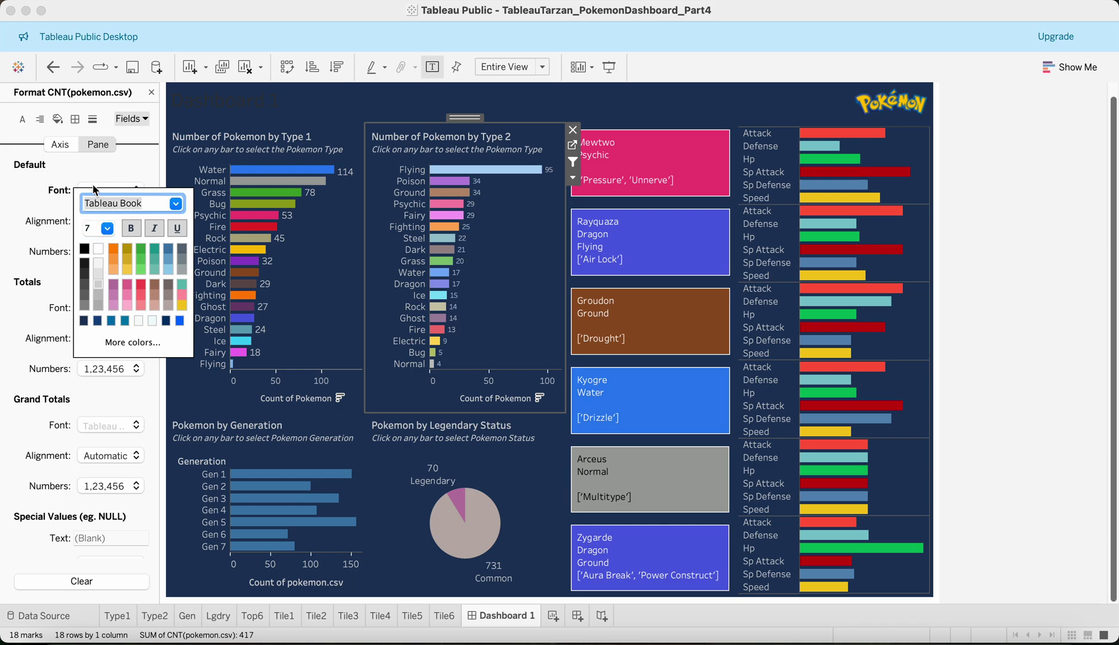
pyautogui.click(41, 222)
# Step: Set the default pane font size of CNT(pokemon.csv) in the Type 1 chart to 7
pyautogui.click(324, 267)
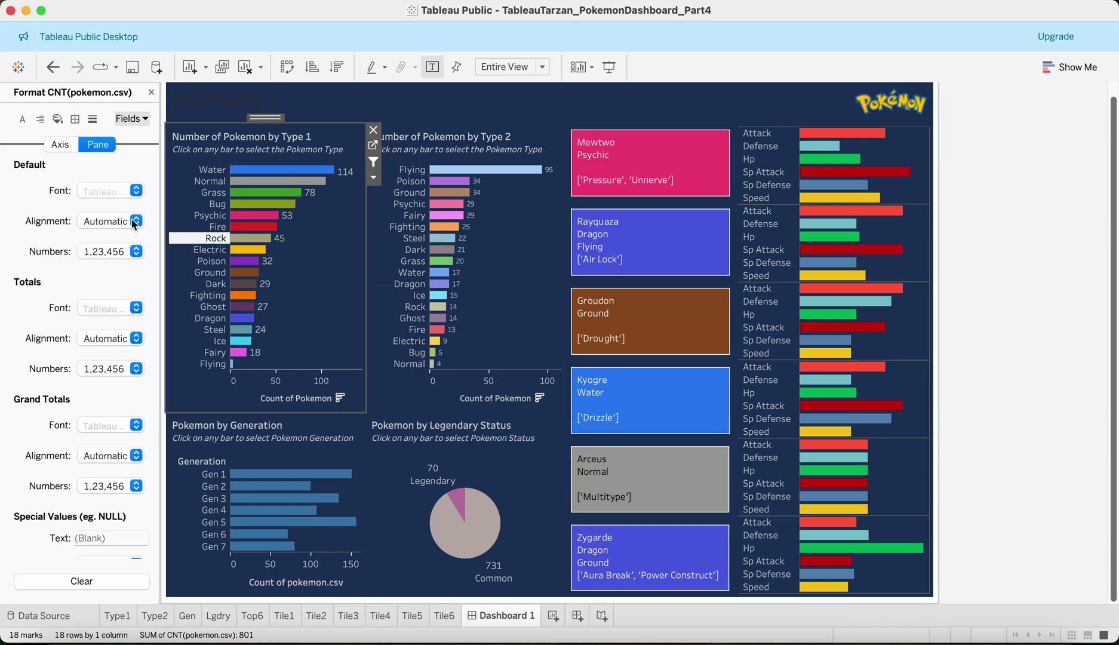
pyautogui.click(103, 190)
pyautogui.click(94, 245)
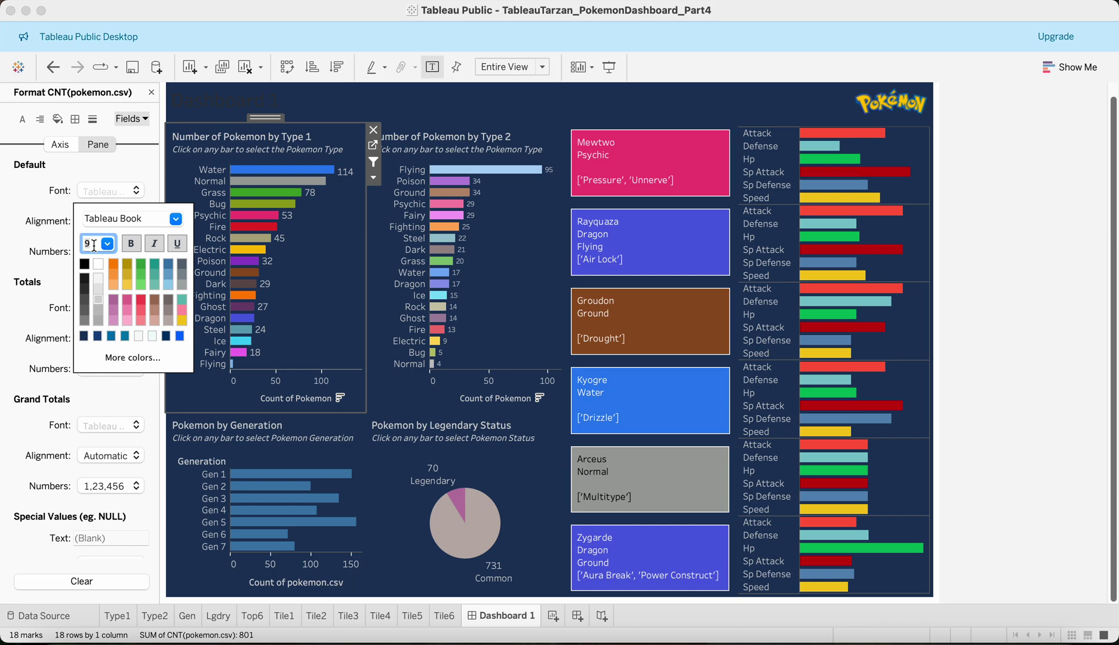
pyautogui.press('Tab')
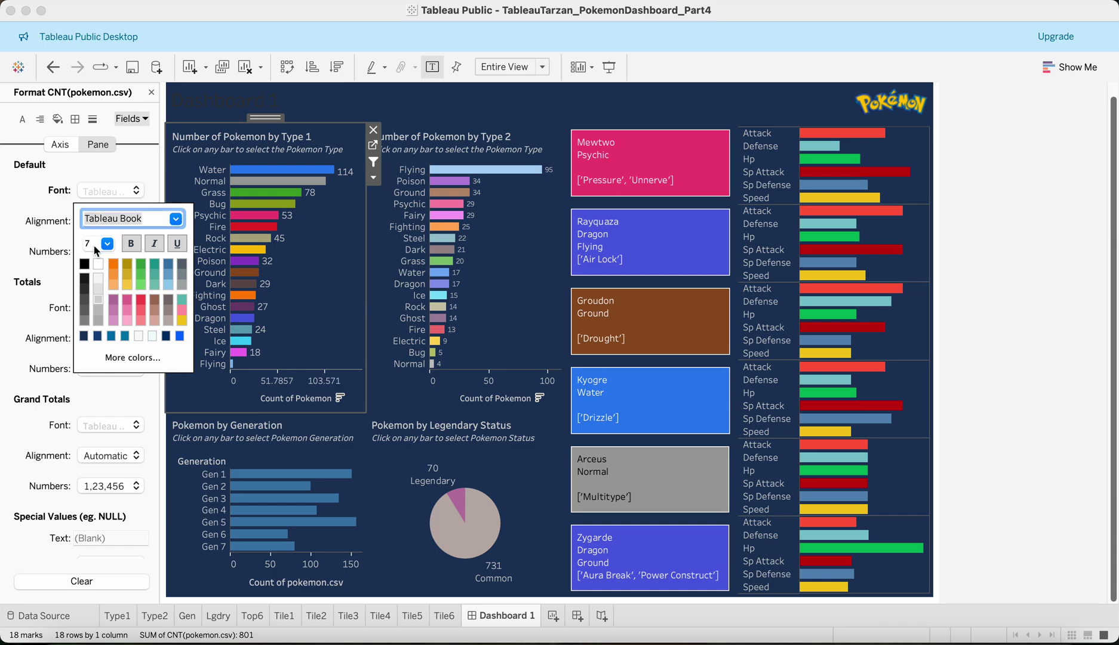
pyautogui.click(530, 99)
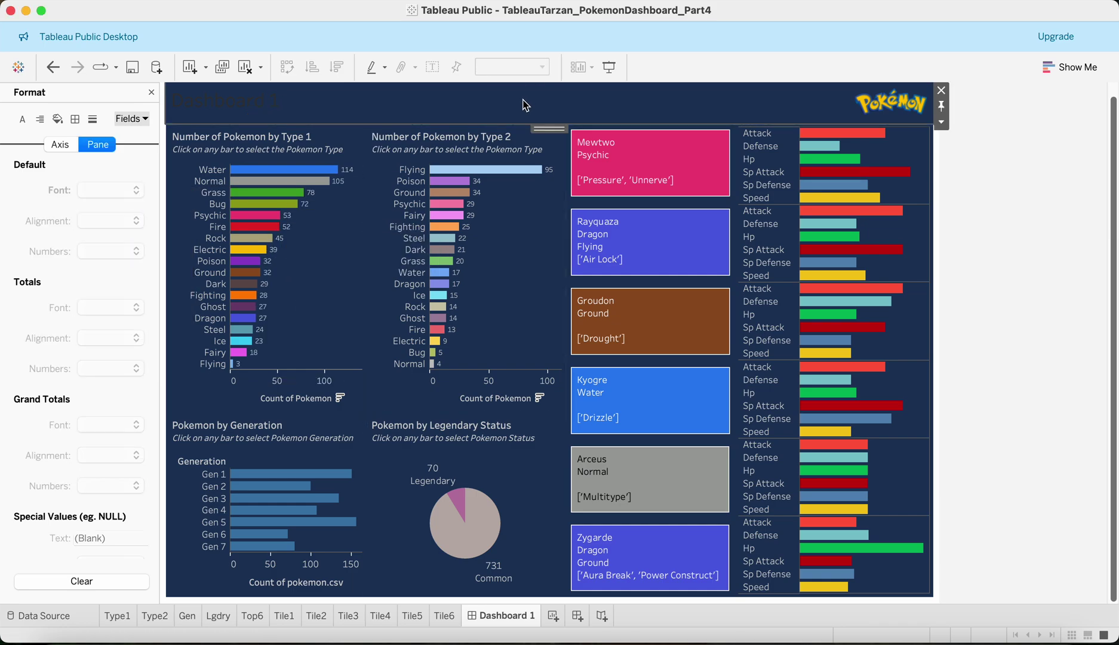
# Step: Hide the Generation field label above the row headers in the Pokemon by Generation chart
pyautogui.click(306, 430)
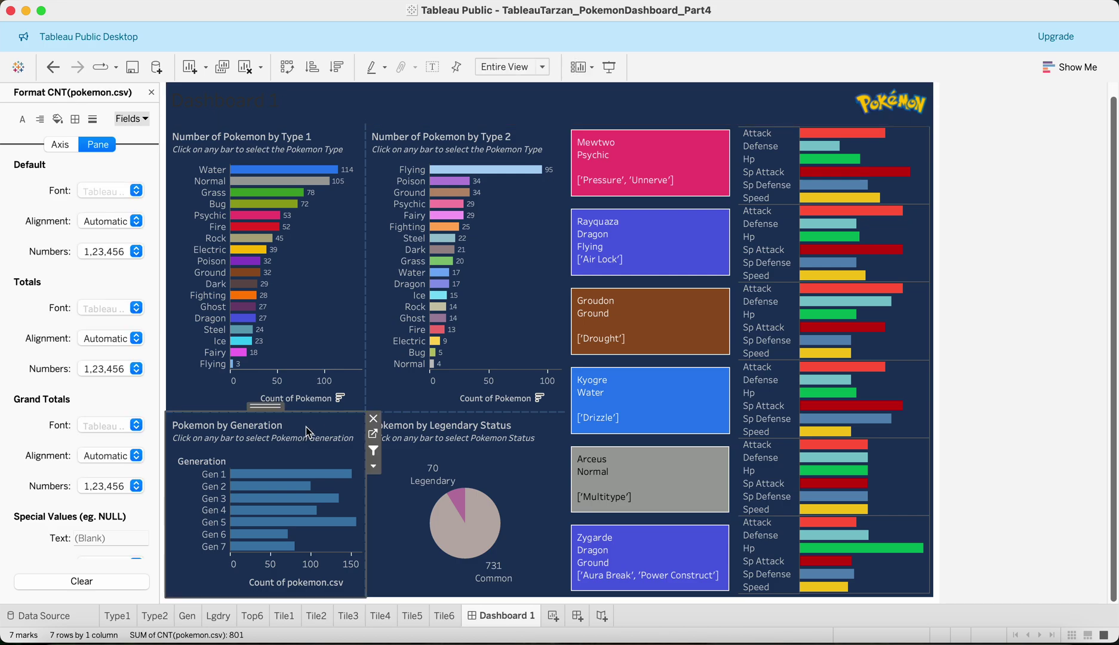
pyautogui.rightClick(187, 469)
pyautogui.click(233, 598)
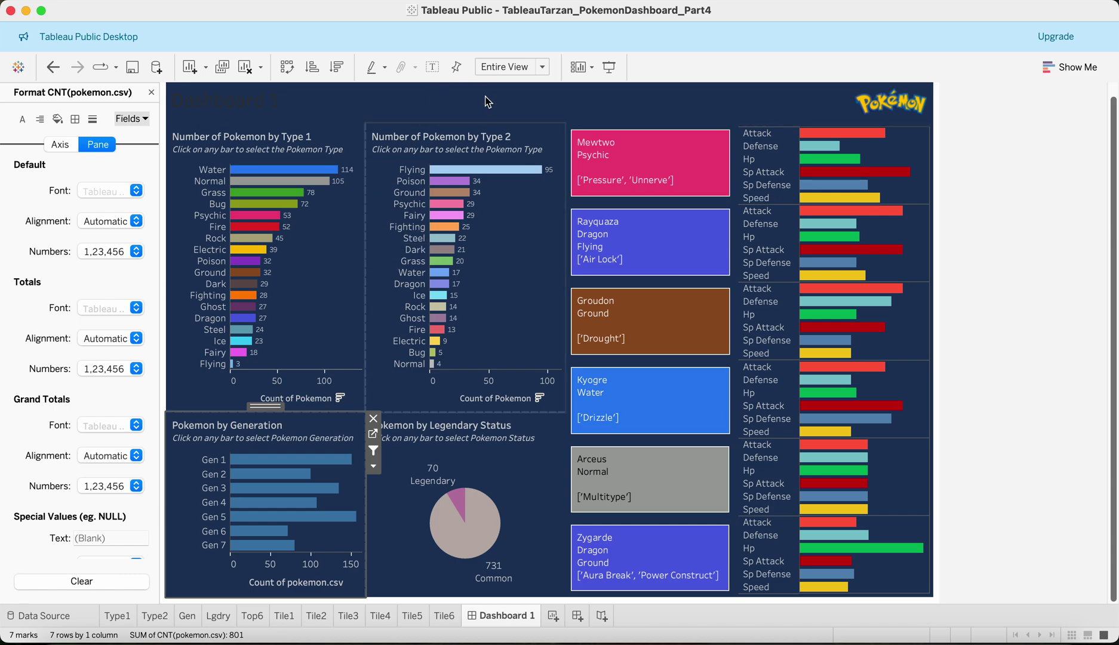
# Step: Show mark labels on the Pokemon by Generation chart and set their default pane font size to 7
pyautogui.click(432, 66)
pyautogui.click(348, 478)
pyautogui.rightClick(347, 479)
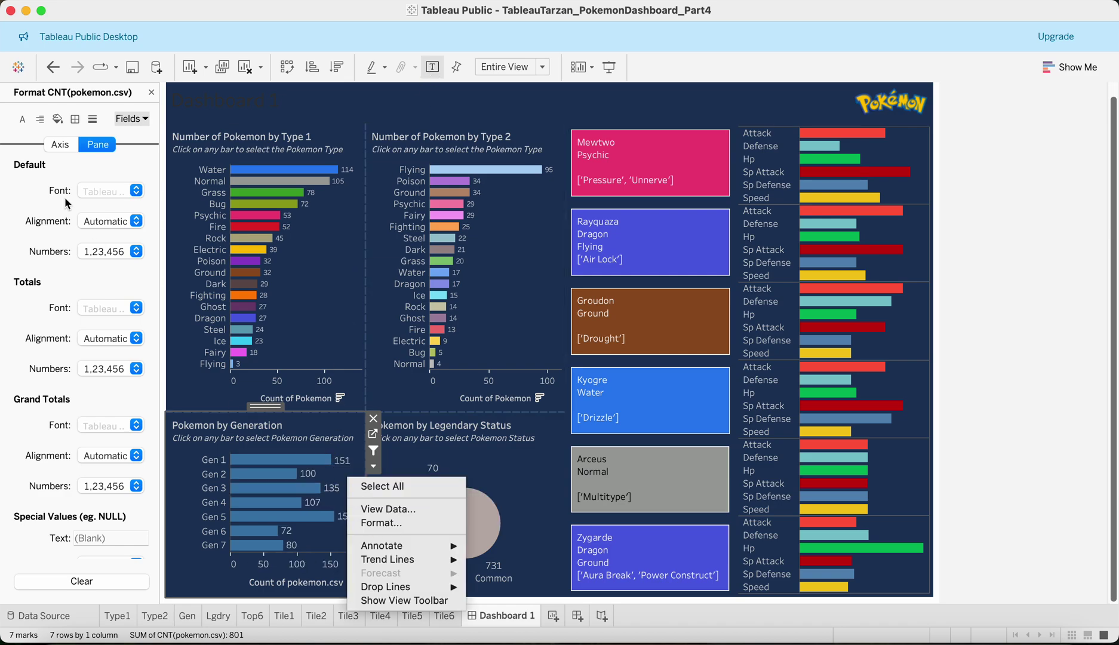
pyautogui.click(108, 196)
pyautogui.click(102, 190)
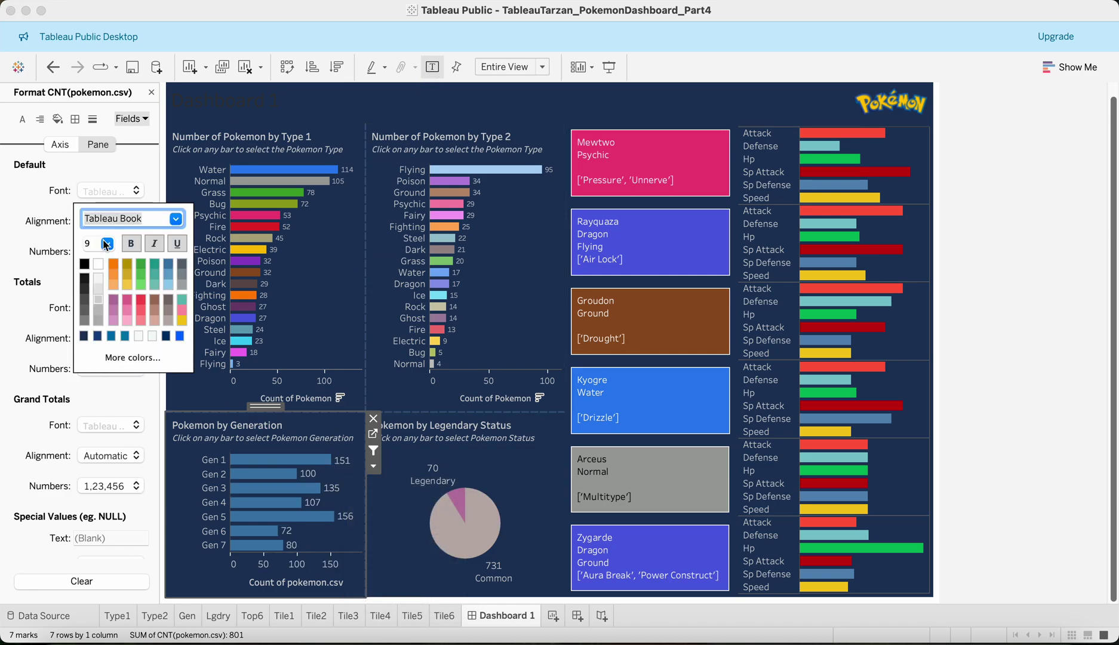
pyautogui.click(94, 240)
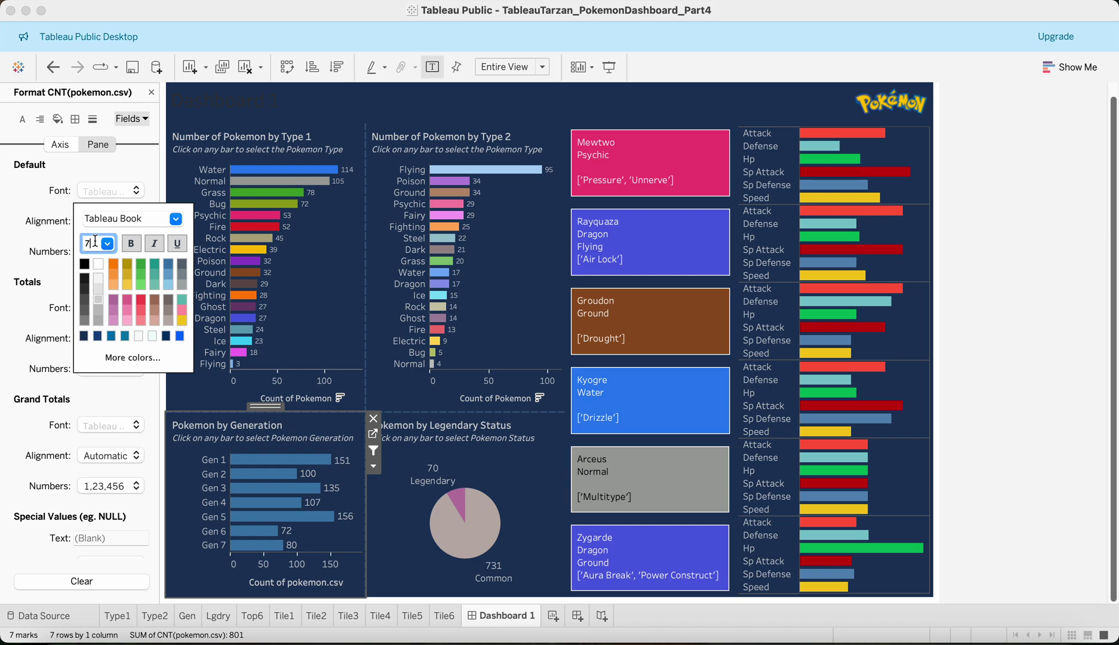
pyautogui.press('Return')
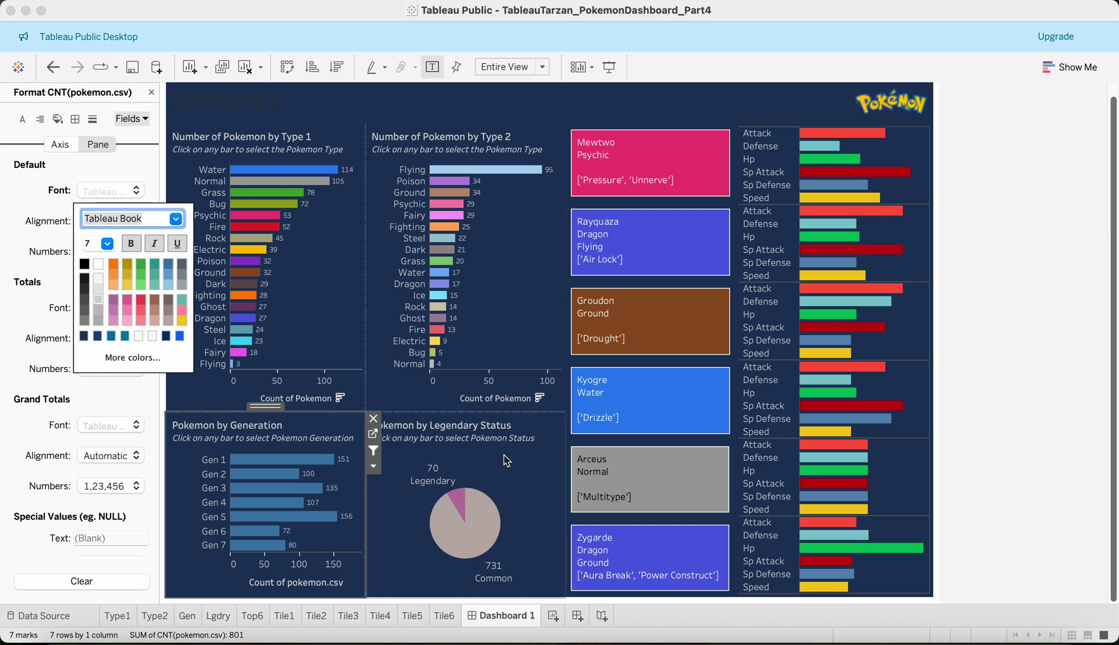
# Step: Set the default pane font size of CNT(pokemon.csv) in the Pokemon by Legendary Status chart to 7
pyautogui.click(514, 490)
pyautogui.click(106, 195)
pyautogui.click(93, 229)
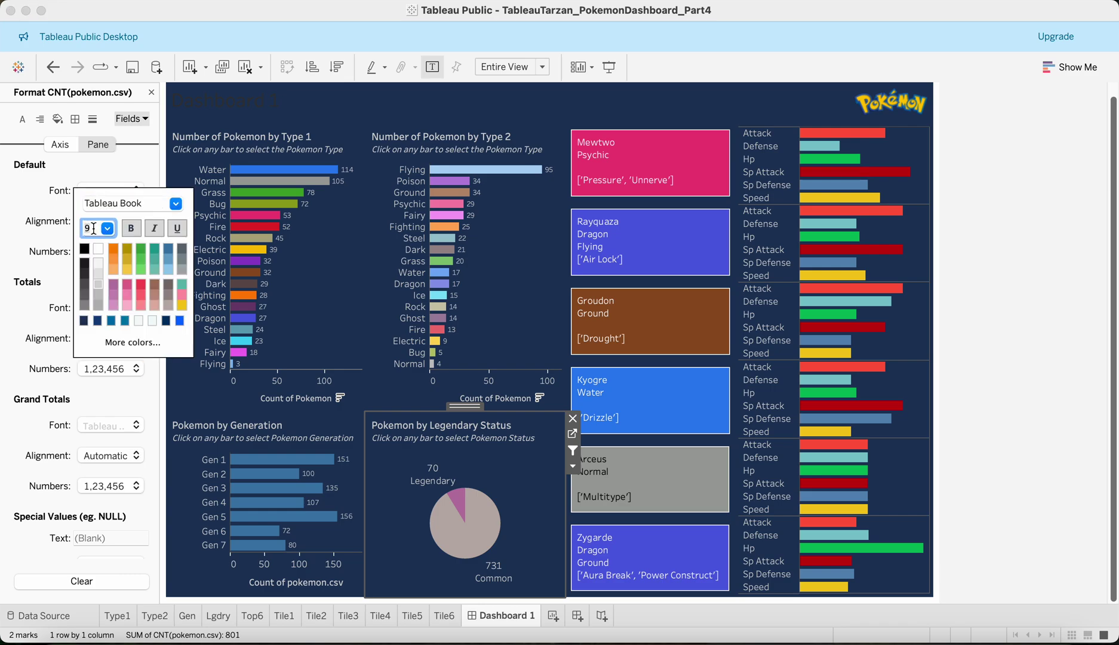
pyautogui.press('Return')
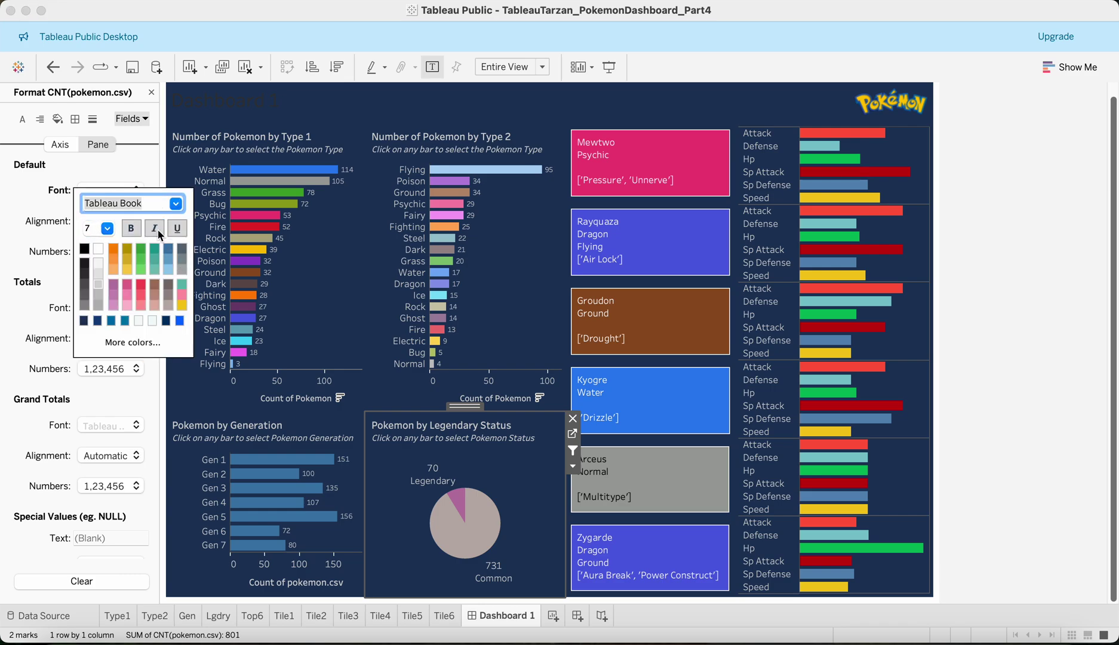
pyautogui.click(144, 387)
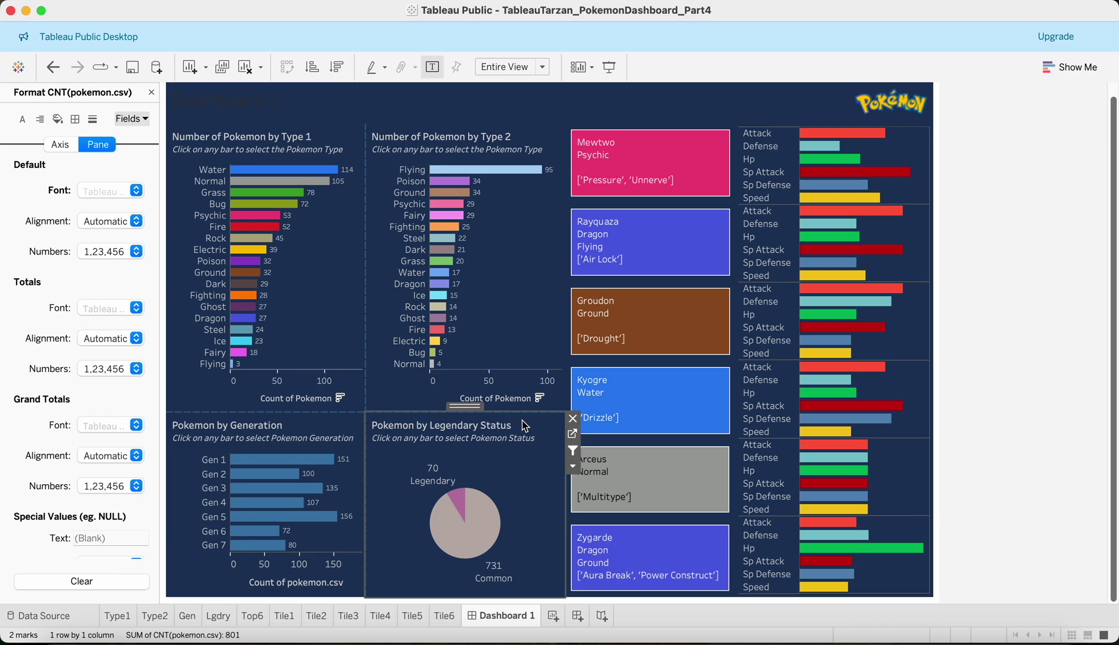
pyautogui.click(1042, 311)
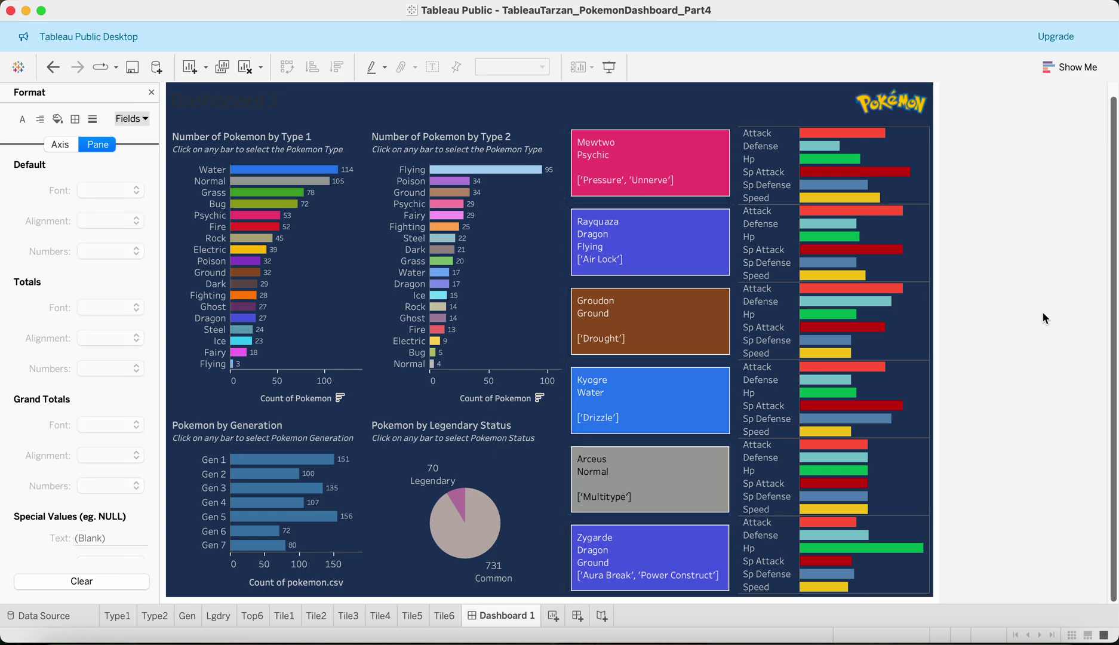
# Step: Replace the dashboard title text with "Pokemon Dashboard - Select Your Party" and a second line reading "Tableau Tarzan"
pyautogui.doubleClick(223, 106)
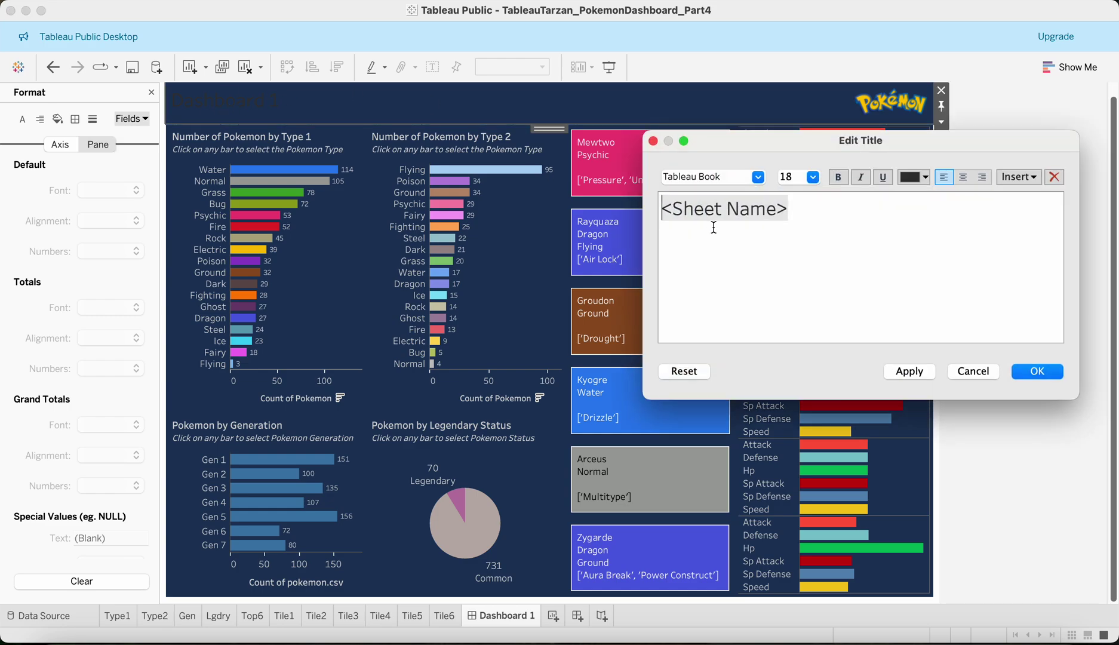
pyautogui.write('Pok')
pyautogui.press('BackSpace')
pyautogui.press('BackSpace')
pyautogui.press('BackSpace')
pyautogui.write('Tableau')
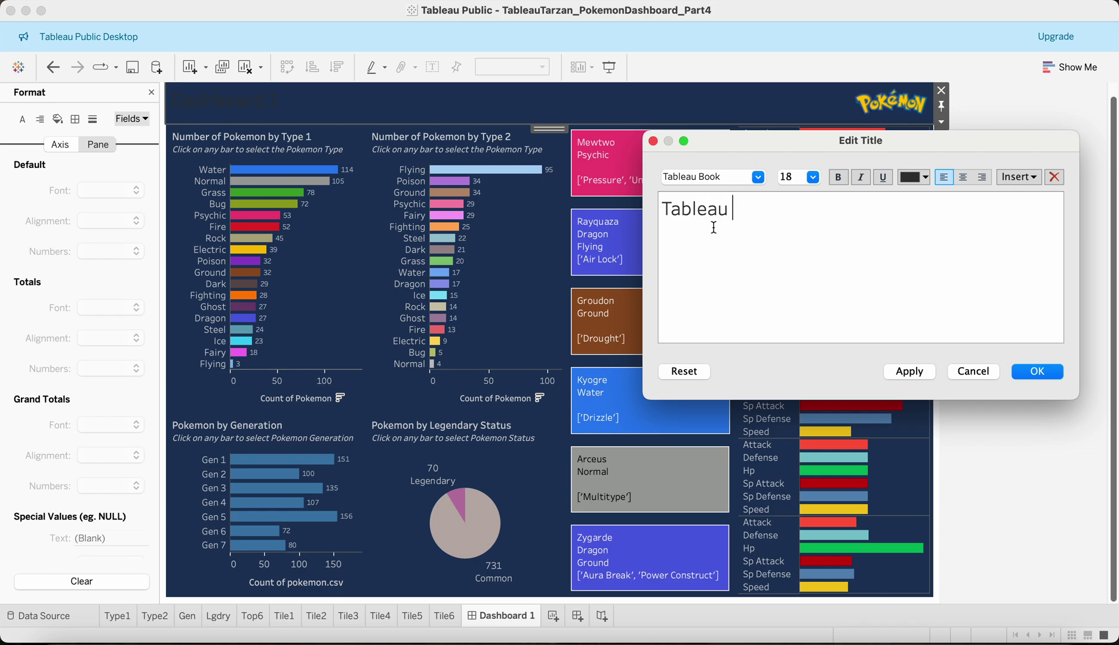
pyautogui.press('BackSpace')
pyautogui.press('BackSpace')
pyautogui.press('BackSpace')
pyautogui.press('BackSpace')
pyautogui.press('BackSpace')
pyautogui.press('BackSpace')
pyautogui.press('BackSpace')
pyautogui.press('BackSpace')
pyautogui.write('Pokemon Dashboard')
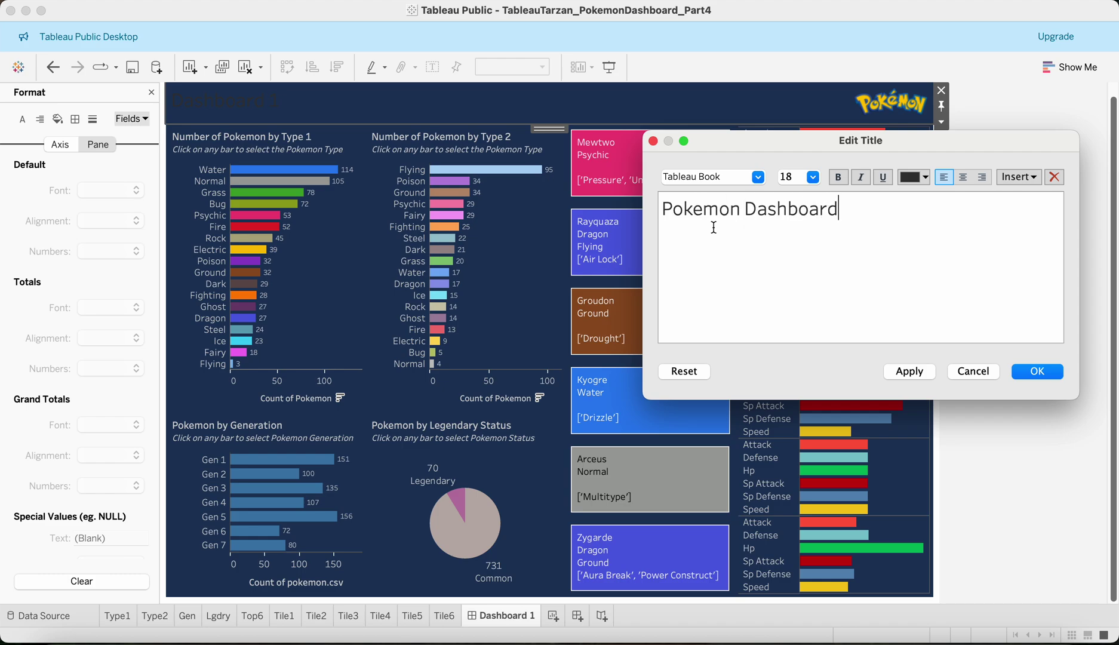
pyautogui.write(' - Select Your Party Tableau T')
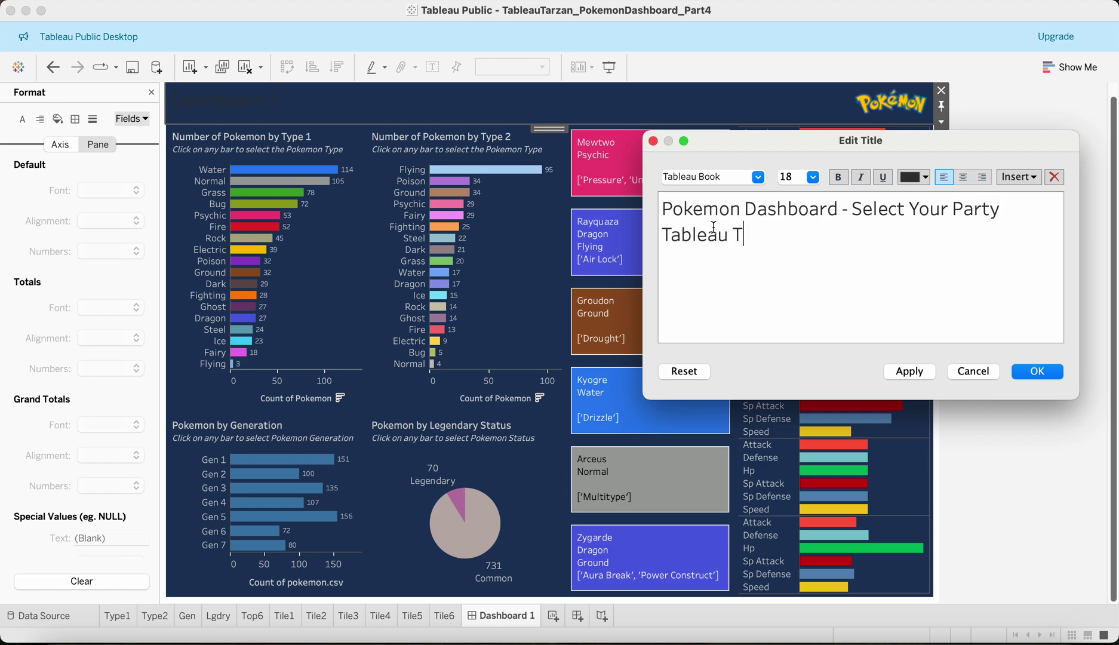
pyautogui.write('arzan')
# Step: Set the font size of the "Tableau Tarzan" line in the dashboard title to 8
pyautogui.hotkey('shift', 'Left')
pyautogui.hotkey('shift', 'Left')
pyautogui.hotkey('shift', 'Left')
pyautogui.hotkey('shift', 'Left')
pyautogui.hotkey('shift', 'Left')
pyautogui.hotkey('shift', 'Left')
pyautogui.hotkey('shift', 'Left')
pyautogui.hotkey('shift', 'Left')
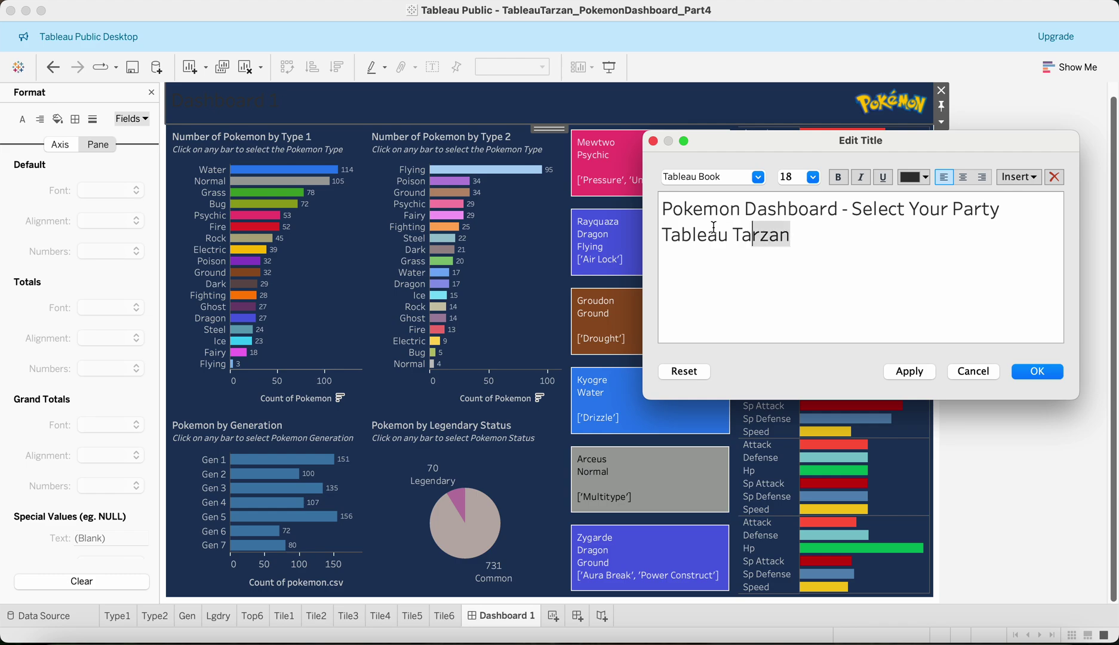
pyautogui.hotkey('shift', 'Left')
pyautogui.hotkey('shift', 'Left')
pyautogui.hotkey('shift', 'Left')
pyautogui.hotkey('shift', 'Left')
pyautogui.hotkey('shift', 'Left')
pyautogui.hotkey('shift', 'Left')
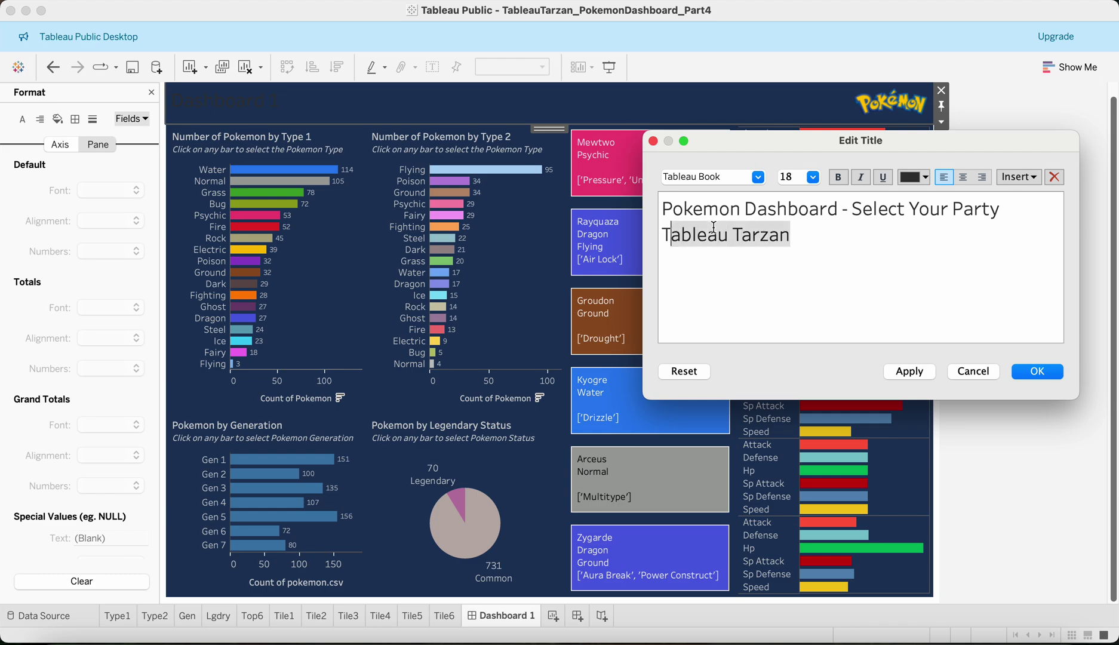
pyautogui.click(811, 179)
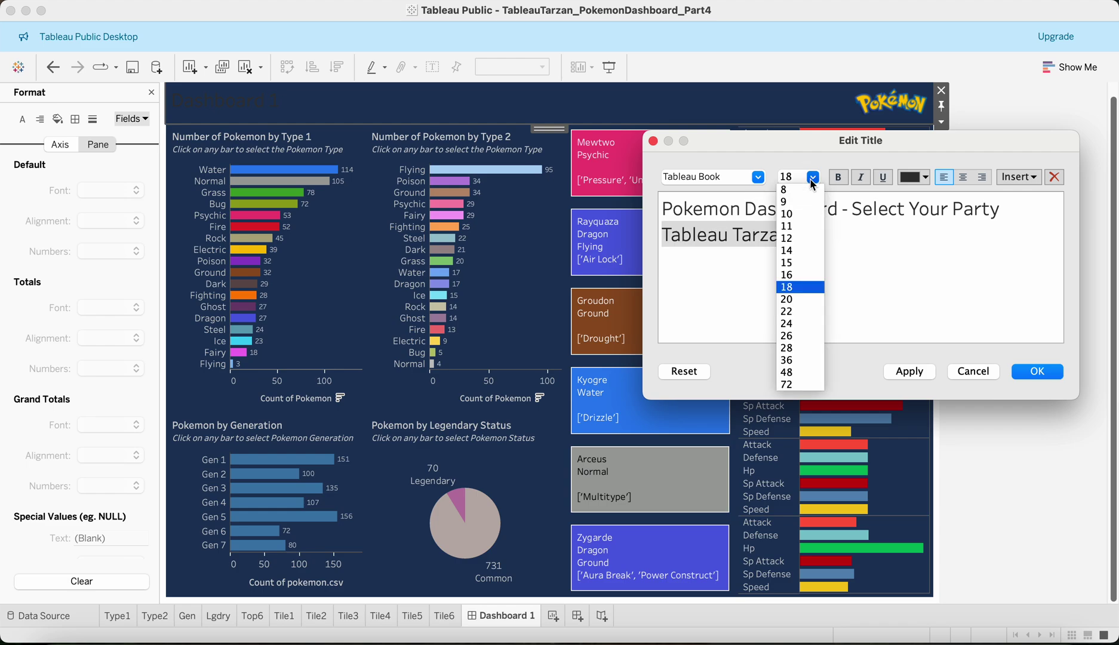
pyautogui.click(802, 211)
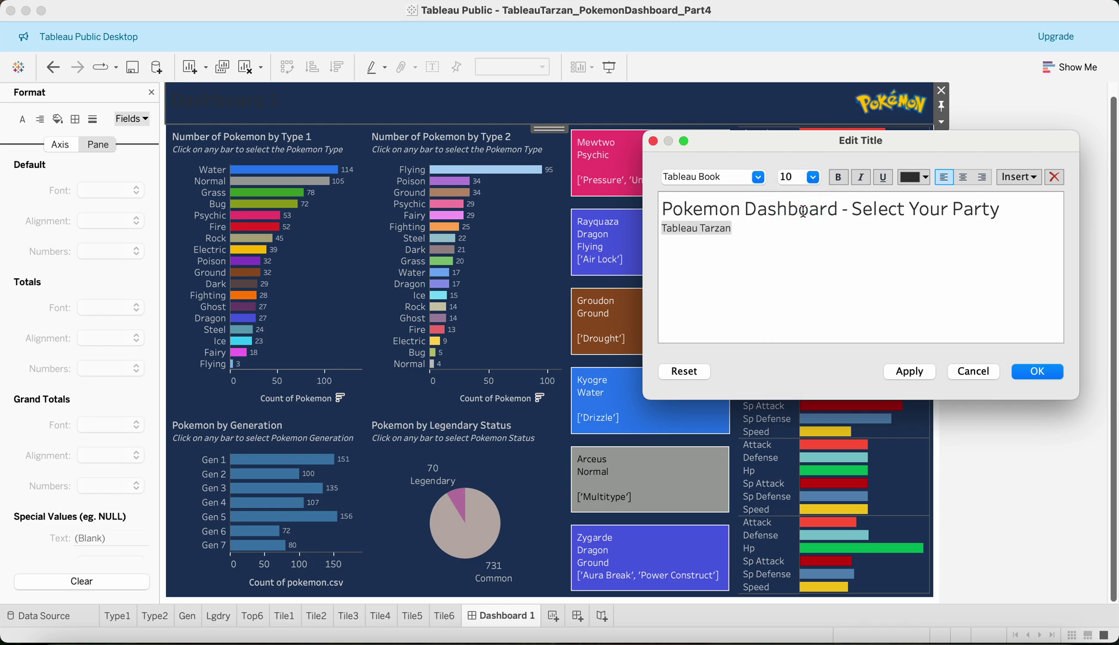
pyautogui.click(813, 178)
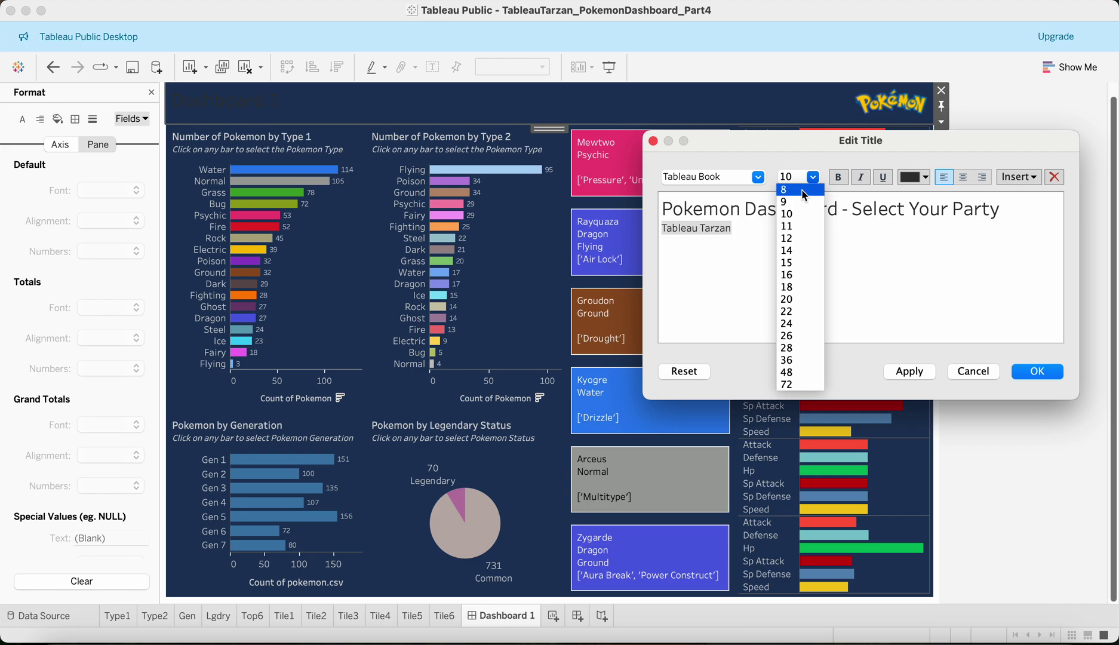
pyautogui.click(802, 188)
# Step: Format the title line "Pokemon Dashboard - Select Your Party" in Tableau Medium at size 14
pyautogui.moveTo(1001, 209); pyautogui.dragTo(663, 213)
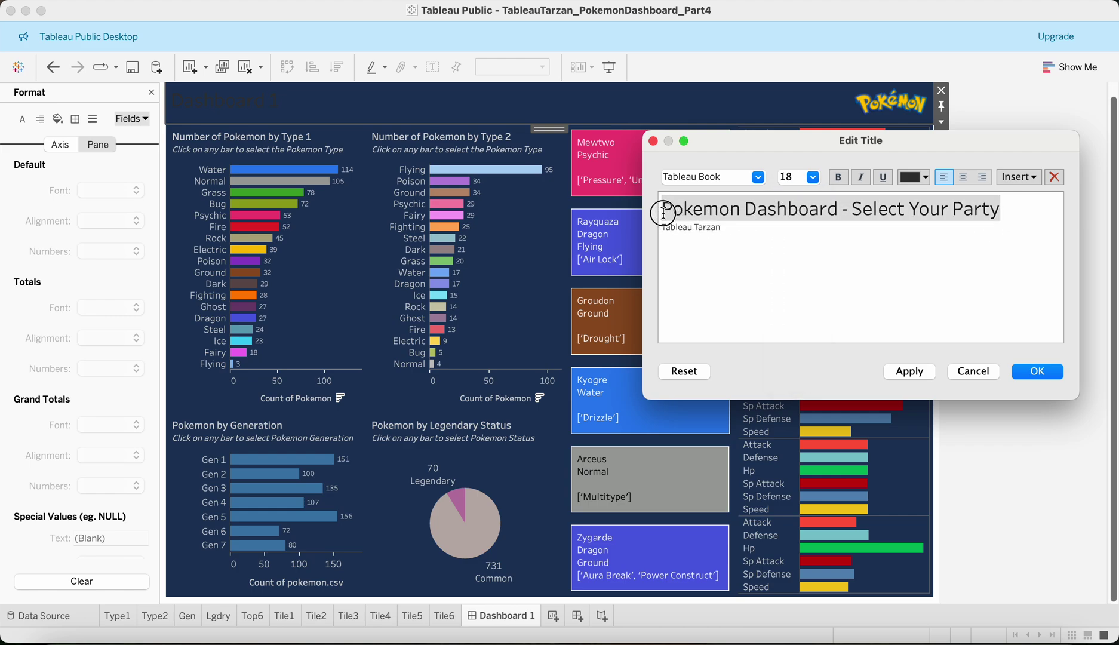
pyautogui.click(813, 177)
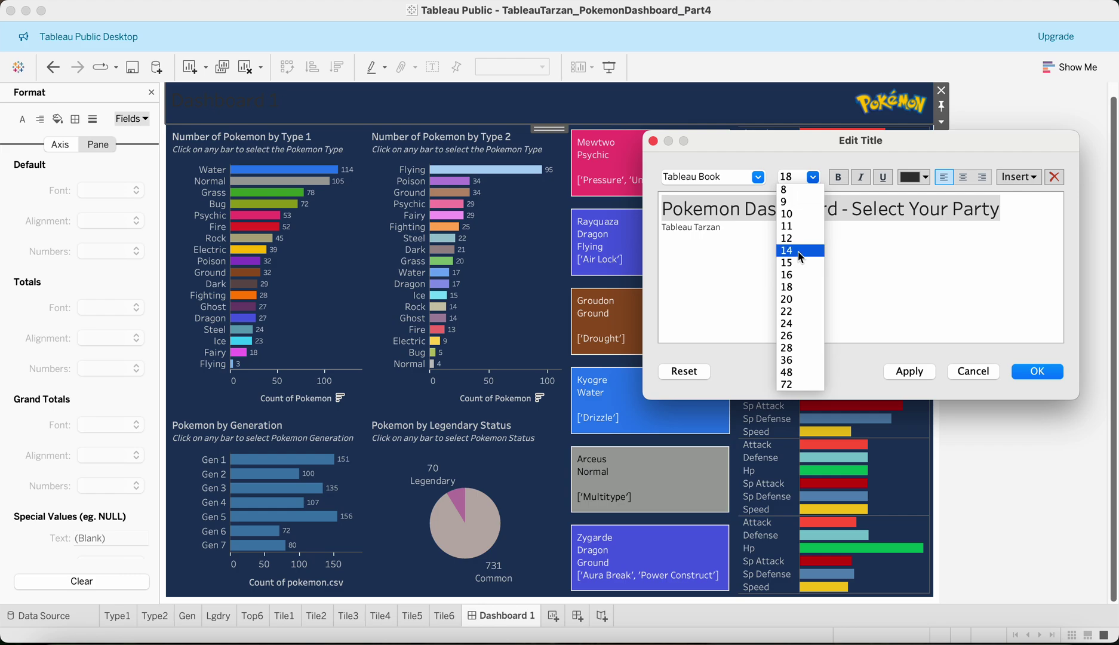
pyautogui.click(798, 254)
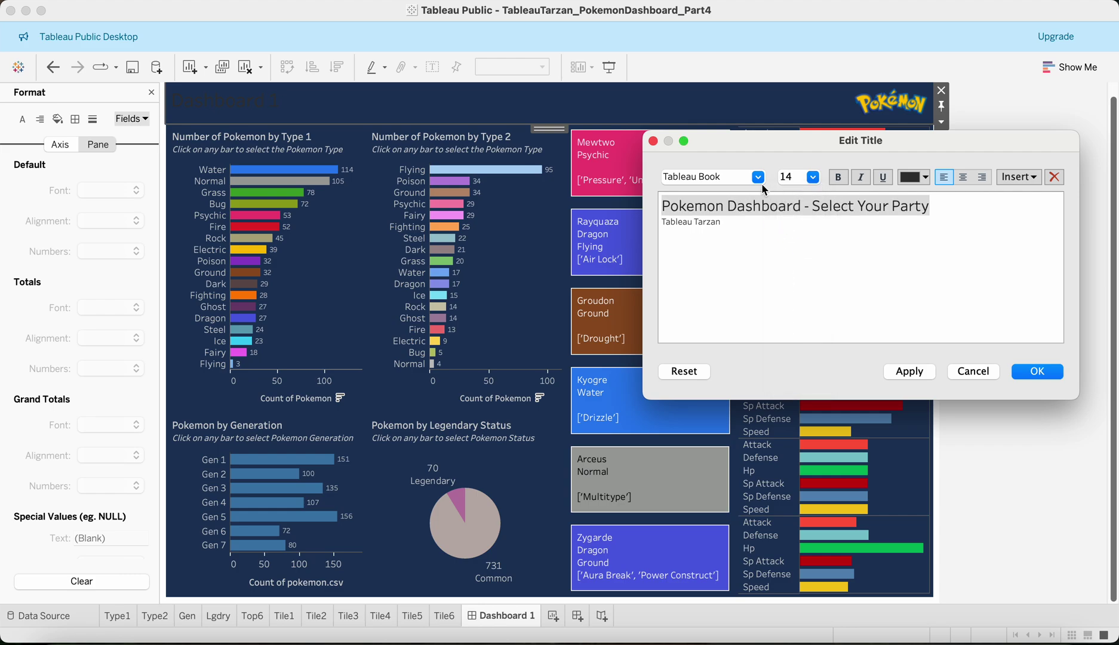
pyautogui.click(758, 177)
pyautogui.click(739, 218)
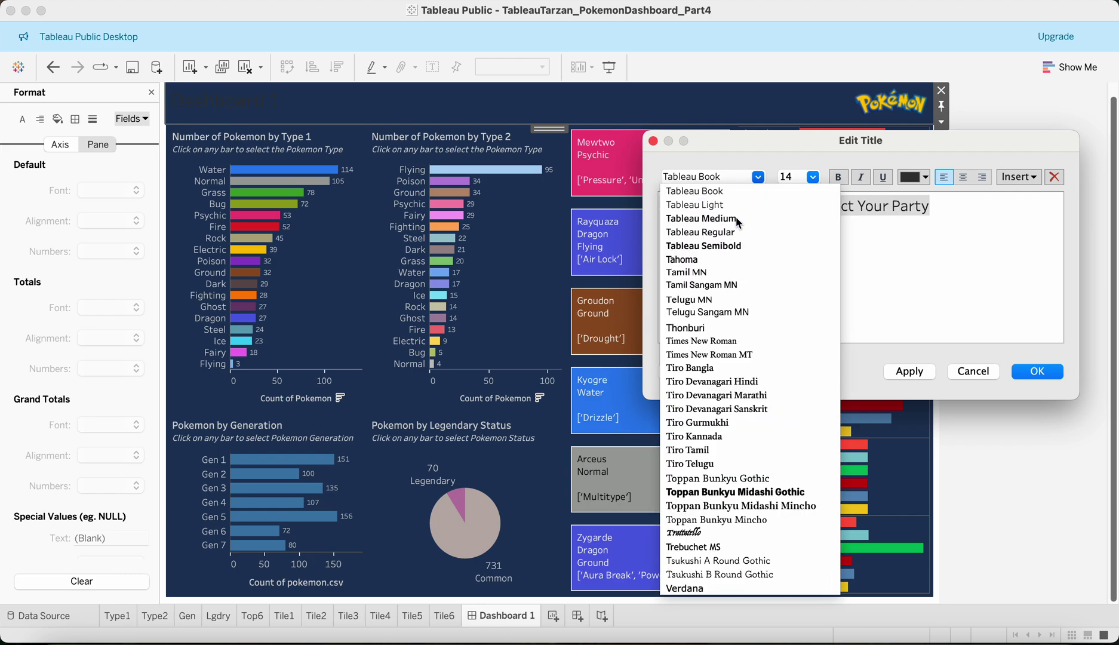
pyautogui.click(735, 222)
# Step: Format the "Tableau Tarzan" line in italic Tableau Light and apply the title changes
pyautogui.doubleClick(718, 221)
pyautogui.moveTo(720, 221); pyautogui.dragTo(650, 225)
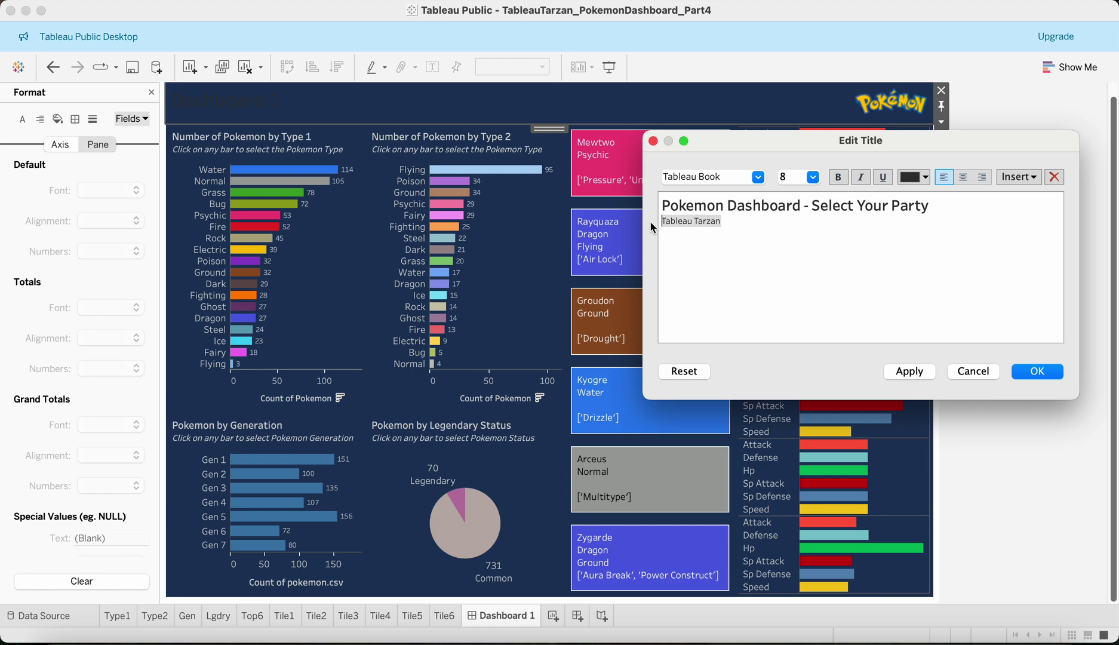
pyautogui.click(757, 177)
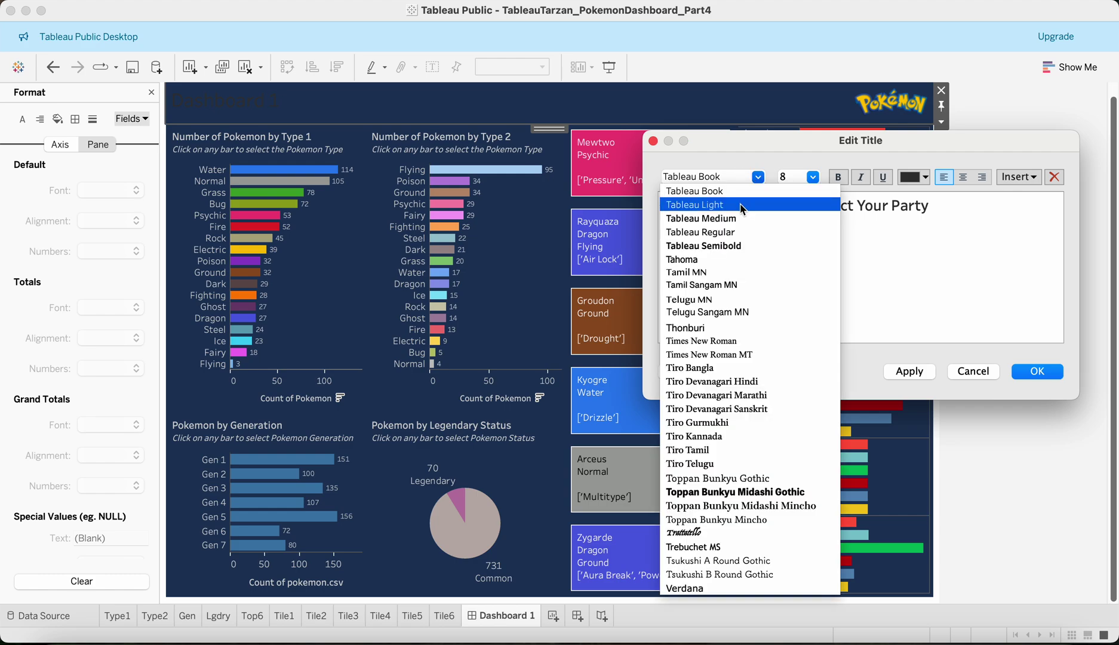
pyautogui.click(740, 204)
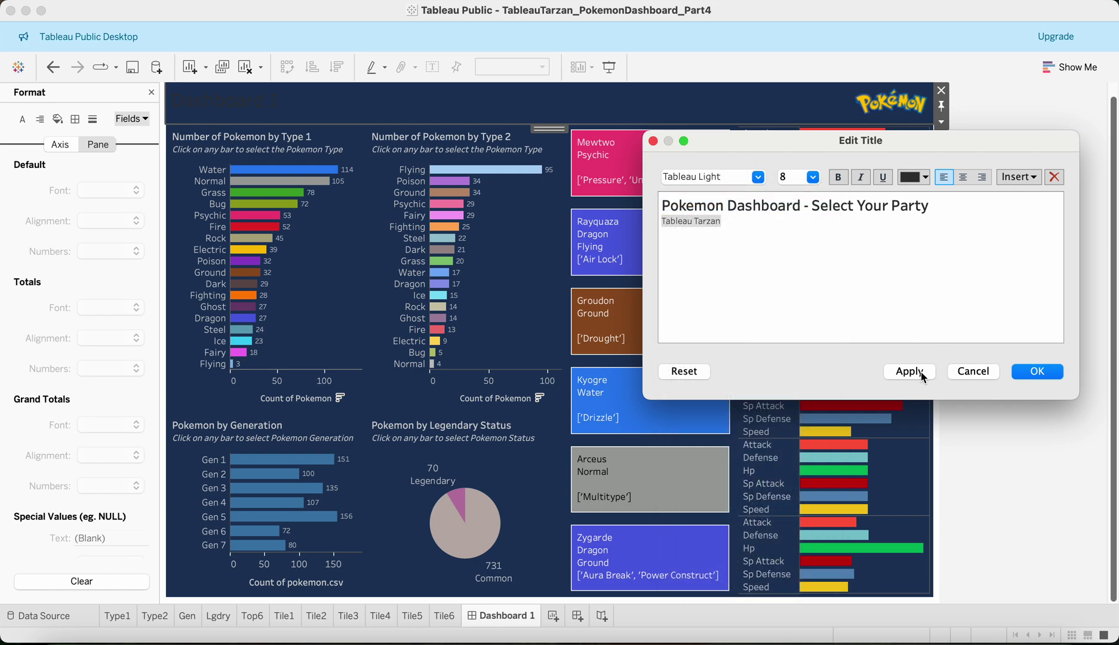
pyautogui.click(861, 182)
pyautogui.click(912, 371)
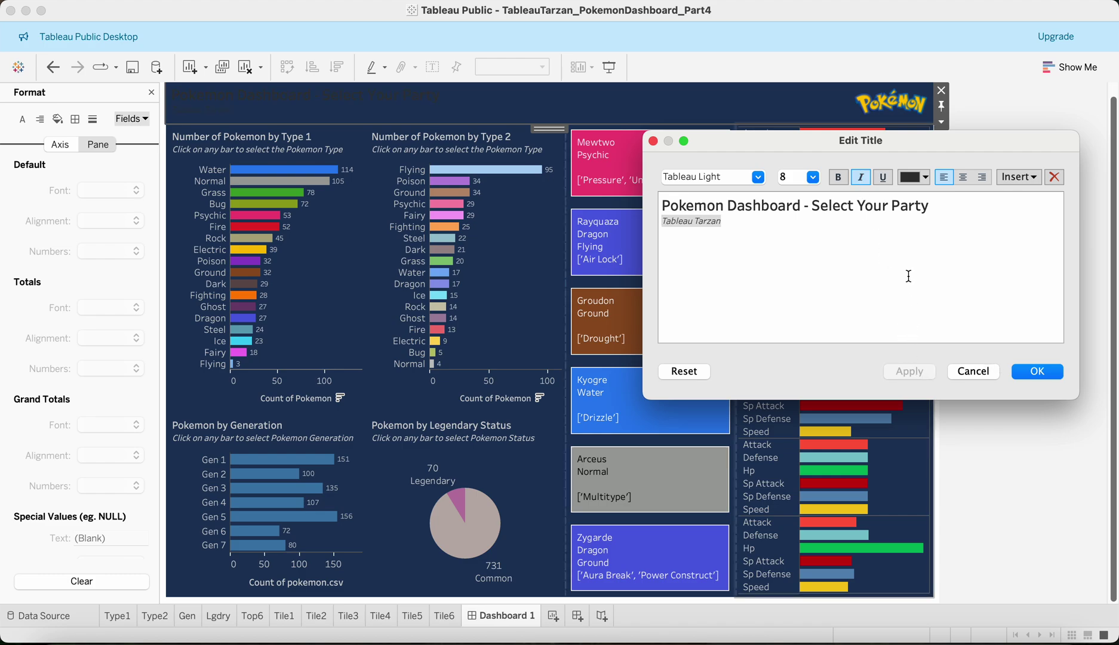
# Step: Change the font color of both dashboard title lines to light gray and apply the title edits
pyautogui.click(810, 225)
pyautogui.hotkey('ctrl', 'a')
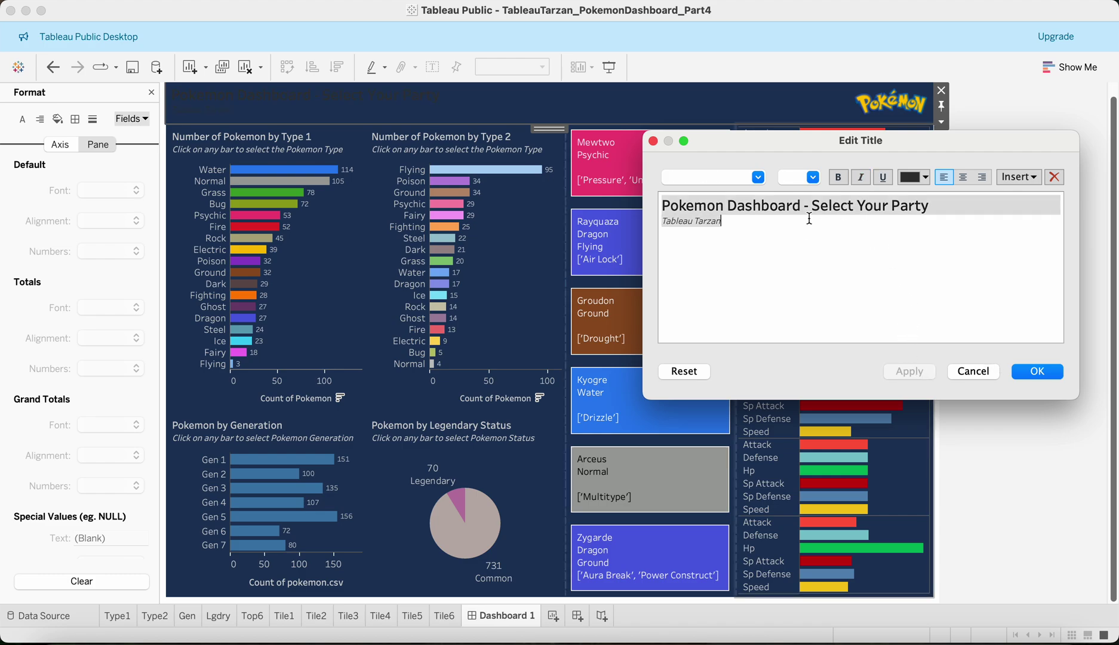
pyautogui.click(911, 177)
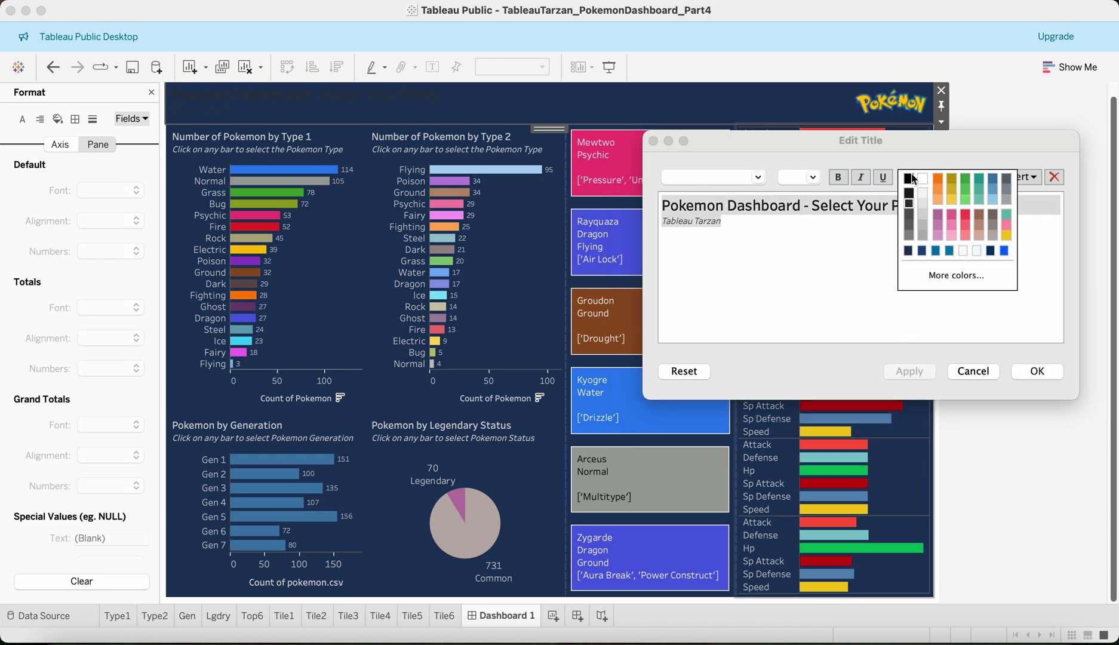
pyautogui.click(922, 216)
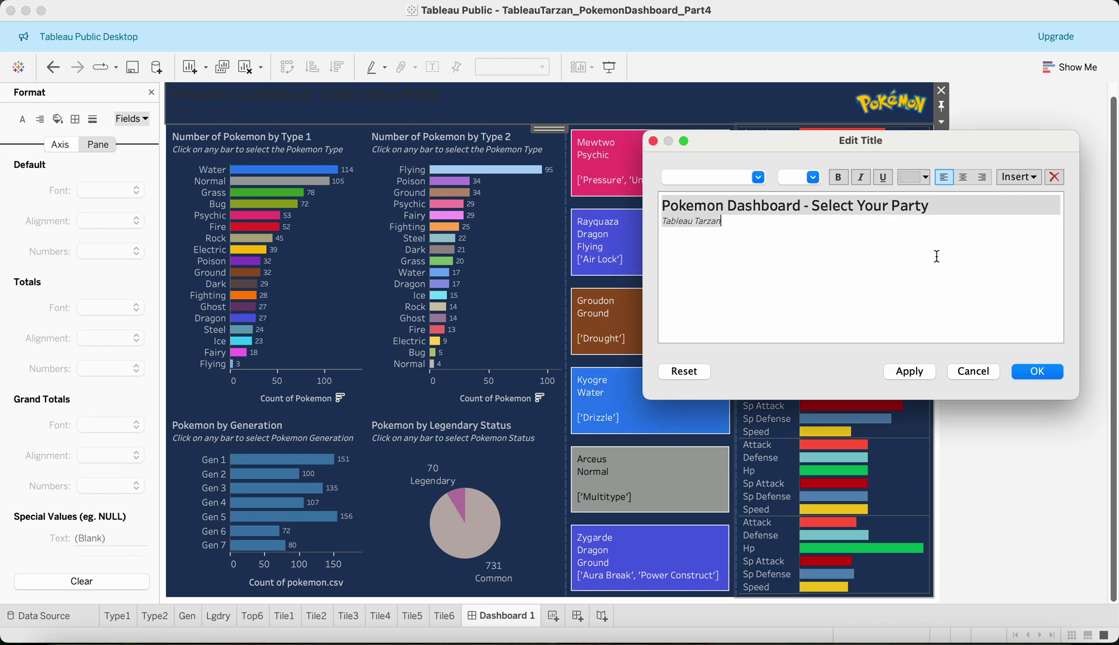
pyautogui.click(910, 372)
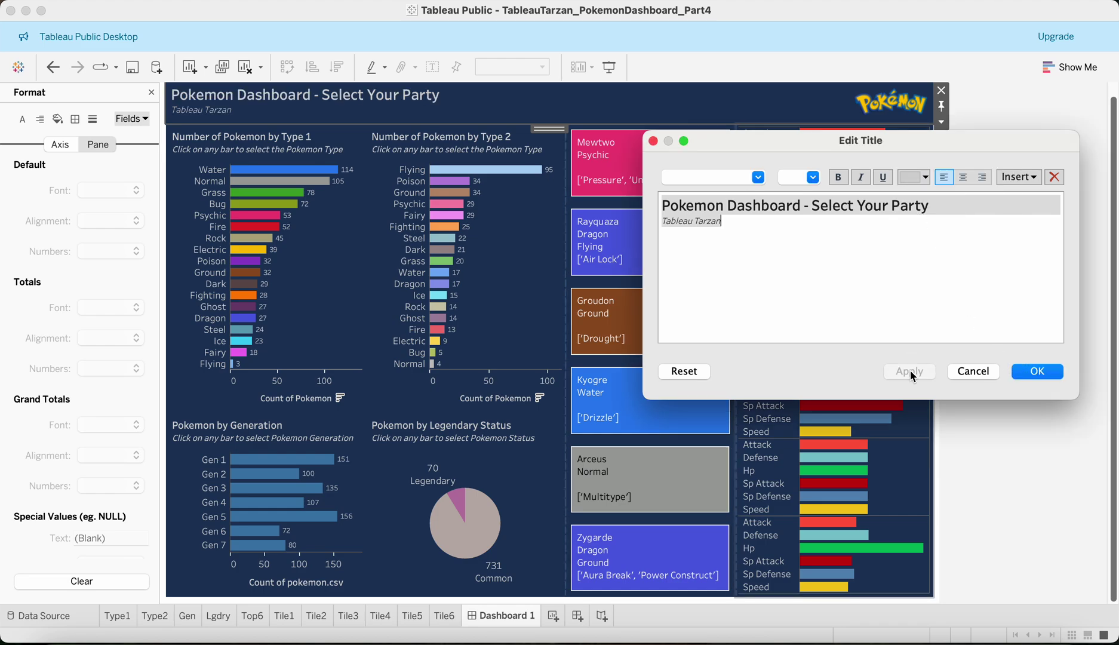
pyautogui.click(1051, 375)
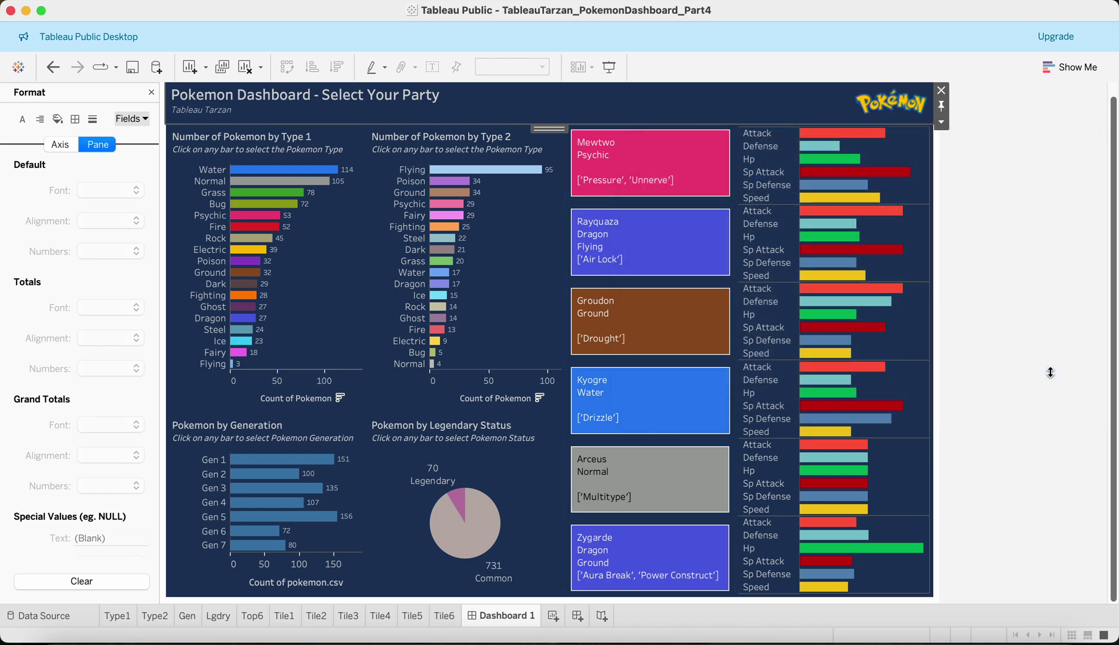
pyautogui.click(1021, 295)
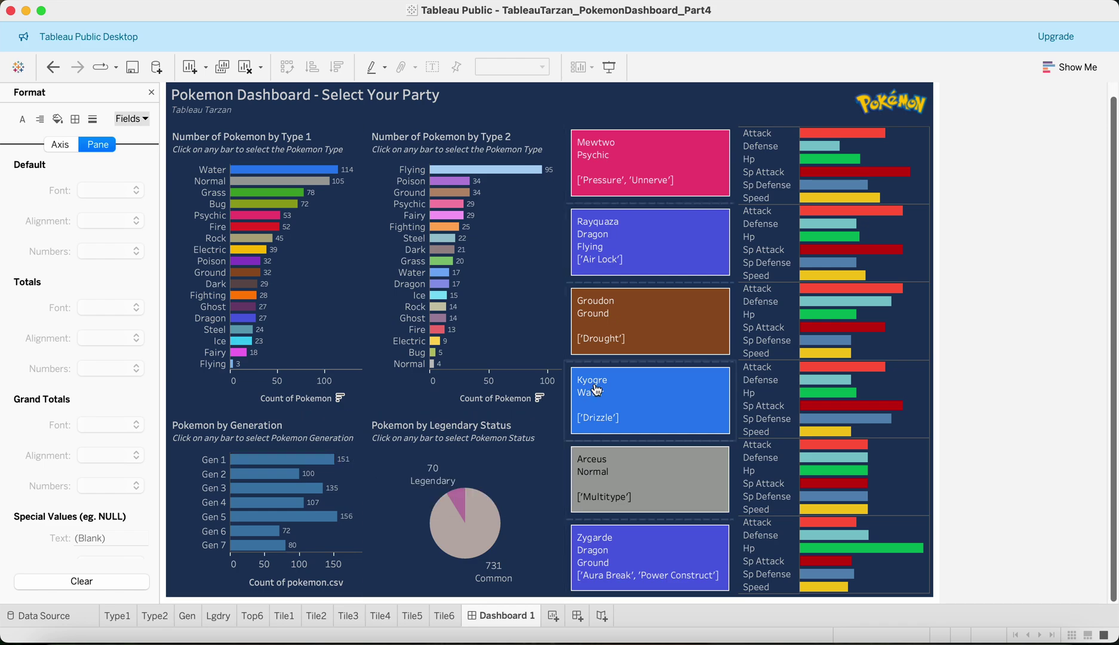
pyautogui.click(354, 261)
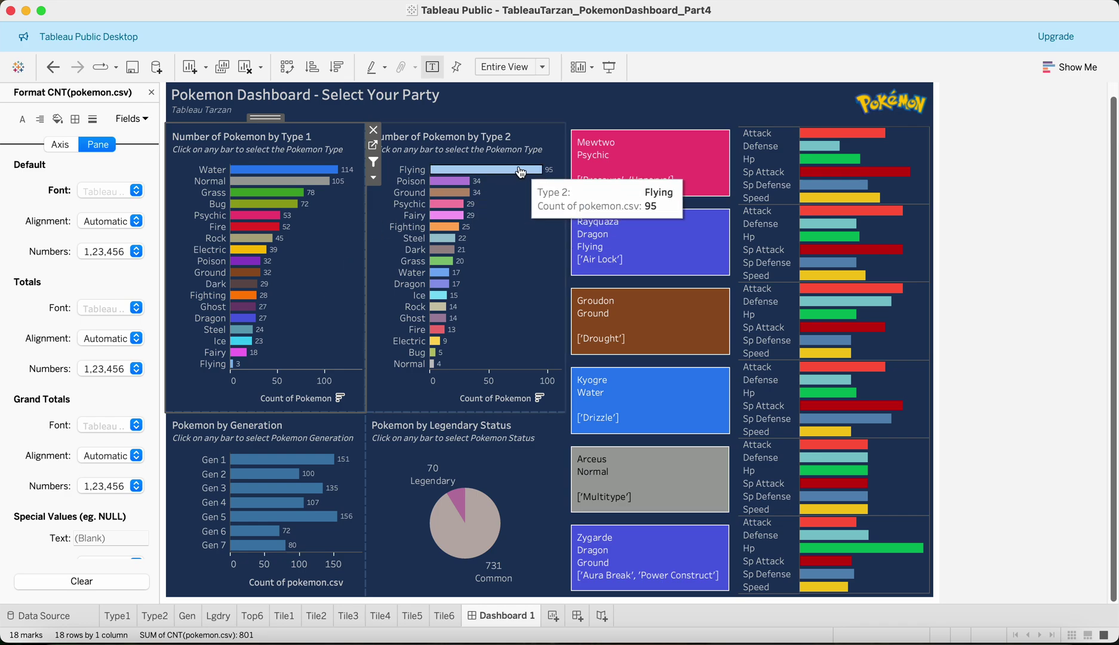
pyautogui.click(1090, 264)
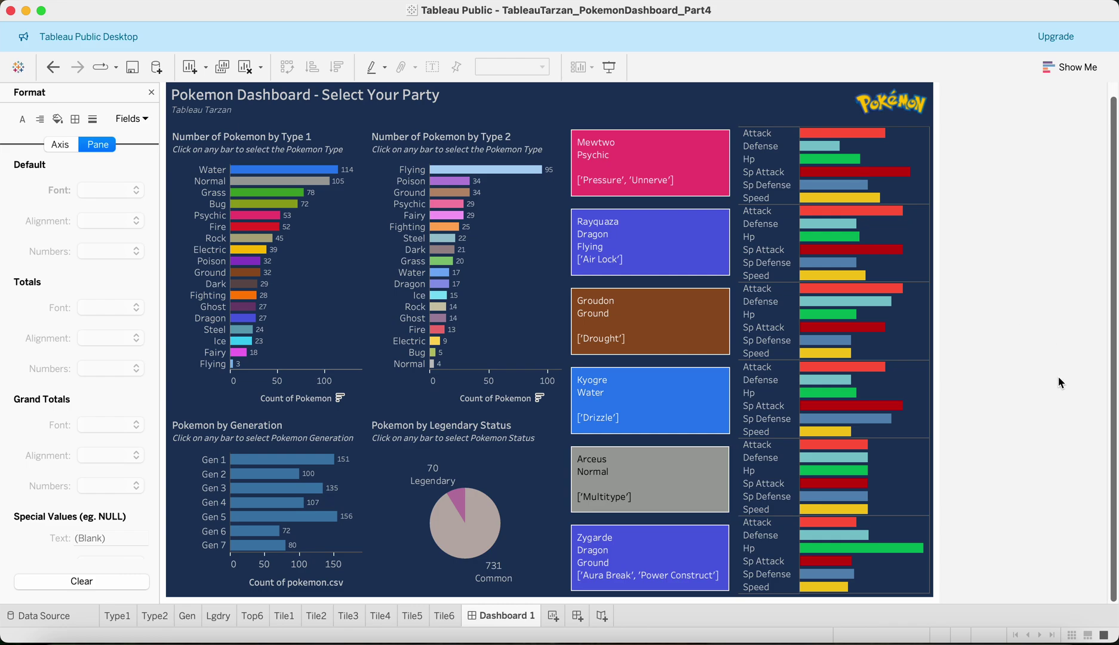
# Step: Set the horizontal axis title of the Pokemon by Generation chart to "Count of Pokemon"
pyautogui.click(288, 589)
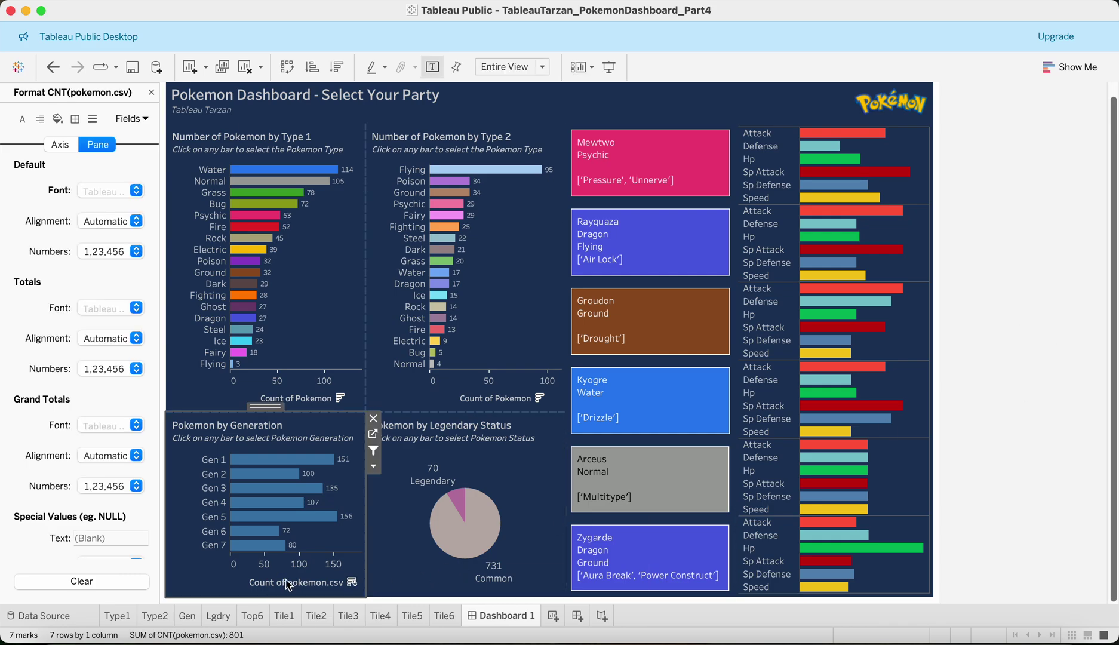
pyautogui.doubleClick(288, 584)
pyautogui.click(628, 452)
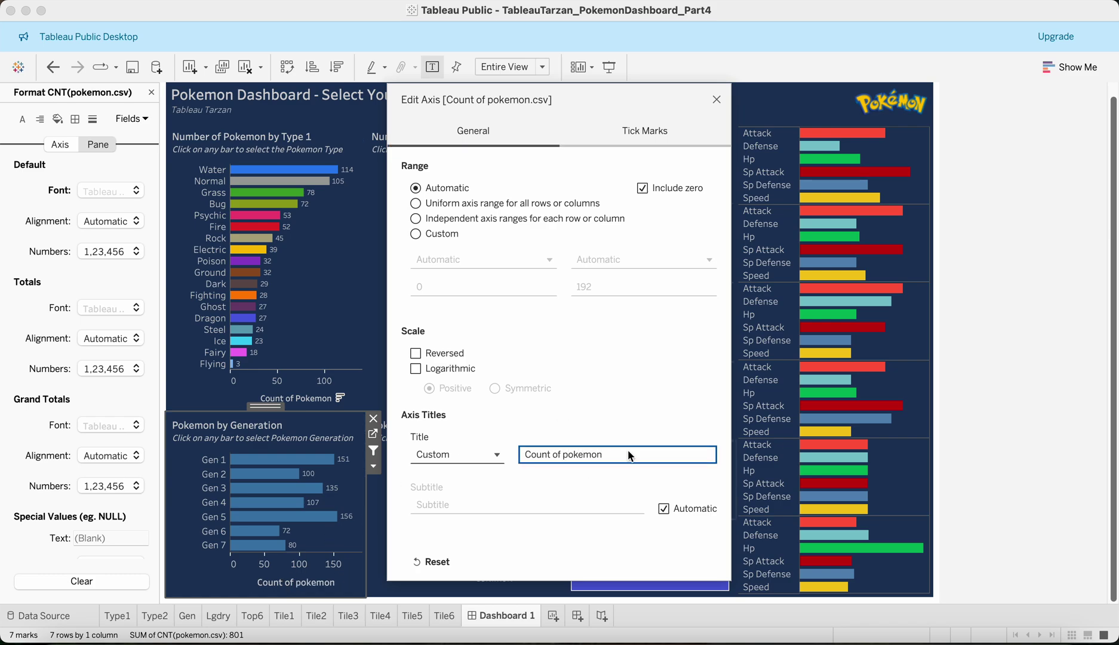
pyautogui.press('BackSpace')
pyautogui.write('P')
pyautogui.click(716, 102)
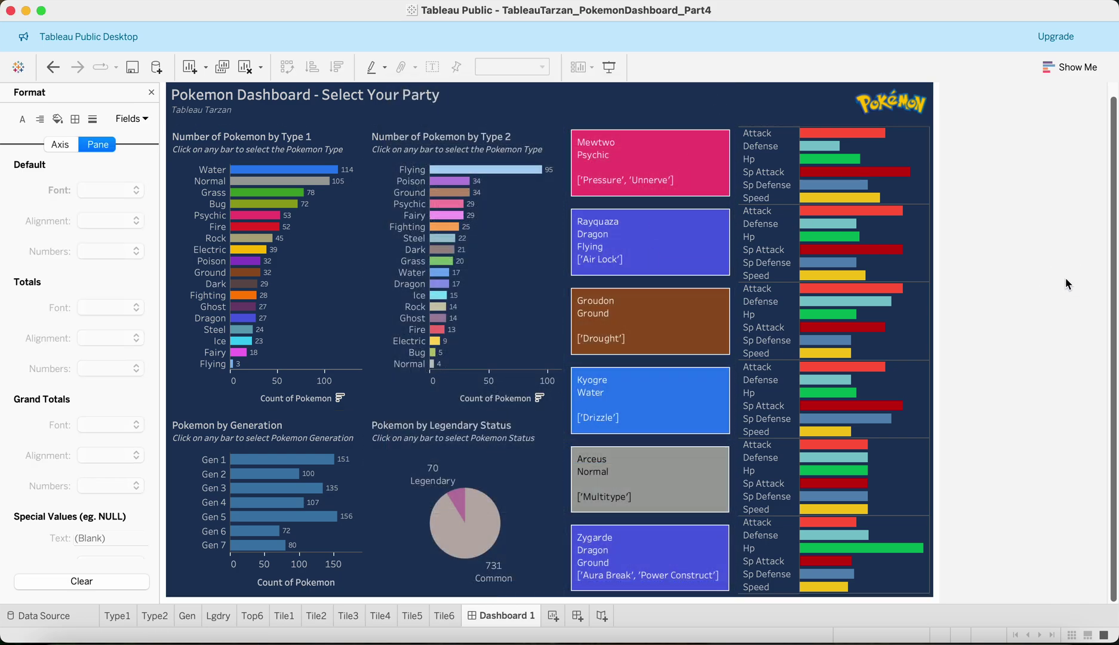